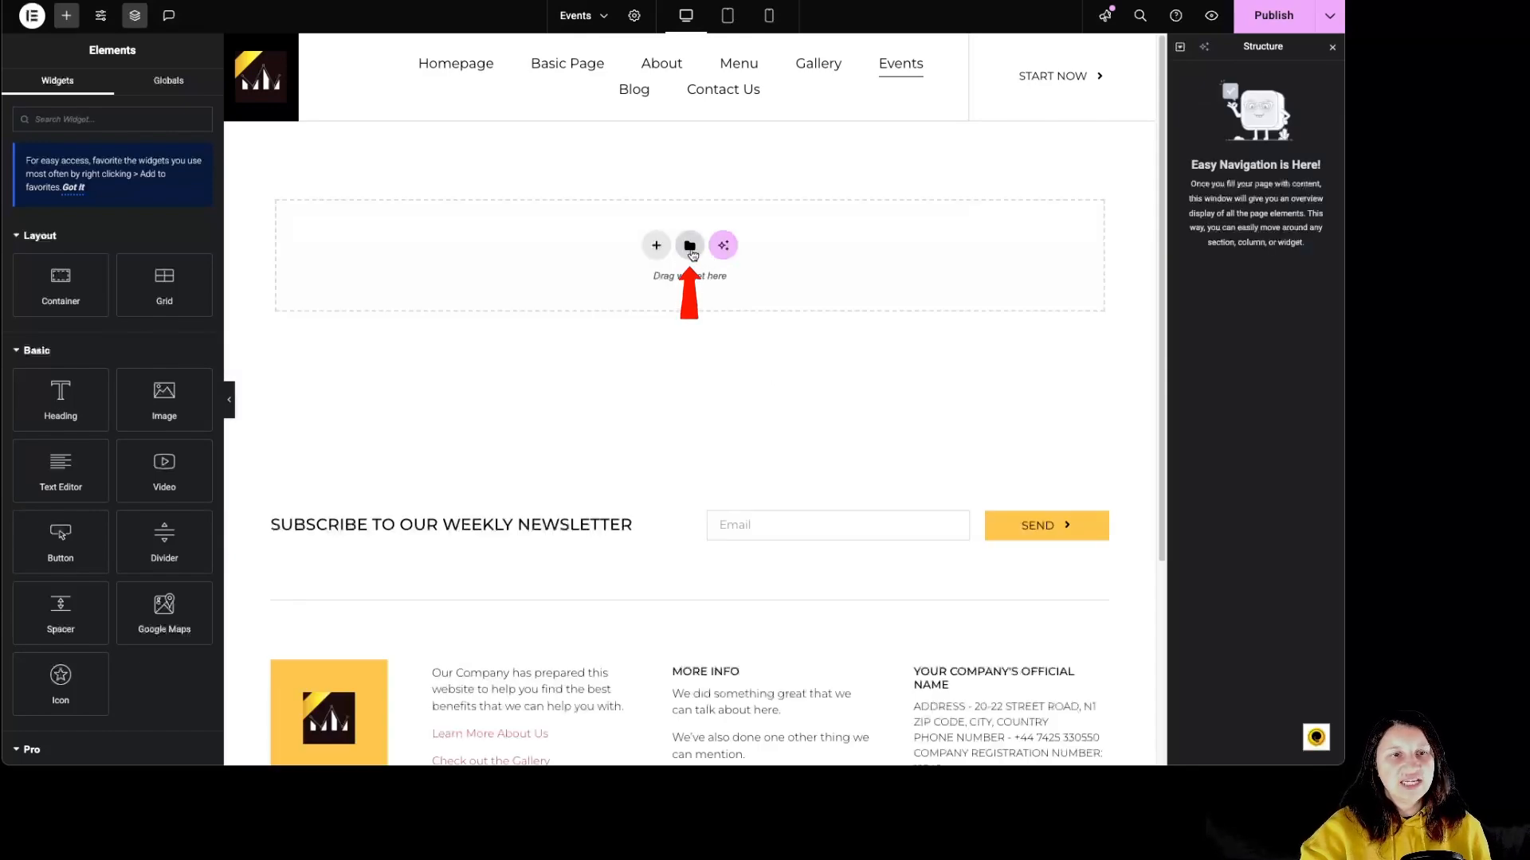
# Insert the Packing & Moving Company page template from the library into the Events page, applying its page settings too.
pyautogui.click(690, 248)
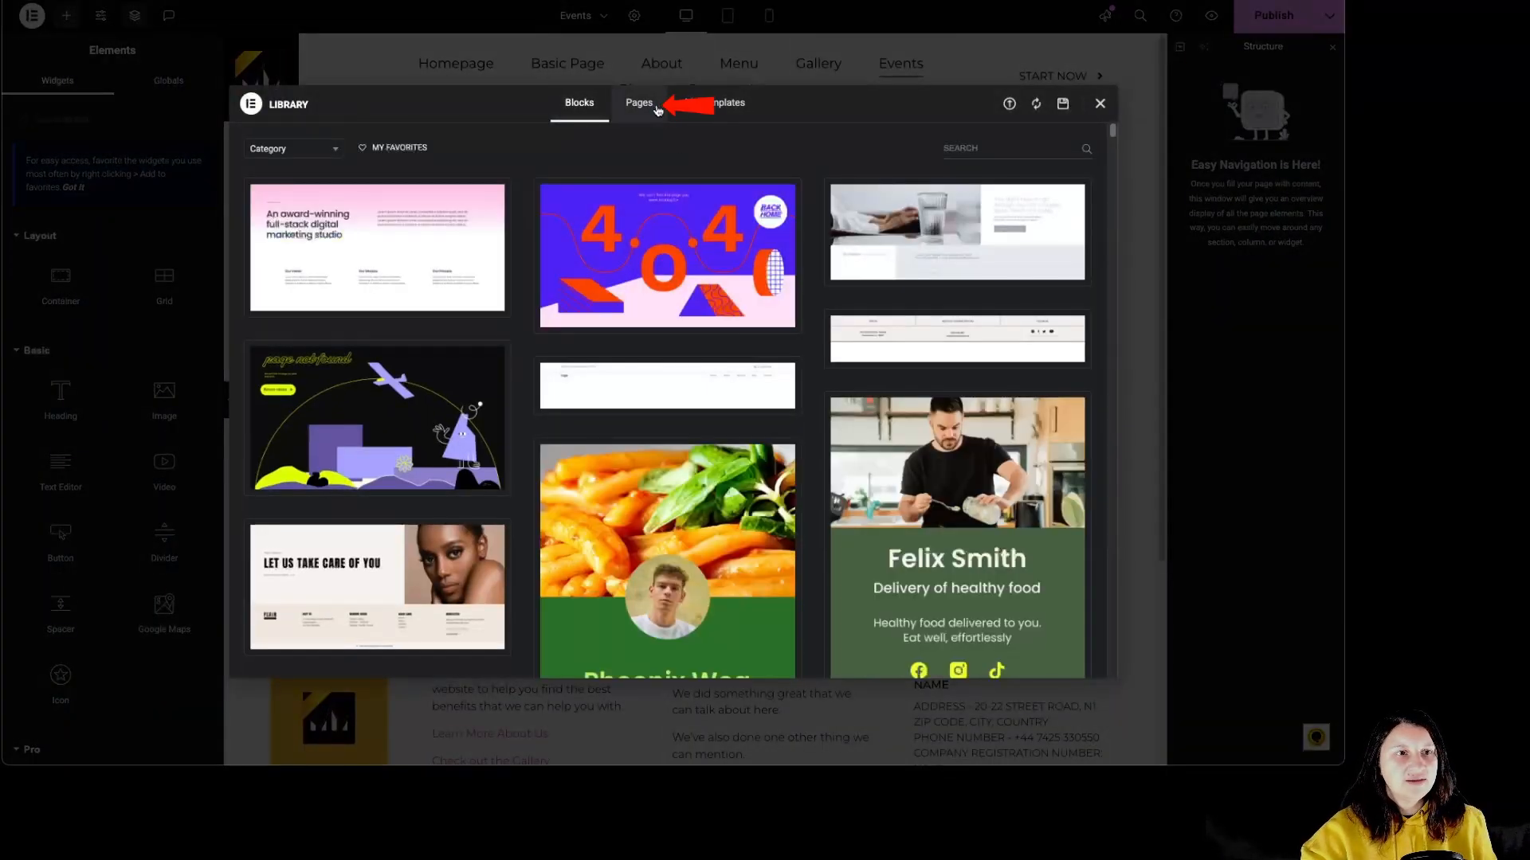
pyautogui.click(650, 113)
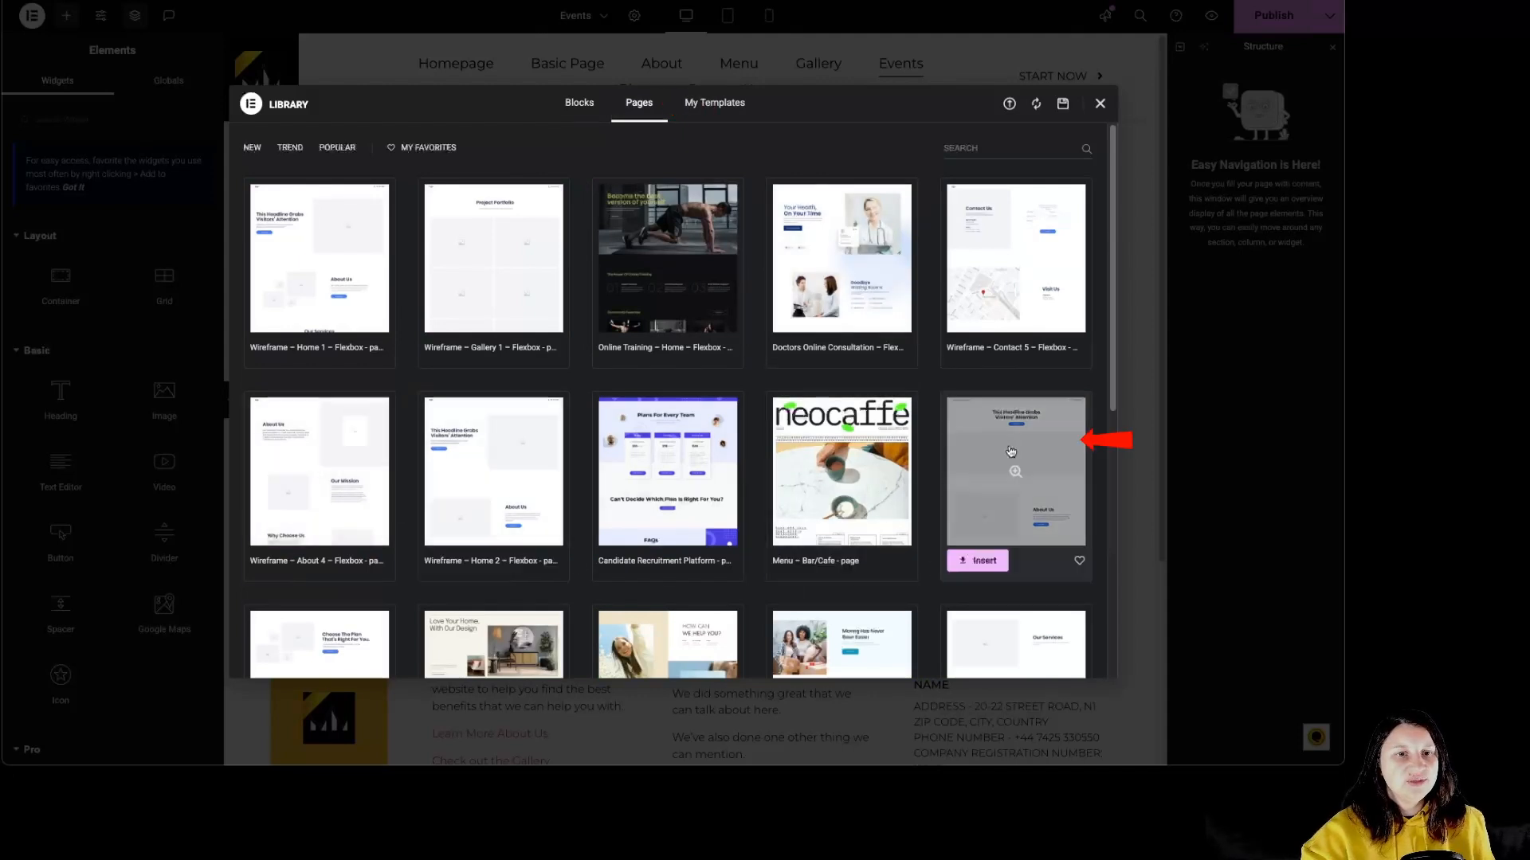
pyautogui.scroll(-3, 896, 523)
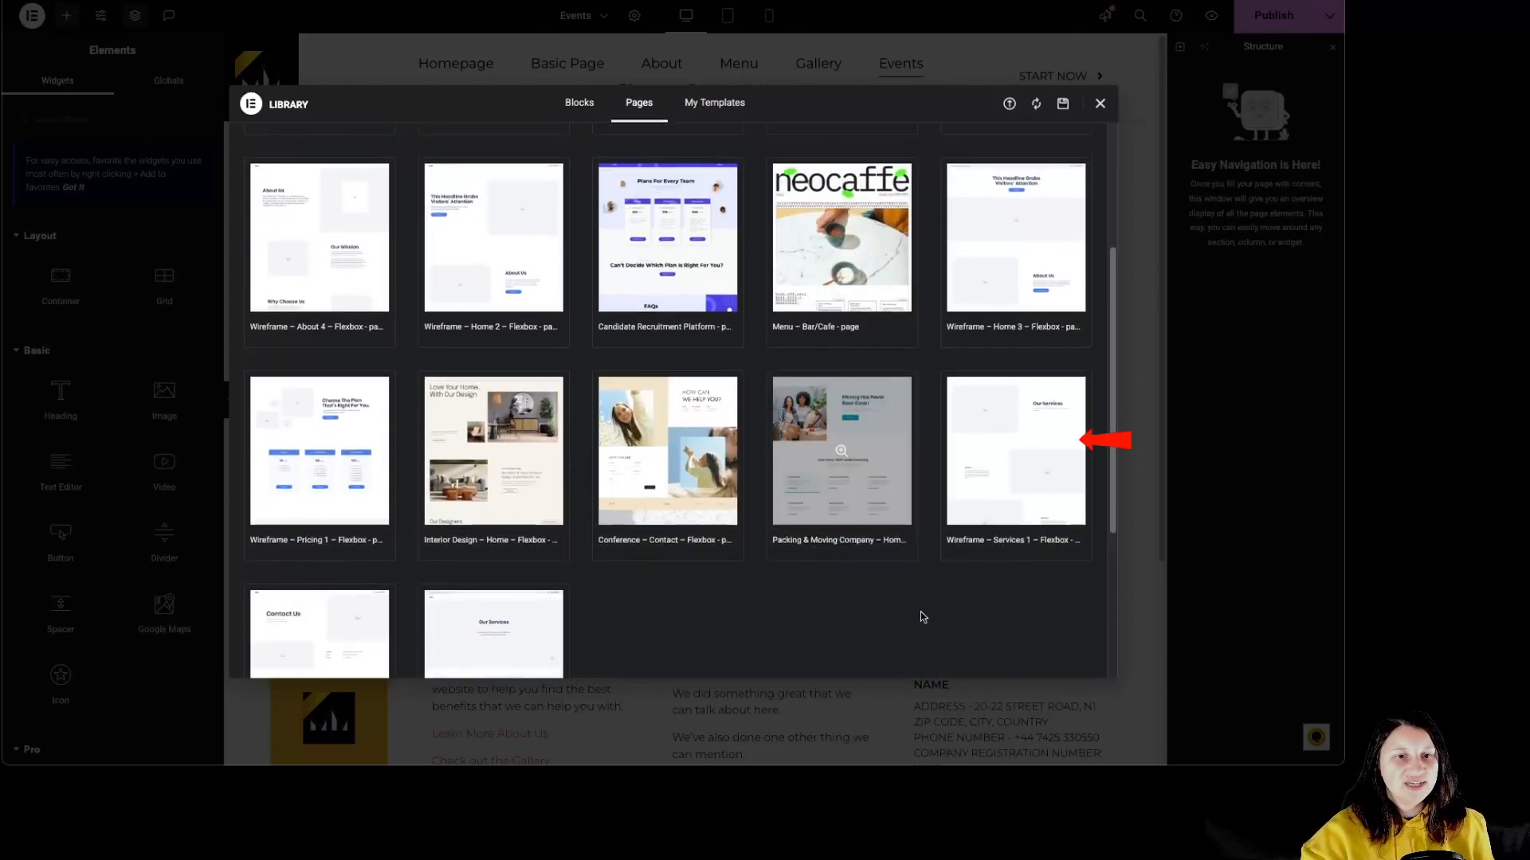
pyautogui.scroll(-1, 920, 612)
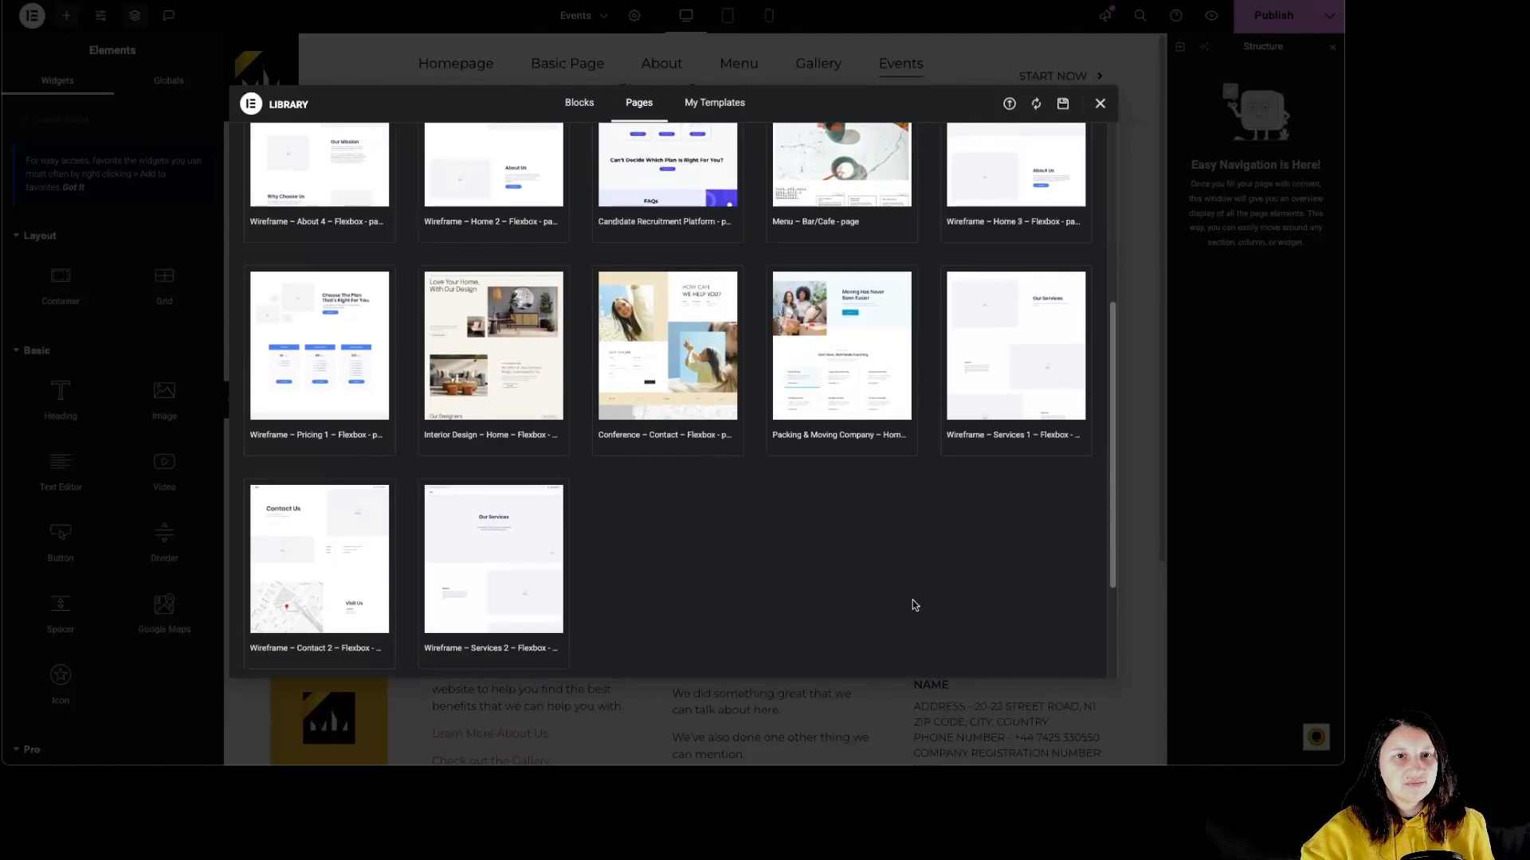
pyautogui.scroll(-1, 912, 604)
pyautogui.moveTo(799, 325)
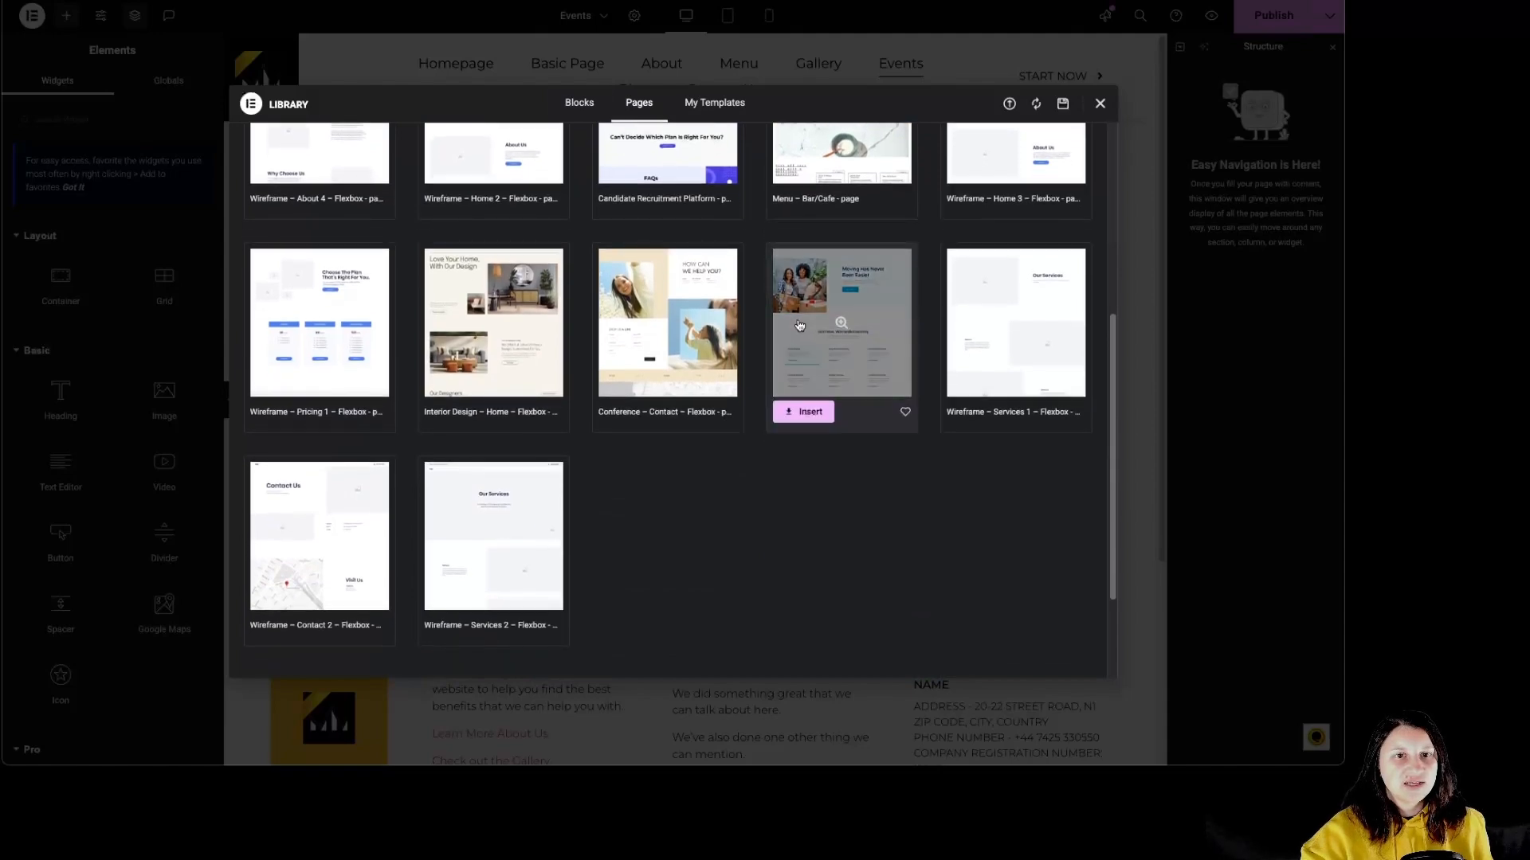
pyautogui.click(817, 408)
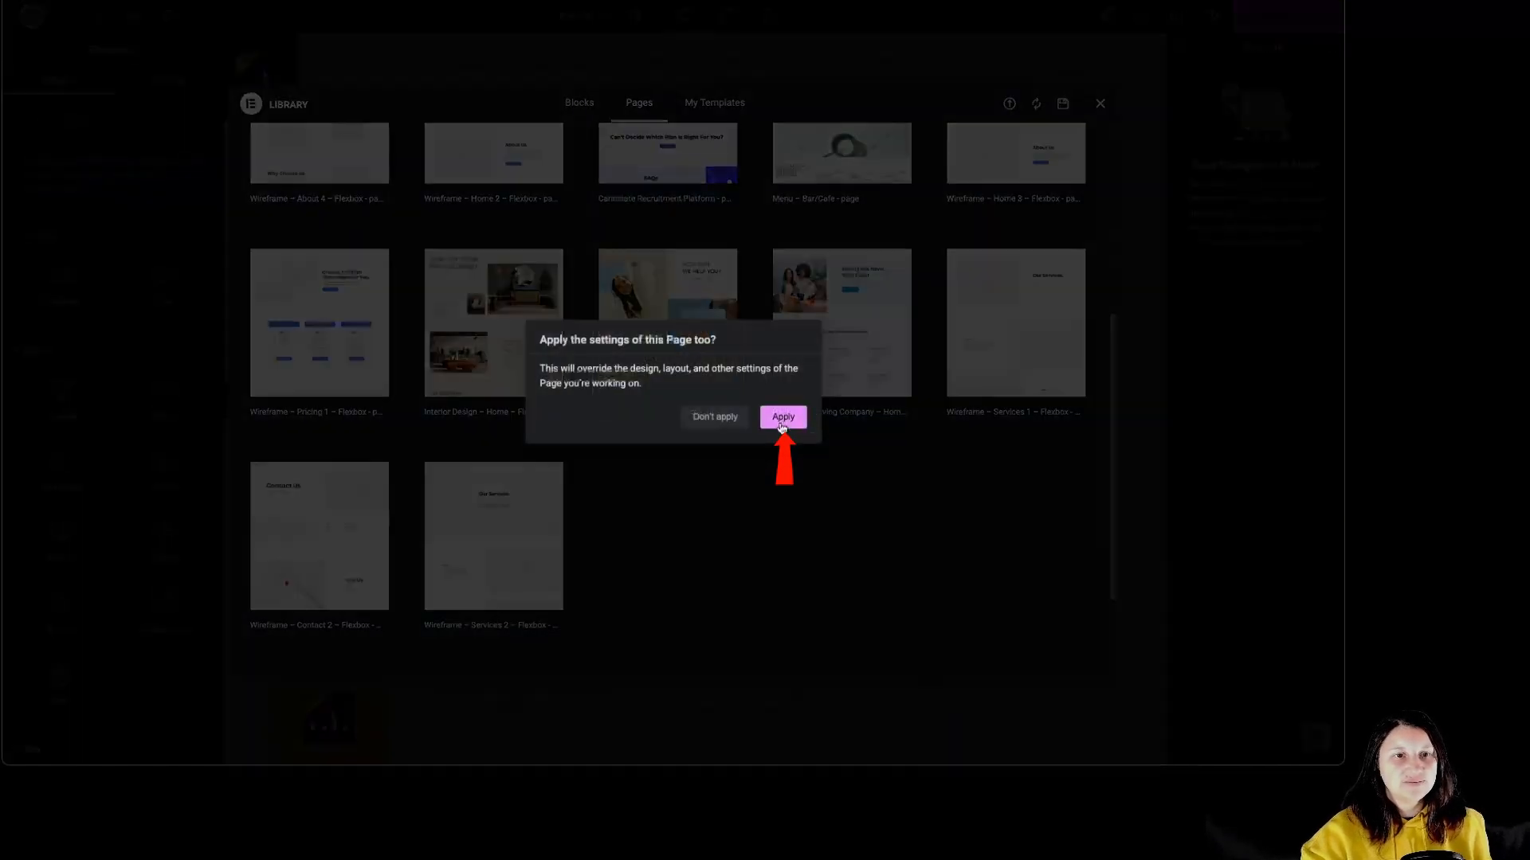
pyautogui.click(782, 426)
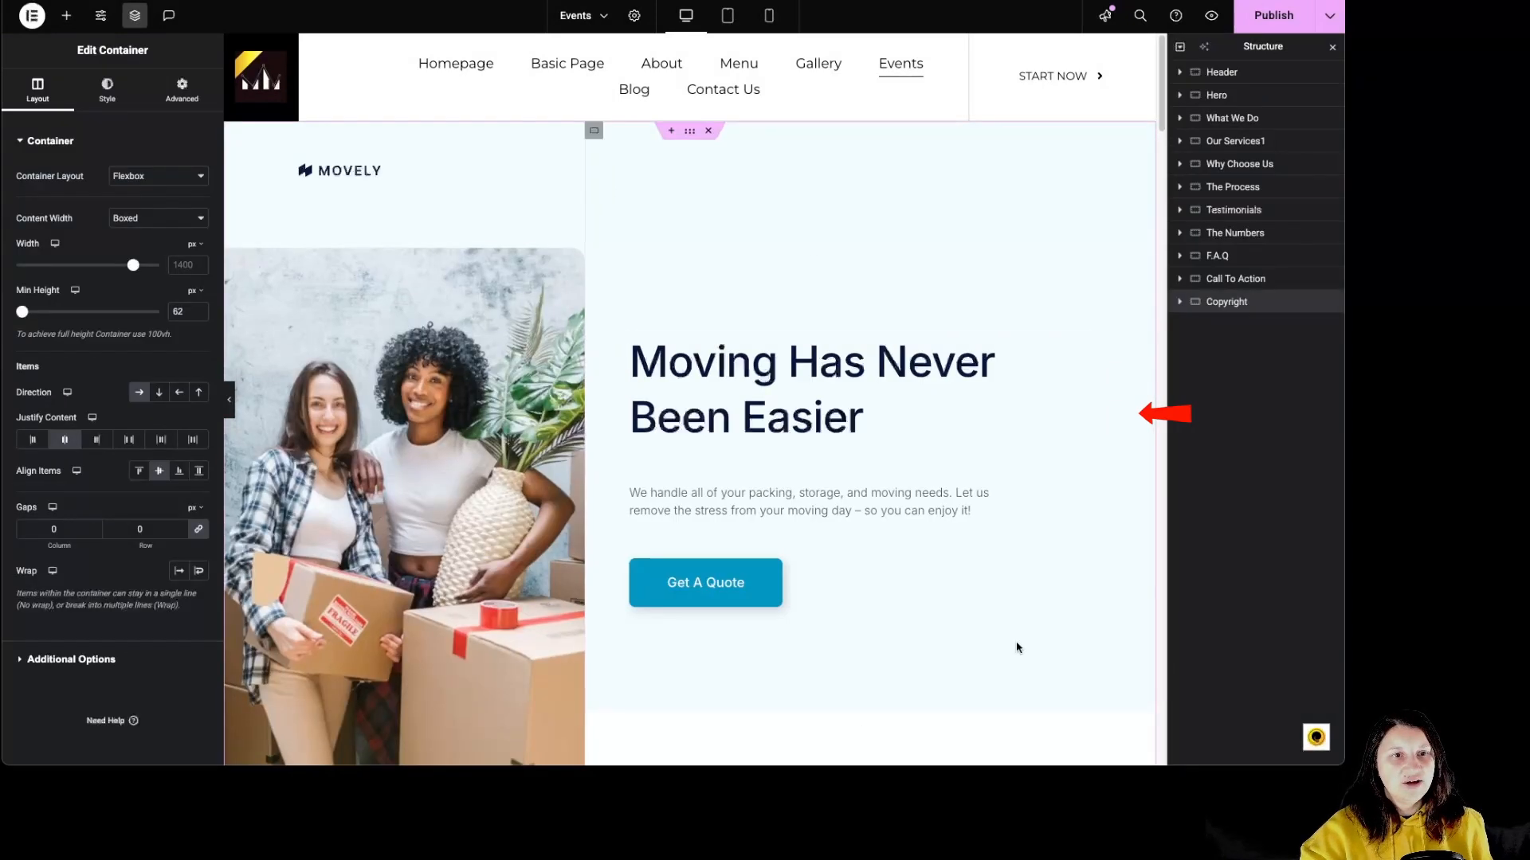
# Delete the Header container that came with the template, above the Hero section.
pyautogui.scroll(-1, 985, 613)
pyautogui.scroll(1, 925, 591)
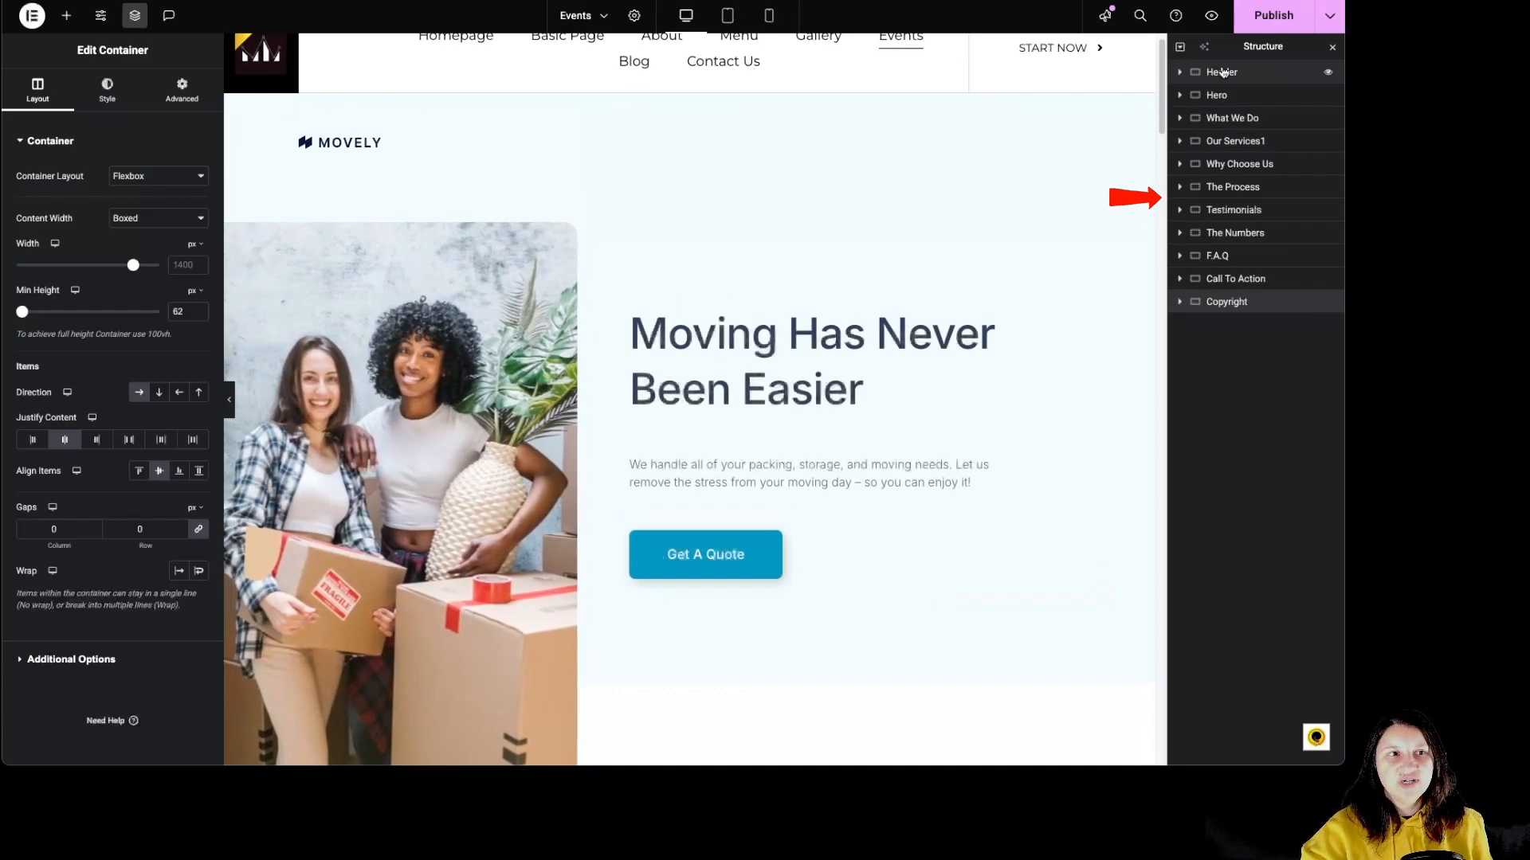
pyautogui.click(1223, 72)
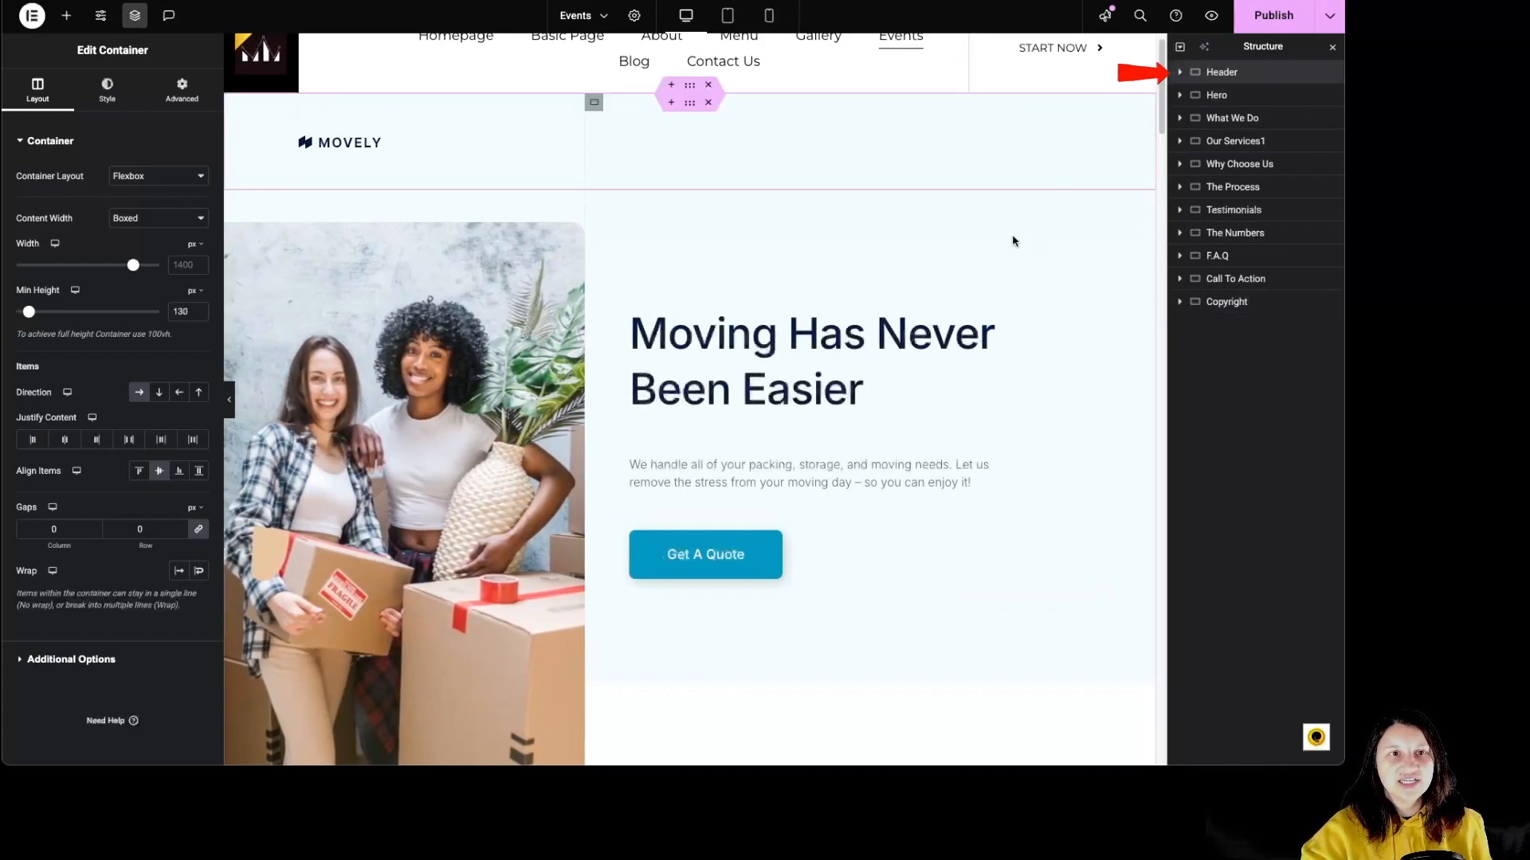
pyautogui.scroll(1, 999, 247)
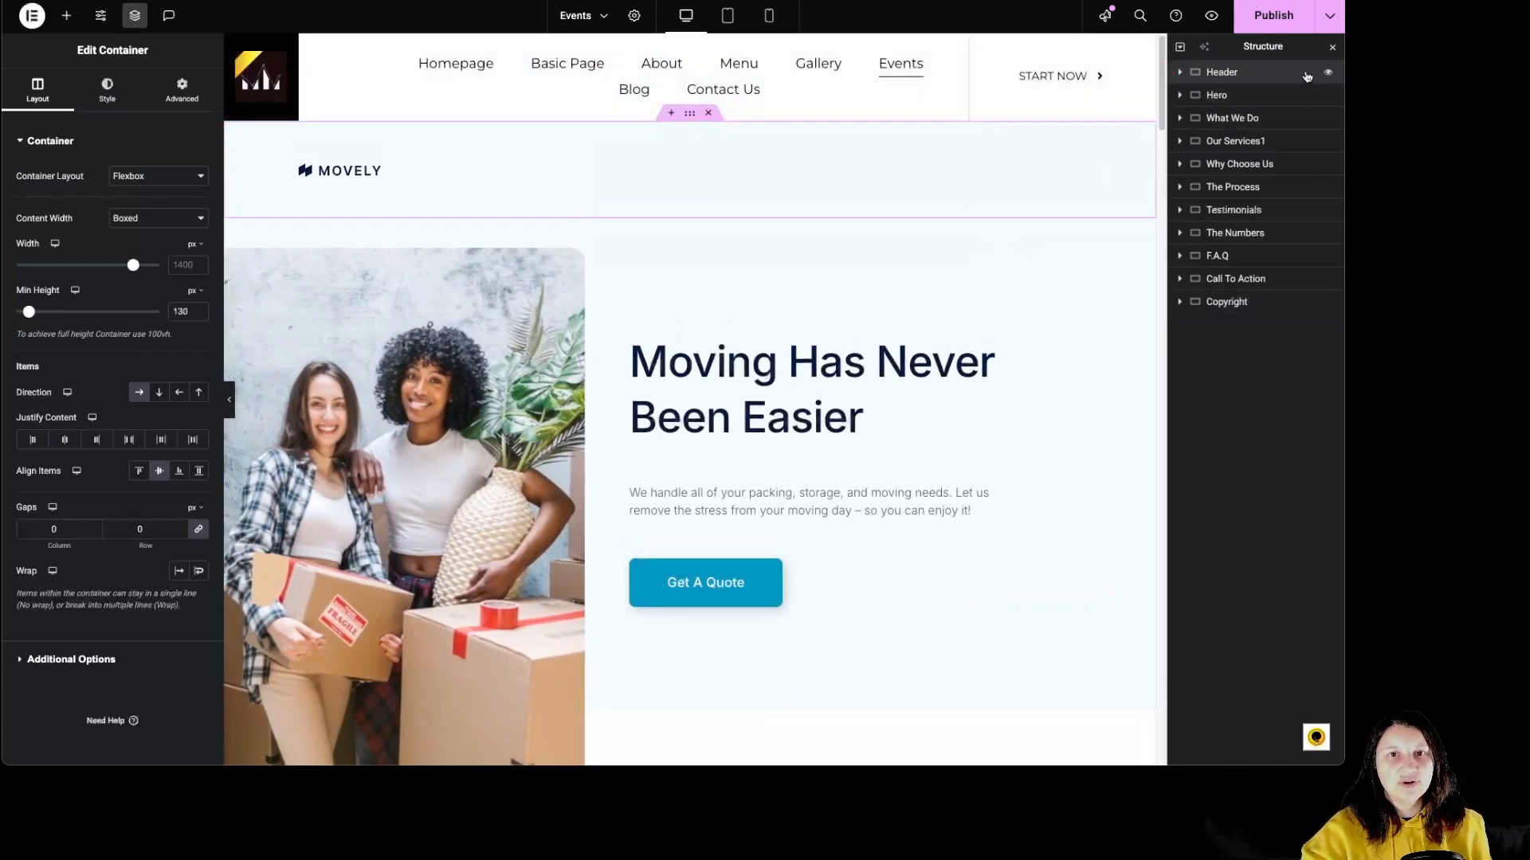
pyautogui.click(710, 116)
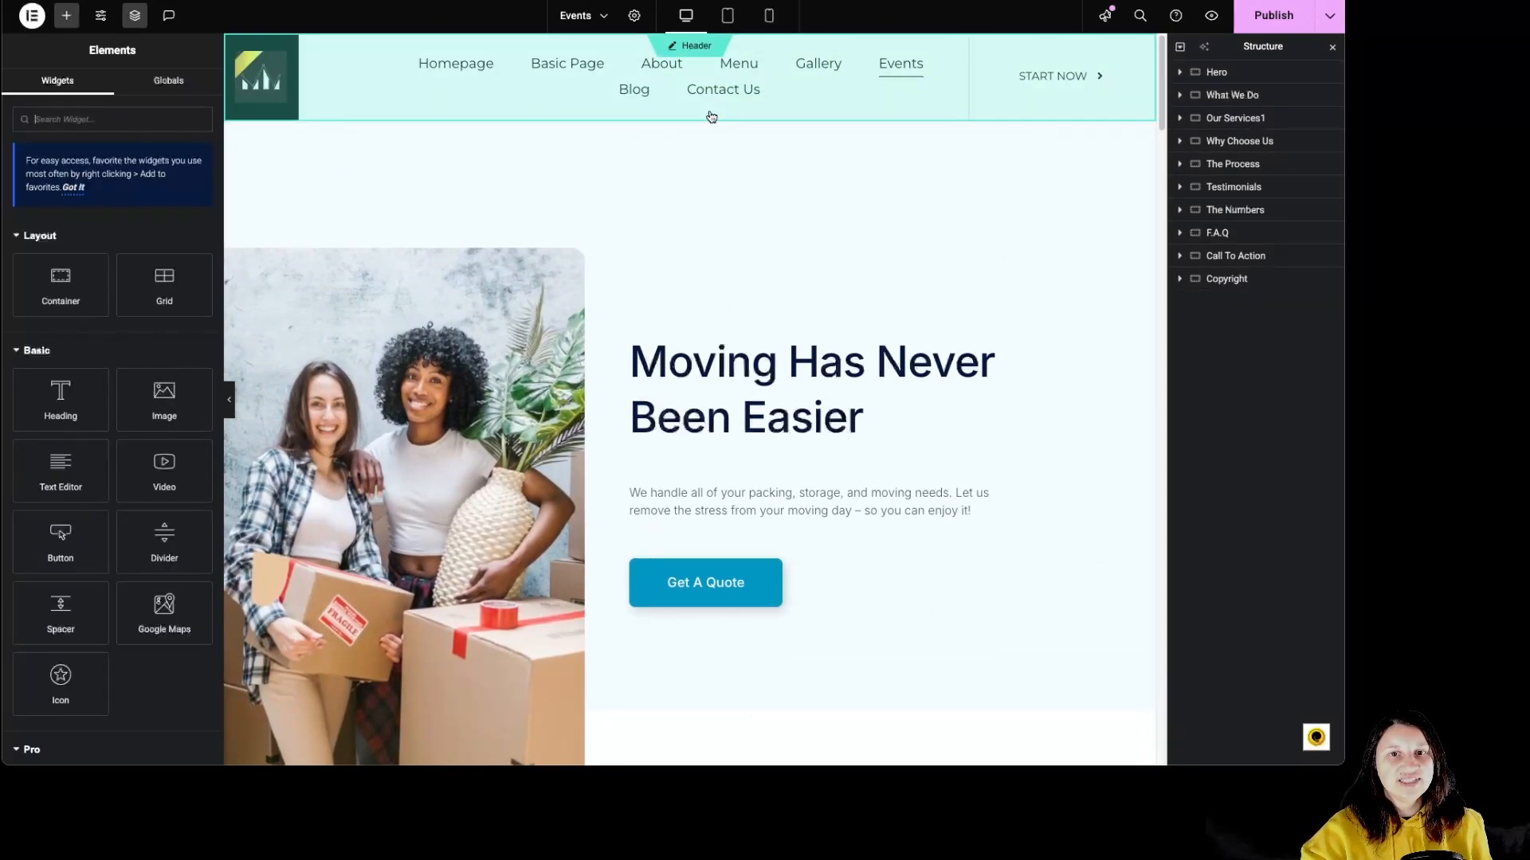
# Delete the template's Copyright container below the Call To Action section.
pyautogui.click(1228, 281)
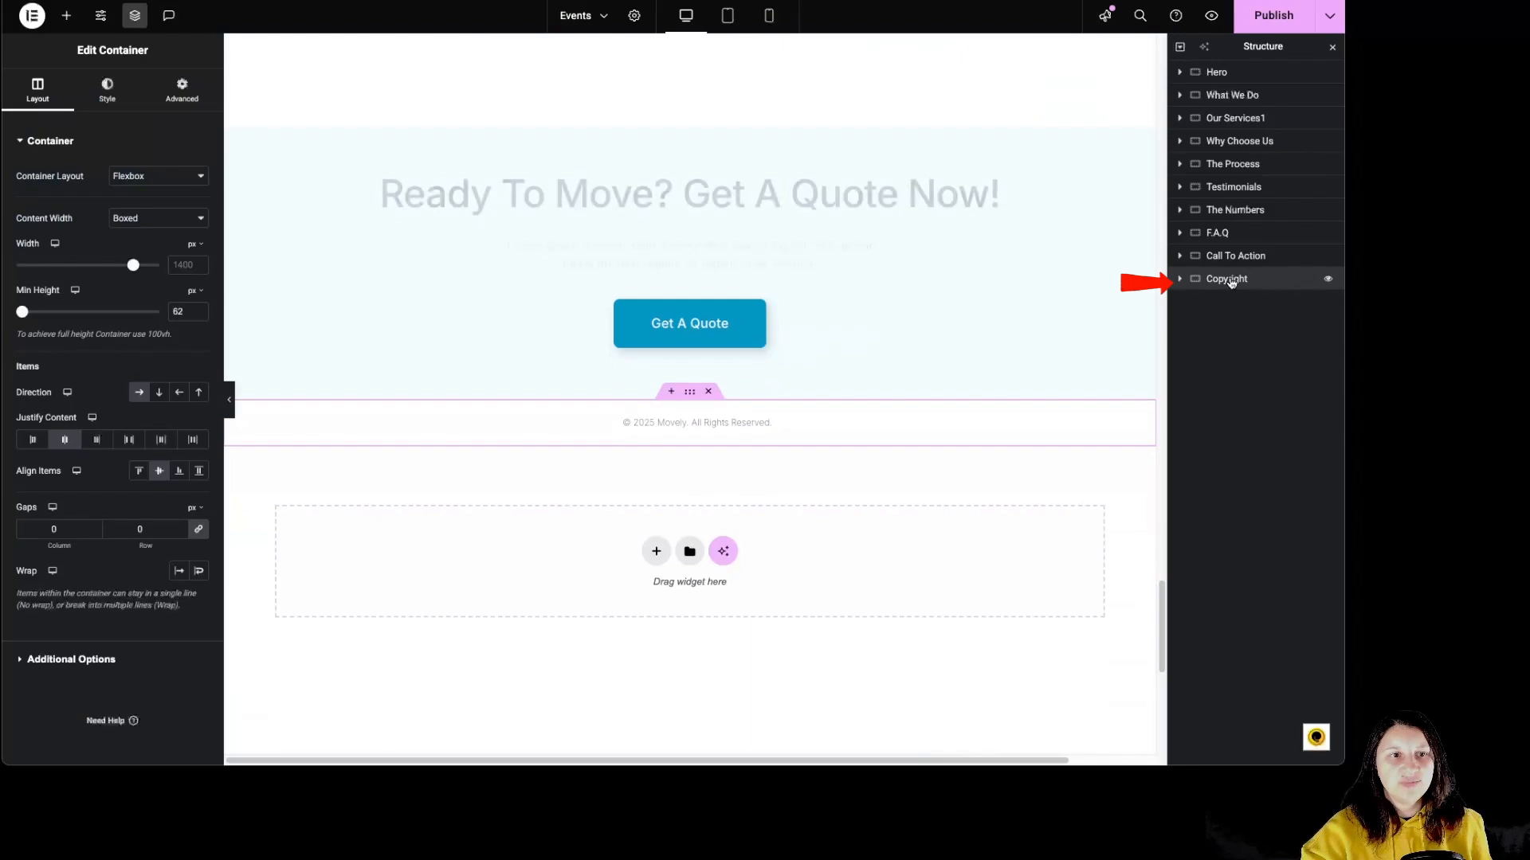
pyautogui.scroll(-5, 813, 507)
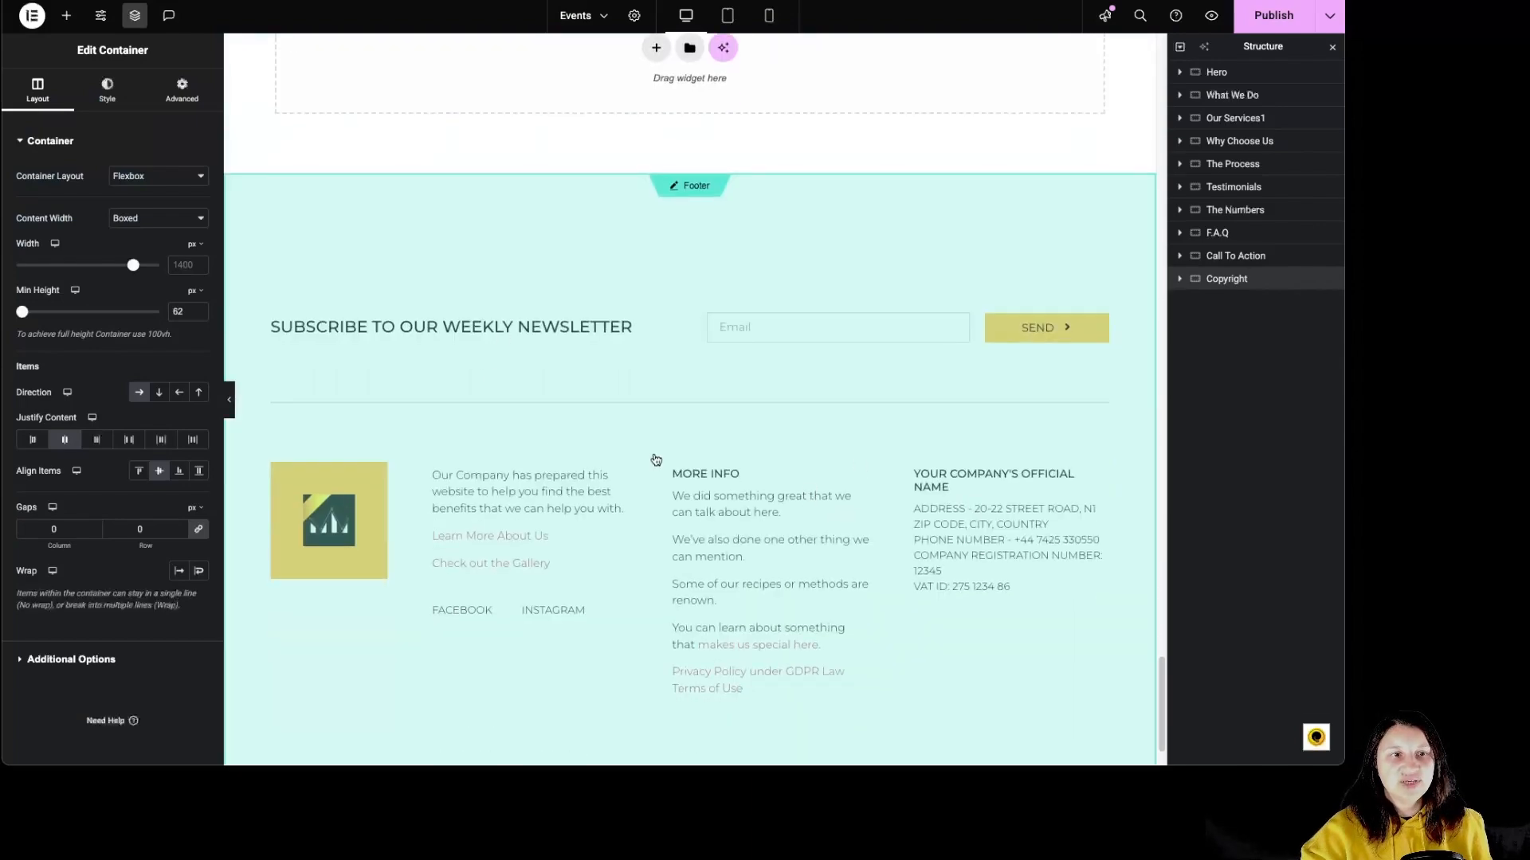
pyautogui.scroll(5, 686, 455)
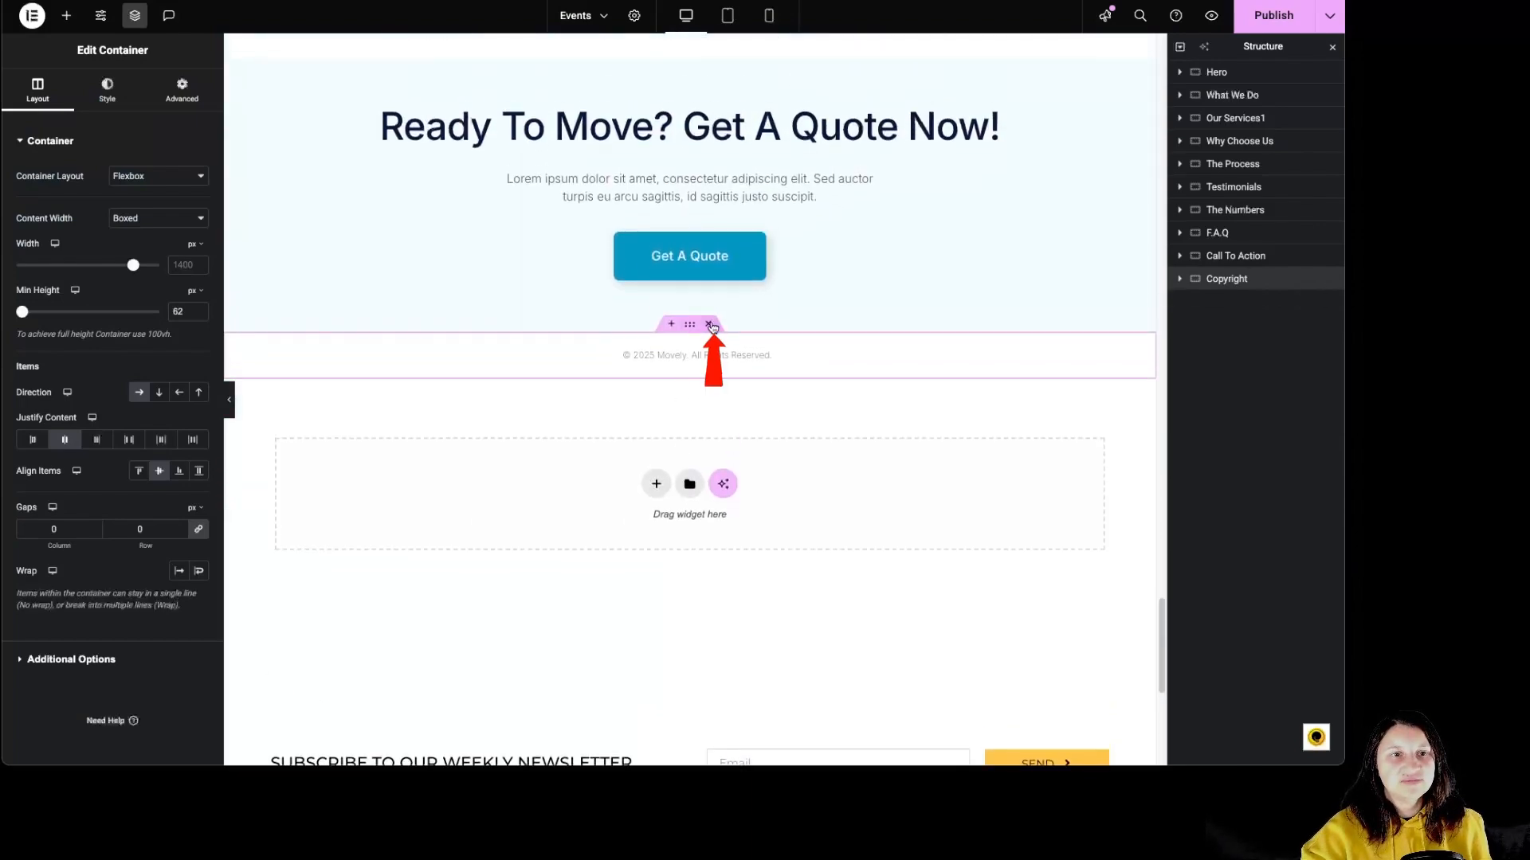
pyautogui.click(709, 325)
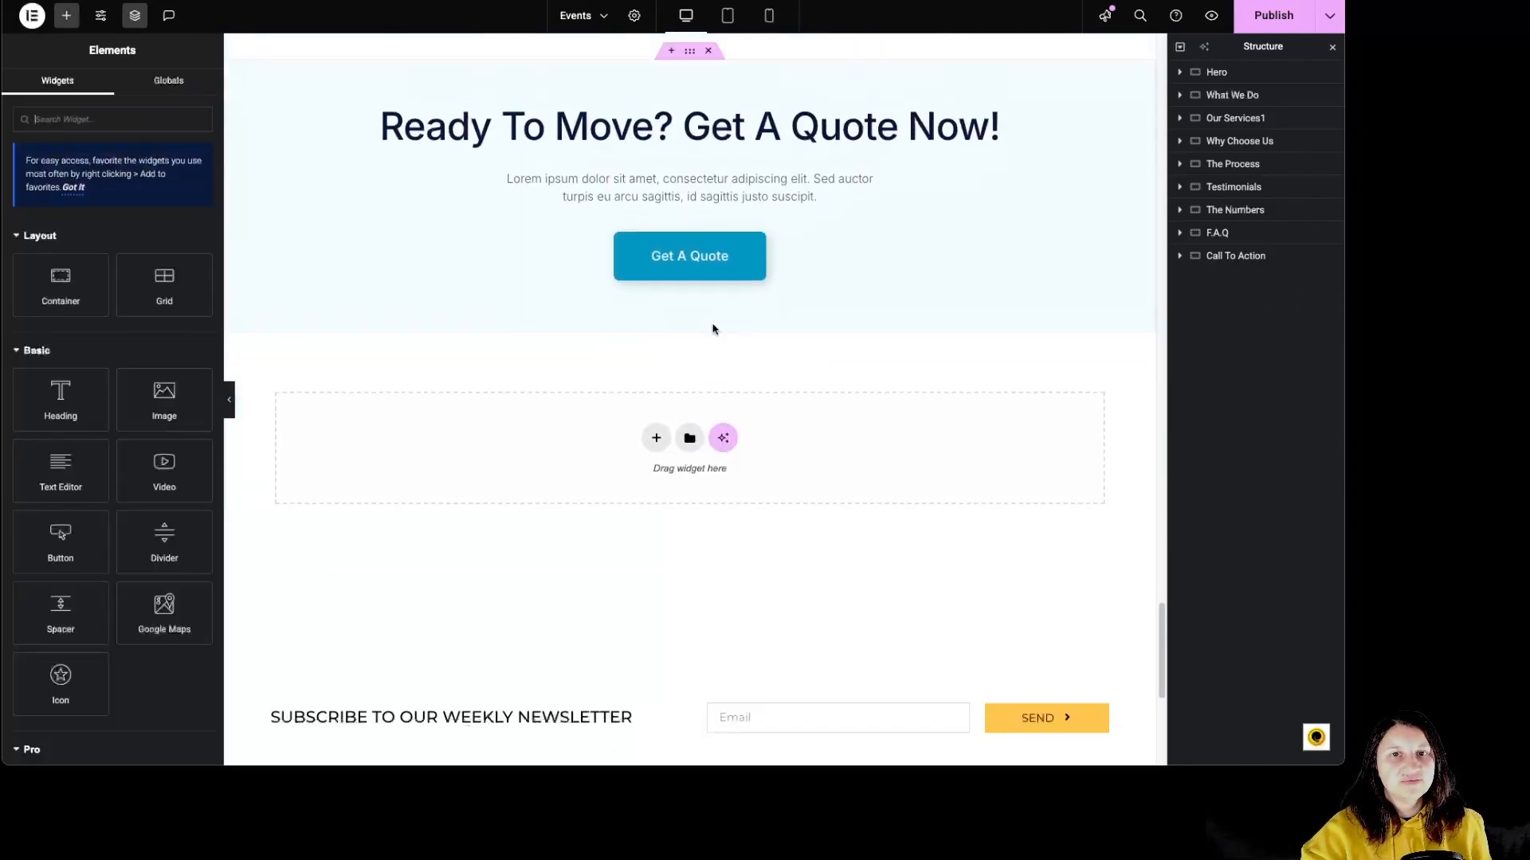
# Expand the whole page structure and inspect the Hero image's advanced layout settings and its parent container's content alignment.
pyautogui.click(1181, 48)
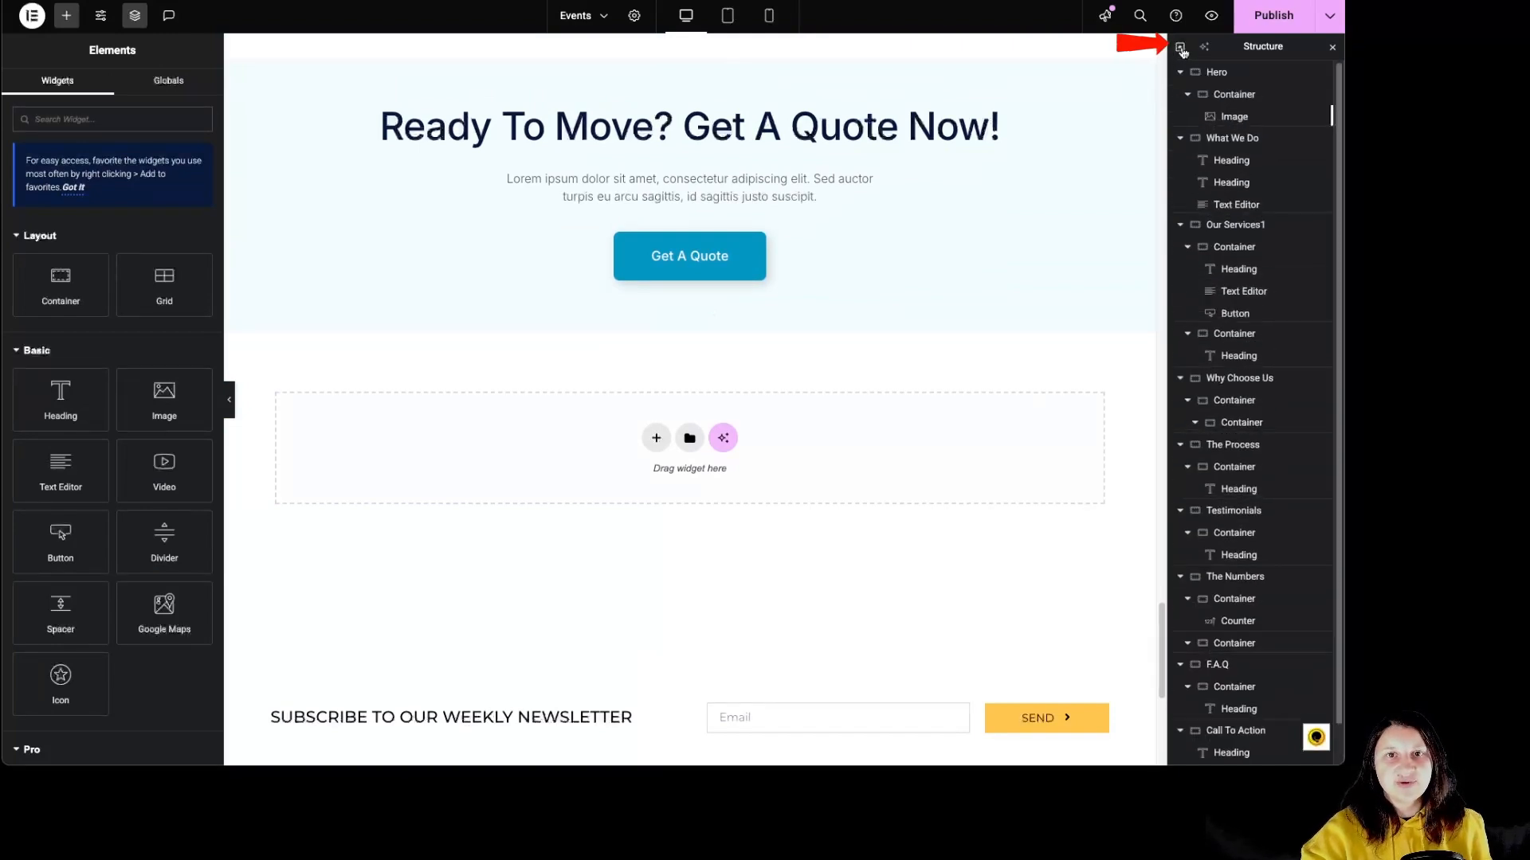
pyautogui.click(1214, 74)
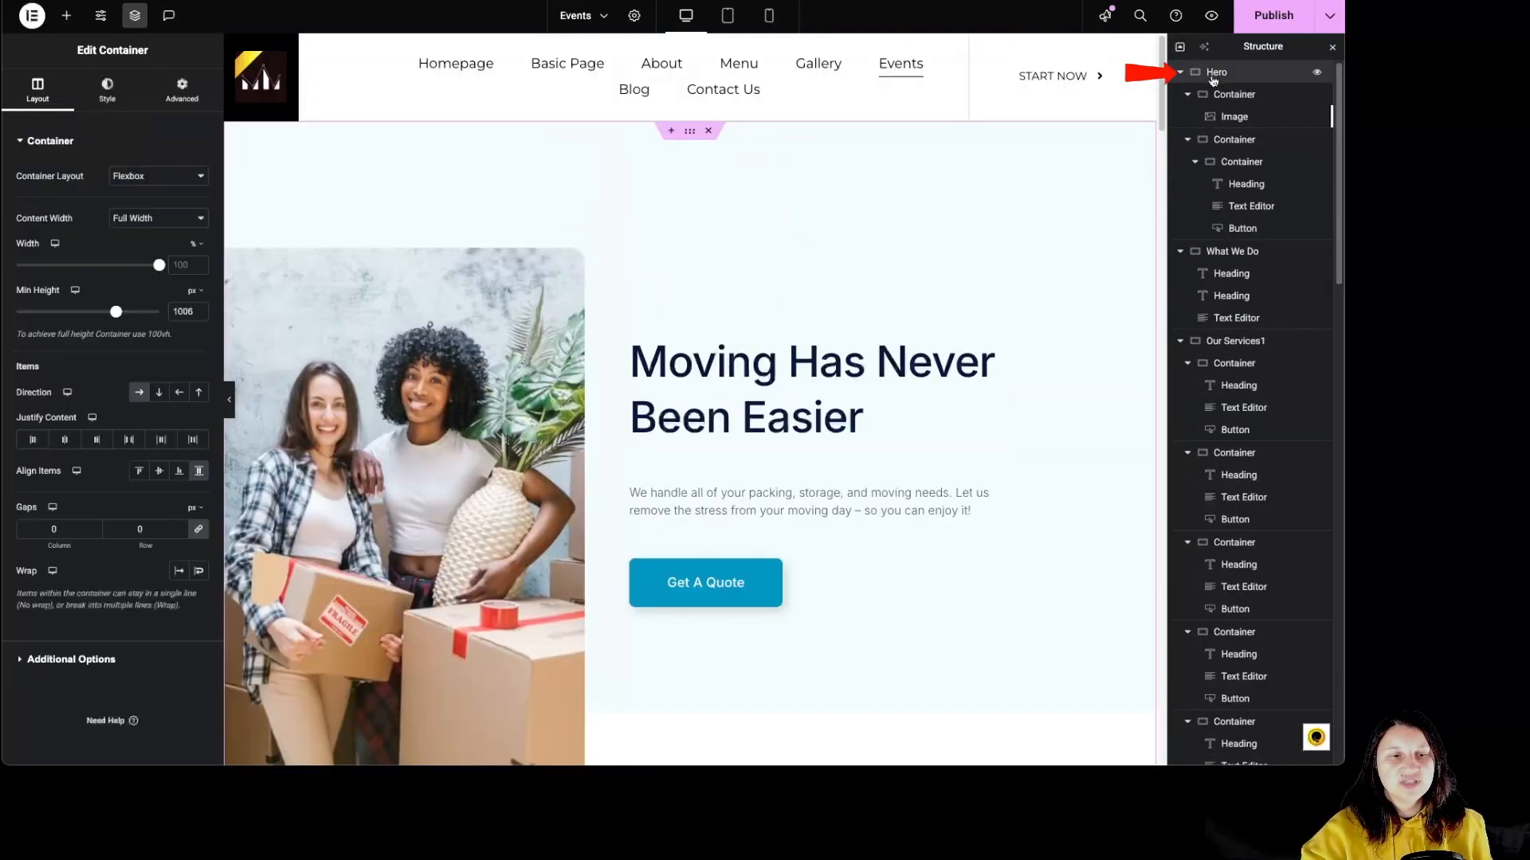
pyautogui.click(576, 271)
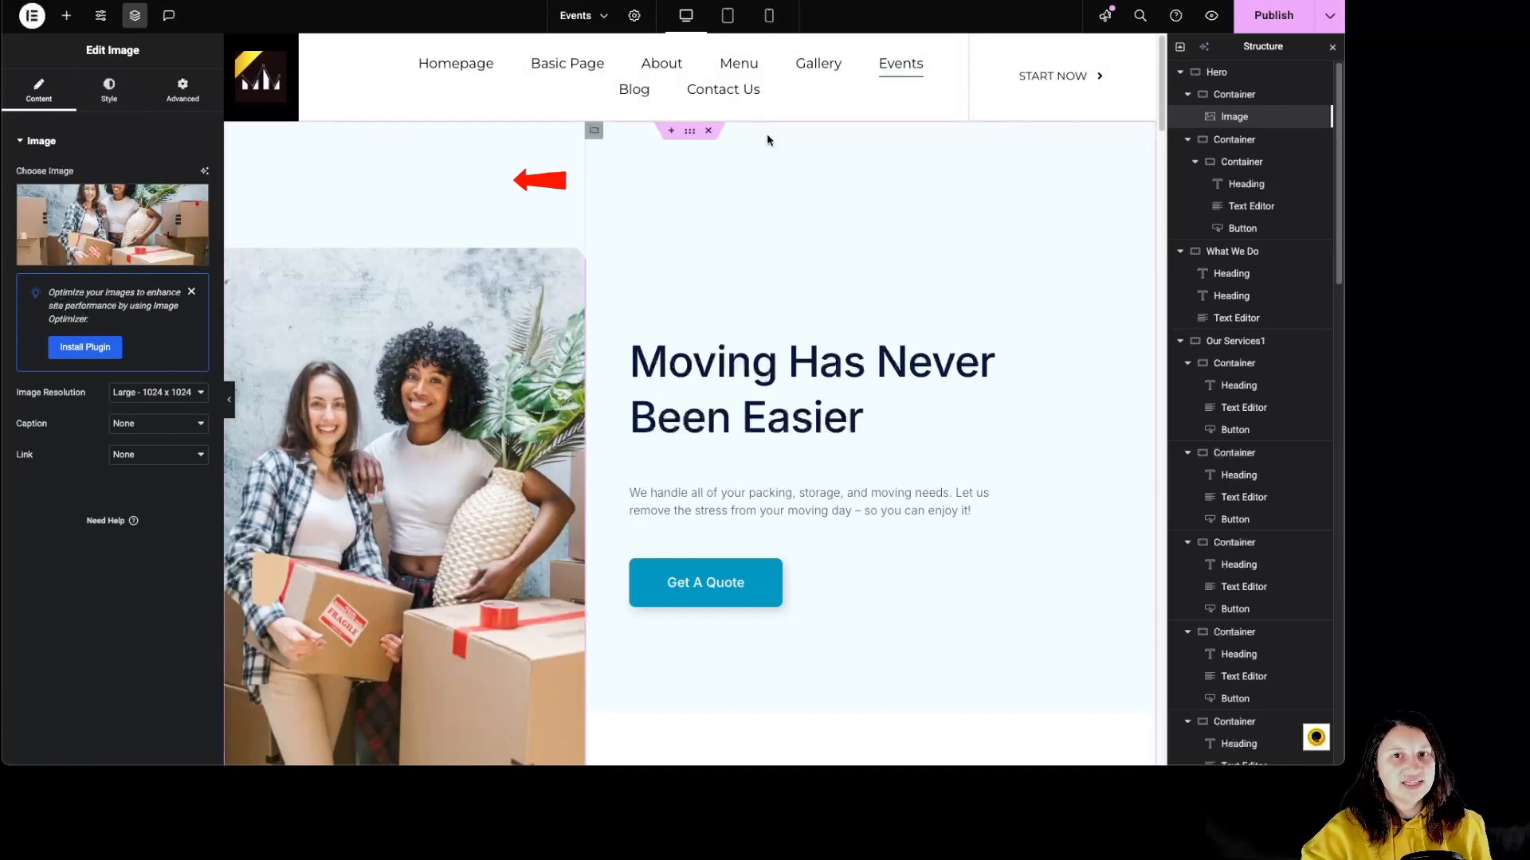
pyautogui.click(183, 89)
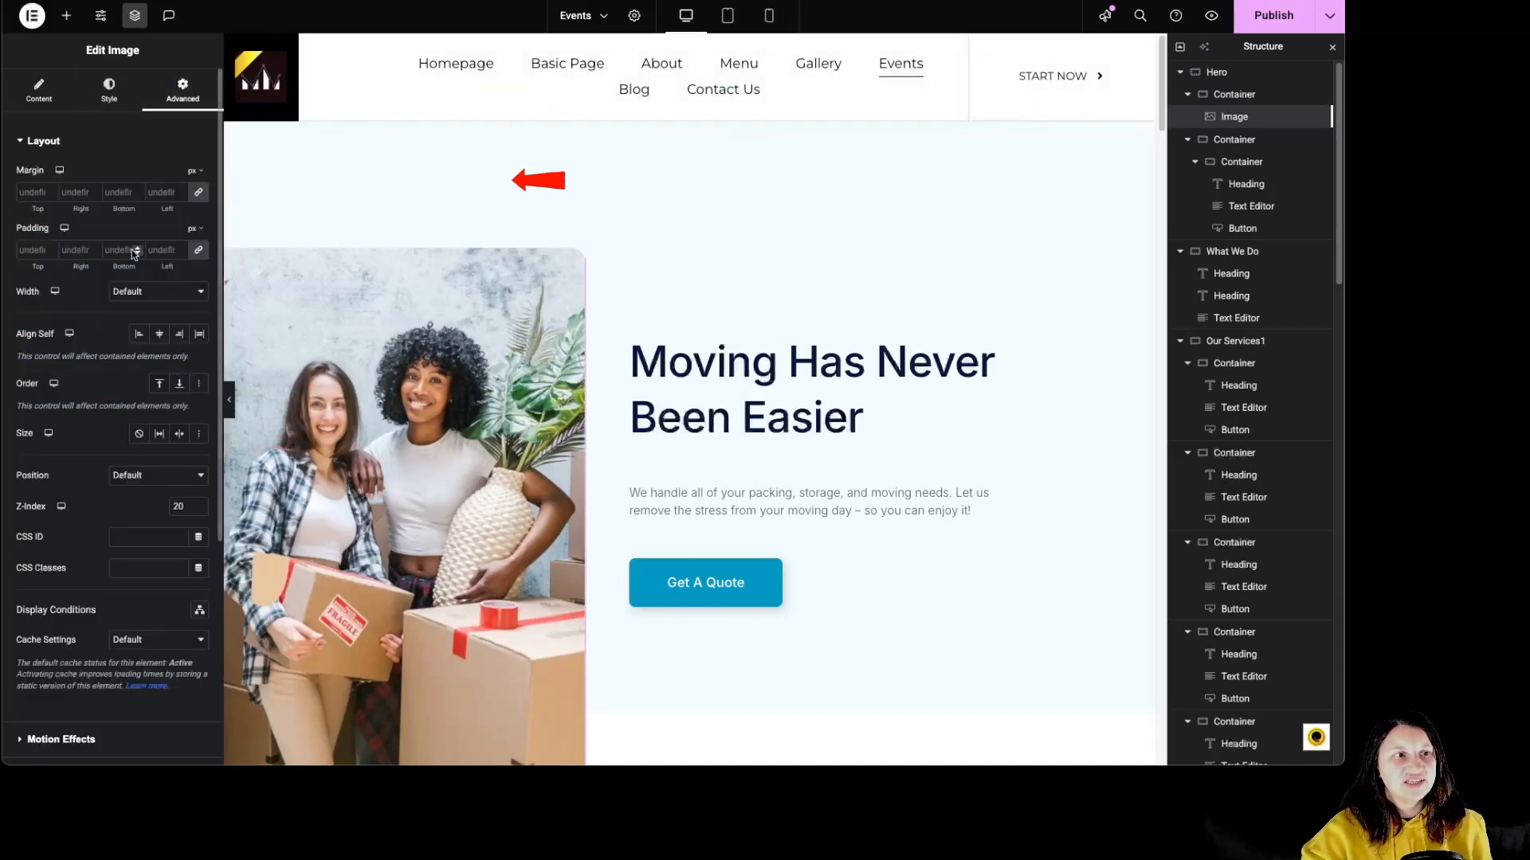
pyautogui.click(1230, 94)
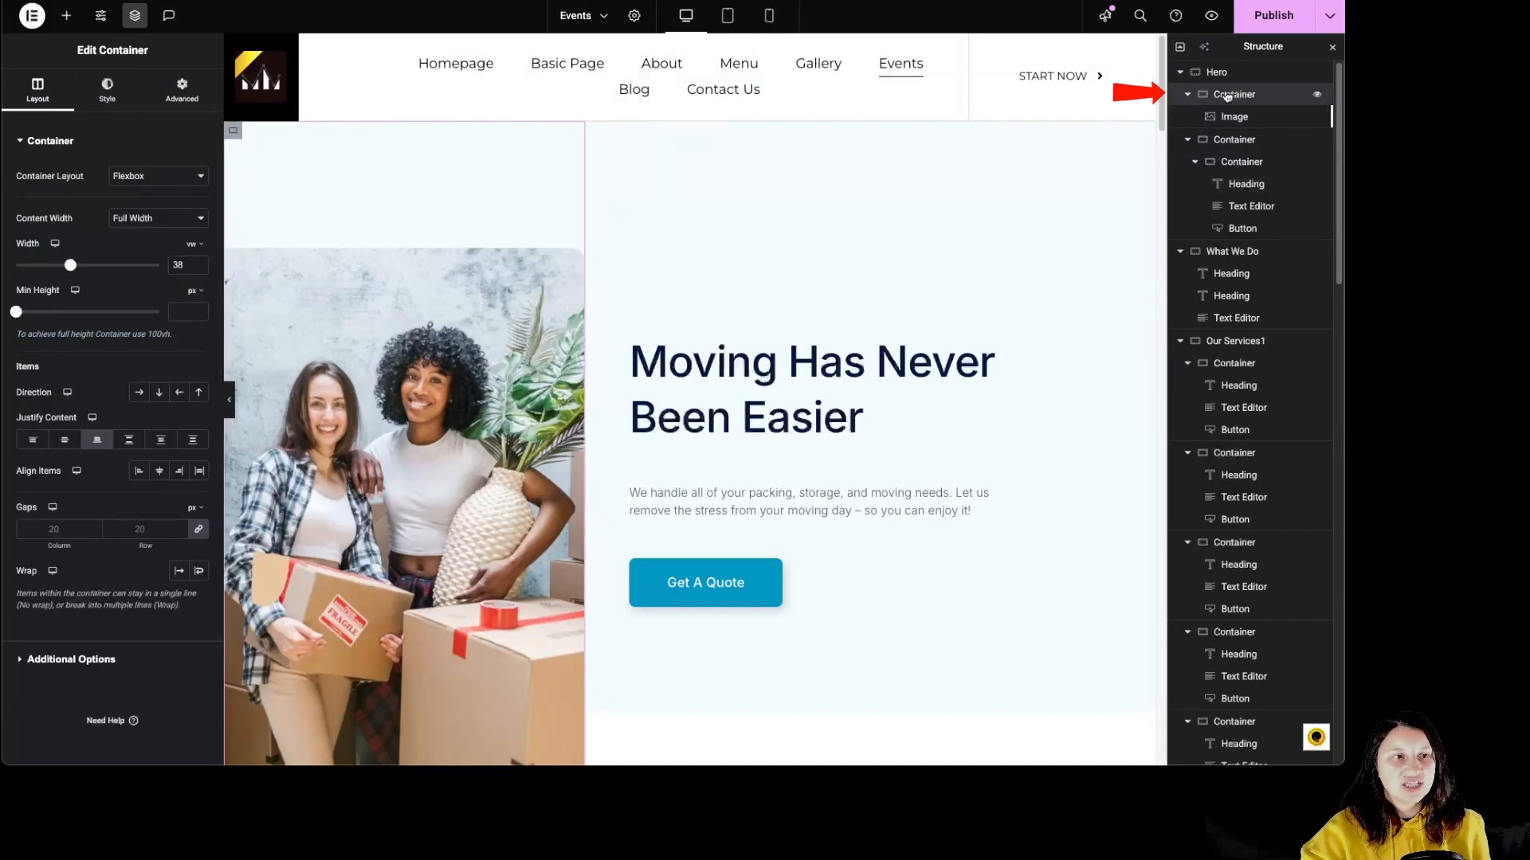
pyautogui.click(97, 442)
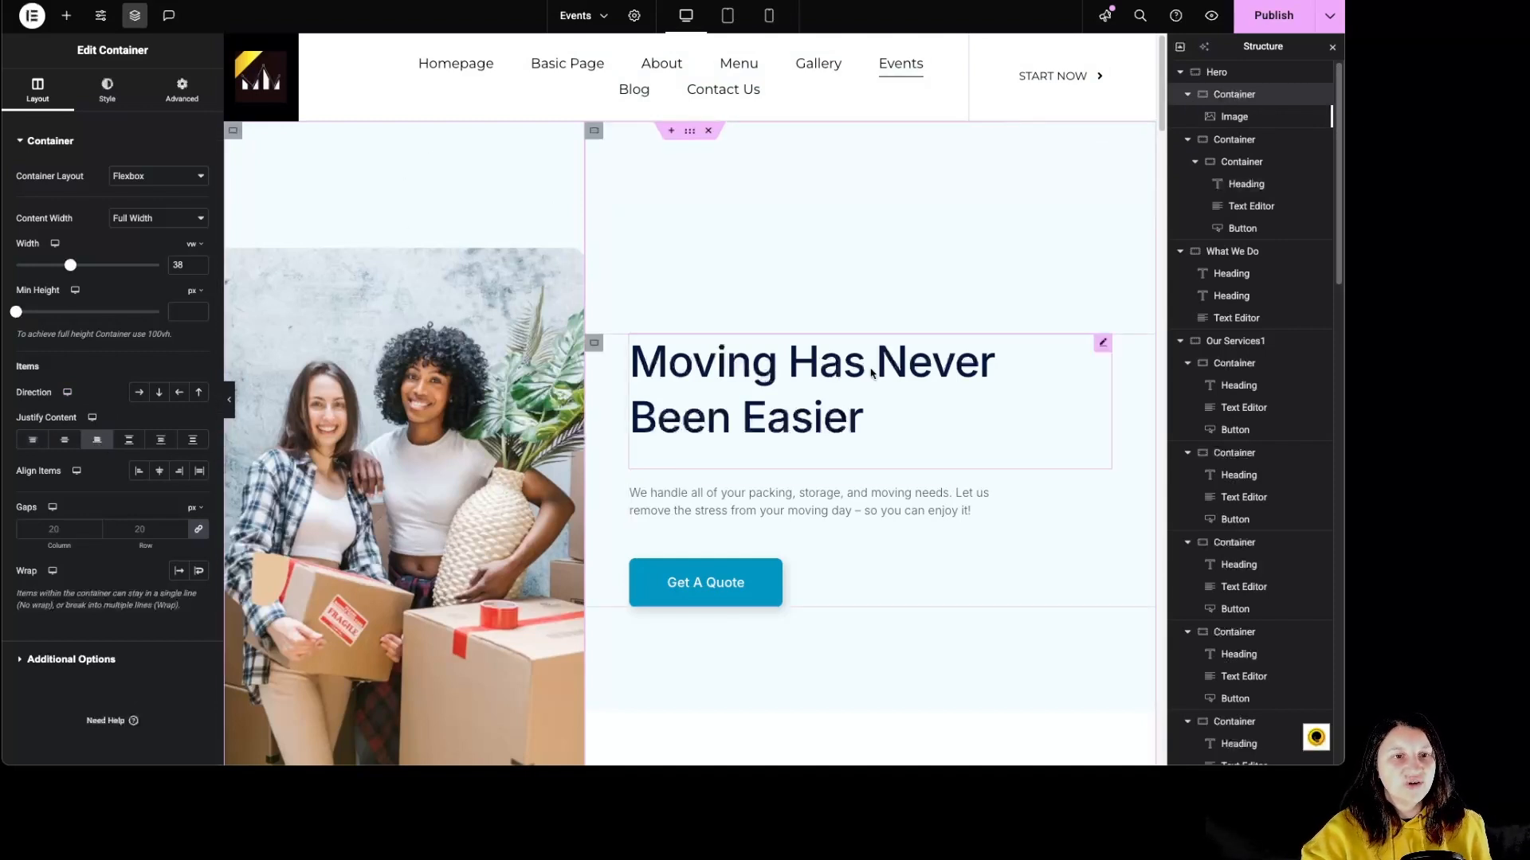
# Review the content settings of the Hero section's heading, description text and Get A Quote button.
pyautogui.click(898, 401)
pyautogui.click(894, 525)
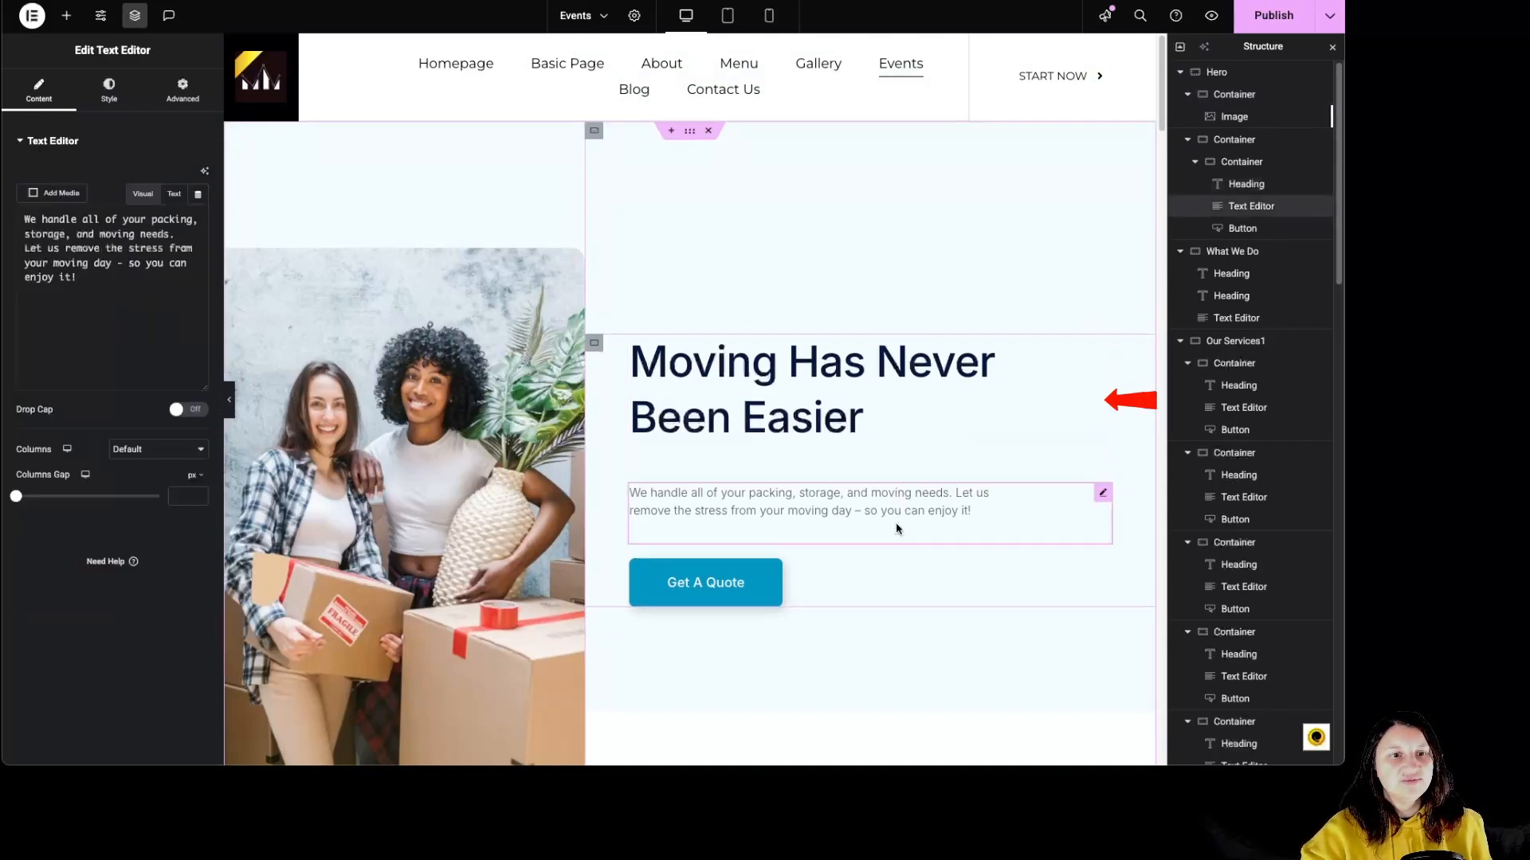
pyautogui.click(862, 567)
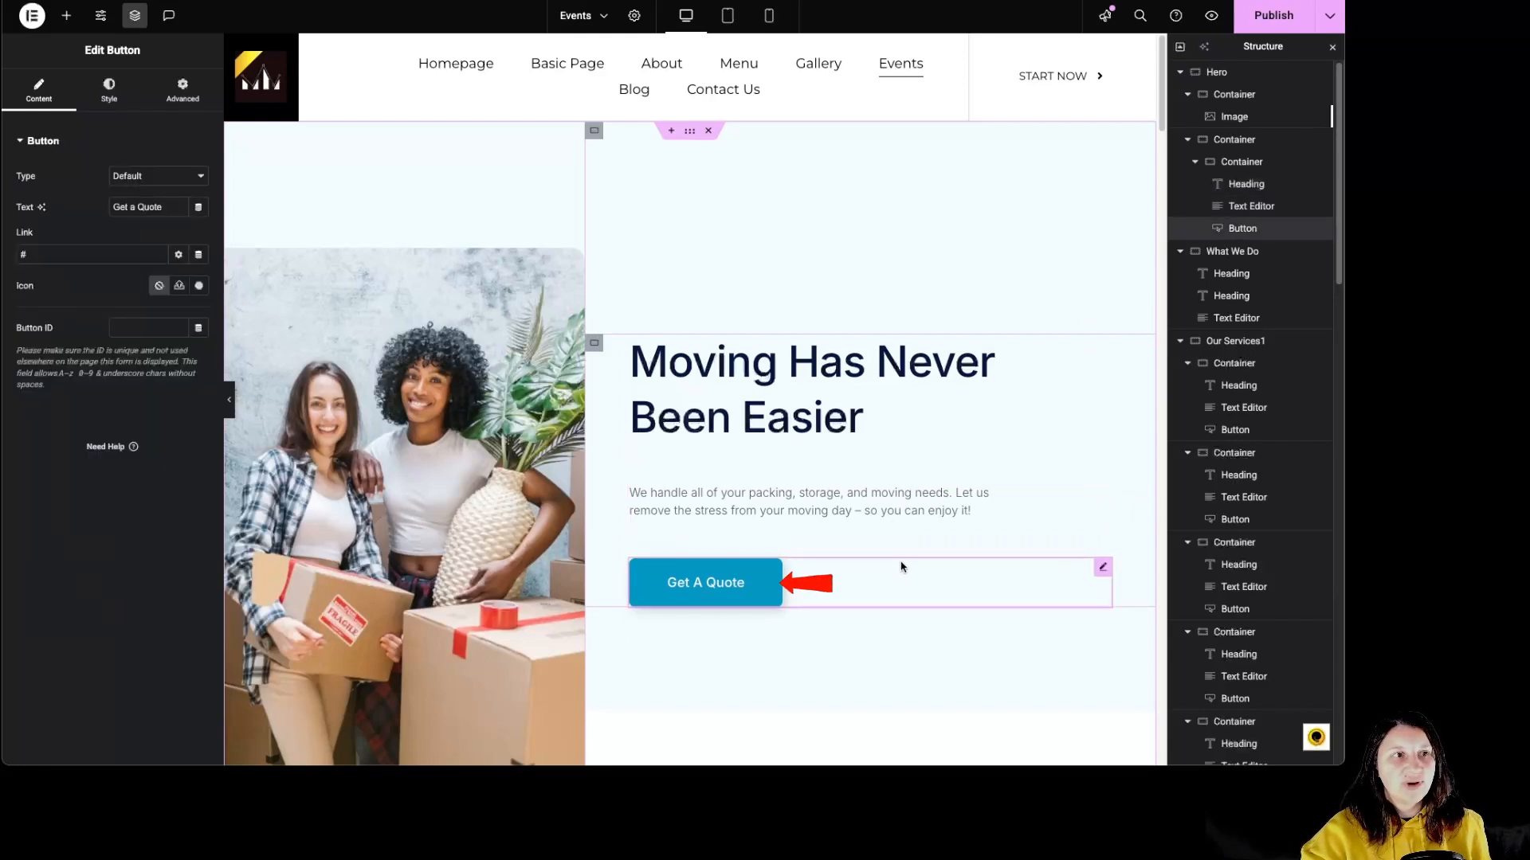
# Examine how the Hero image moves relative to the text and background as the page scrolls.
pyautogui.scroll(-3, 896, 390)
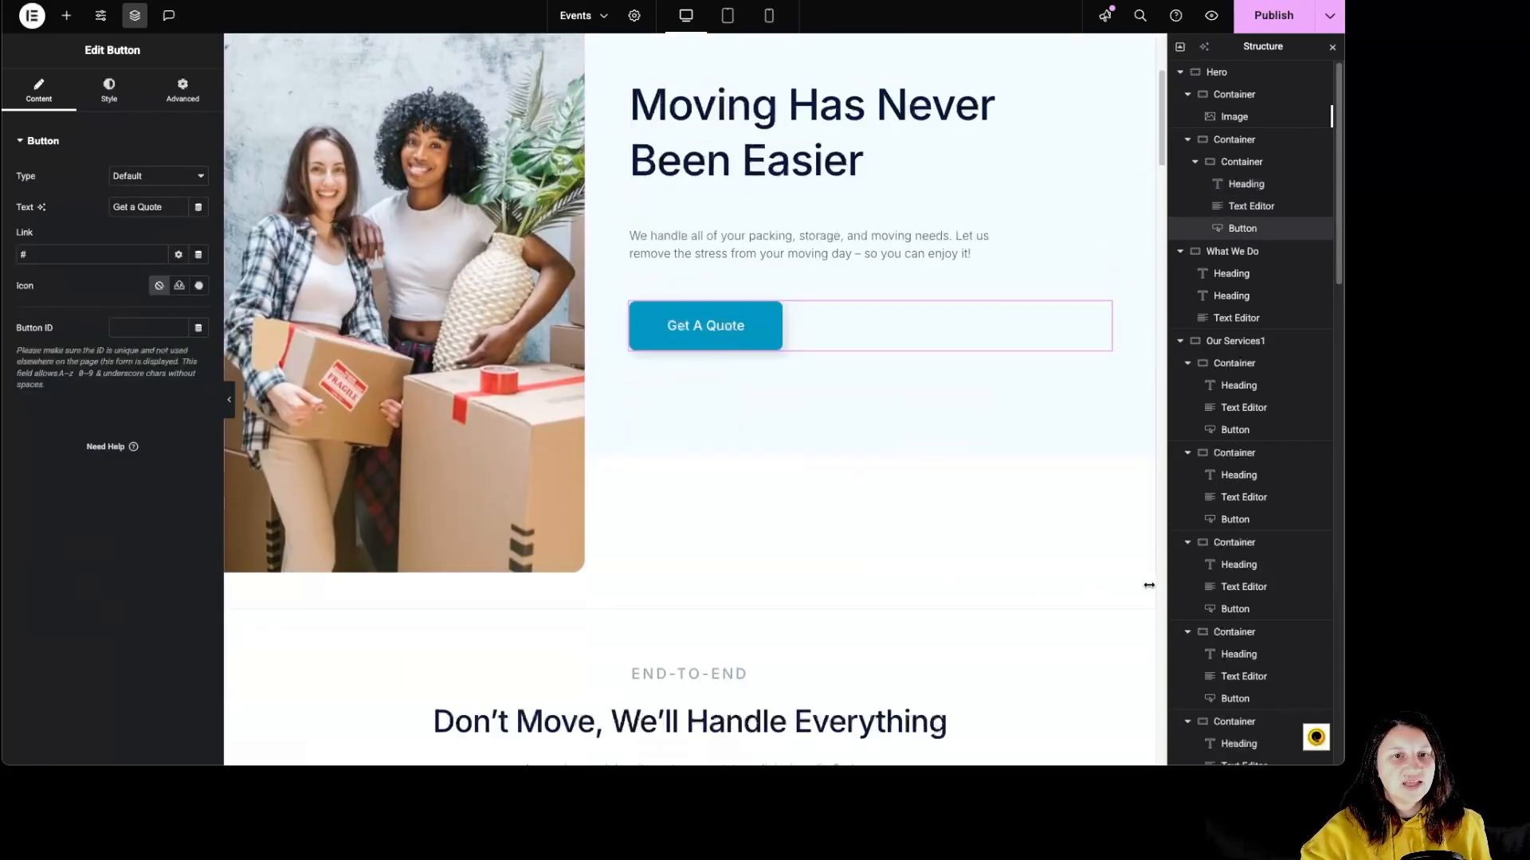
pyautogui.scroll(-2, 663, 496)
pyautogui.scroll(3, 532, 369)
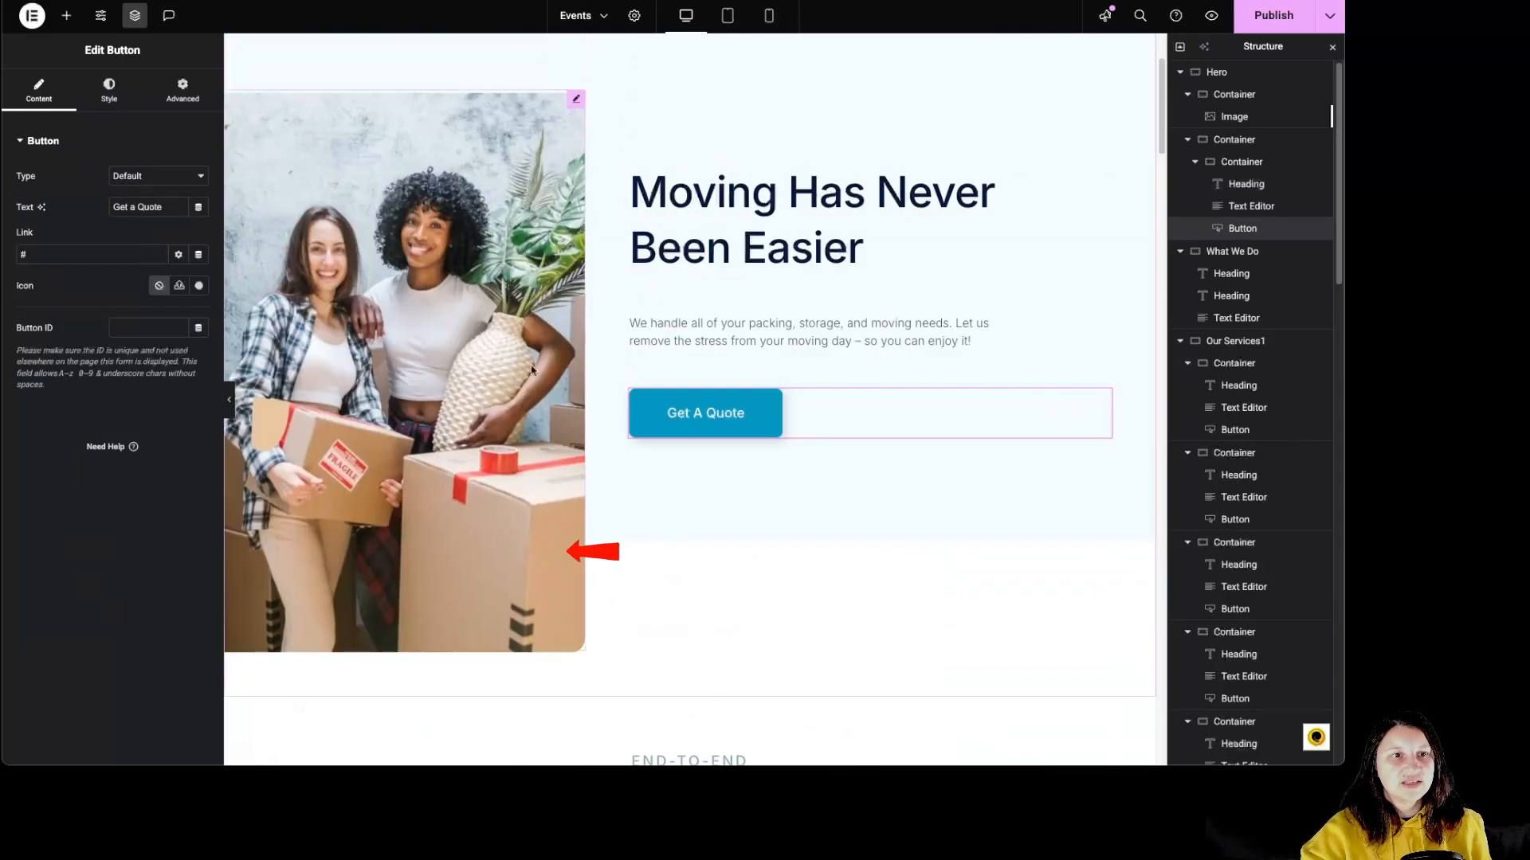
pyautogui.scroll(-1, 751, 413)
pyautogui.scroll(3, 752, 413)
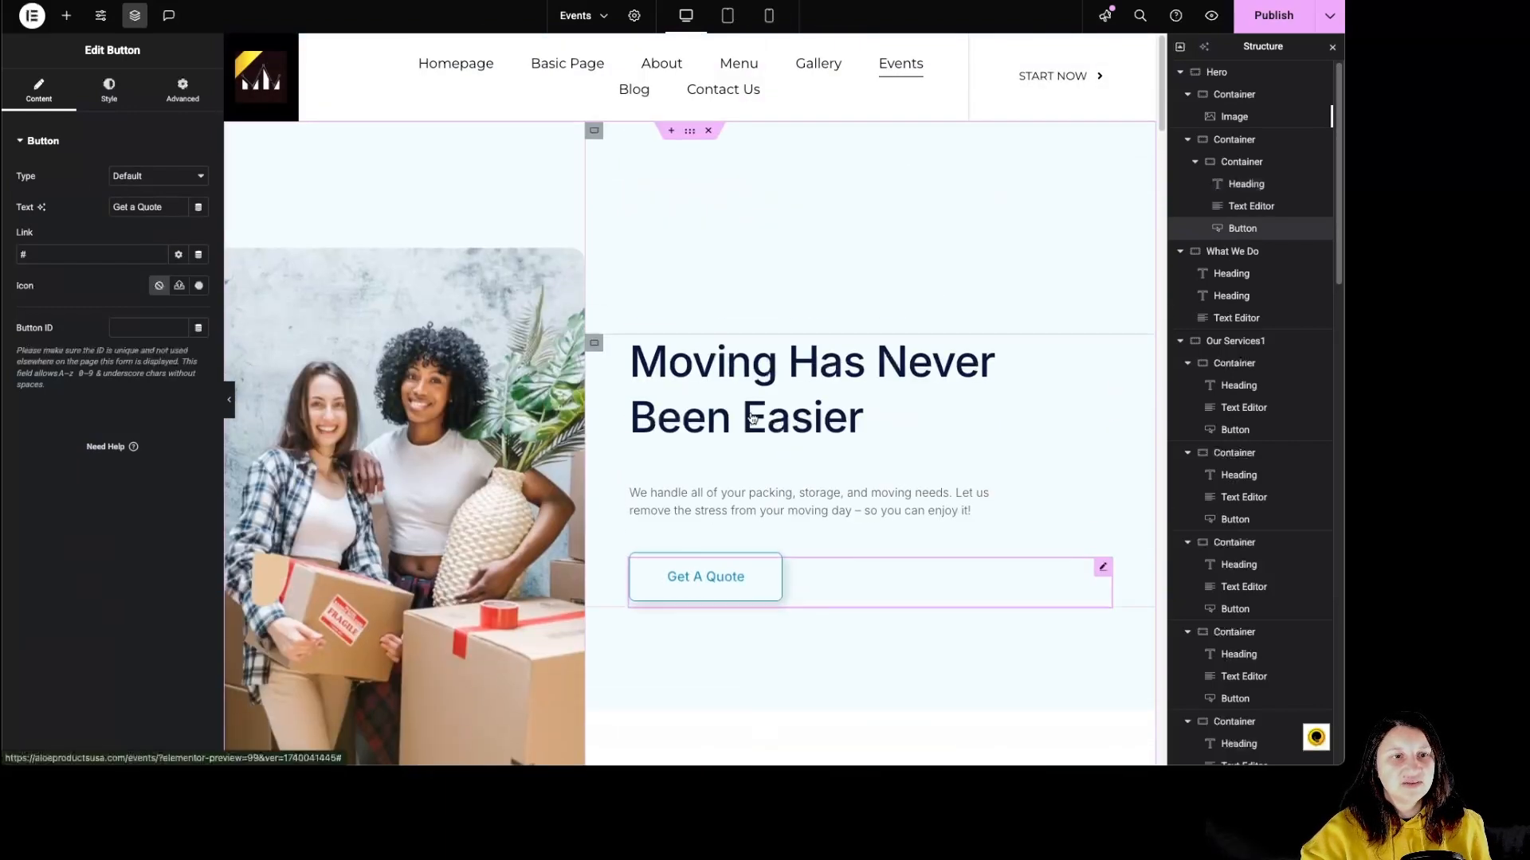
pyautogui.scroll(-2, 835, 377)
pyautogui.scroll(-1, 835, 377)
pyautogui.scroll(3, 836, 378)
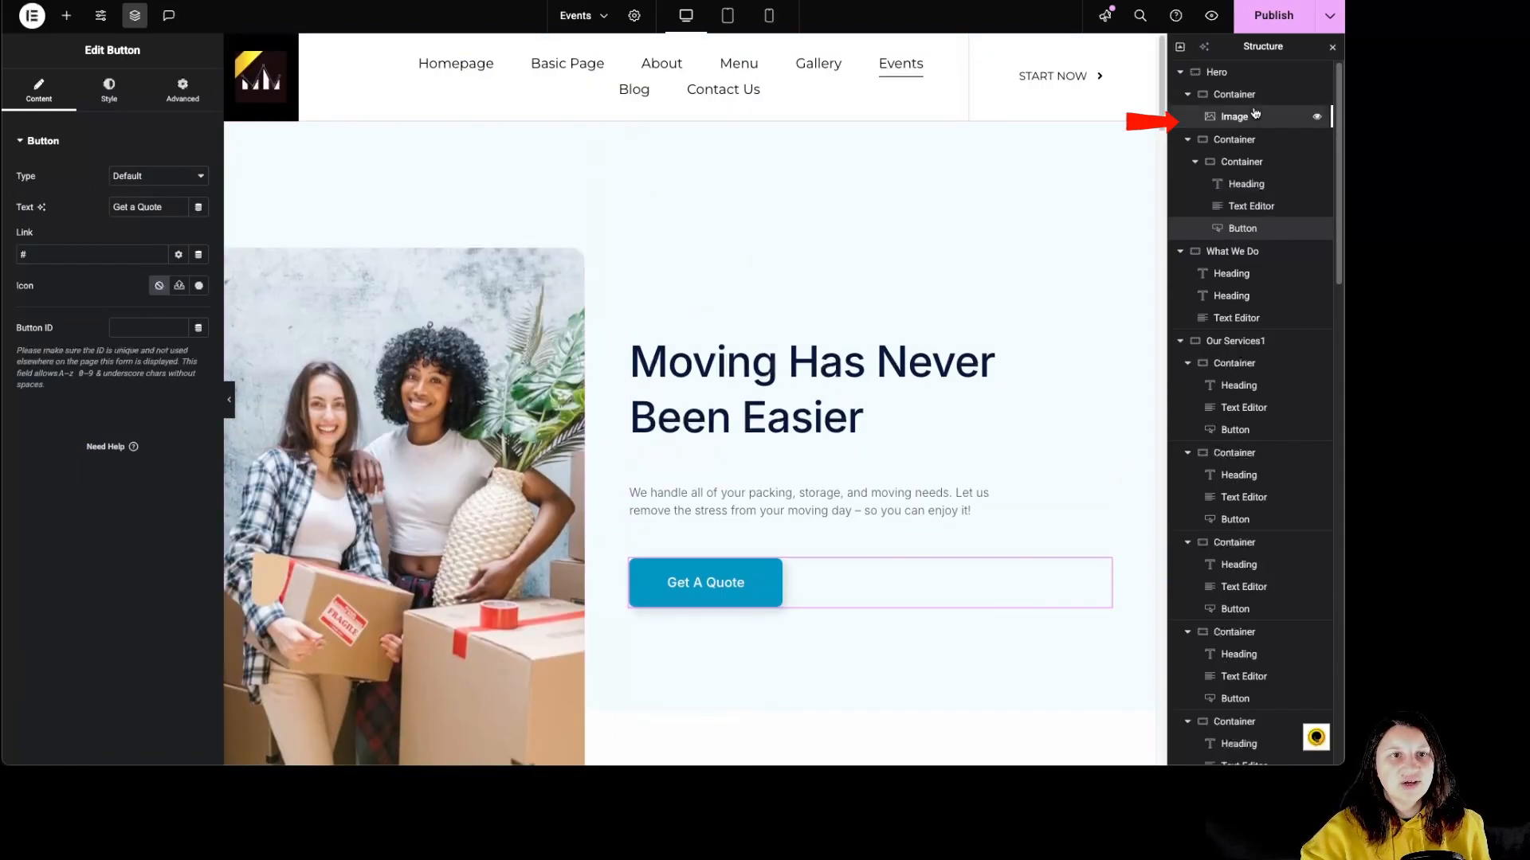
# Open the Hero image's Motion Effects settings to inspect its scrolling effects and entrance animation.
pyautogui.click(1254, 116)
pyautogui.scroll(-3, 73, 523)
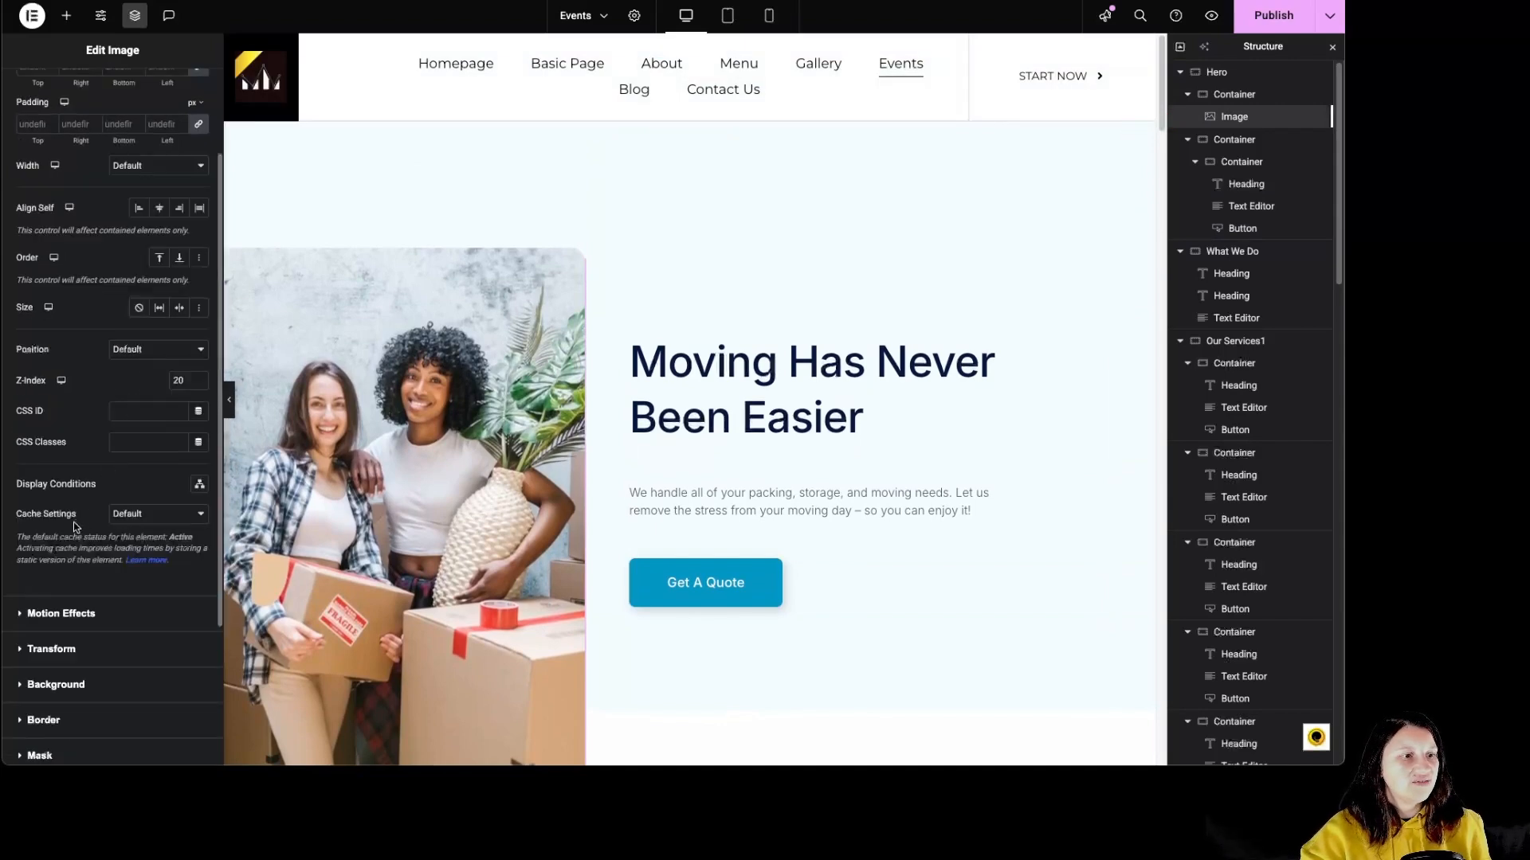
pyautogui.click(84, 615)
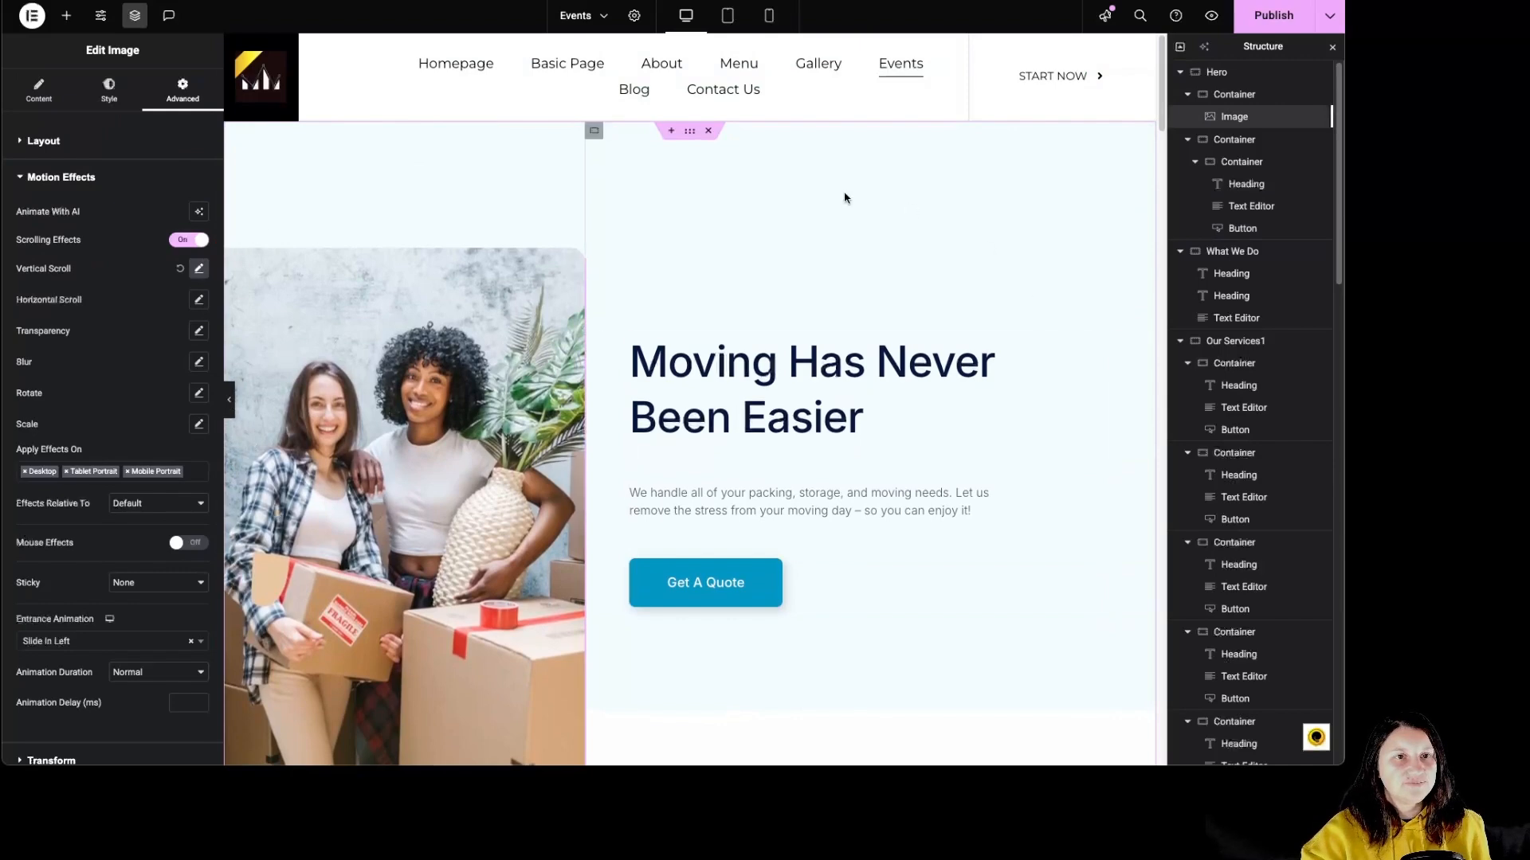
# Inspect the Hero container's background style, including its gradient colours, locations and angle.
pyautogui.click(691, 131)
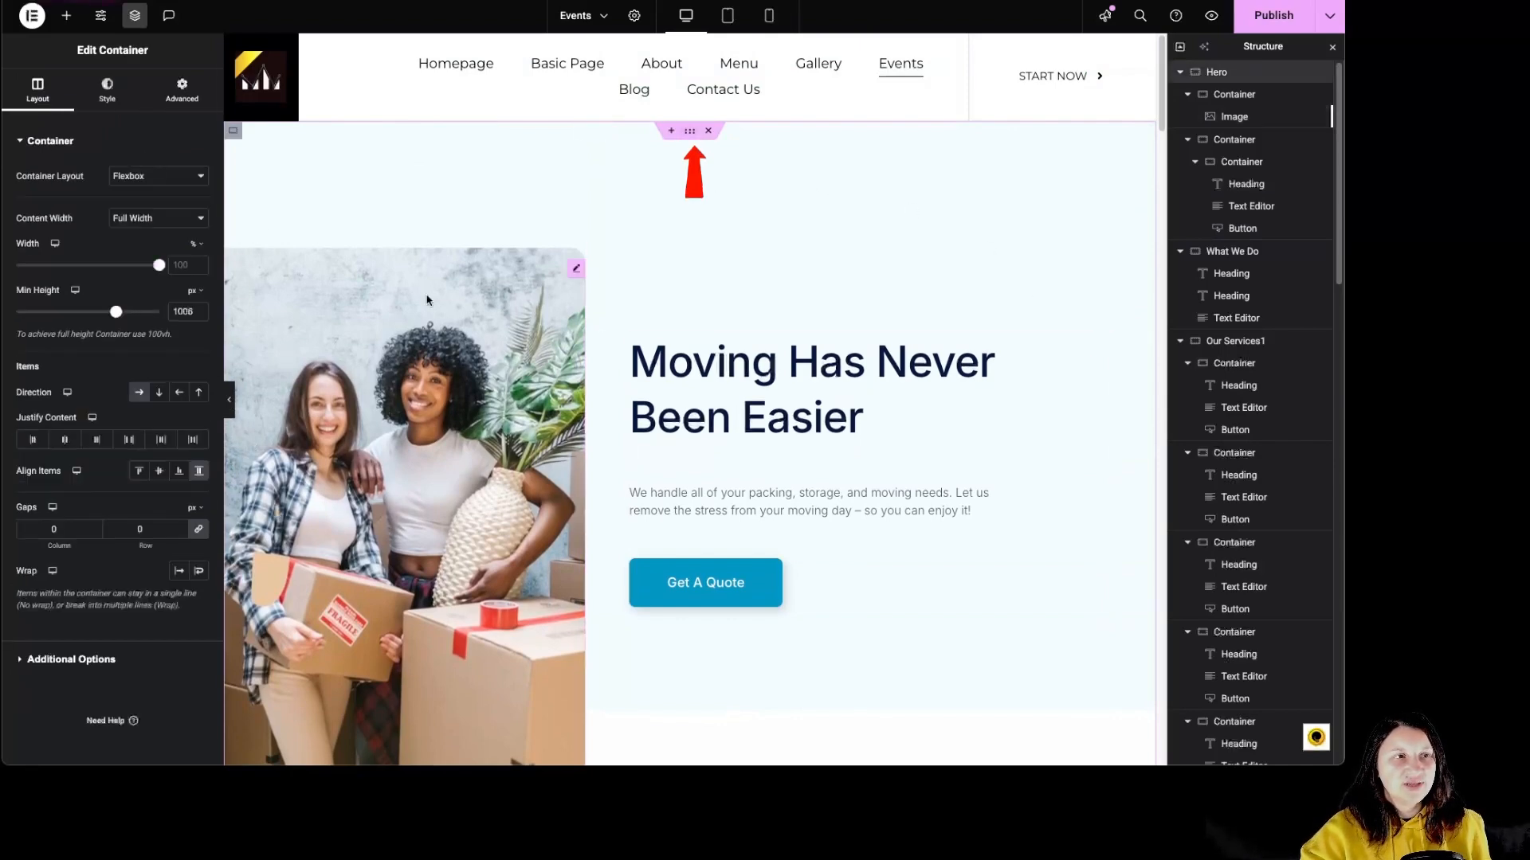
pyautogui.click(122, 110)
pyautogui.scroll(-2, 707, 393)
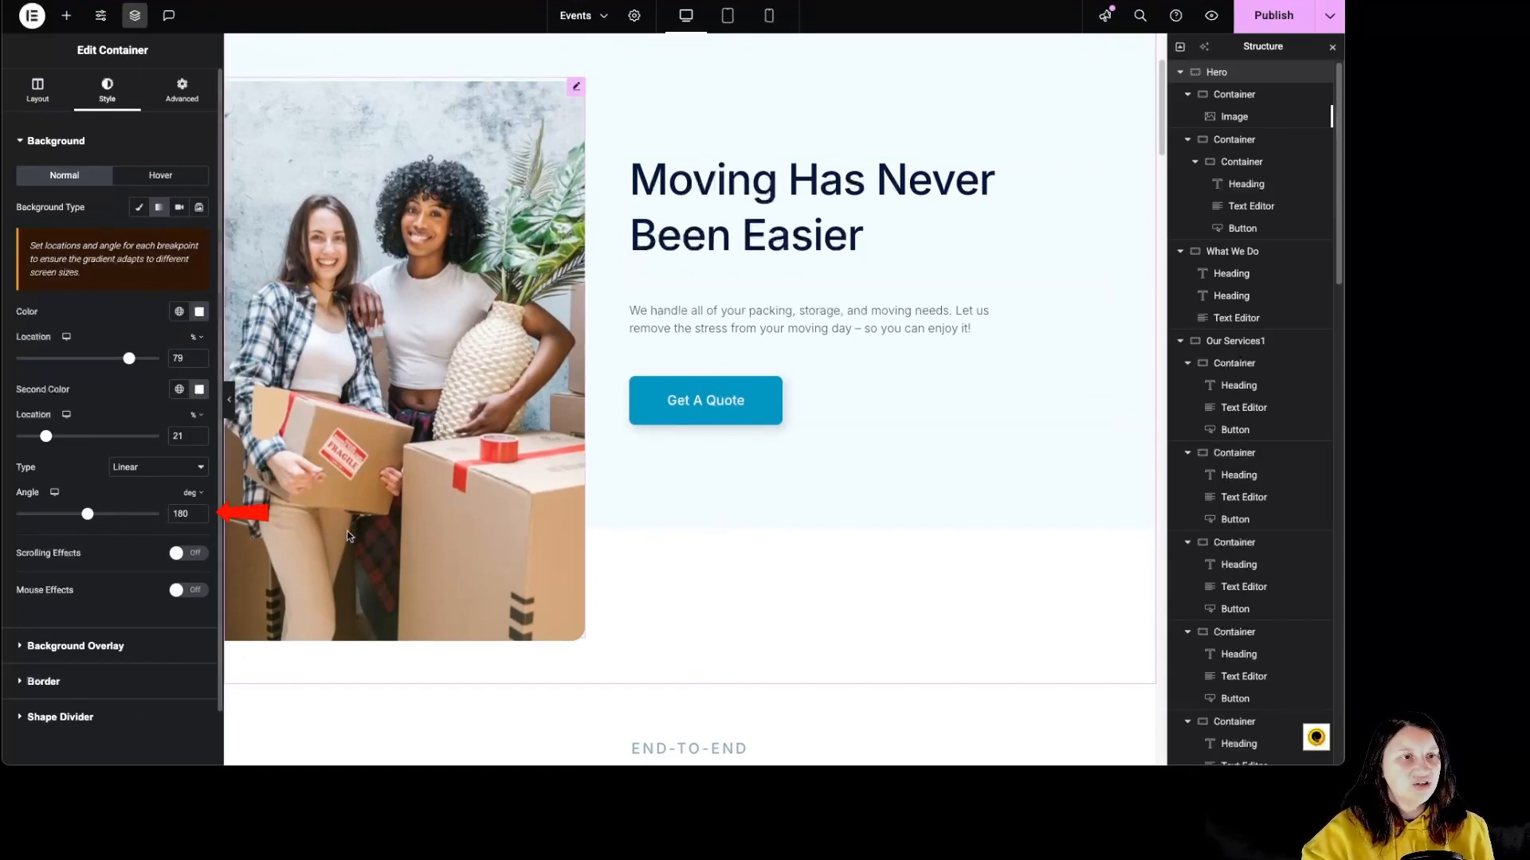
# Inspect the What We Do container, its two headings and its text, plus the service cards below.
pyautogui.scroll(-5, 738, 519)
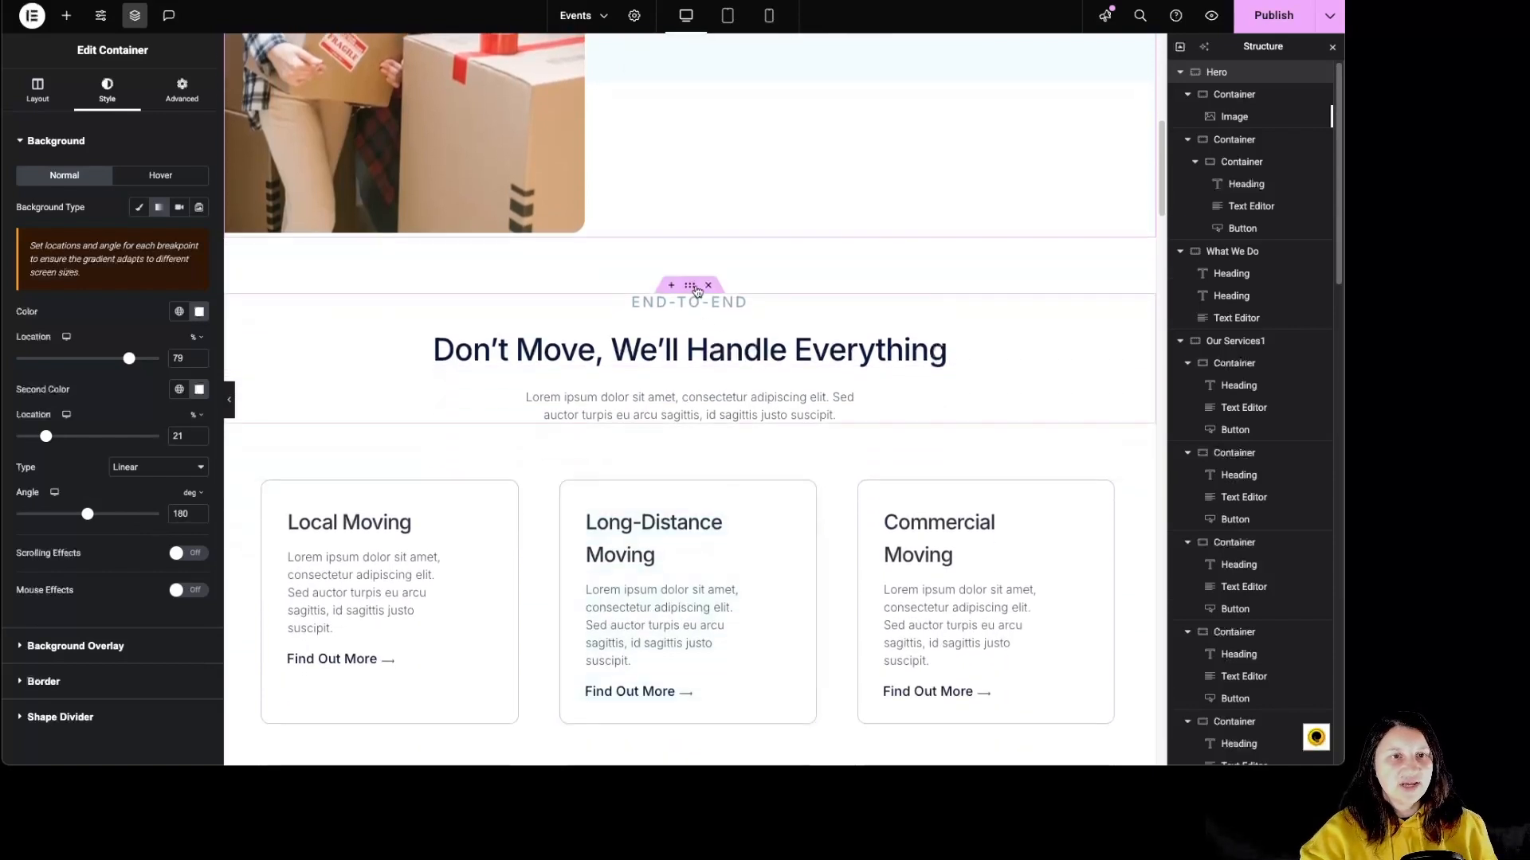
pyautogui.click(690, 288)
pyautogui.scroll(-1, 717, 296)
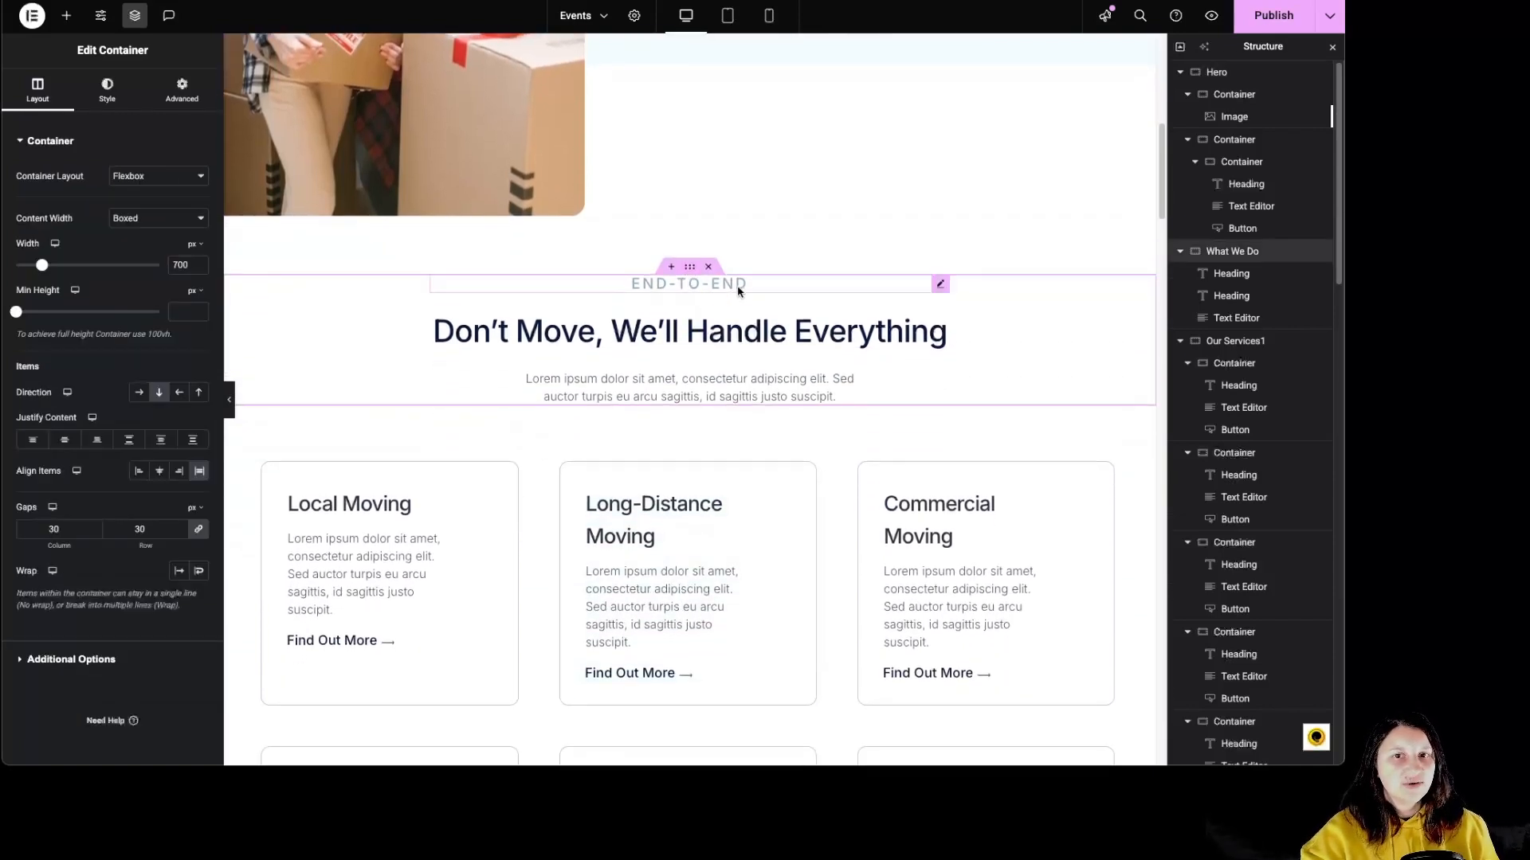
pyautogui.click(738, 292)
pyautogui.click(745, 341)
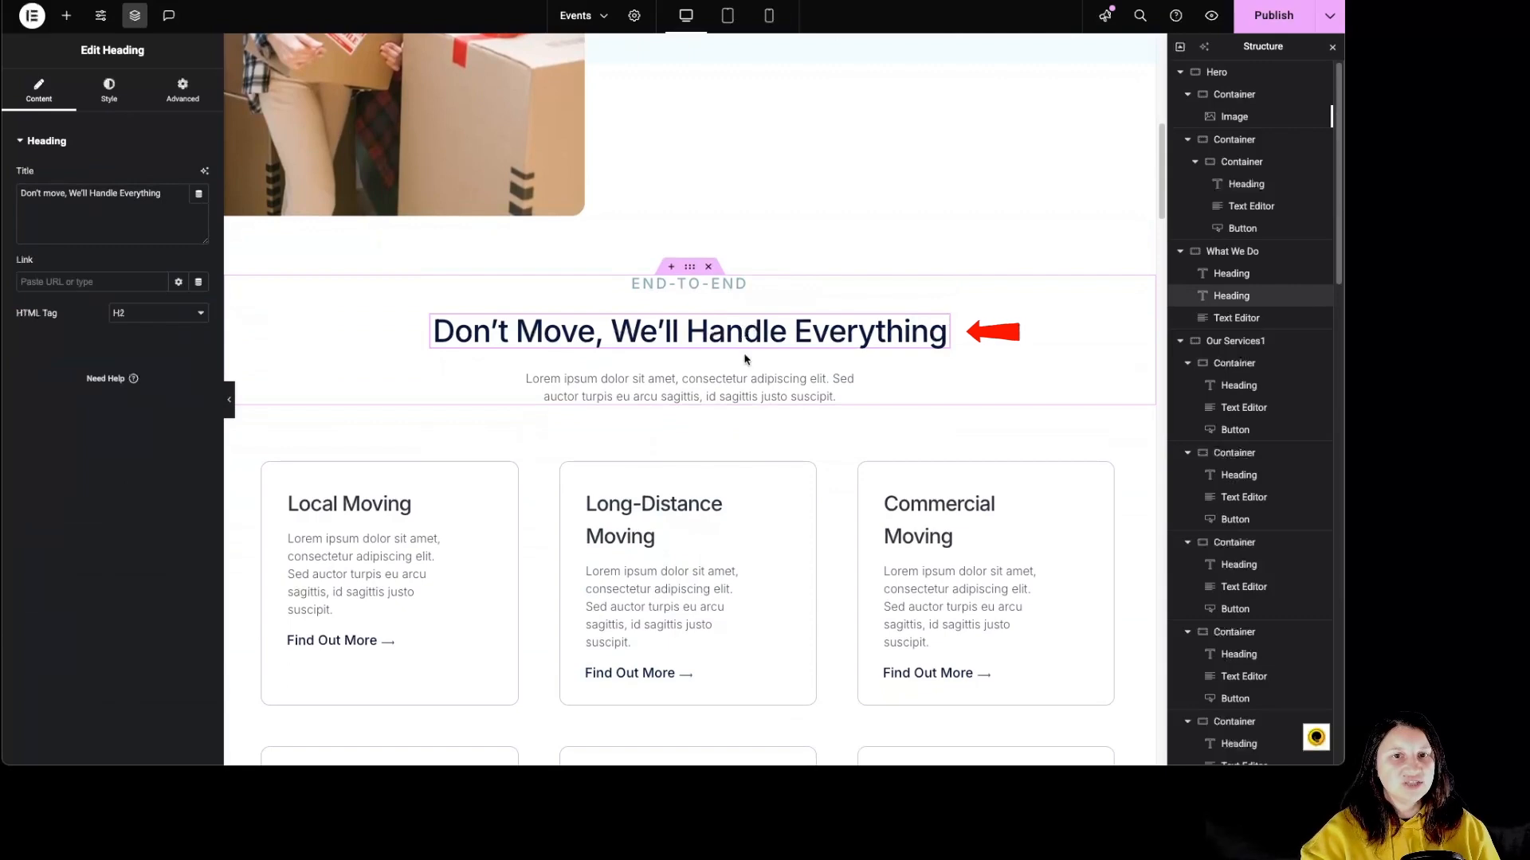
pyautogui.click(750, 386)
pyautogui.scroll(-3, 729, 390)
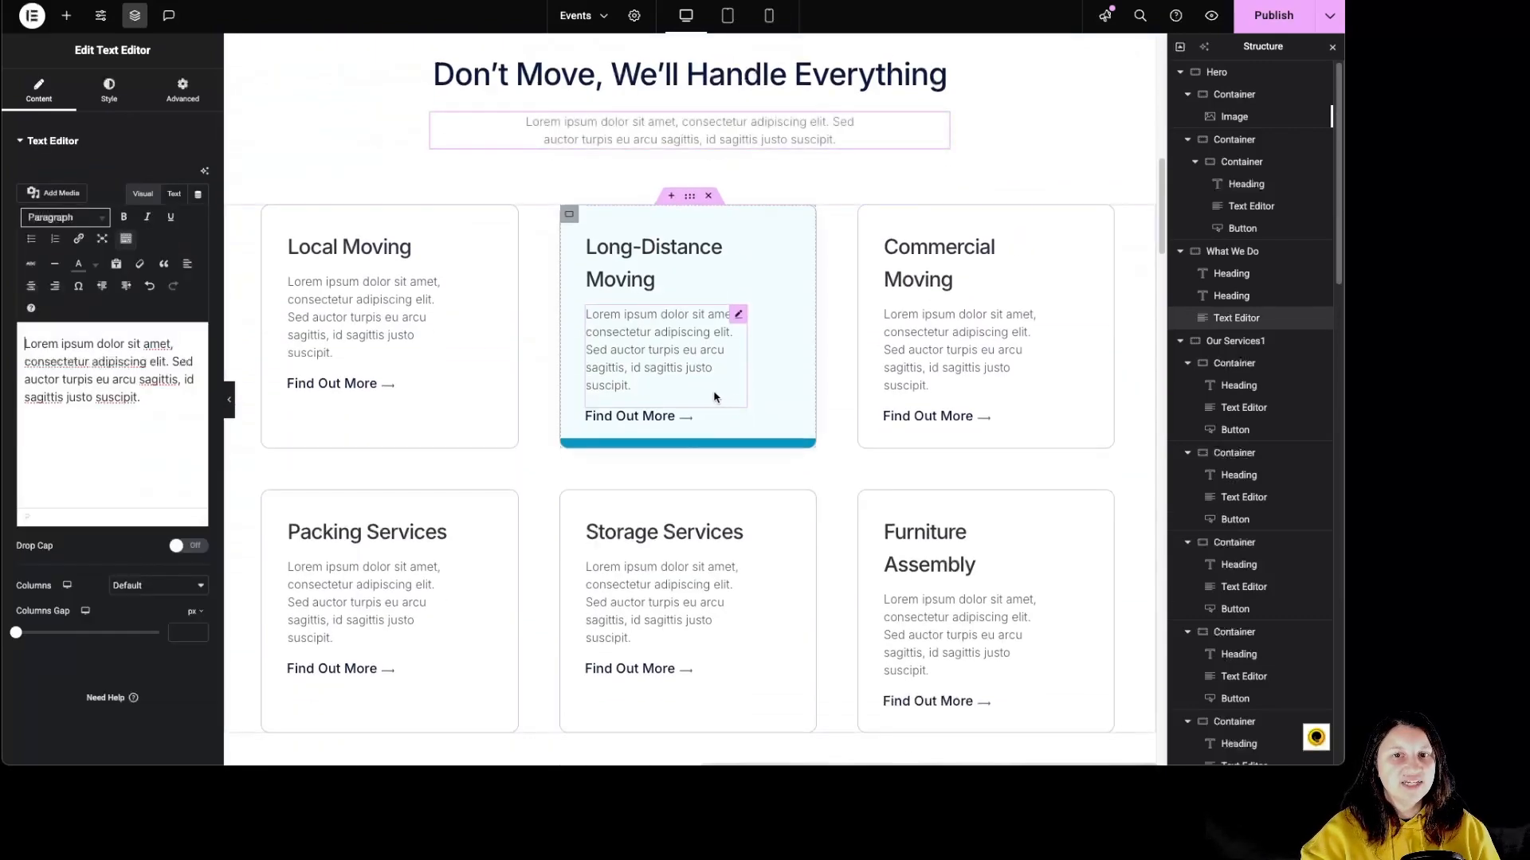
# Inspect the Local Moving card's container layout and padding, plus its heading, text and button settings.
pyautogui.click(410, 315)
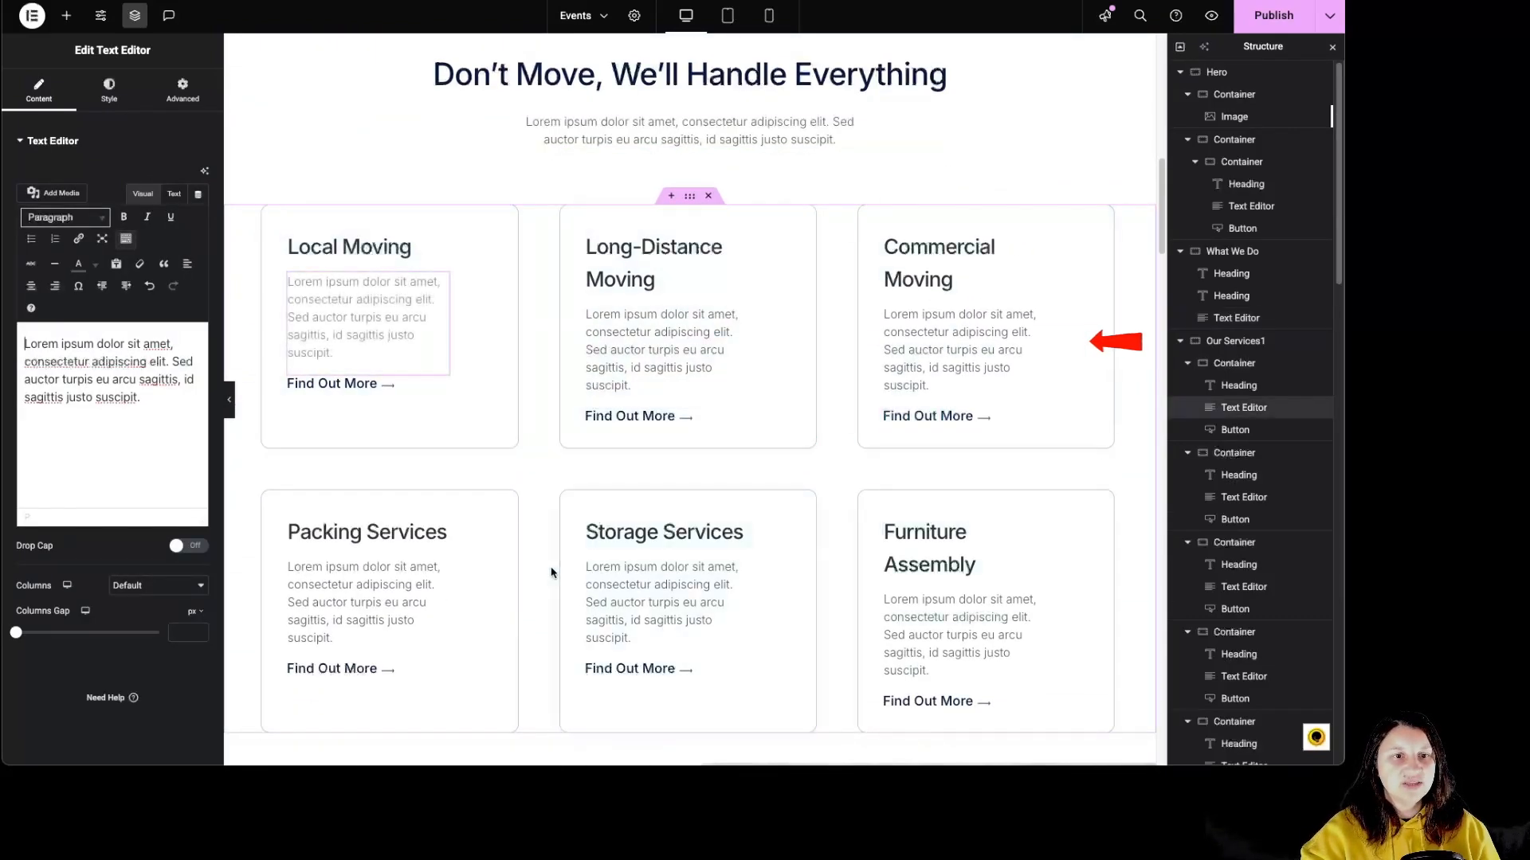
pyautogui.click(271, 216)
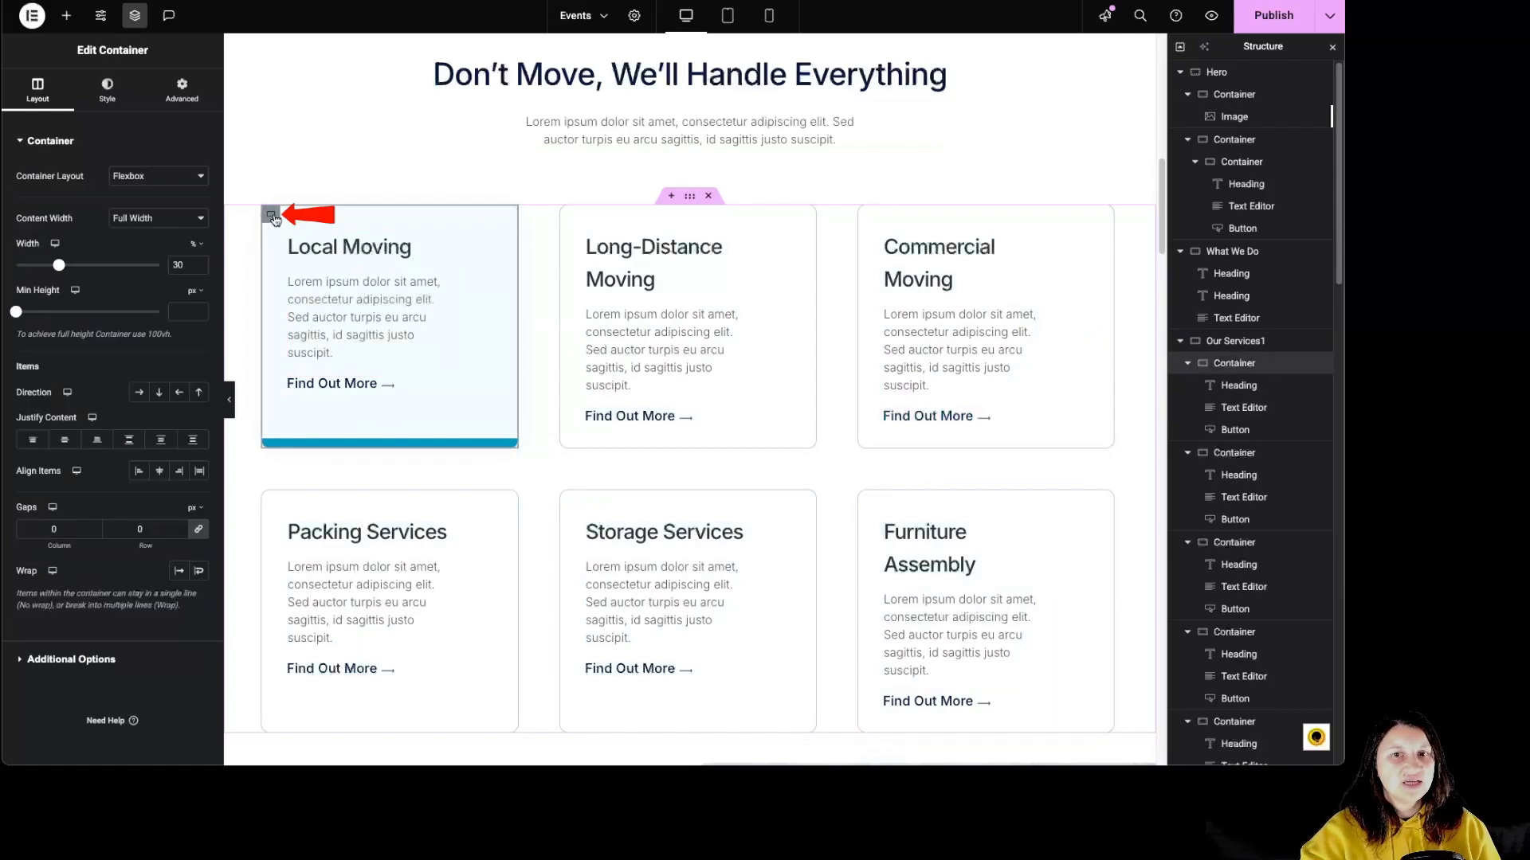
pyautogui.click(181, 89)
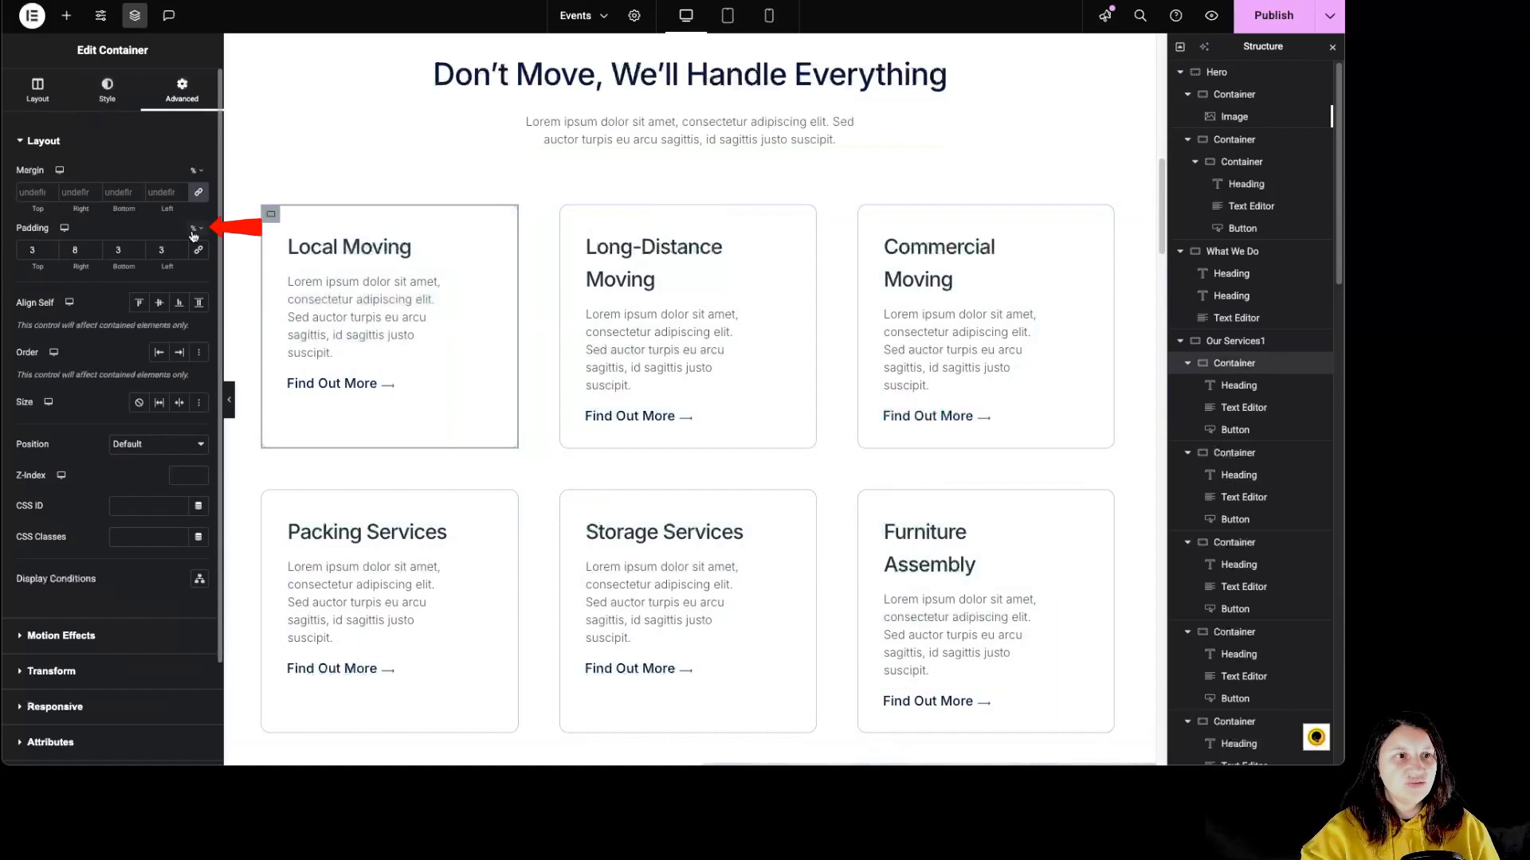
pyautogui.click(422, 248)
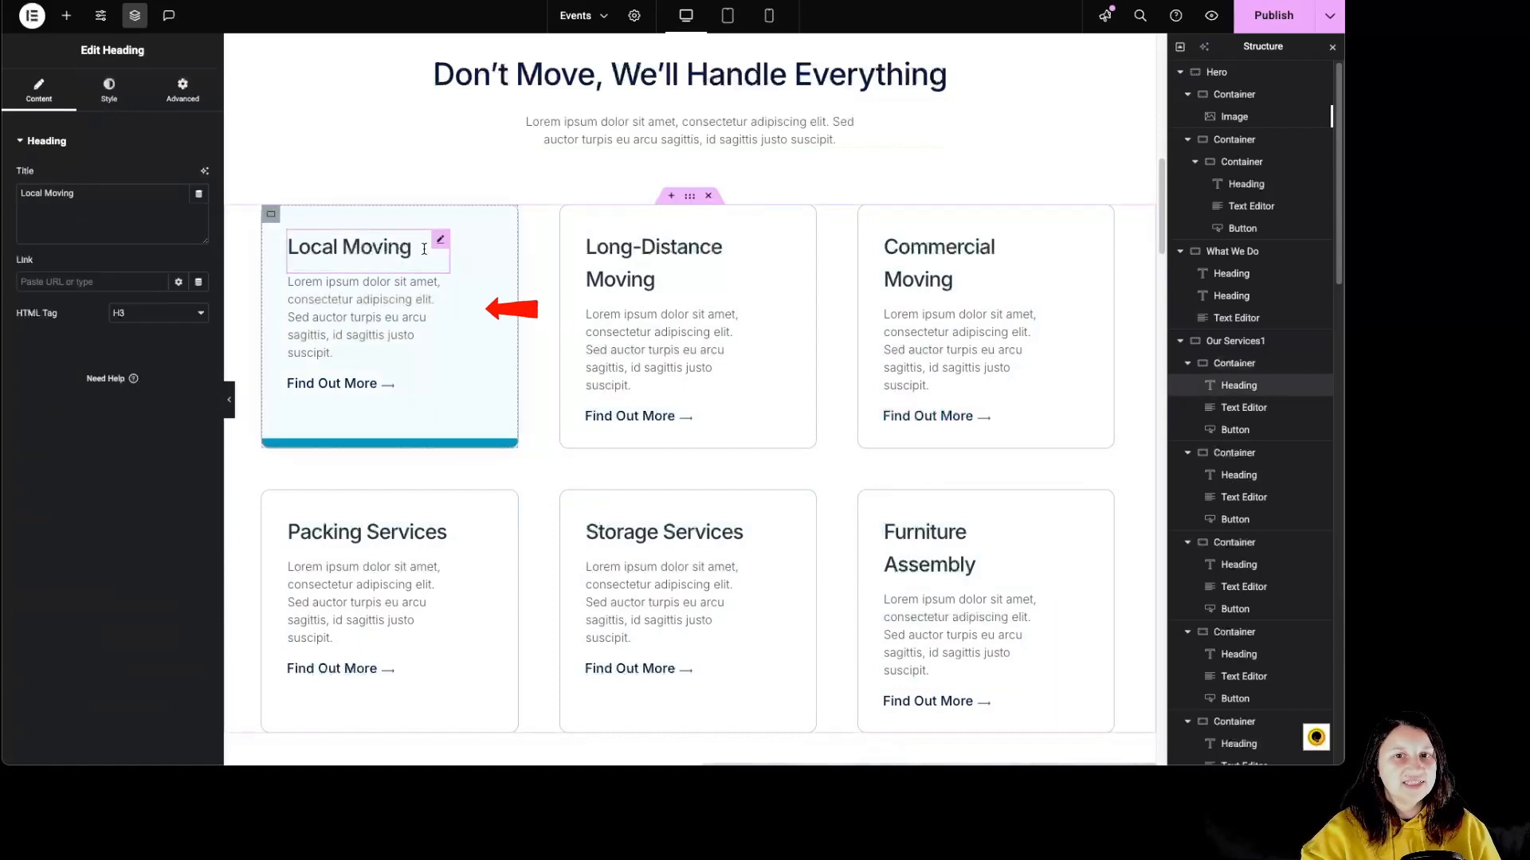
pyautogui.click(404, 300)
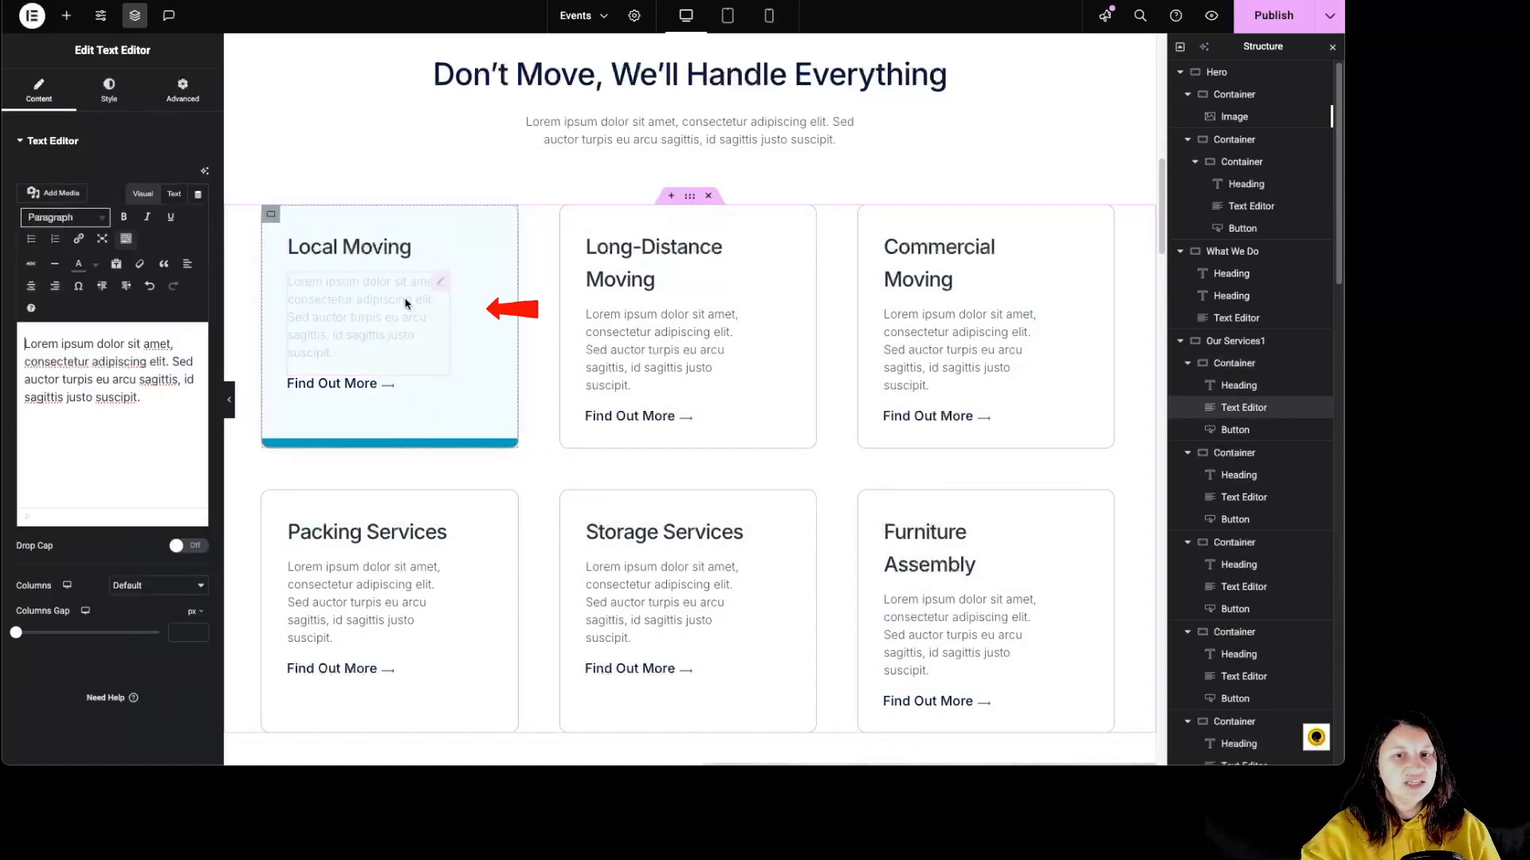
pyautogui.click(405, 390)
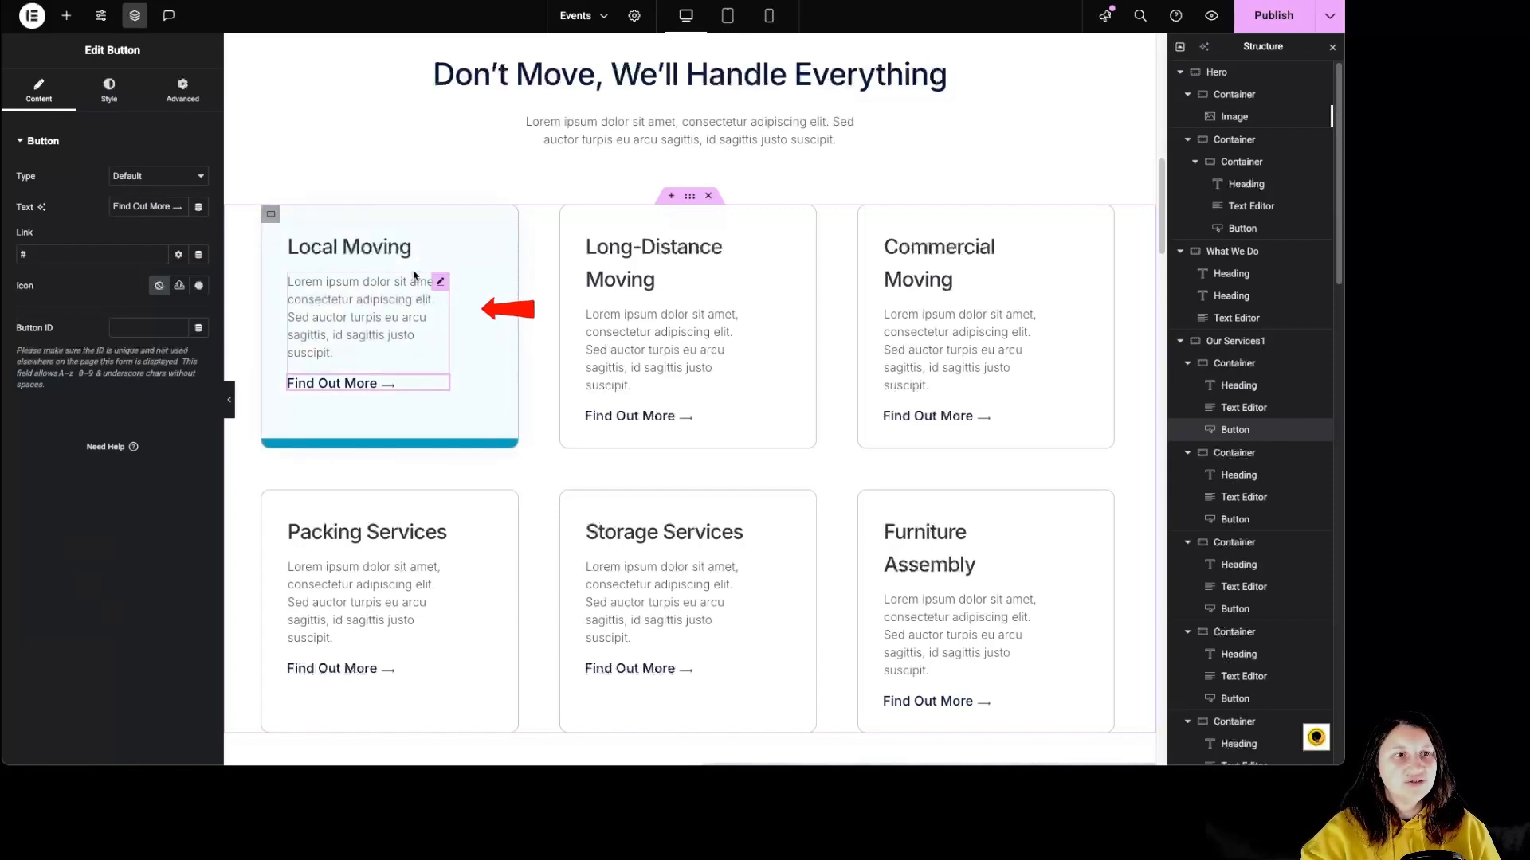
# Inspect the Local Moving card container's normal and hover background styles and check the hover effect on the other service cards.
pyautogui.click(495, 413)
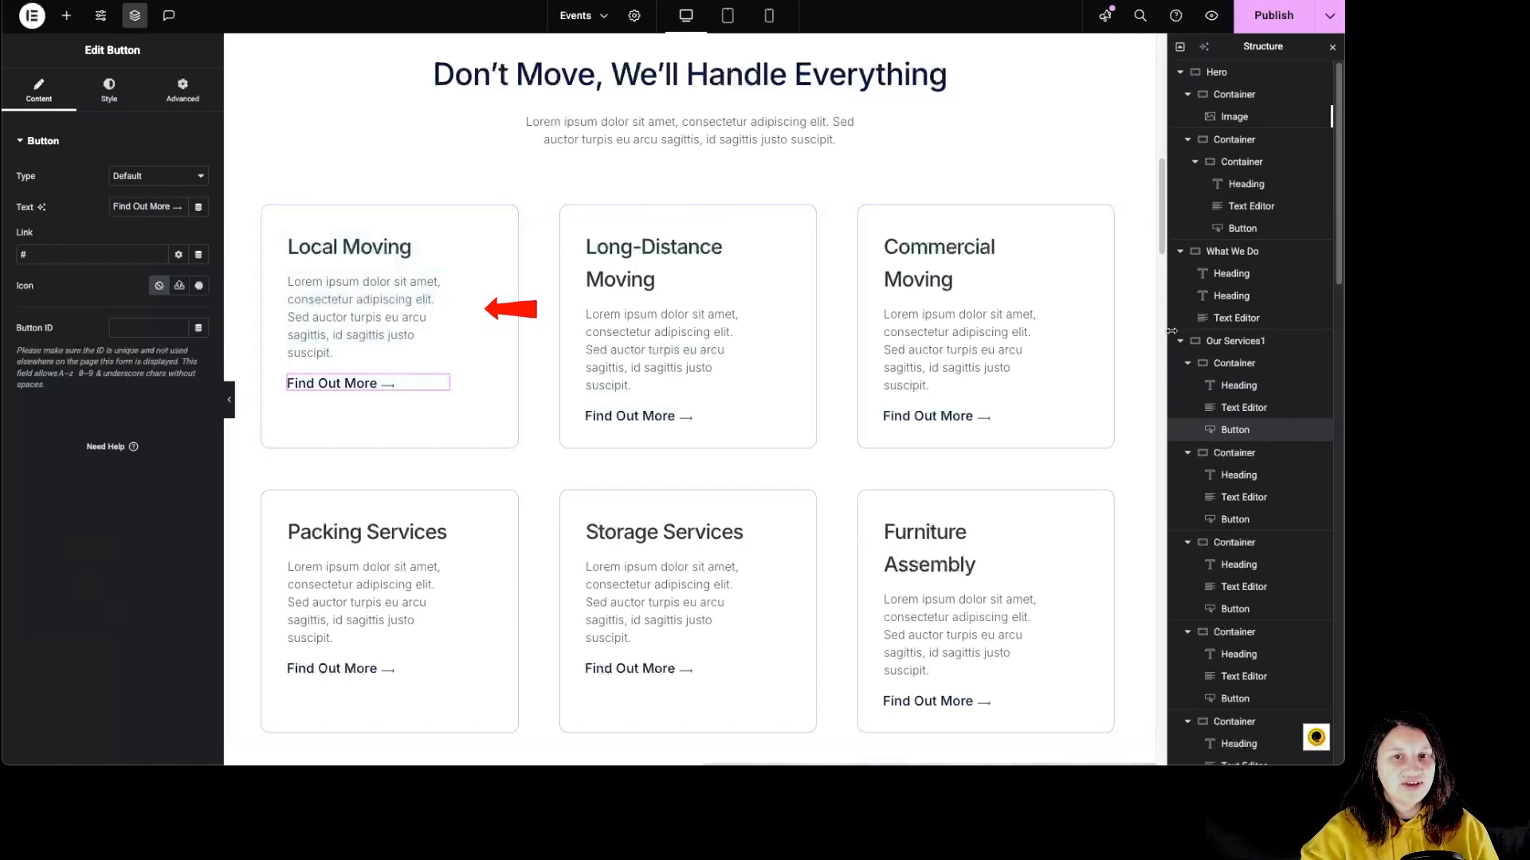
pyautogui.click(107, 88)
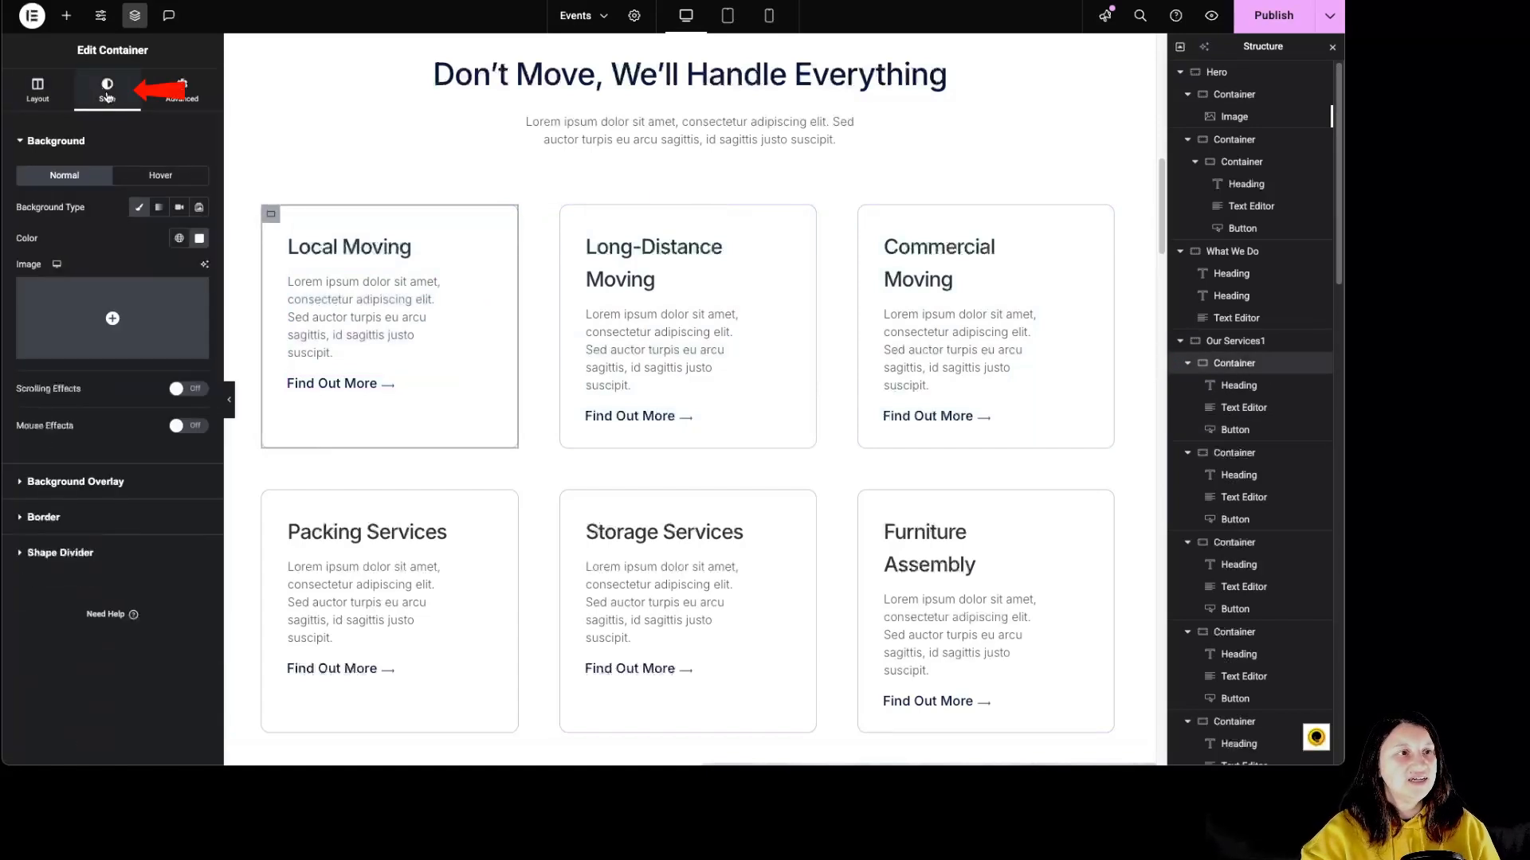
pyautogui.click(144, 182)
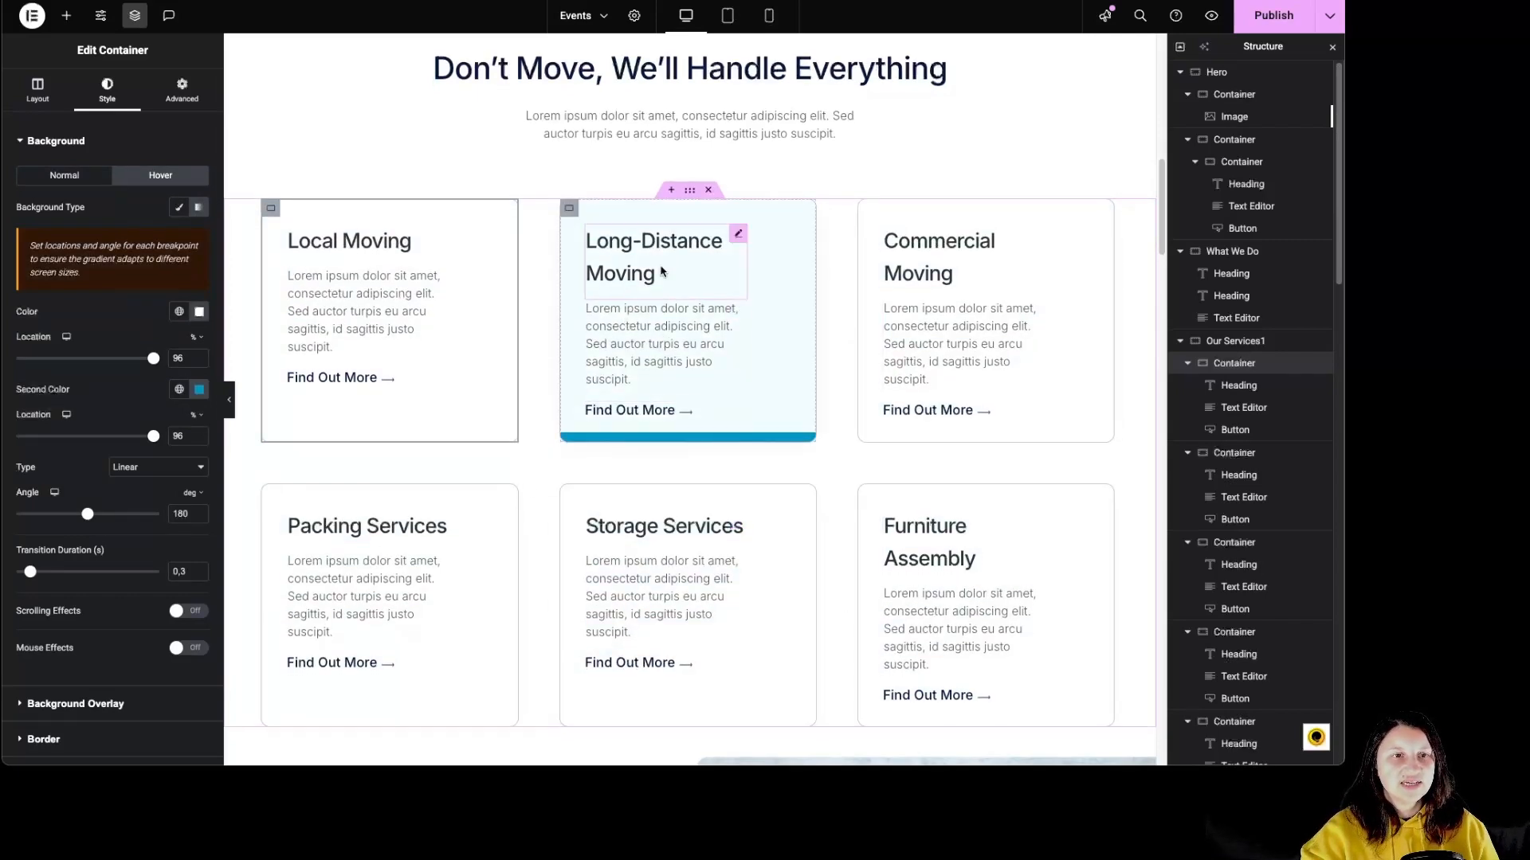
pyautogui.scroll(-3, 466, 423)
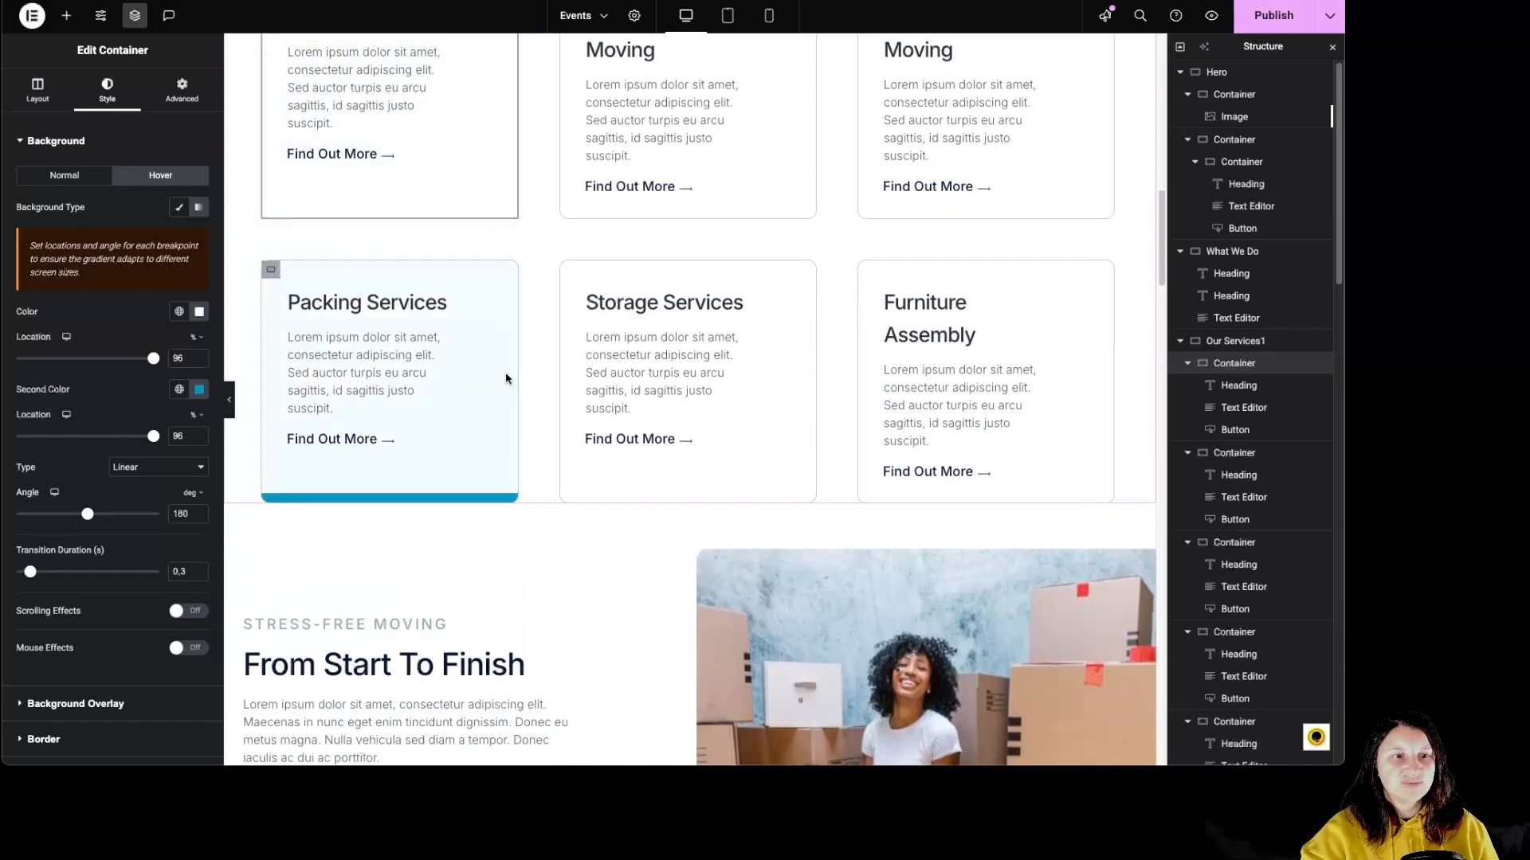
pyautogui.scroll(-3, 505, 376)
# Inspect the Why Choose Us container's layout, margin and padding settings.
pyautogui.click(680, 322)
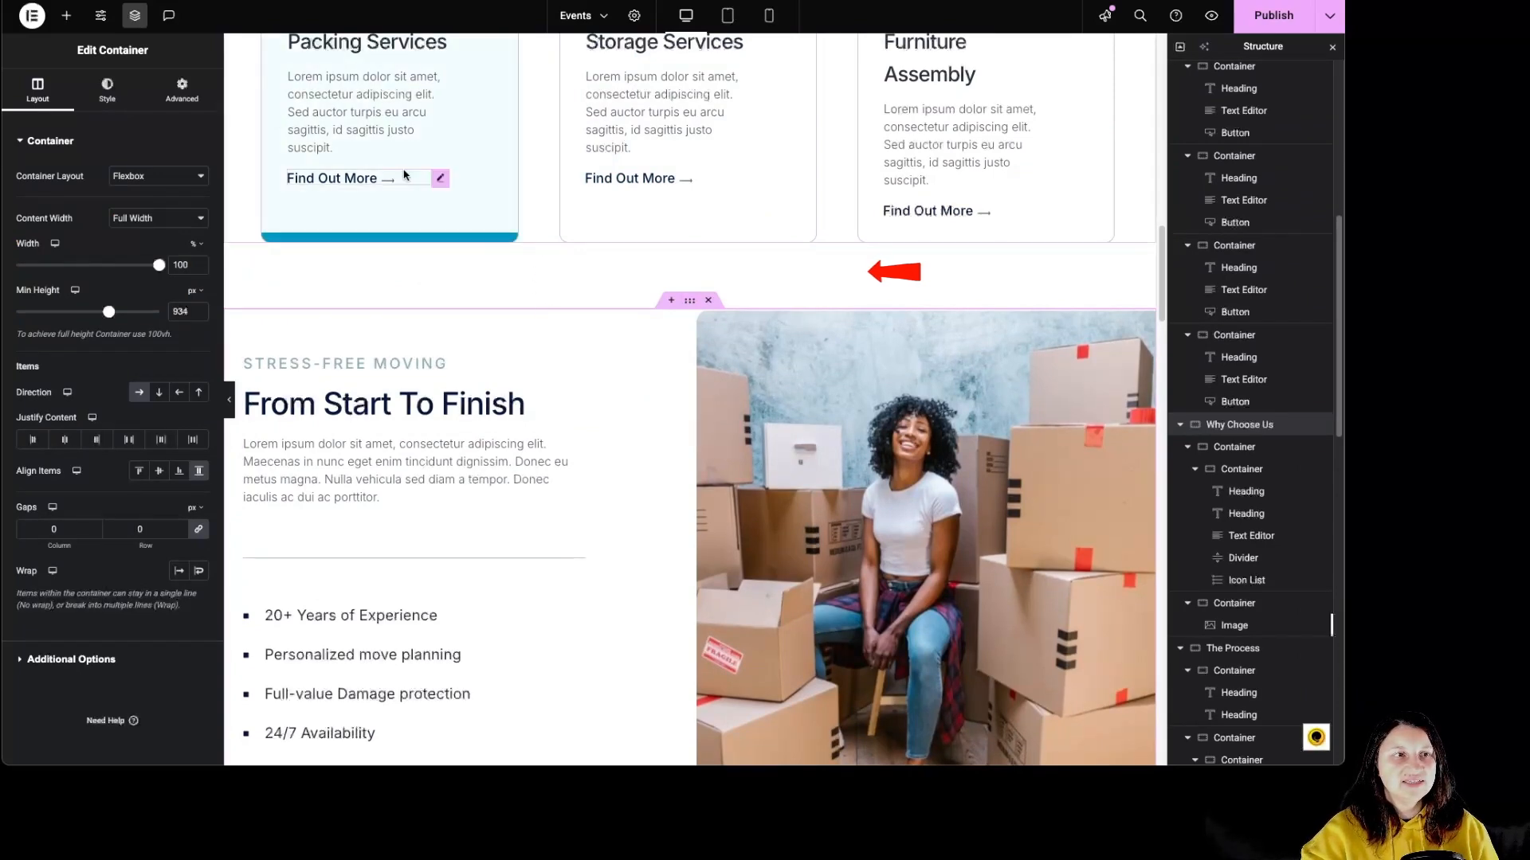
pyautogui.click(182, 89)
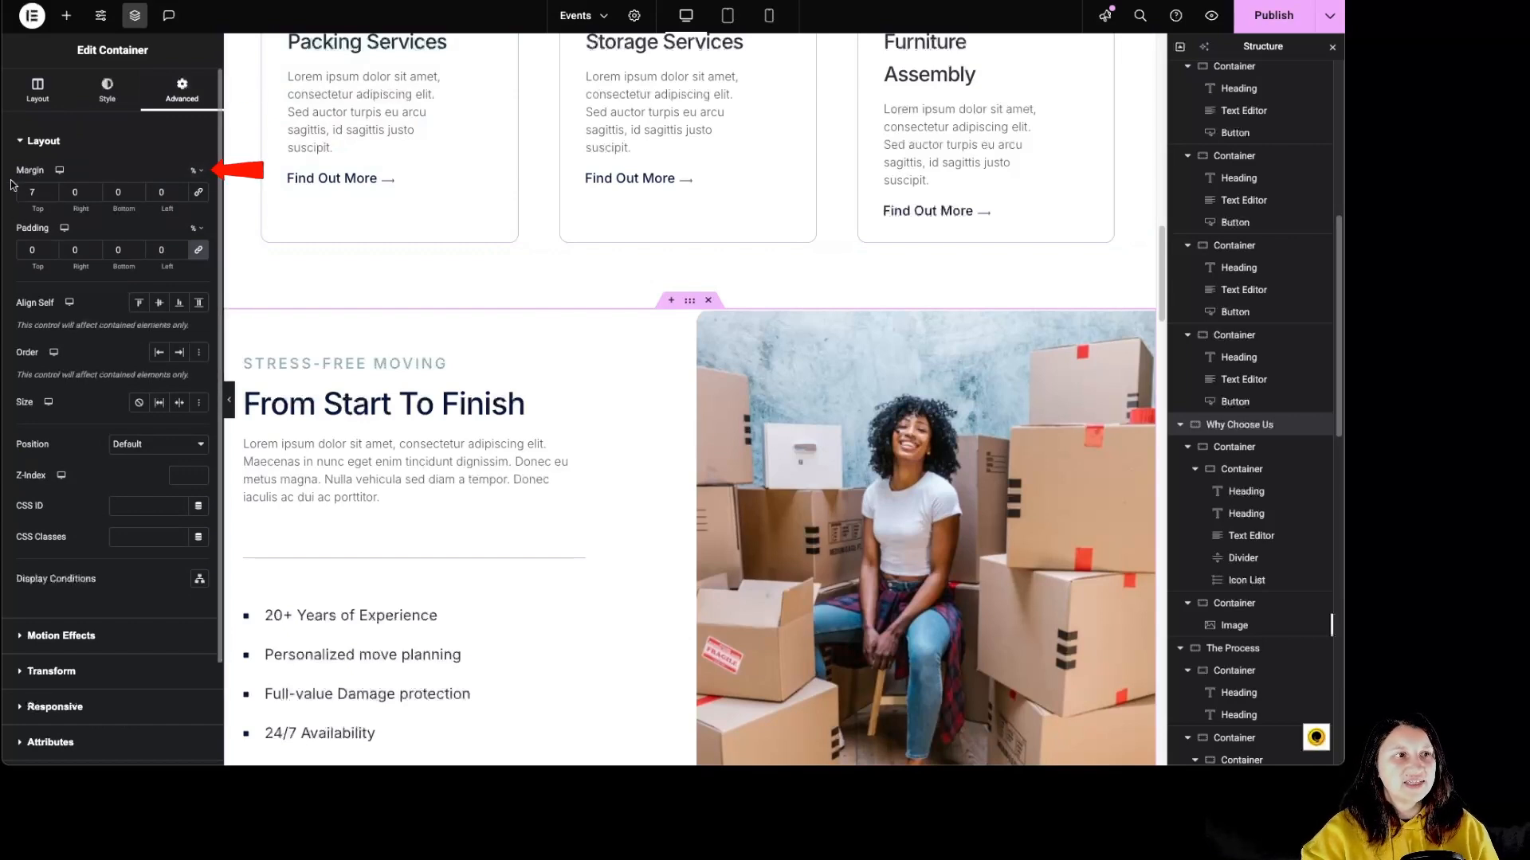
pyautogui.scroll(-2, 717, 359)
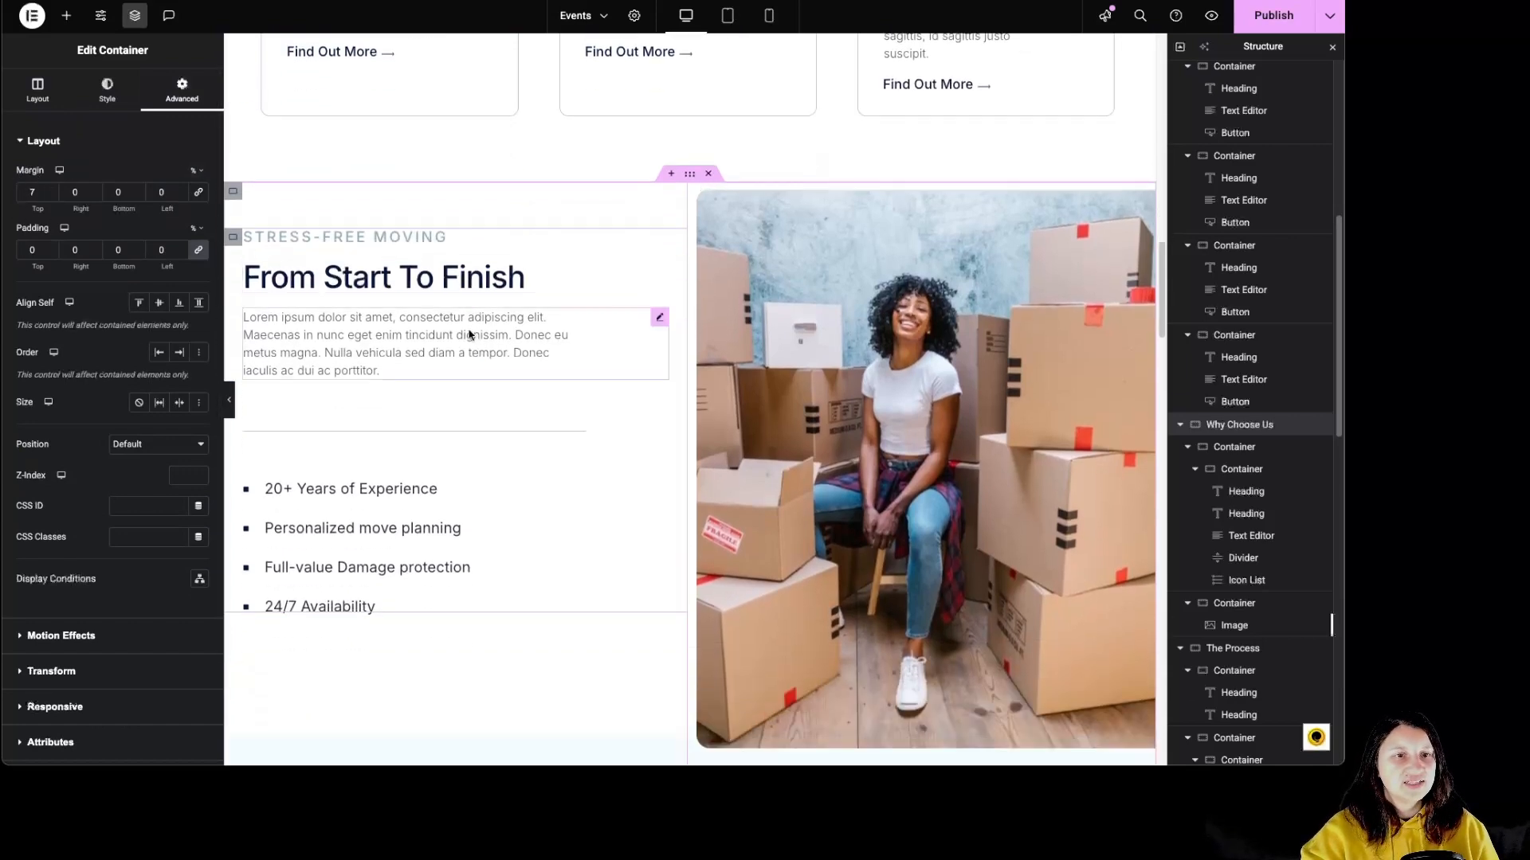
# Open the Why Choose Us image's Motion Effects settings to inspect its scrolling effects and entrance animation.
pyautogui.click(857, 334)
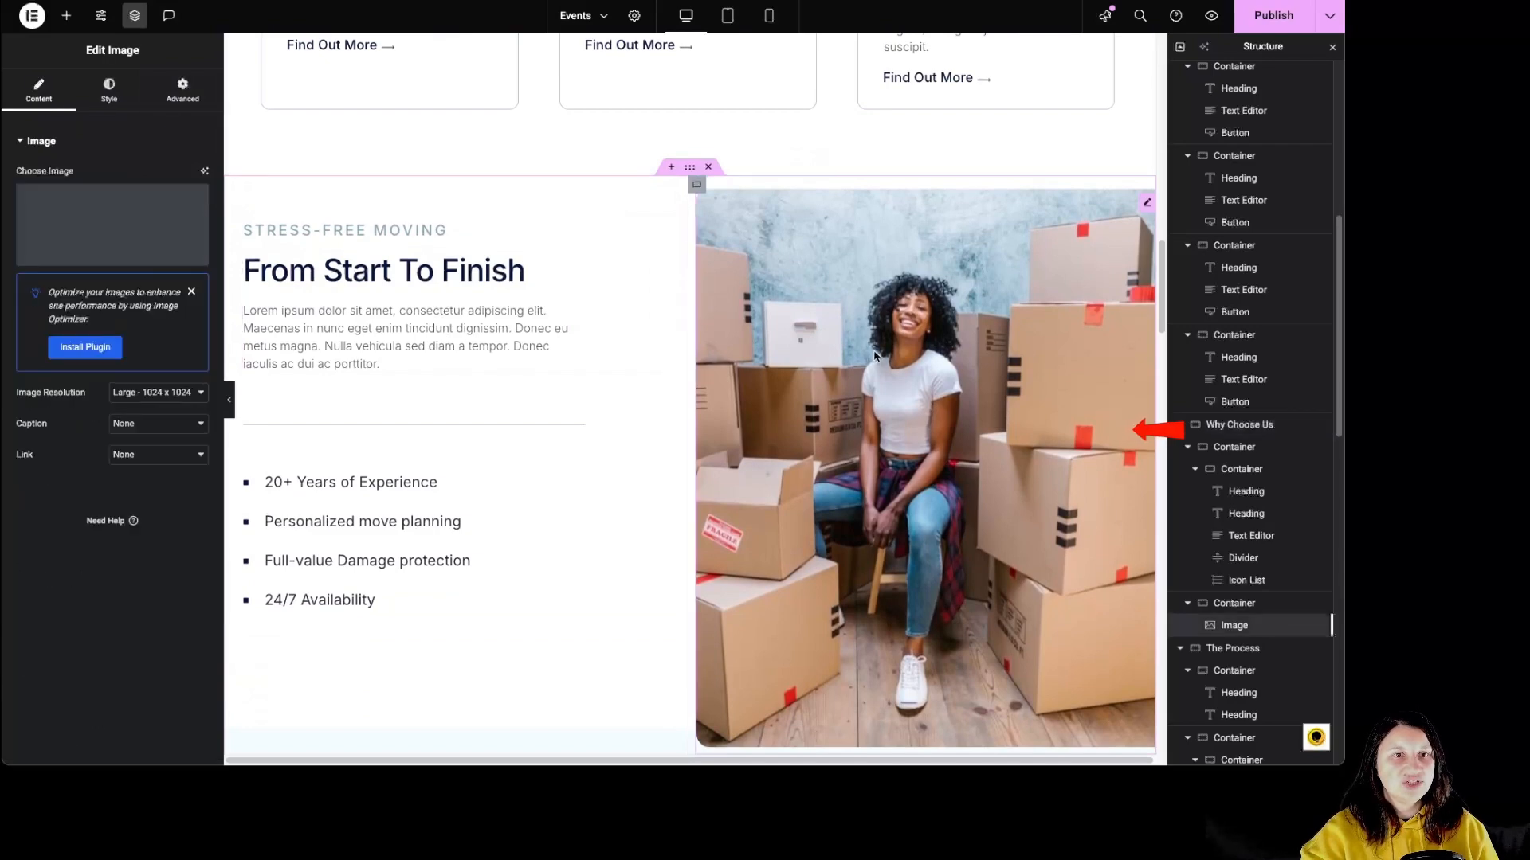
pyautogui.scroll(-2, 621, 382)
pyautogui.scroll(1, 626, 393)
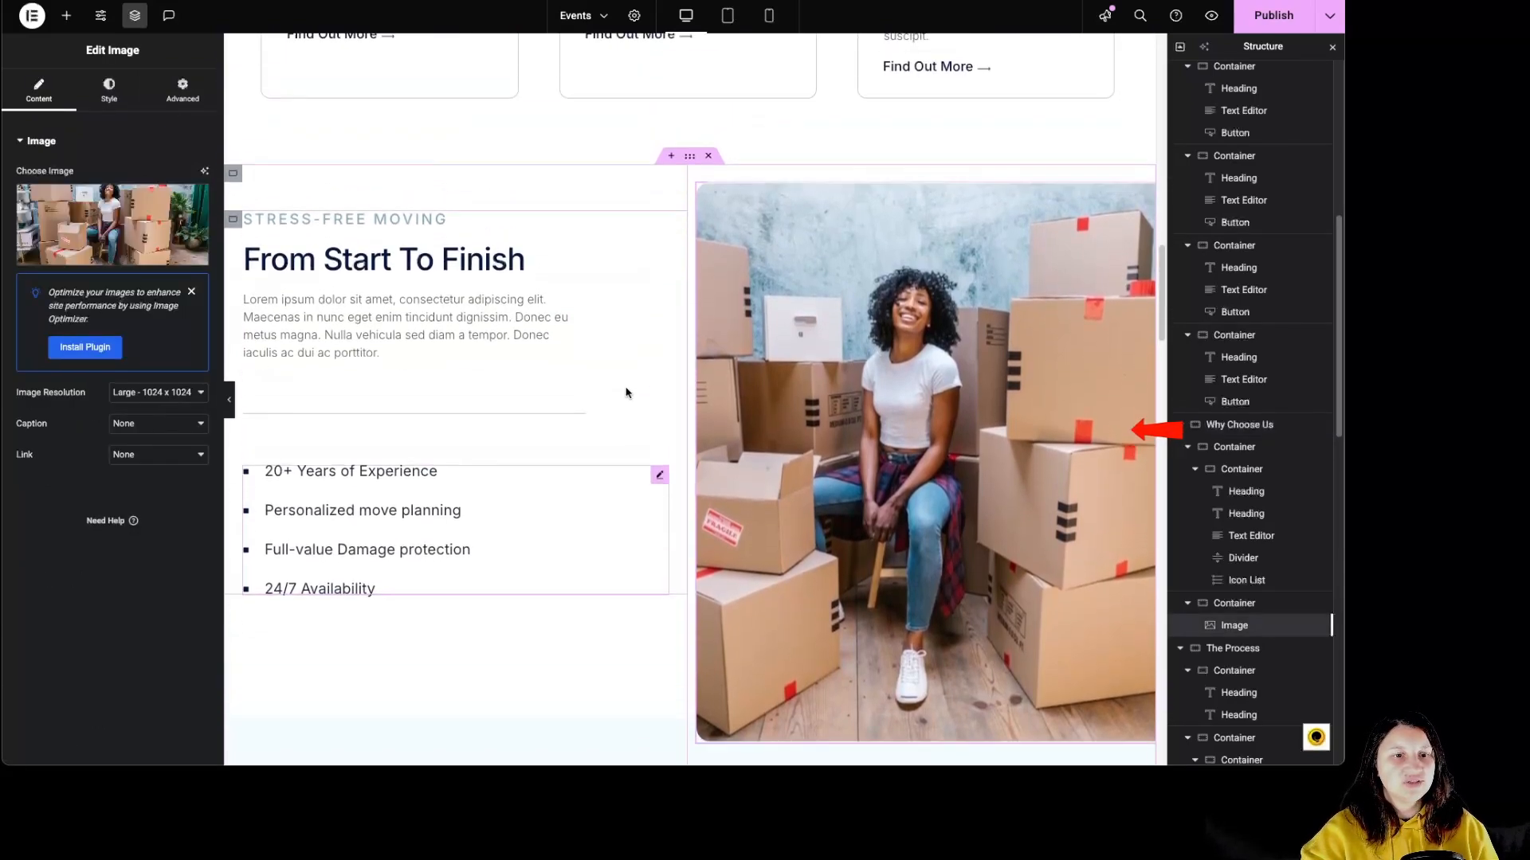
pyautogui.click(182, 90)
pyautogui.scroll(-5, 109, 587)
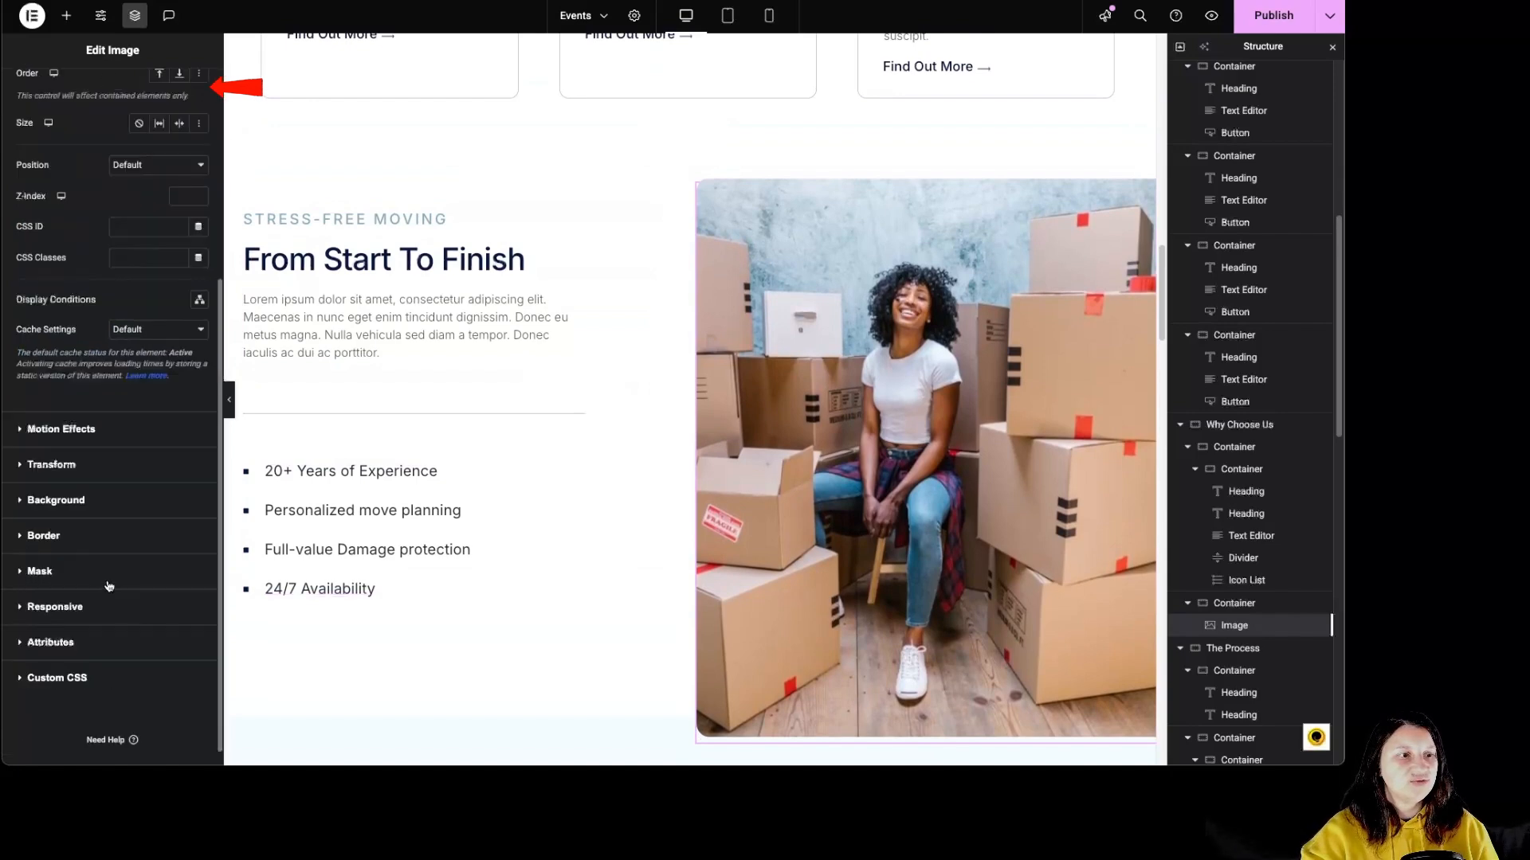
pyautogui.click(63, 434)
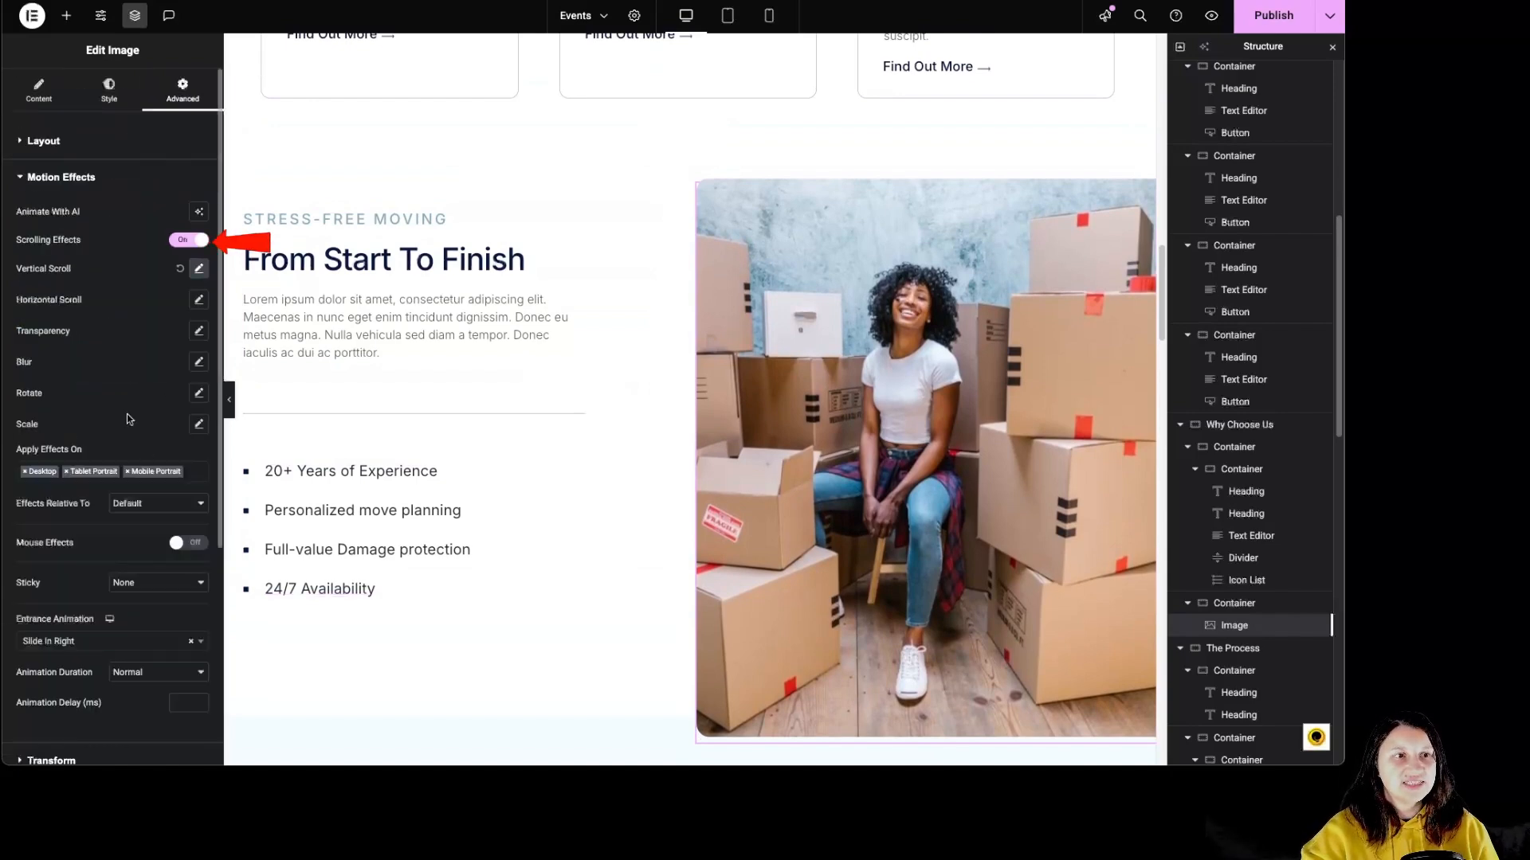
# Inspect the Stress-free moving heading, text, divider and icon list in the Why Choose Us section.
pyautogui.click(488, 218)
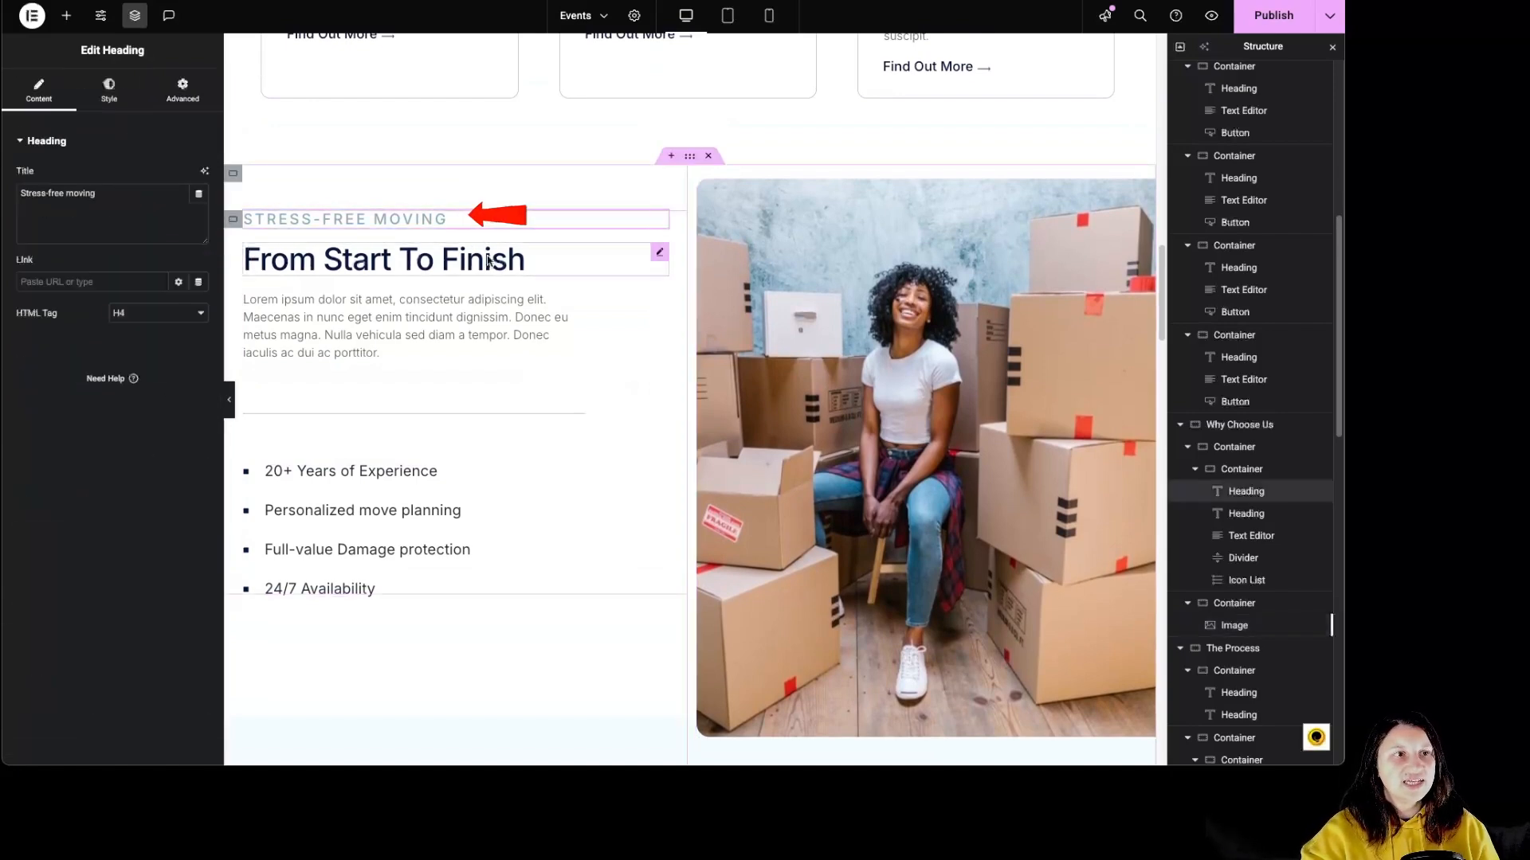
pyautogui.click(500, 334)
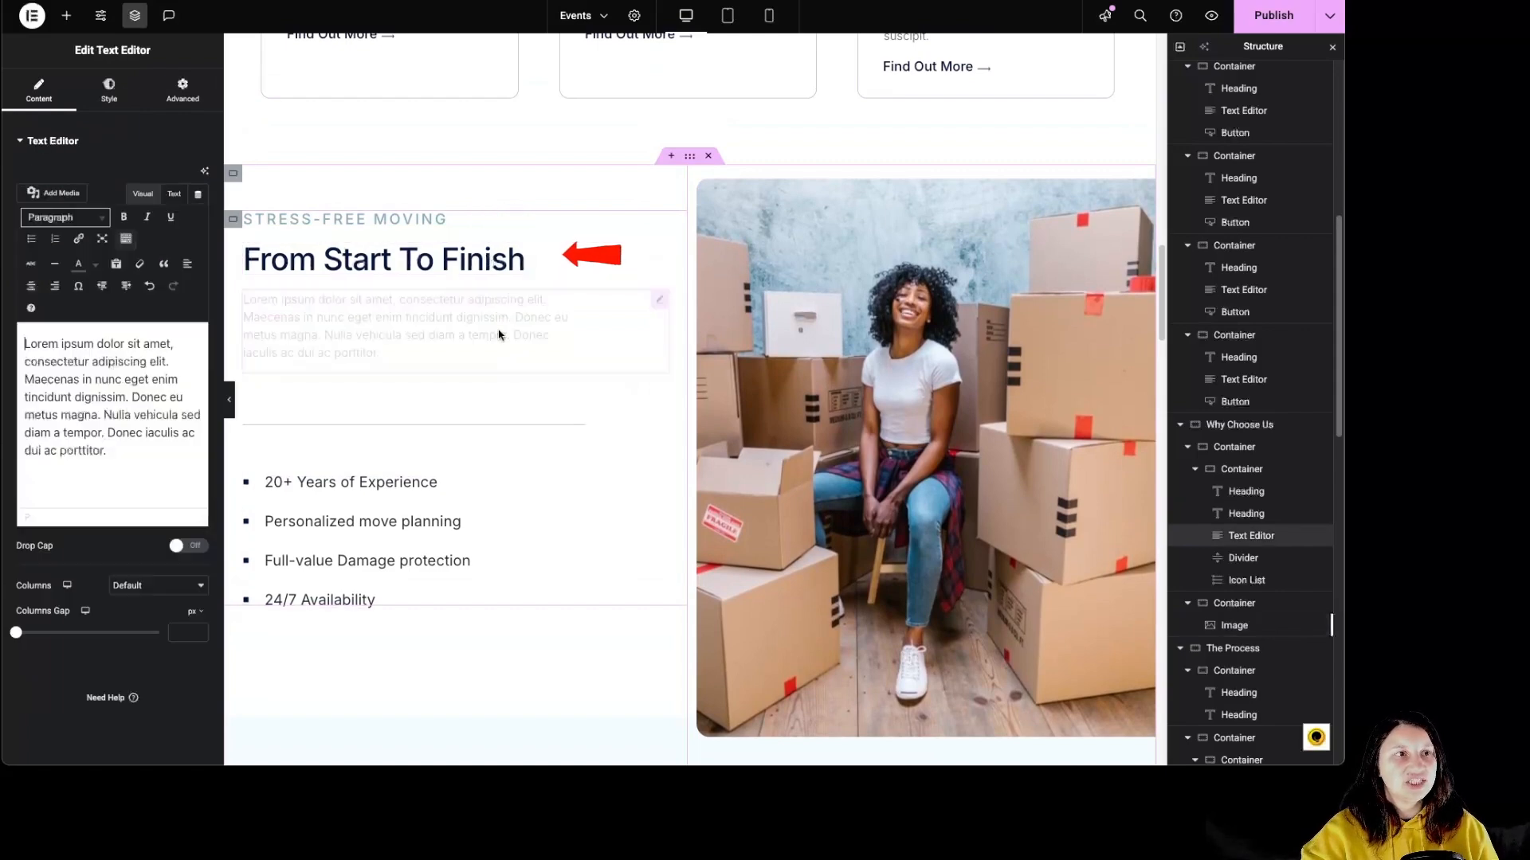
pyautogui.click(587, 427)
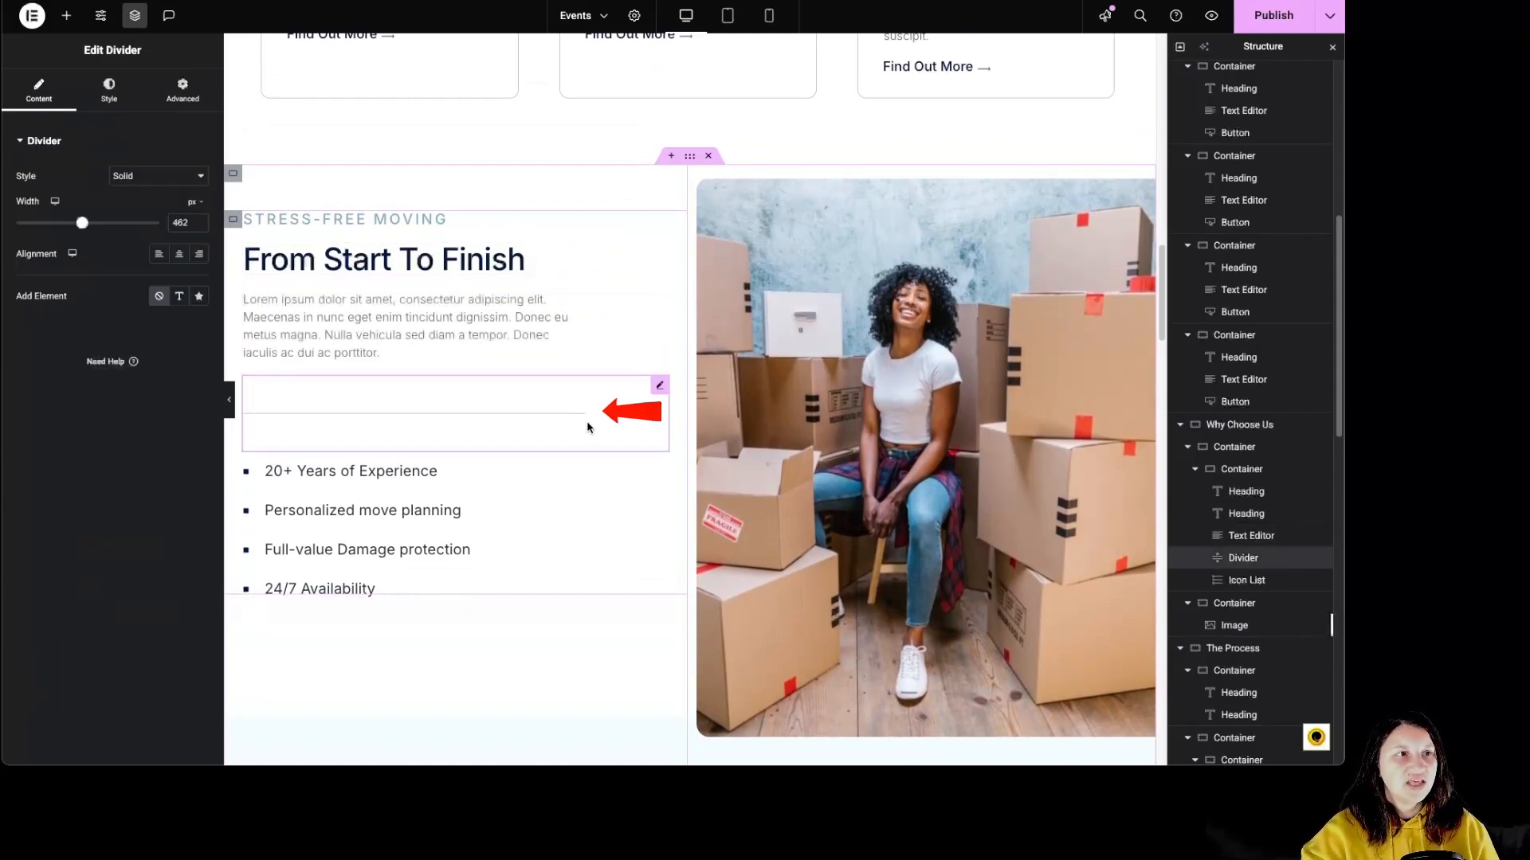
pyautogui.scroll(-3, 486, 478)
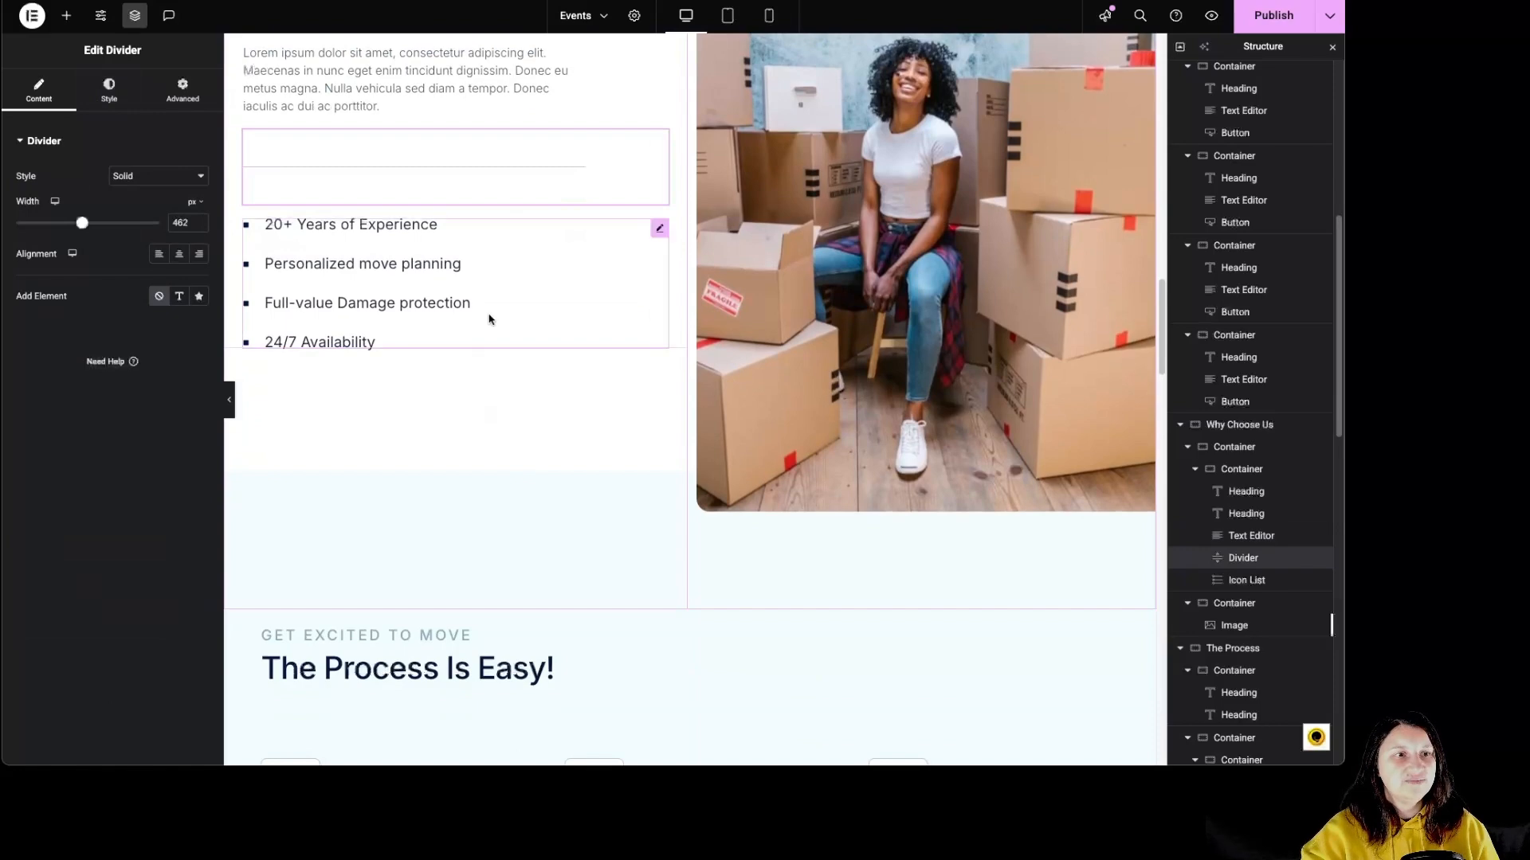
pyautogui.click(575, 274)
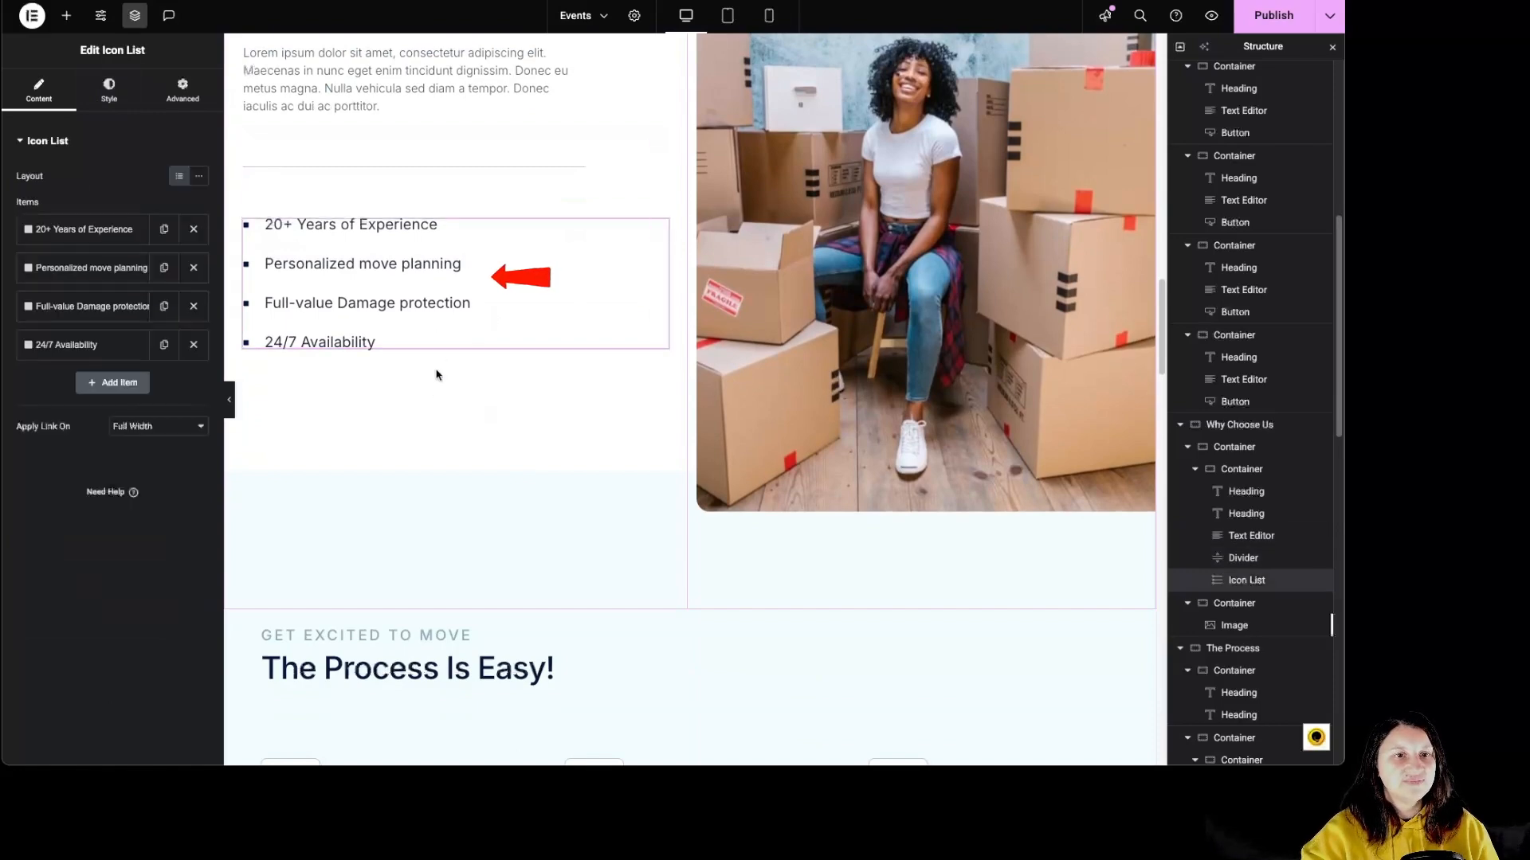
# Try the inline layout on the Why Choose Us icon list and restore the default layout.
pyautogui.scroll(1, 408, 392)
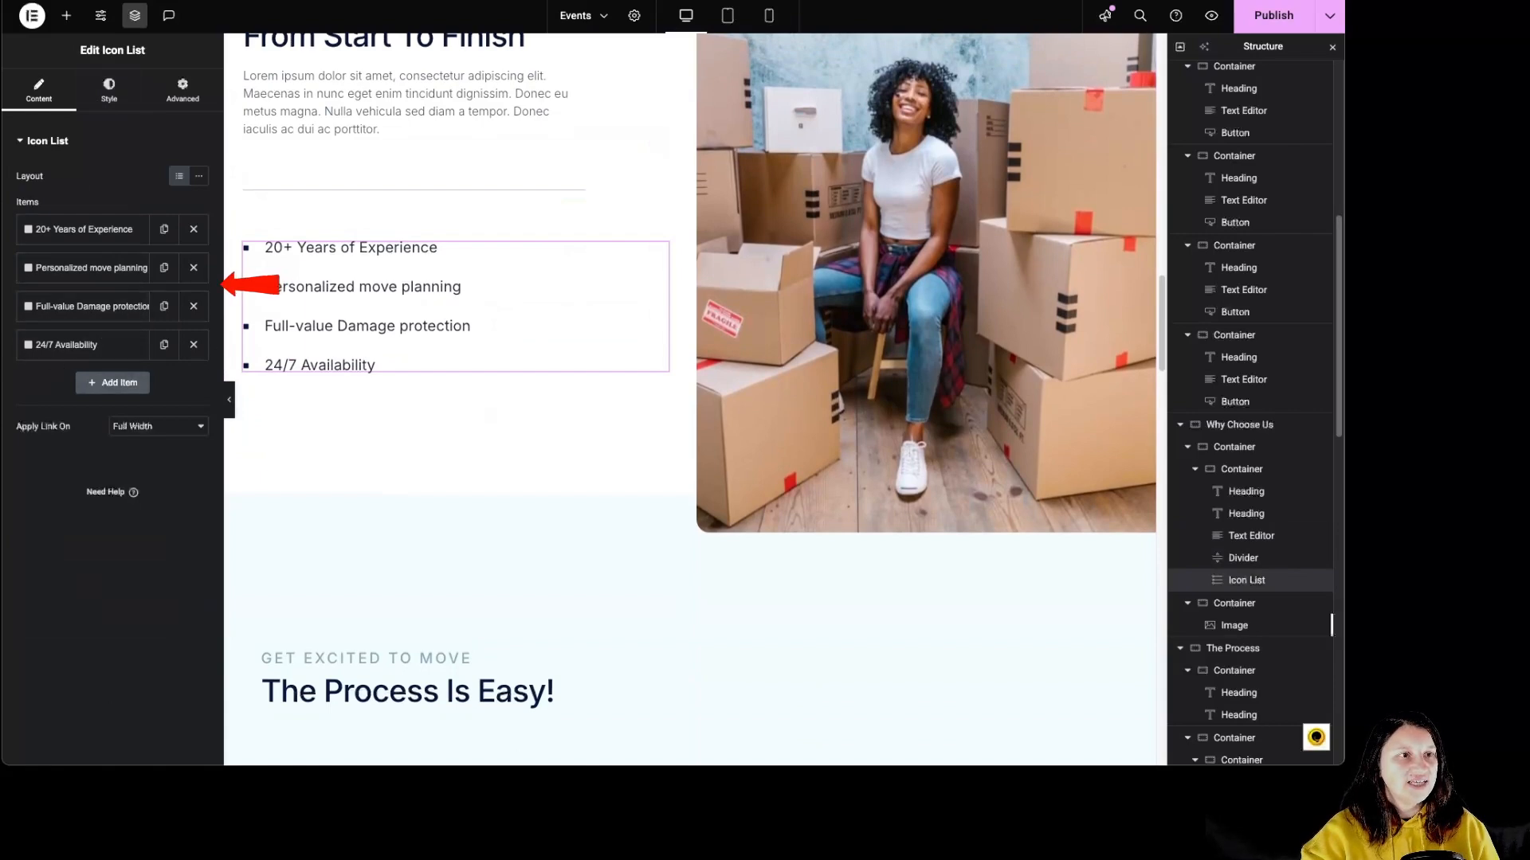
pyautogui.click(196, 179)
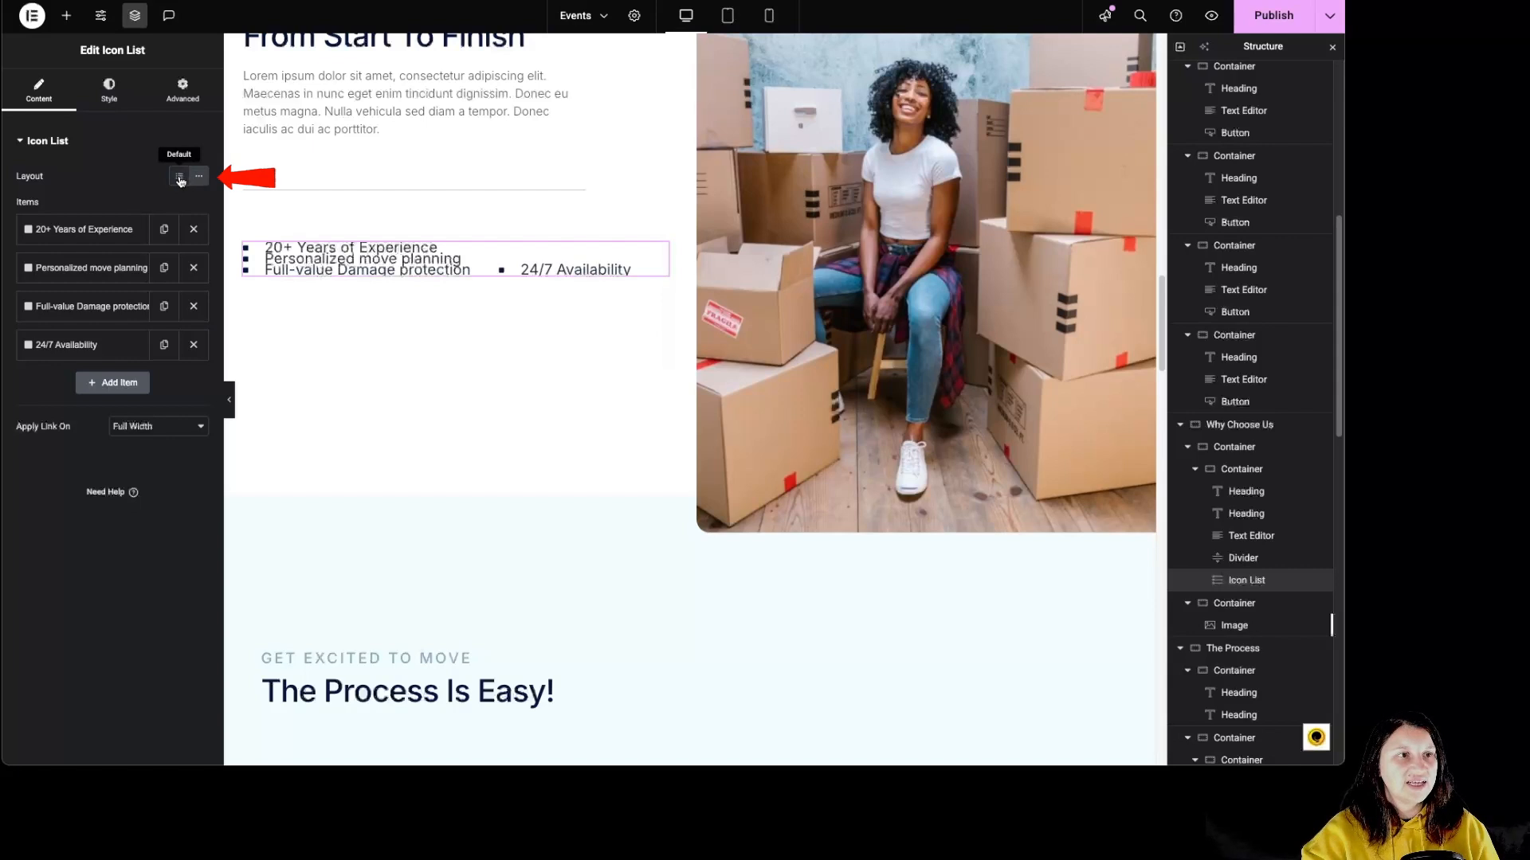
pyautogui.click(180, 178)
# Try adding a new icon list item and duplicating the Full-value Damage protection item, removing each extra item.
pyautogui.click(119, 383)
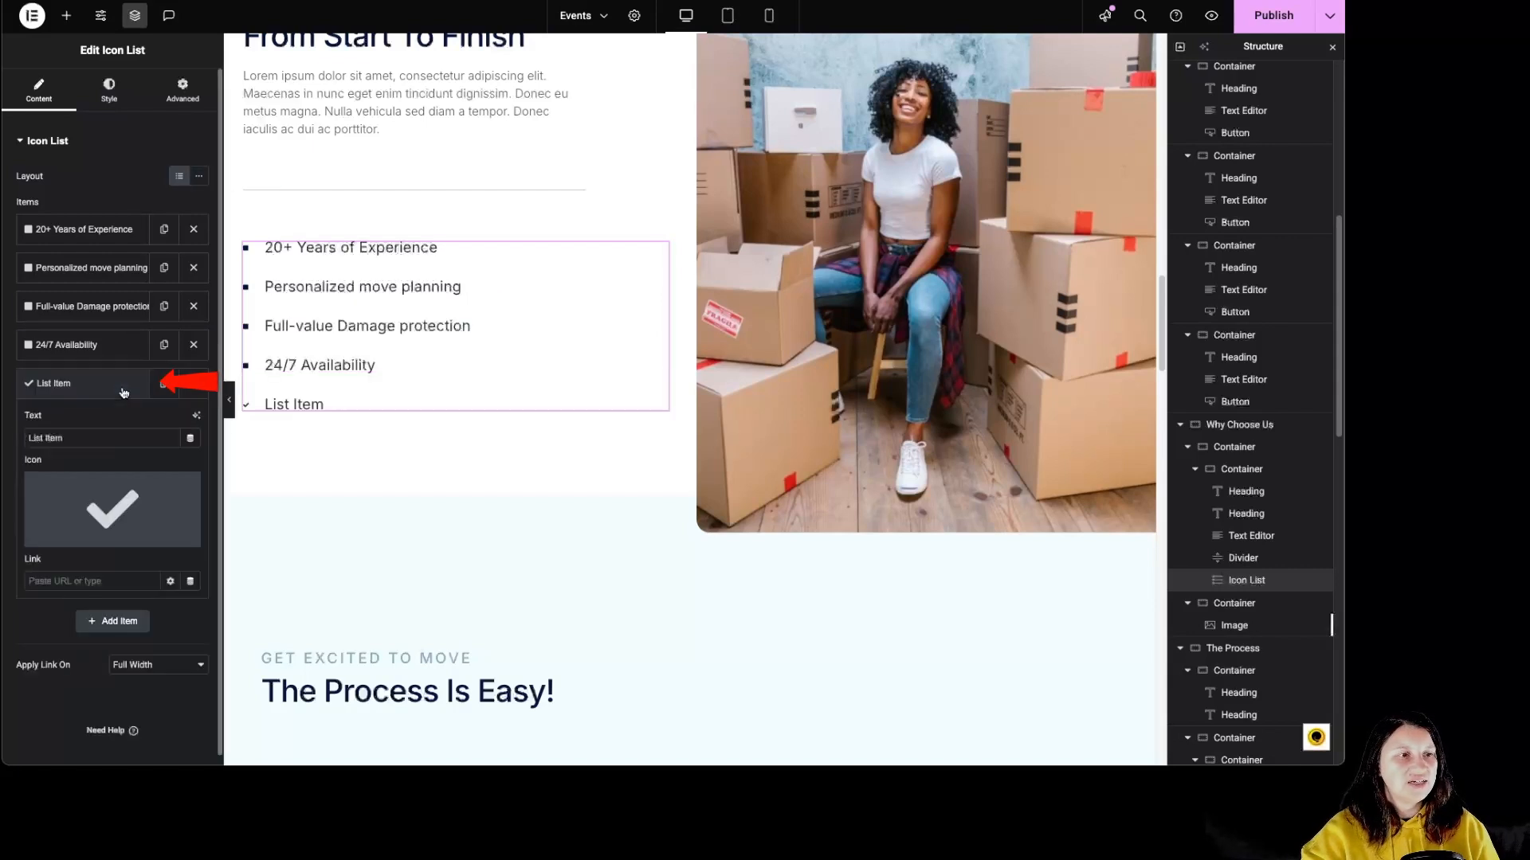
pyautogui.click(193, 384)
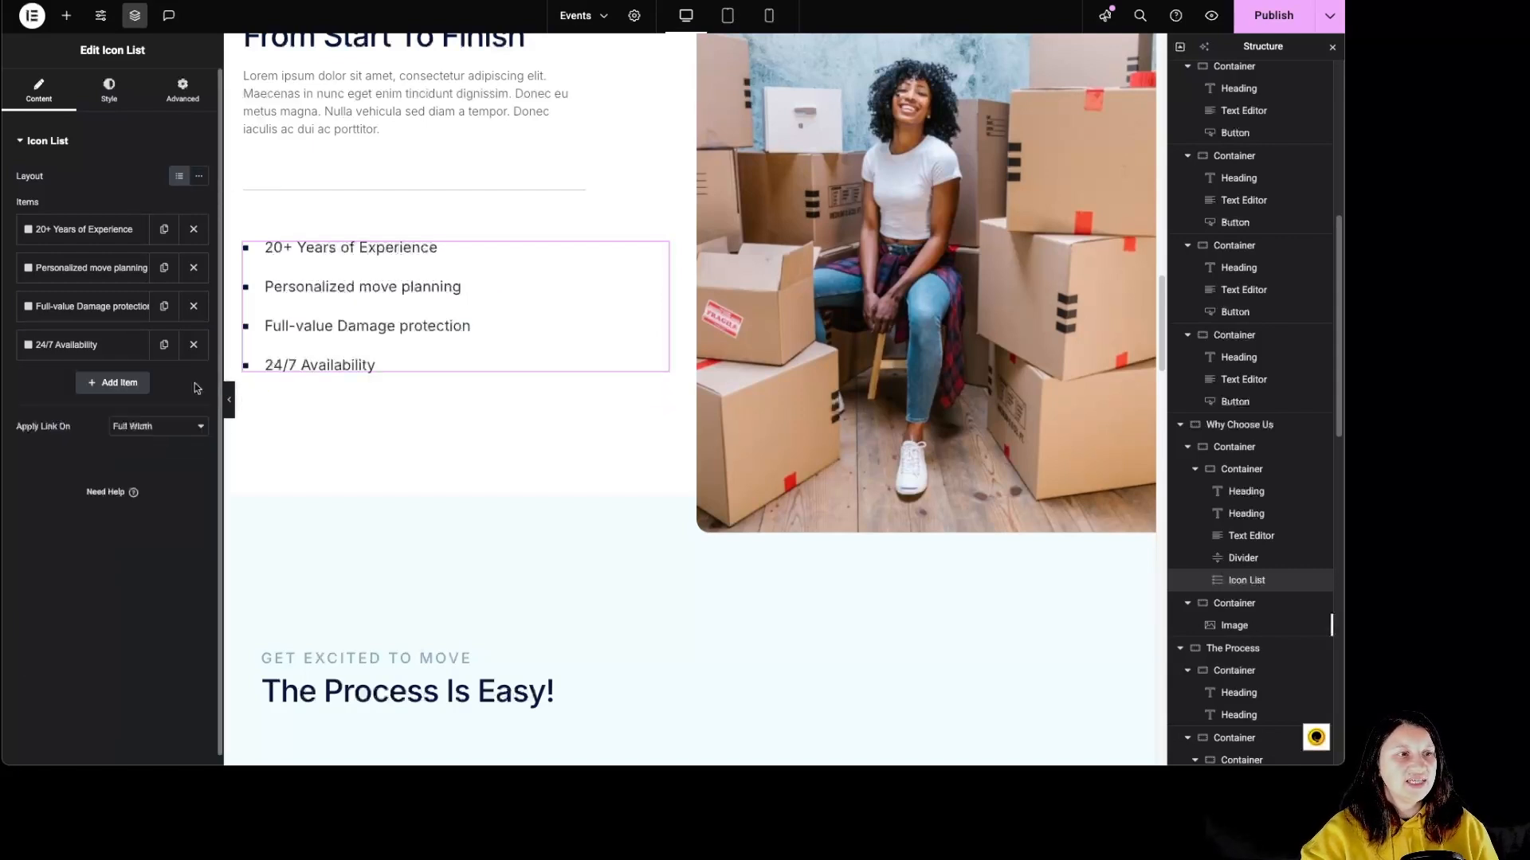
pyautogui.click(165, 309)
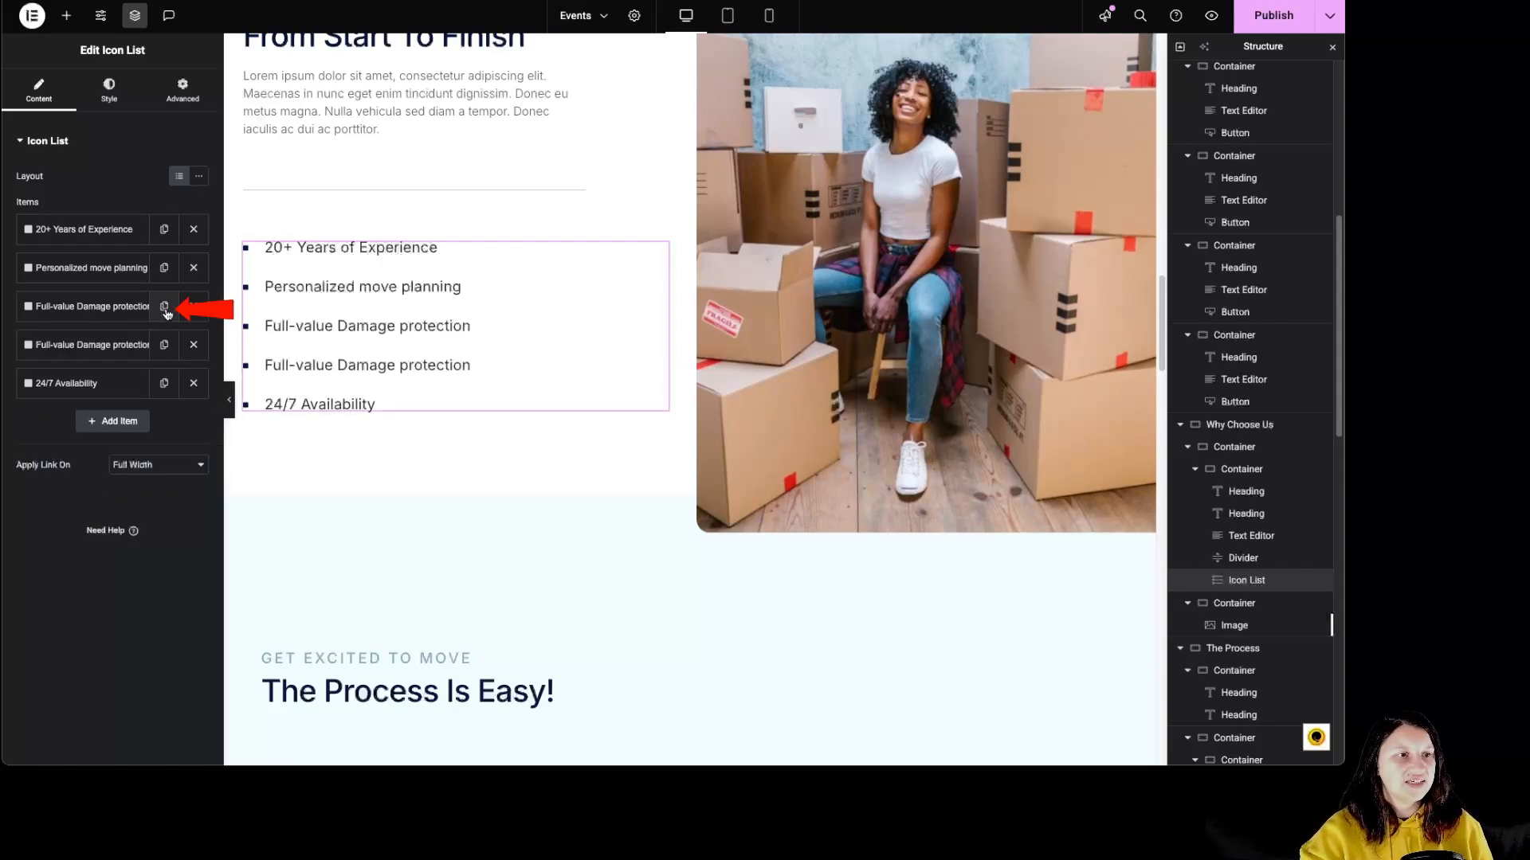
pyautogui.click(194, 344)
# Inspect the icon list's Apply Link On options and the 20+ Years of Experience item's text, icon library and link options.
pyautogui.click(161, 430)
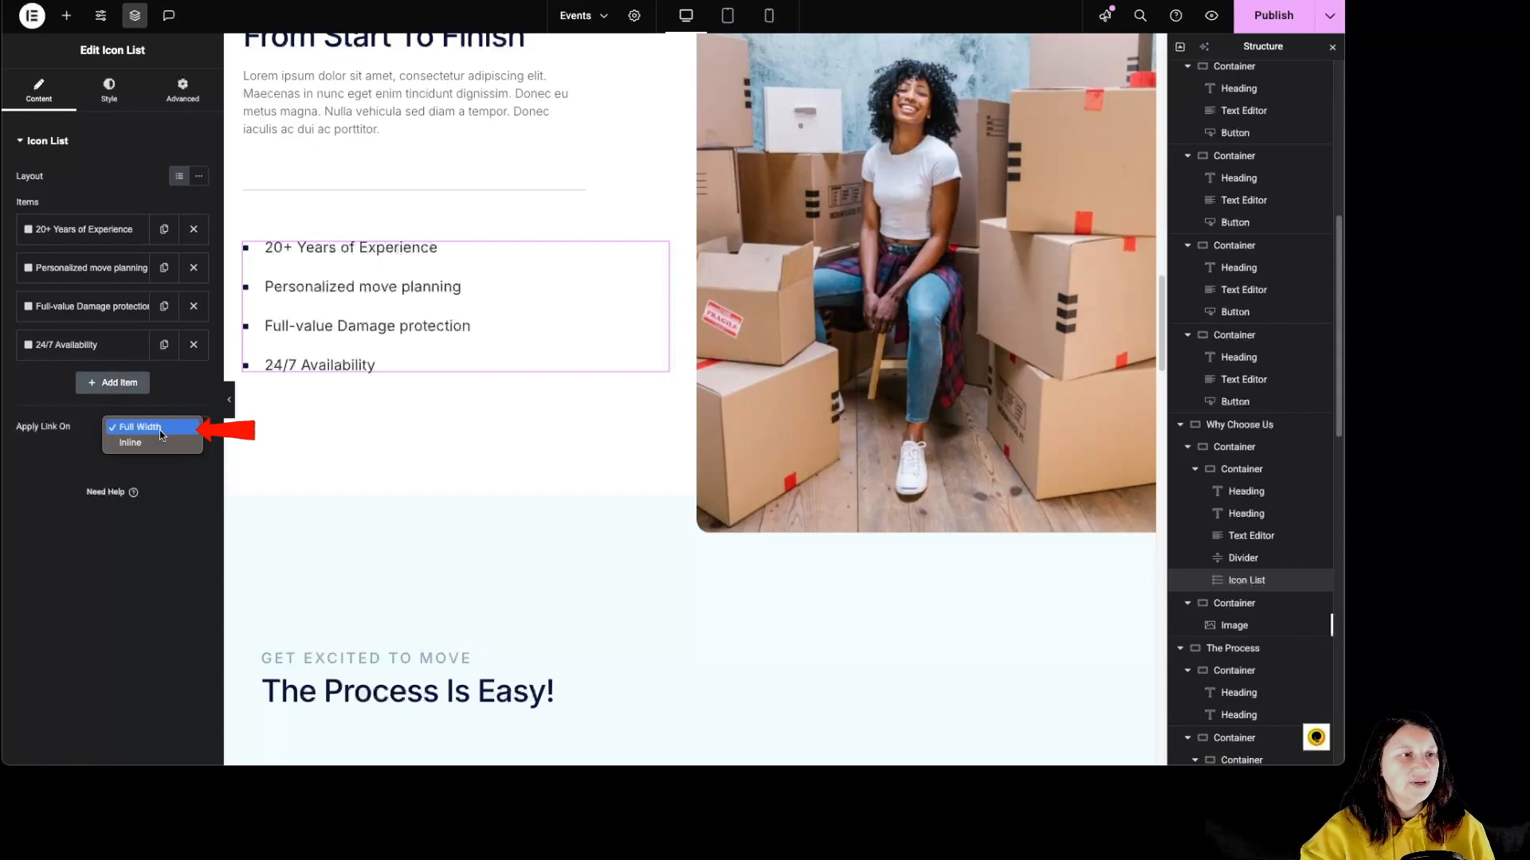
pyautogui.click(159, 430)
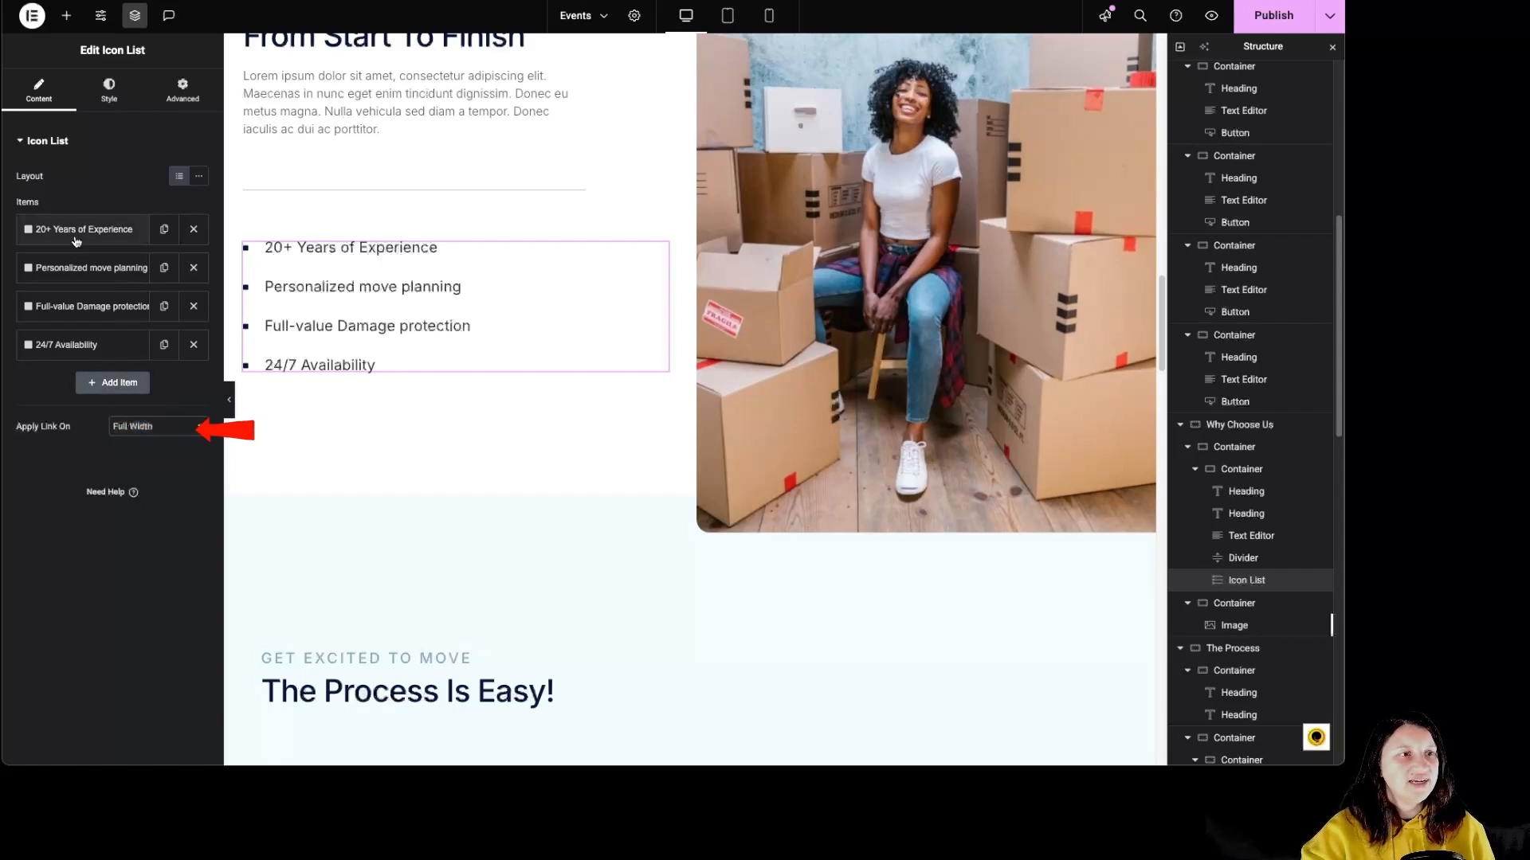
pyautogui.click(77, 232)
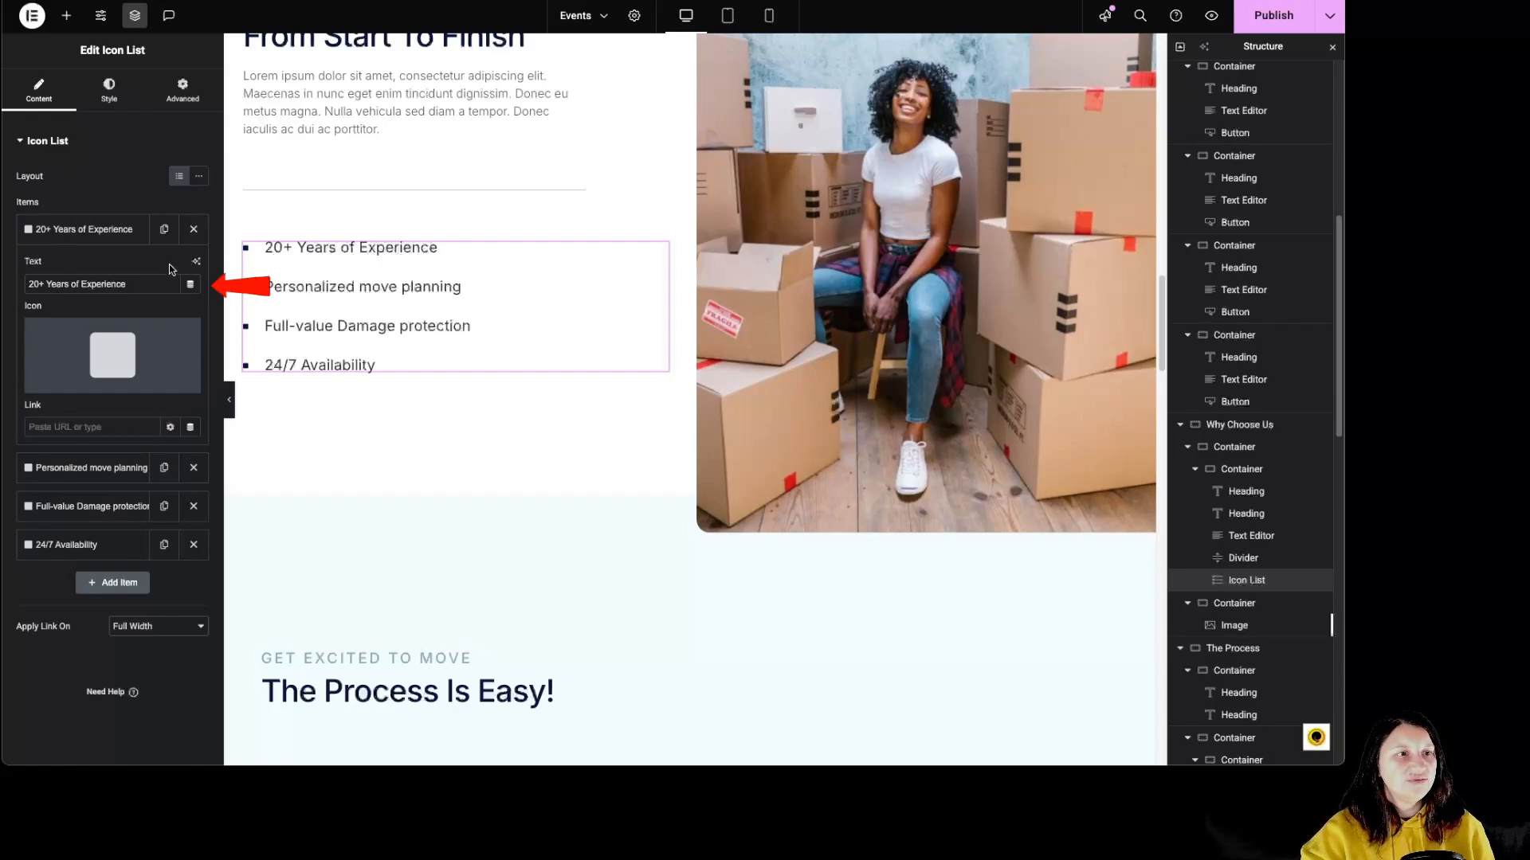
pyautogui.moveTo(66, 356)
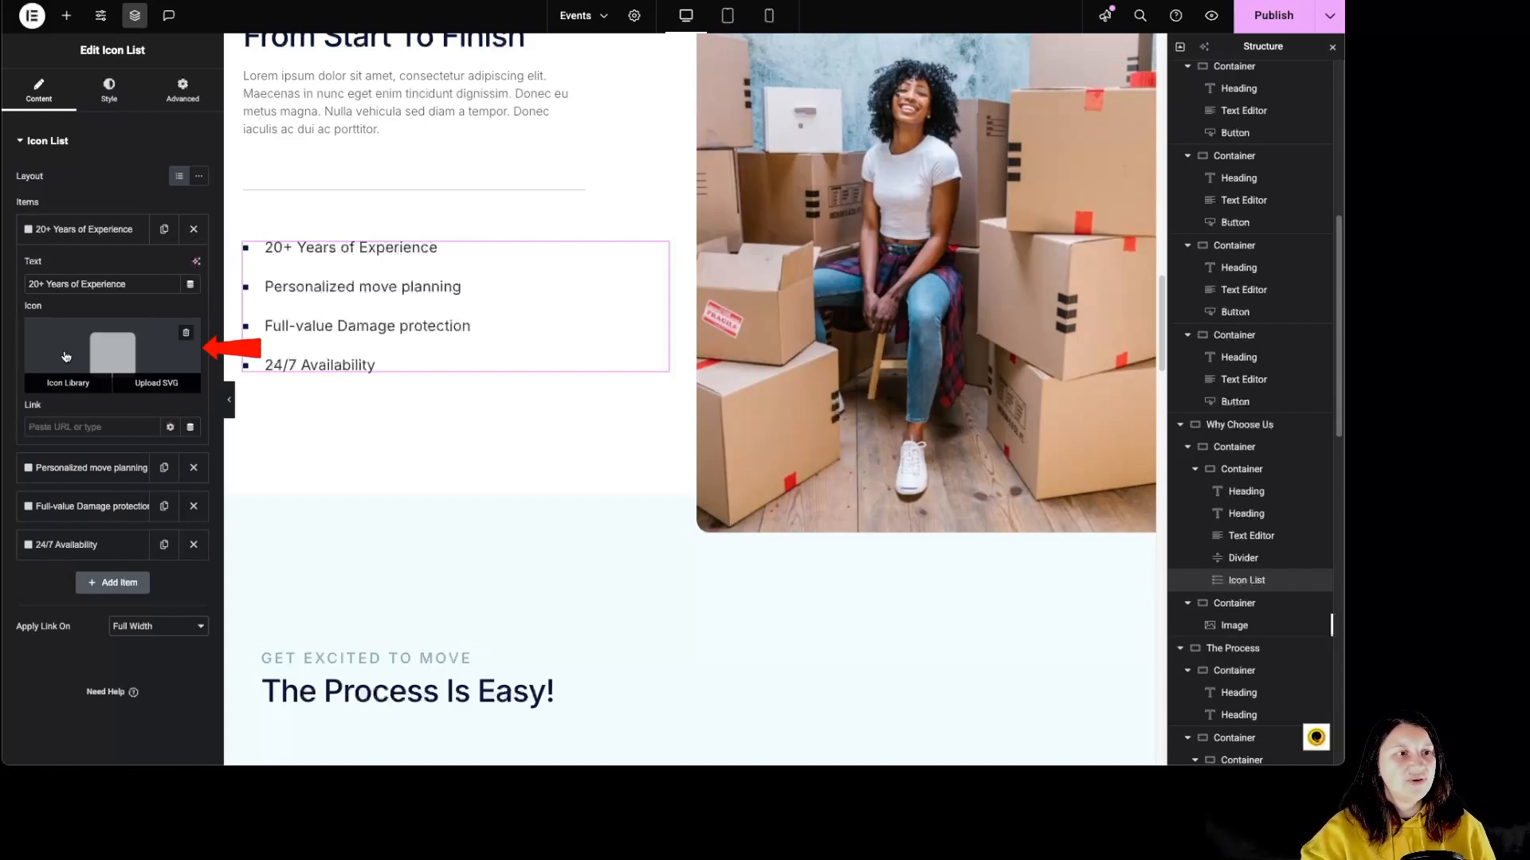
pyautogui.click(114, 343)
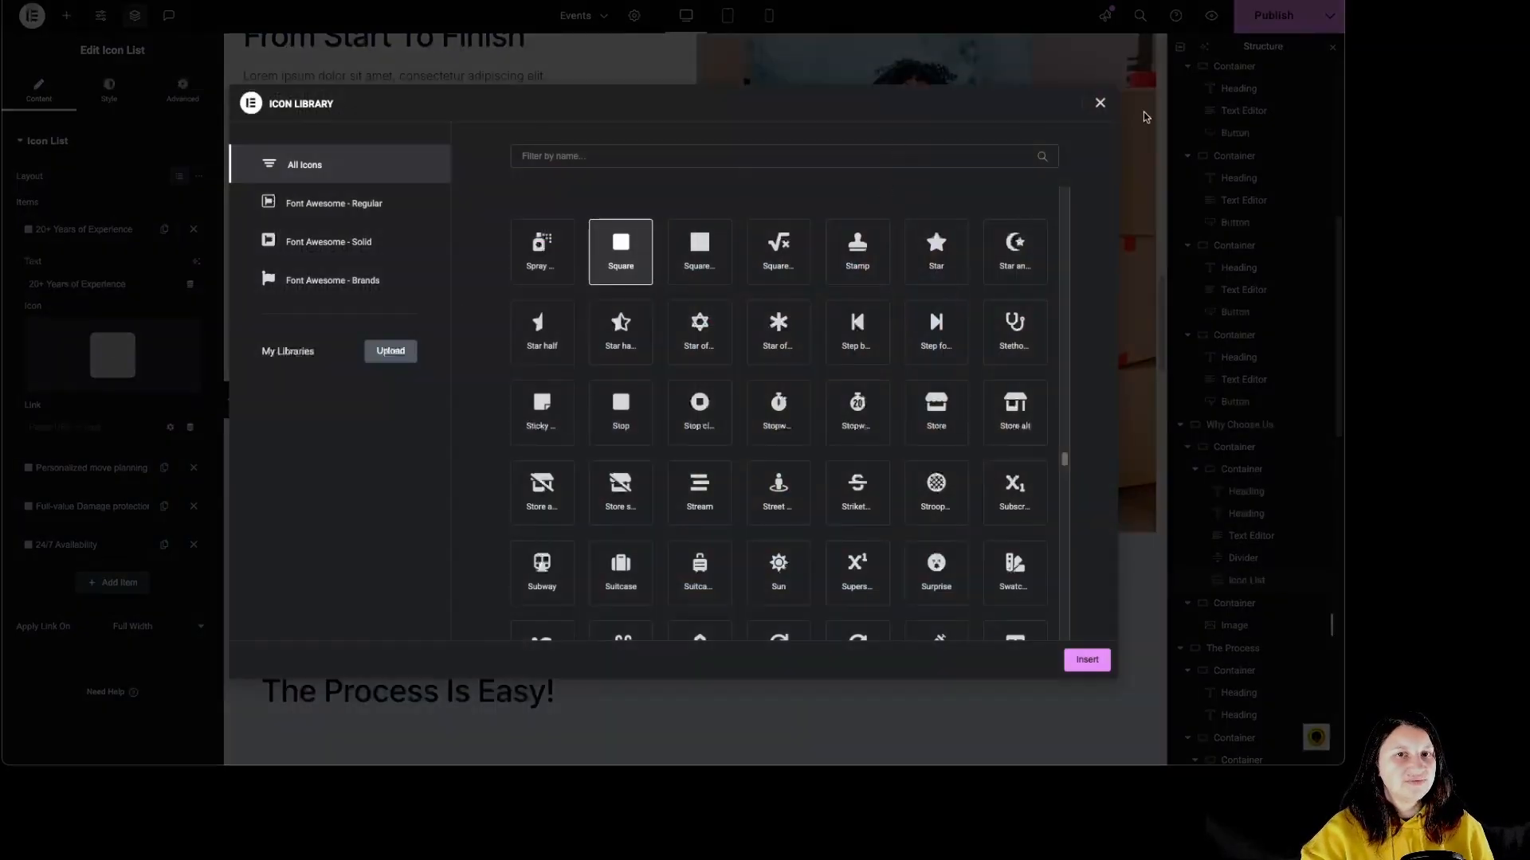
pyautogui.click(1100, 106)
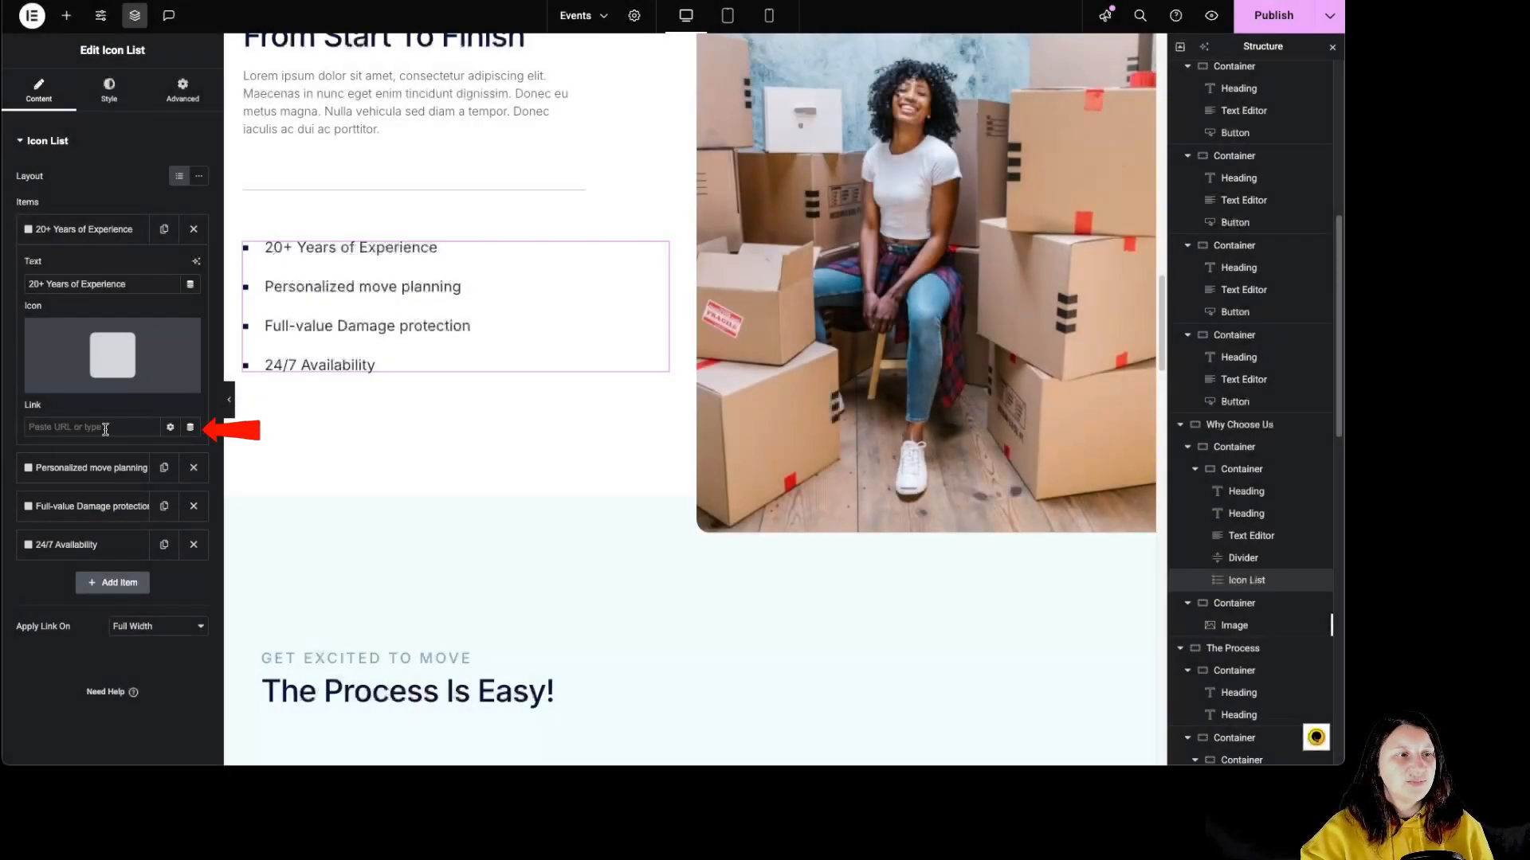
pyautogui.click(170, 429)
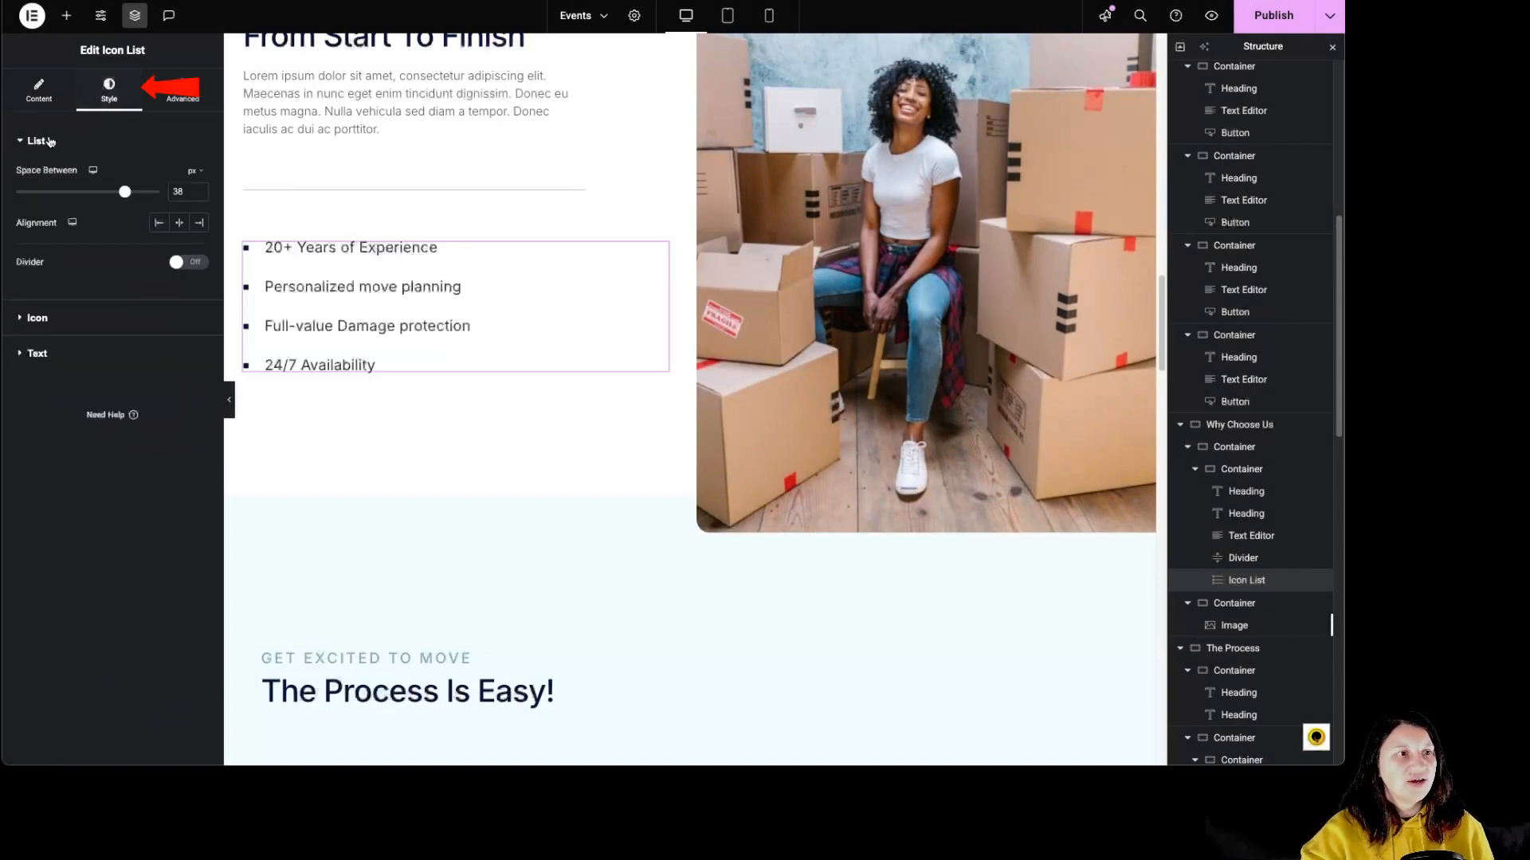
# Try 39 px spacing between the icon list items, then centre and right alignment before aligning the list left.
pyautogui.moveTo(124, 192)
pyautogui.mouseDown()
pyautogui.moveTo(97, 194)
pyautogui.moveTo(128, 196)
pyautogui.mouseUp()
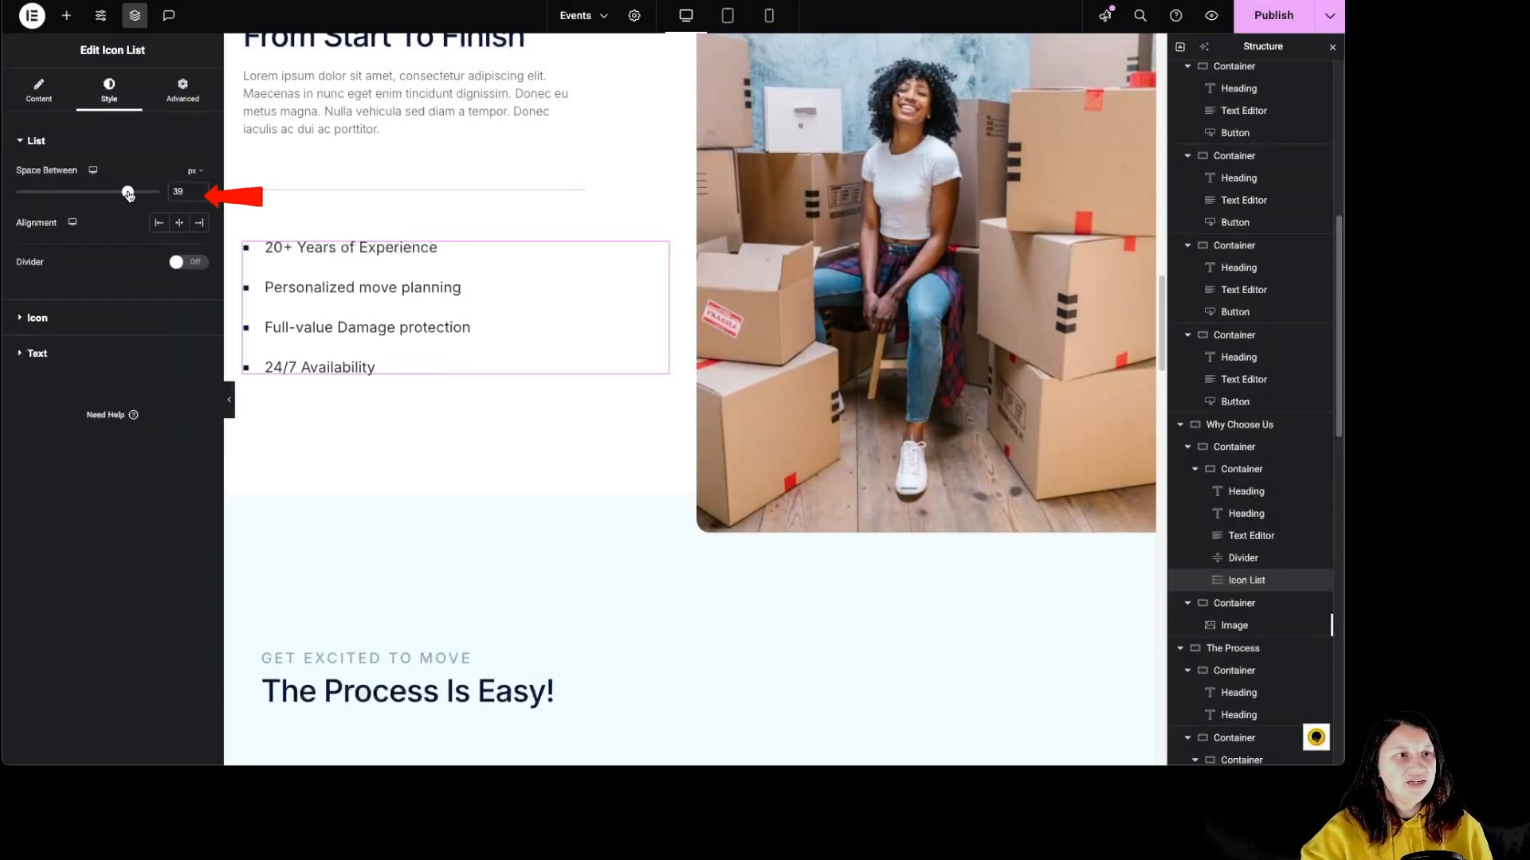
pyautogui.click(179, 223)
pyautogui.click(199, 223)
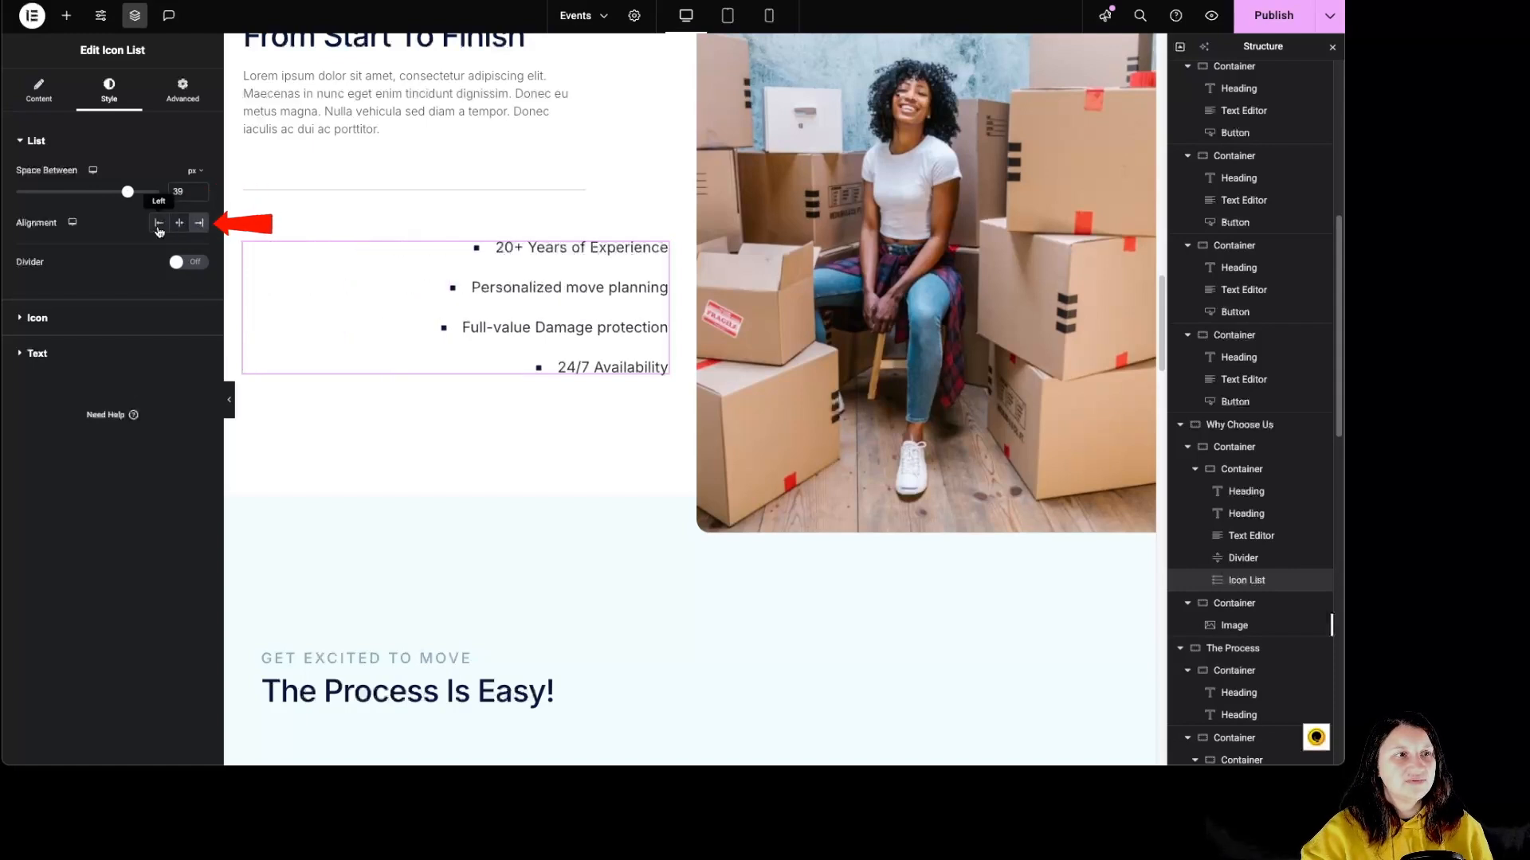
pyautogui.click(159, 222)
# Try a red double divider between the icon list items with weight 6 px and width 20%, and turn it off.
pyautogui.click(178, 263)
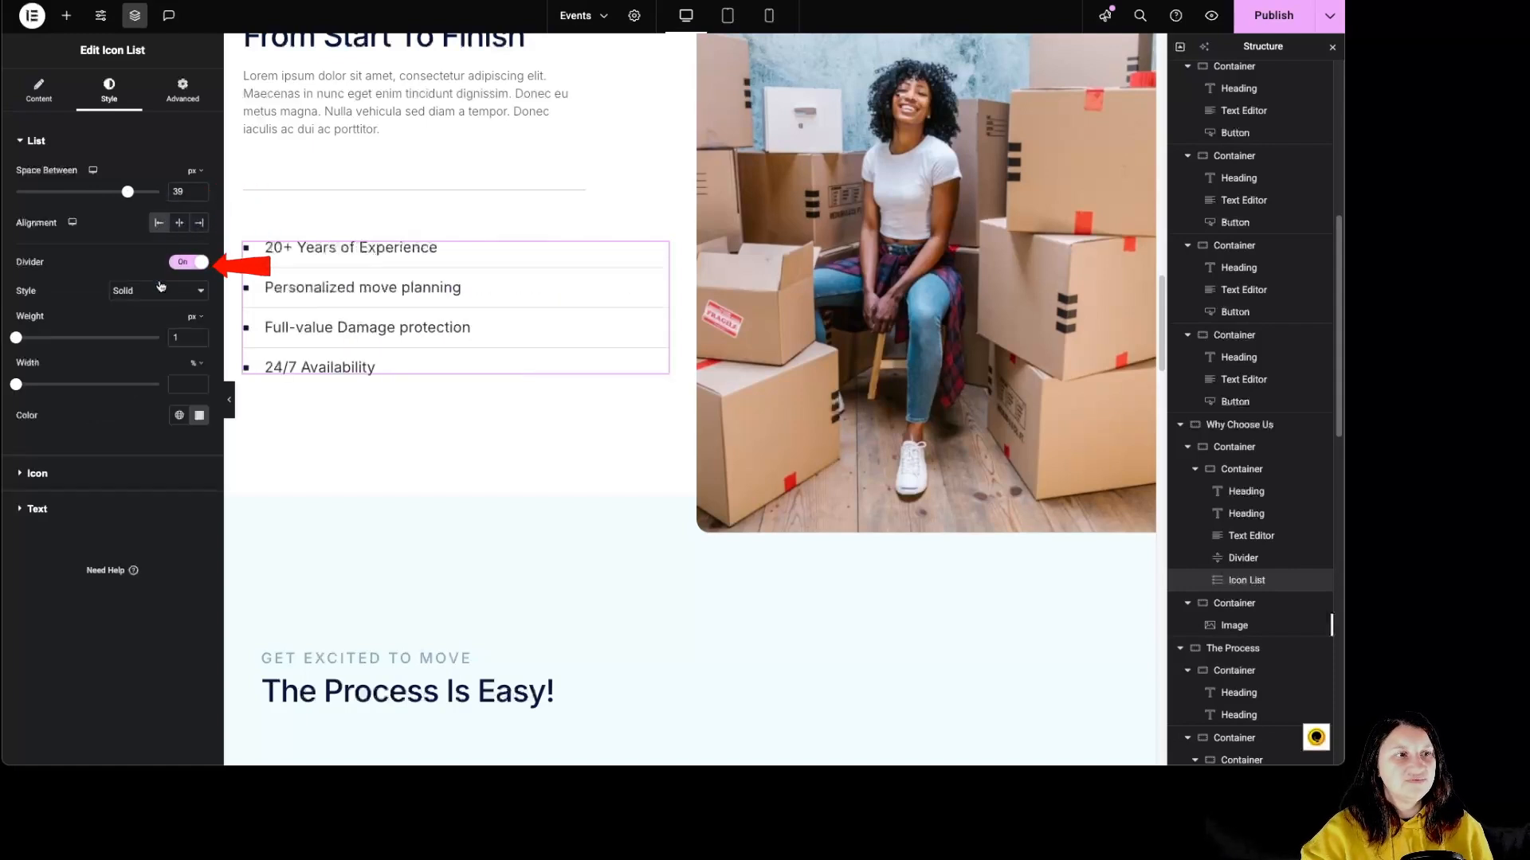
pyautogui.click(160, 290)
pyautogui.click(150, 309)
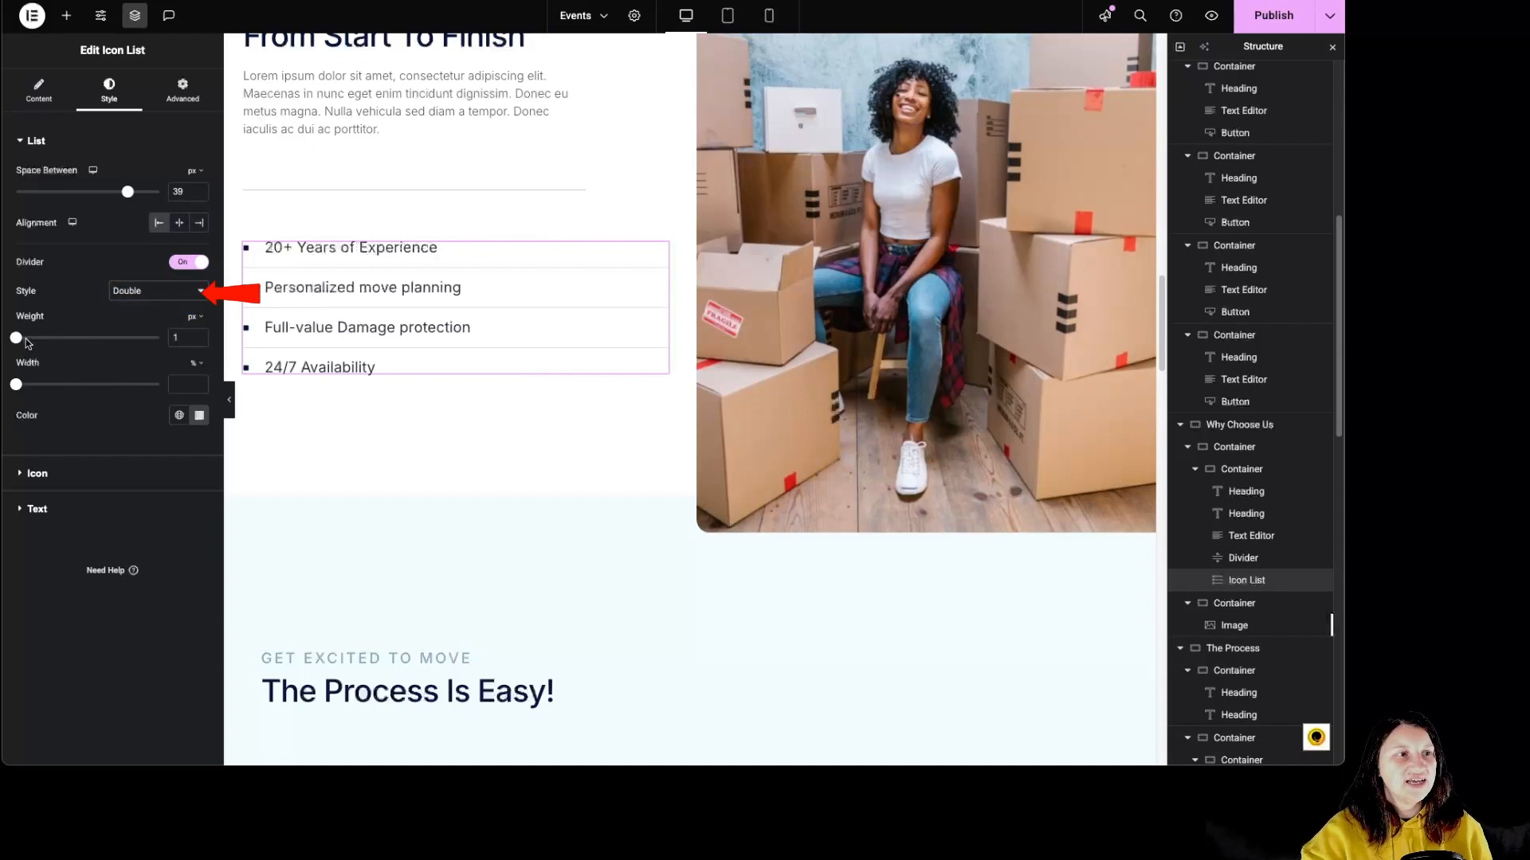
pyautogui.moveTo(16, 338); pyautogui.dragTo(42, 385)
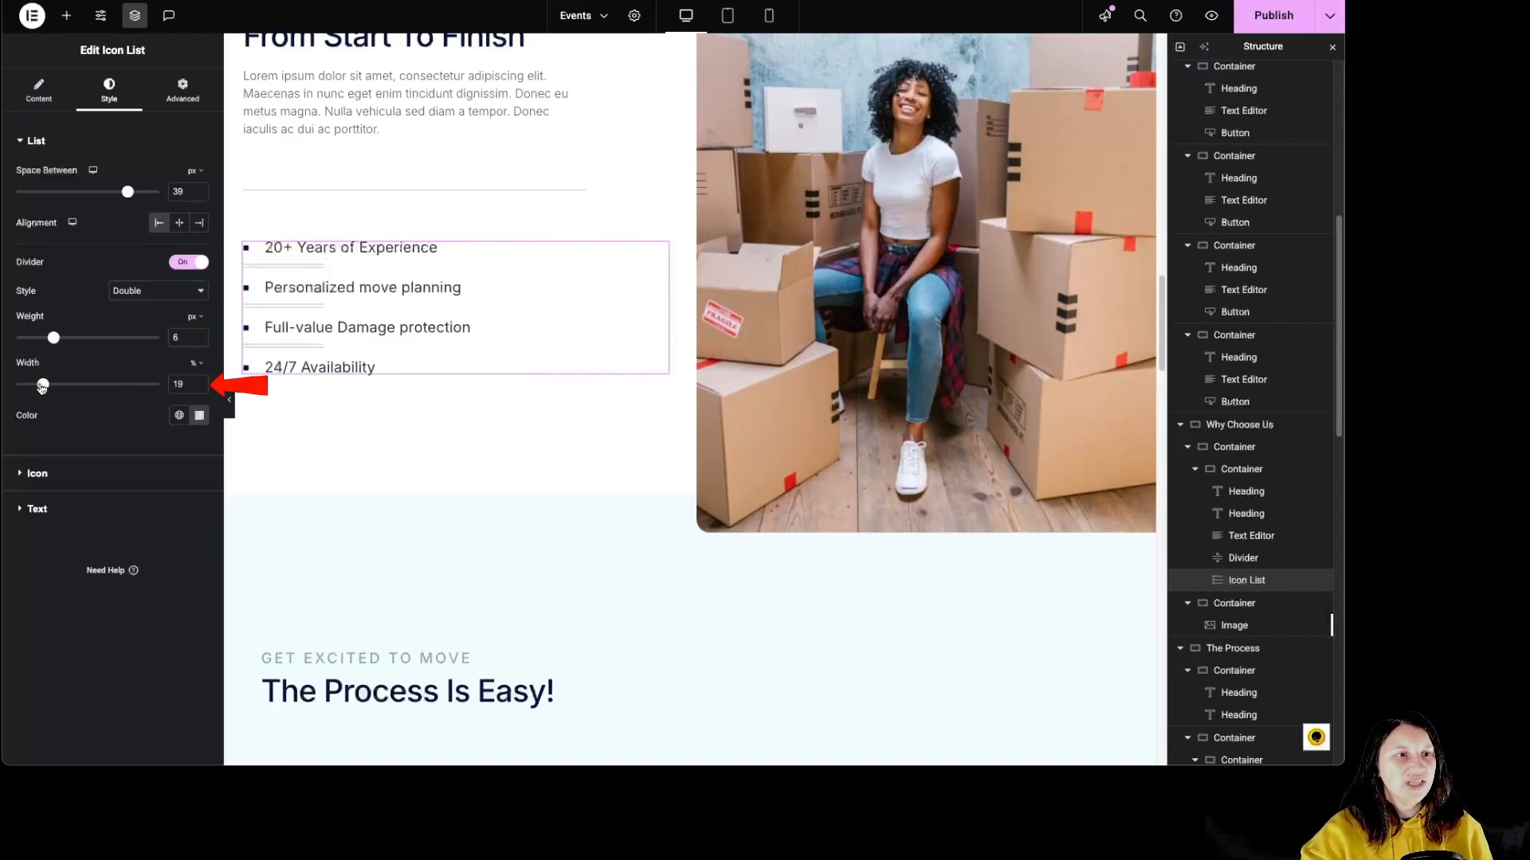
pyautogui.click(199, 415)
pyautogui.click(247, 504)
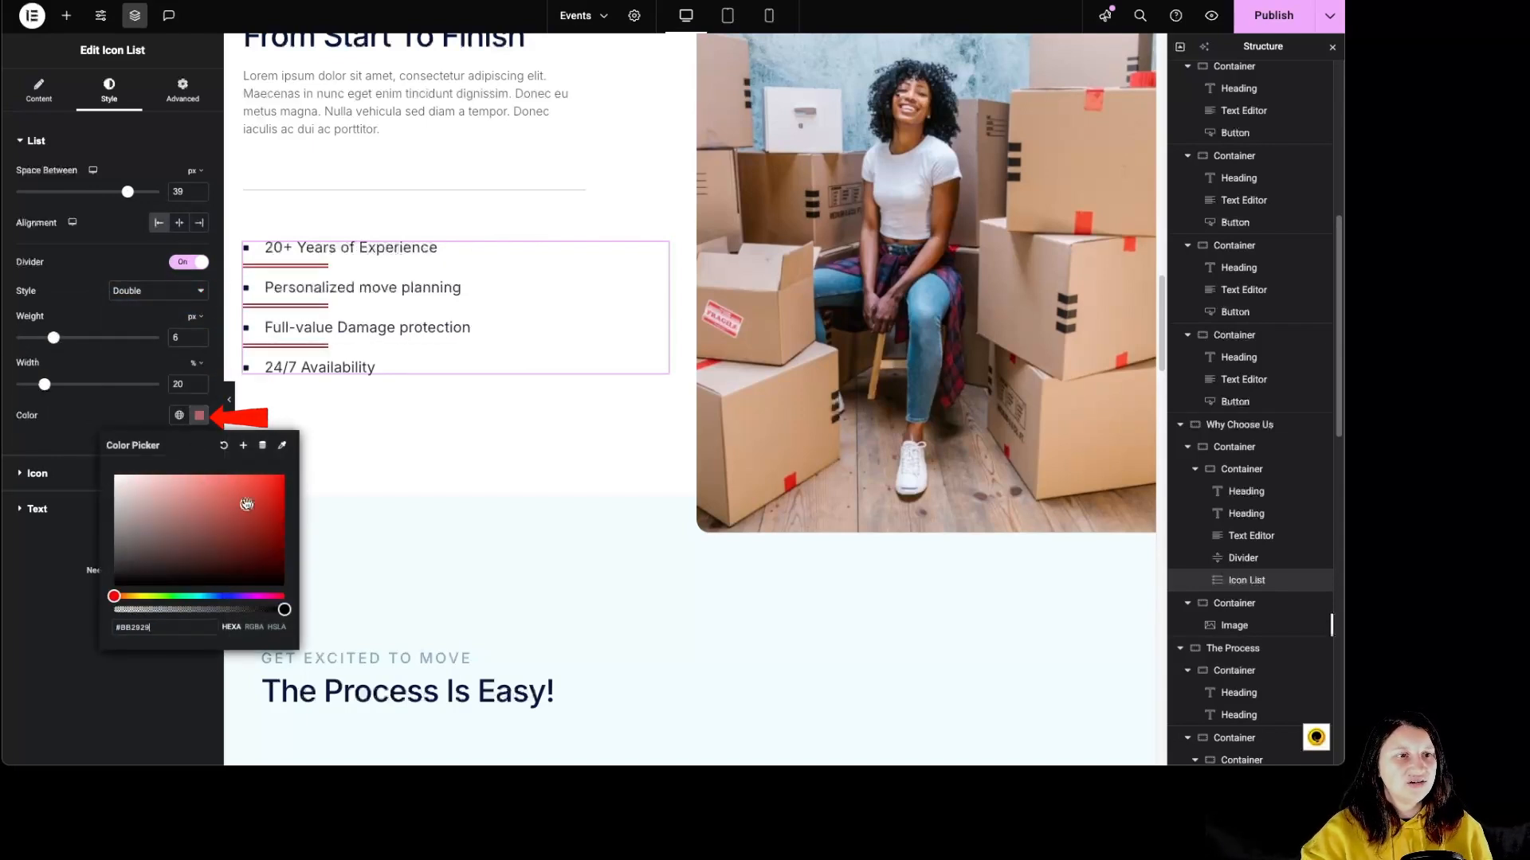
pyautogui.click(189, 261)
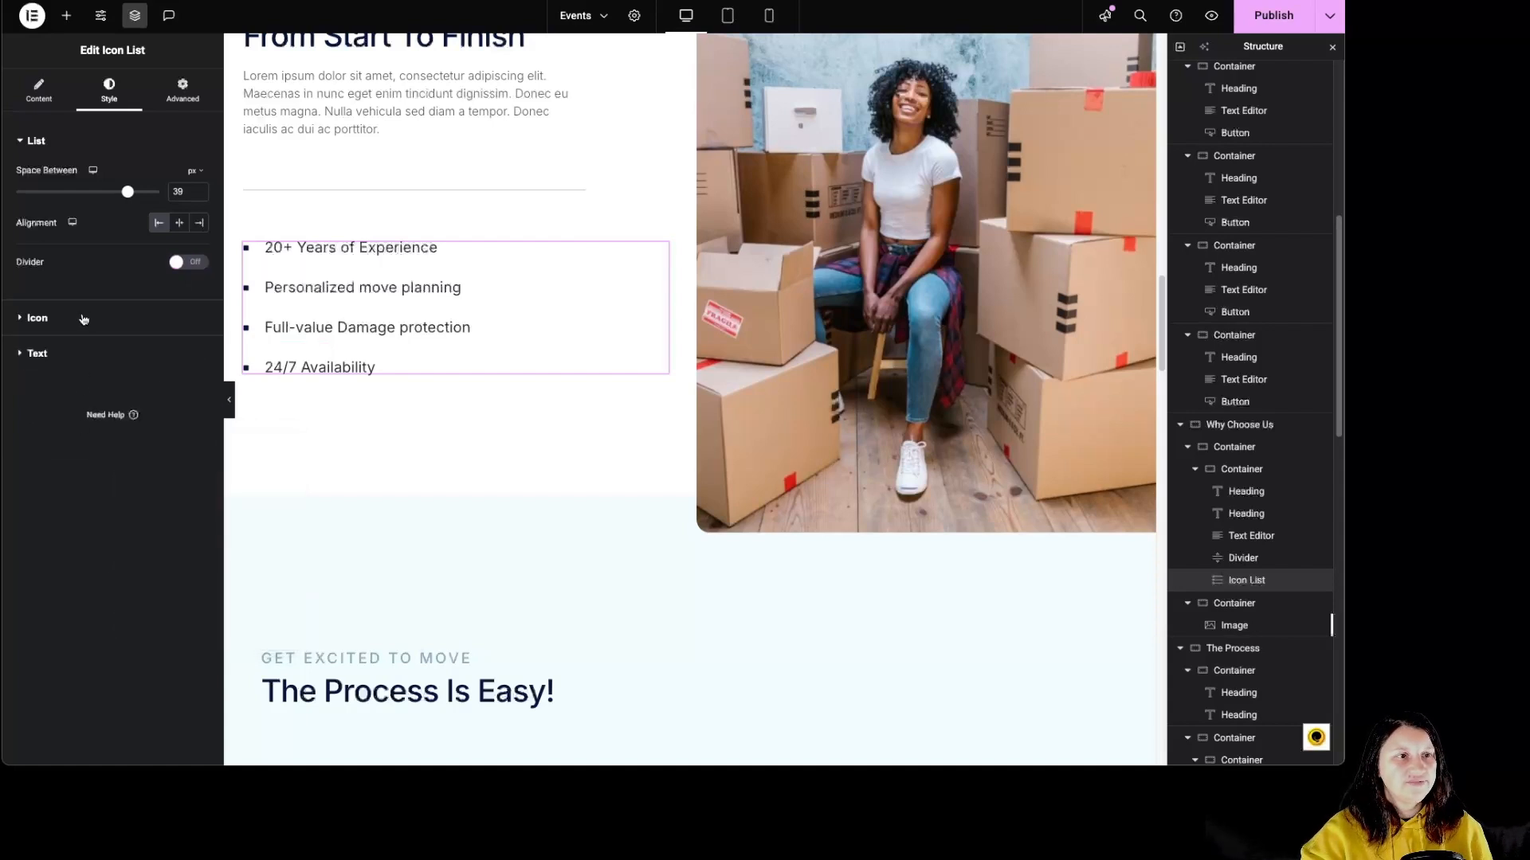
# Try blue as the list icons' normal color and red #D12323 as their hover color, and test the hover on the page.
pyautogui.click(83, 319)
pyautogui.click(199, 242)
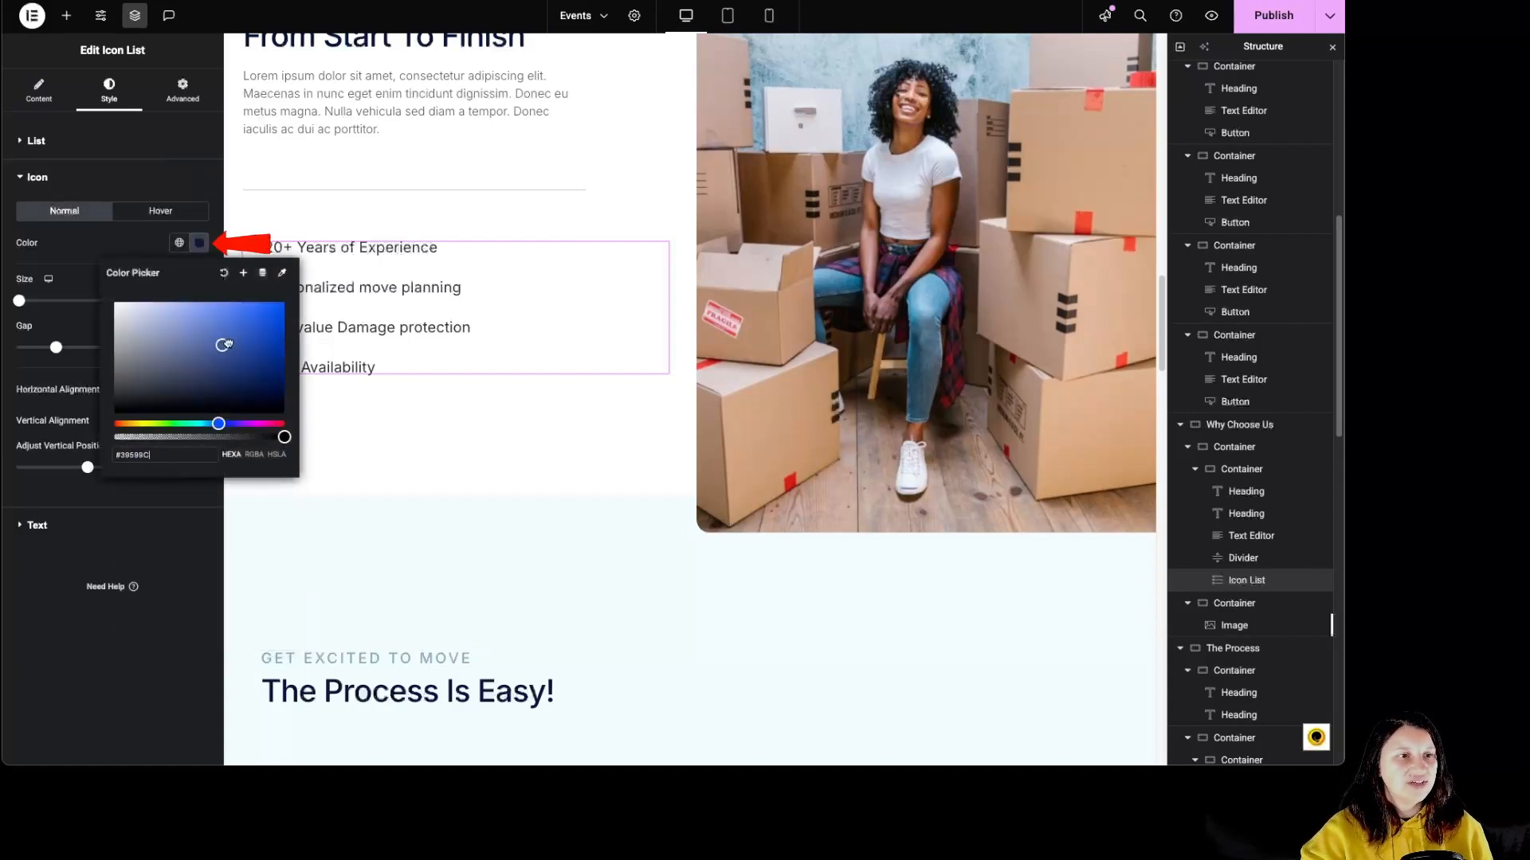
pyautogui.click(126, 198)
pyautogui.click(160, 210)
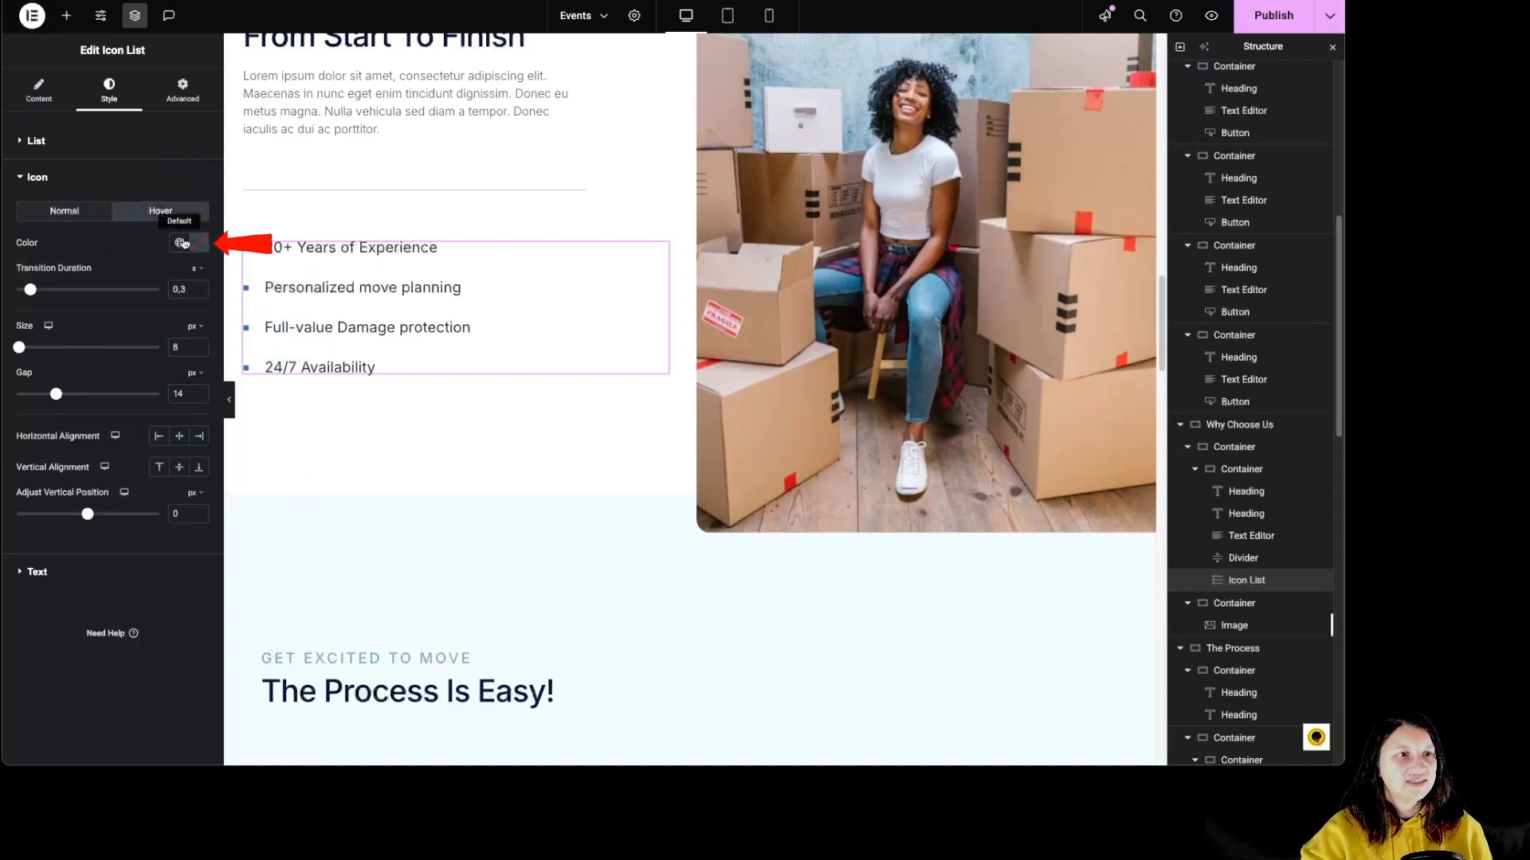
pyautogui.click(198, 242)
pyautogui.click(255, 322)
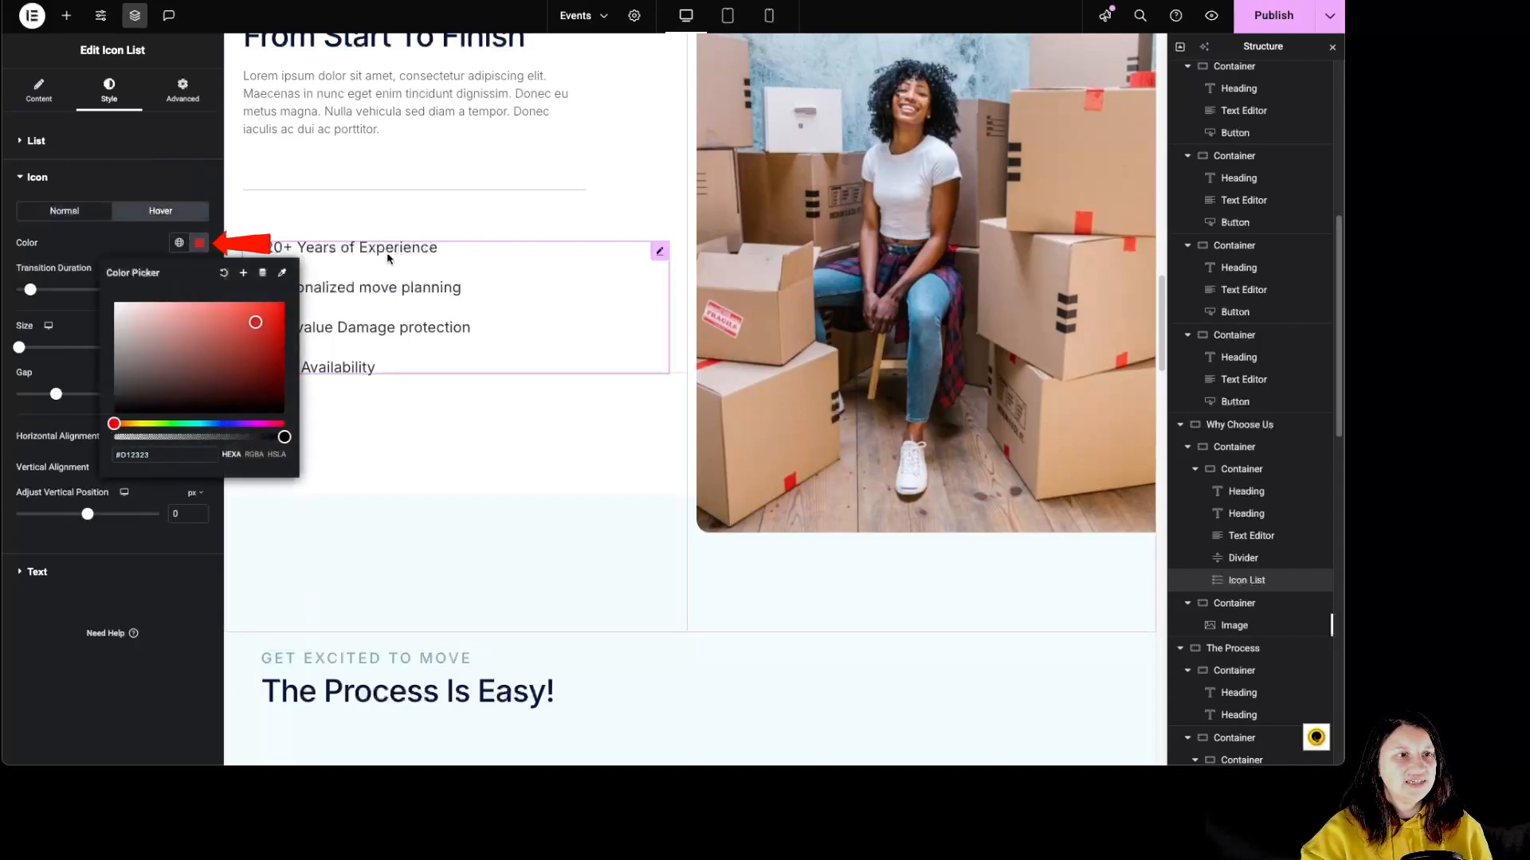
pyautogui.click(372, 304)
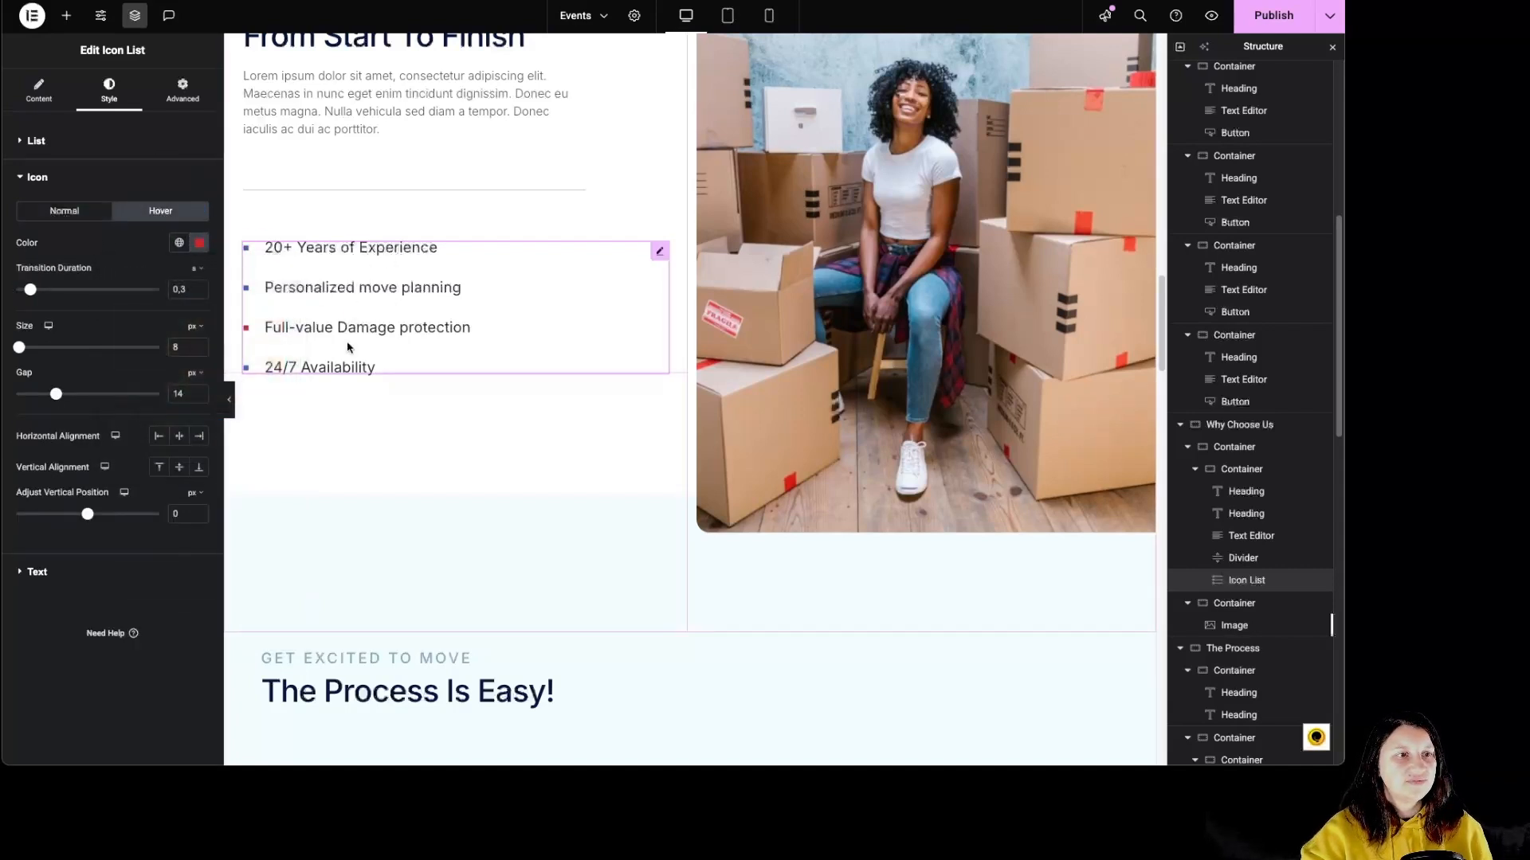
# Try a 13 px icon gap, the horizontal alignments, bottom vertical alignment and a shifted vertical position on the list icons.
pyautogui.click(76, 216)
pyautogui.moveTo(20, 300)
pyautogui.mouseDown()
pyautogui.moveTo(62, 300)
pyautogui.moveTo(44, 301)
pyautogui.moveTo(62, 349)
pyautogui.moveTo(19, 300)
pyautogui.mouseUp()
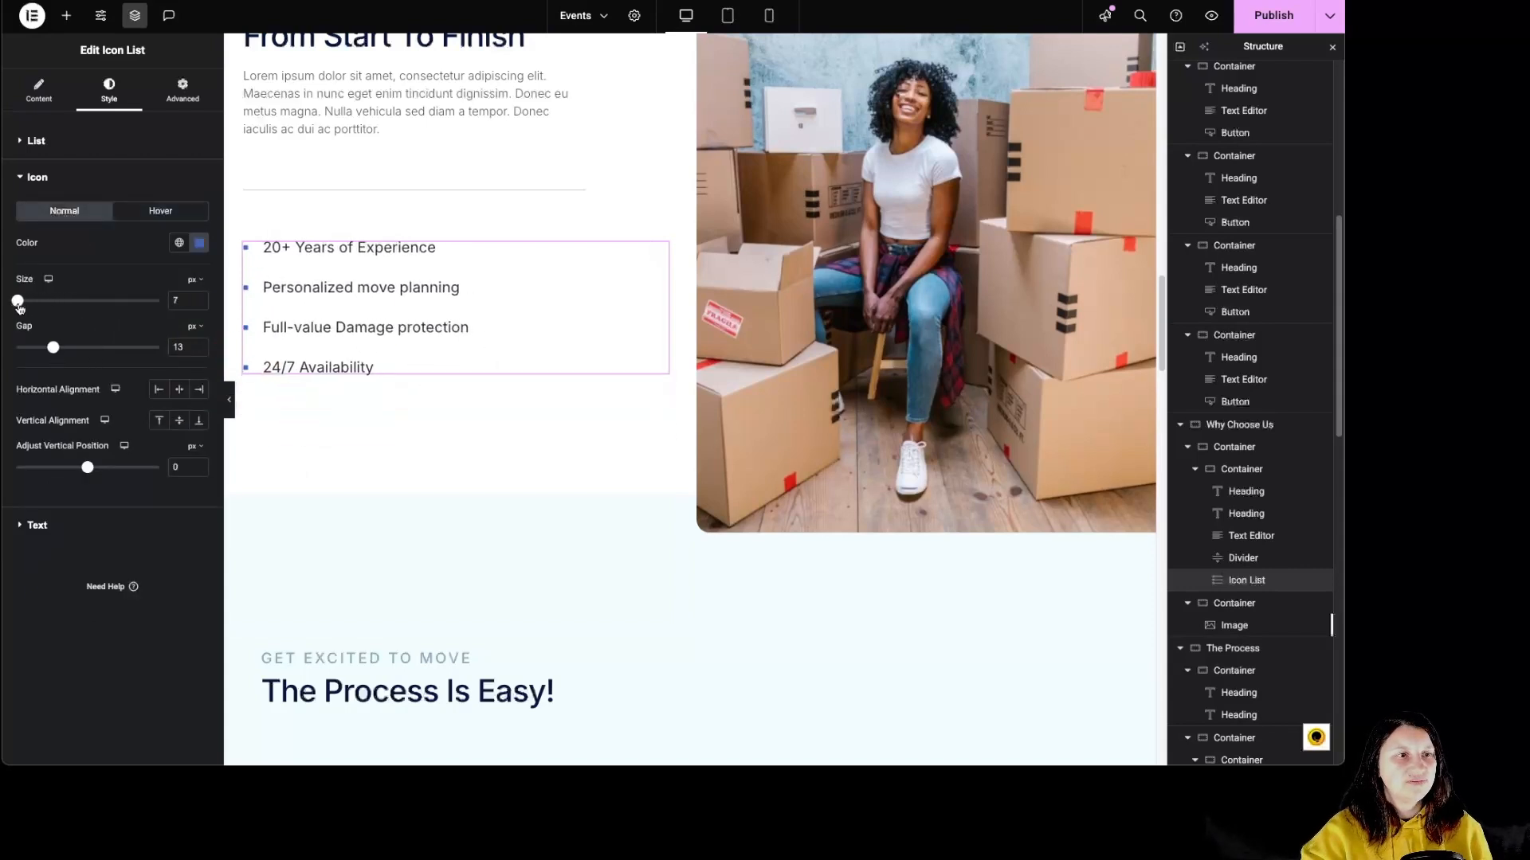
pyautogui.click(159, 395)
pyautogui.click(180, 395)
pyautogui.click(200, 391)
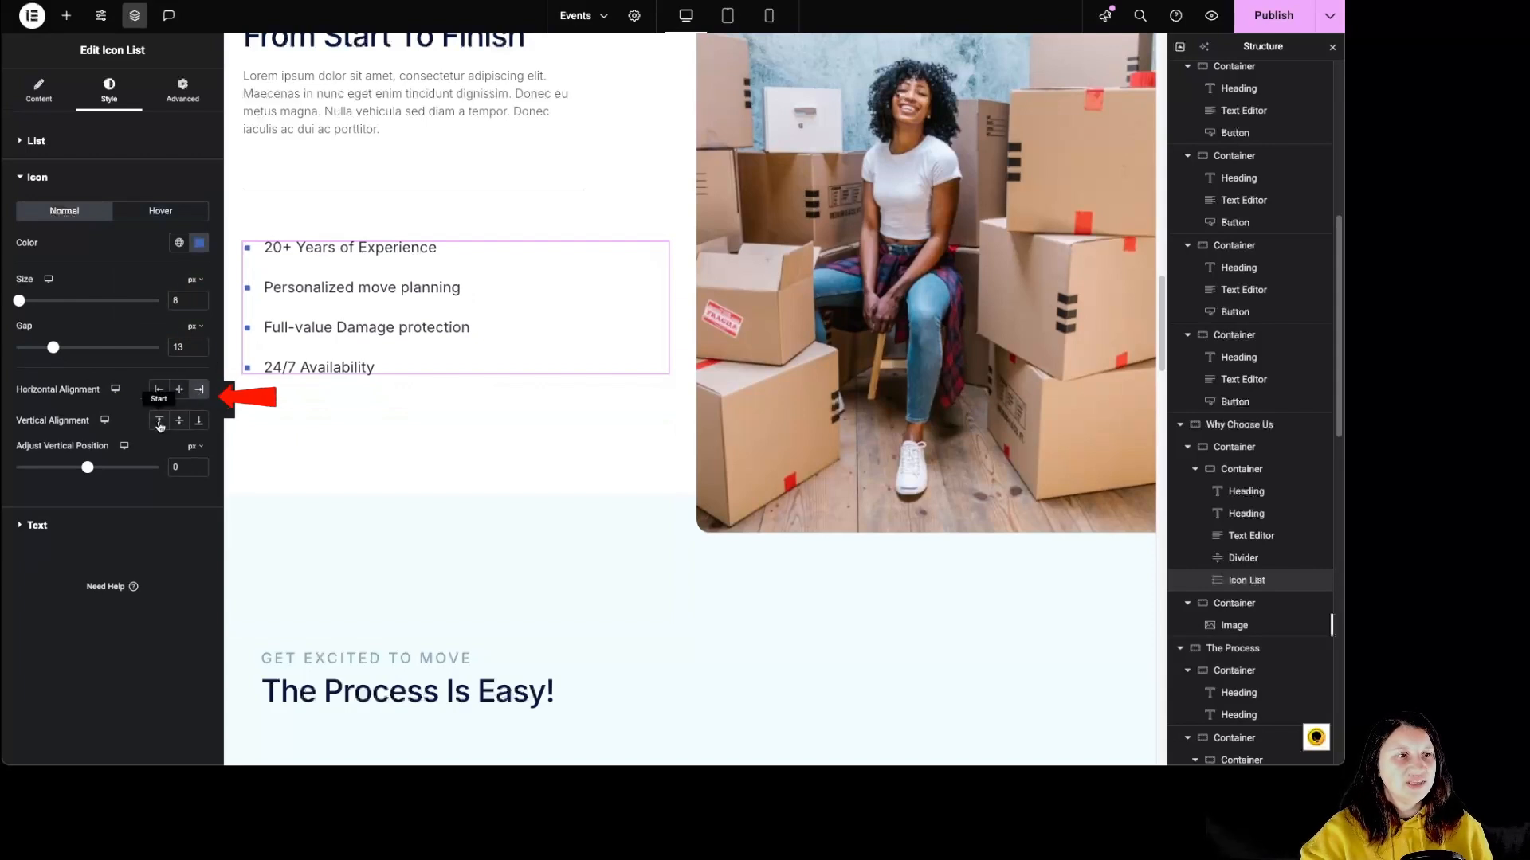
pyautogui.click(199, 420)
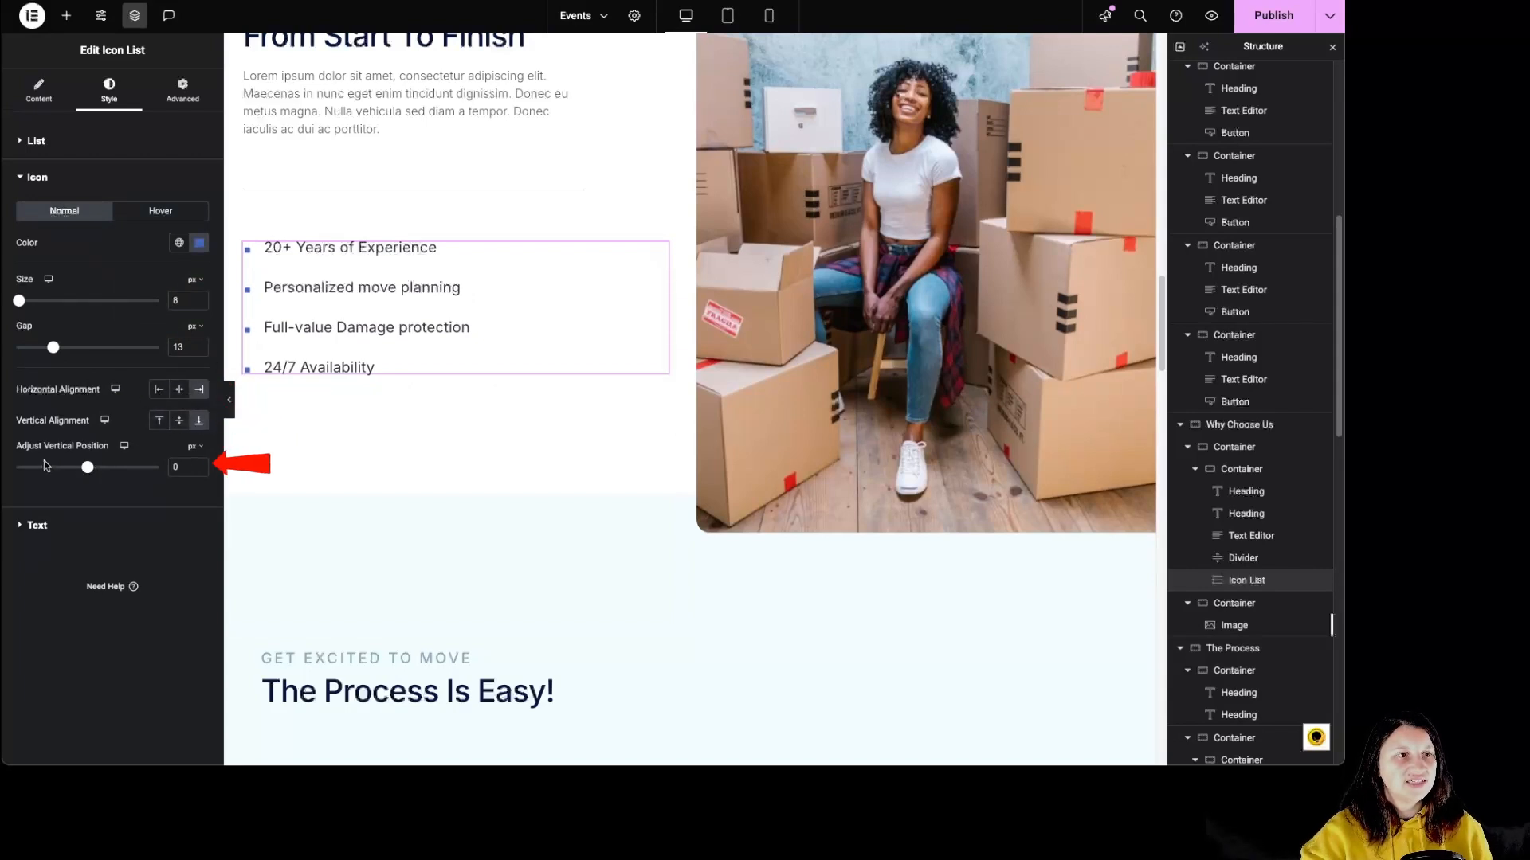
pyautogui.moveTo(85, 470); pyautogui.dragTo(53, 470)
# Check the typography options of the icon list's text and try light blue #96BFFF as its normal color.
pyautogui.click(37, 524)
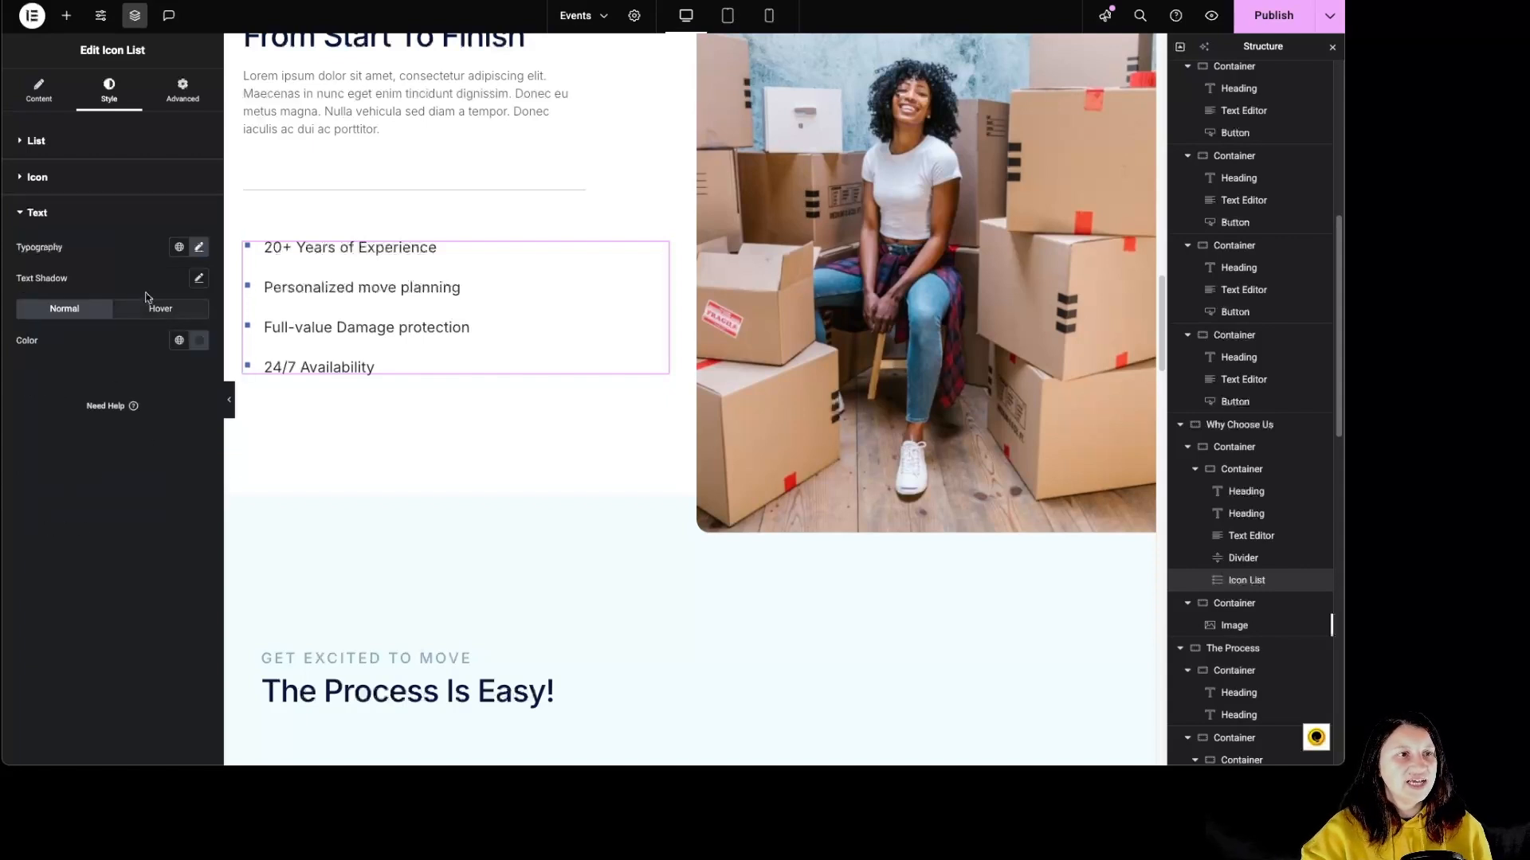
pyautogui.click(198, 247)
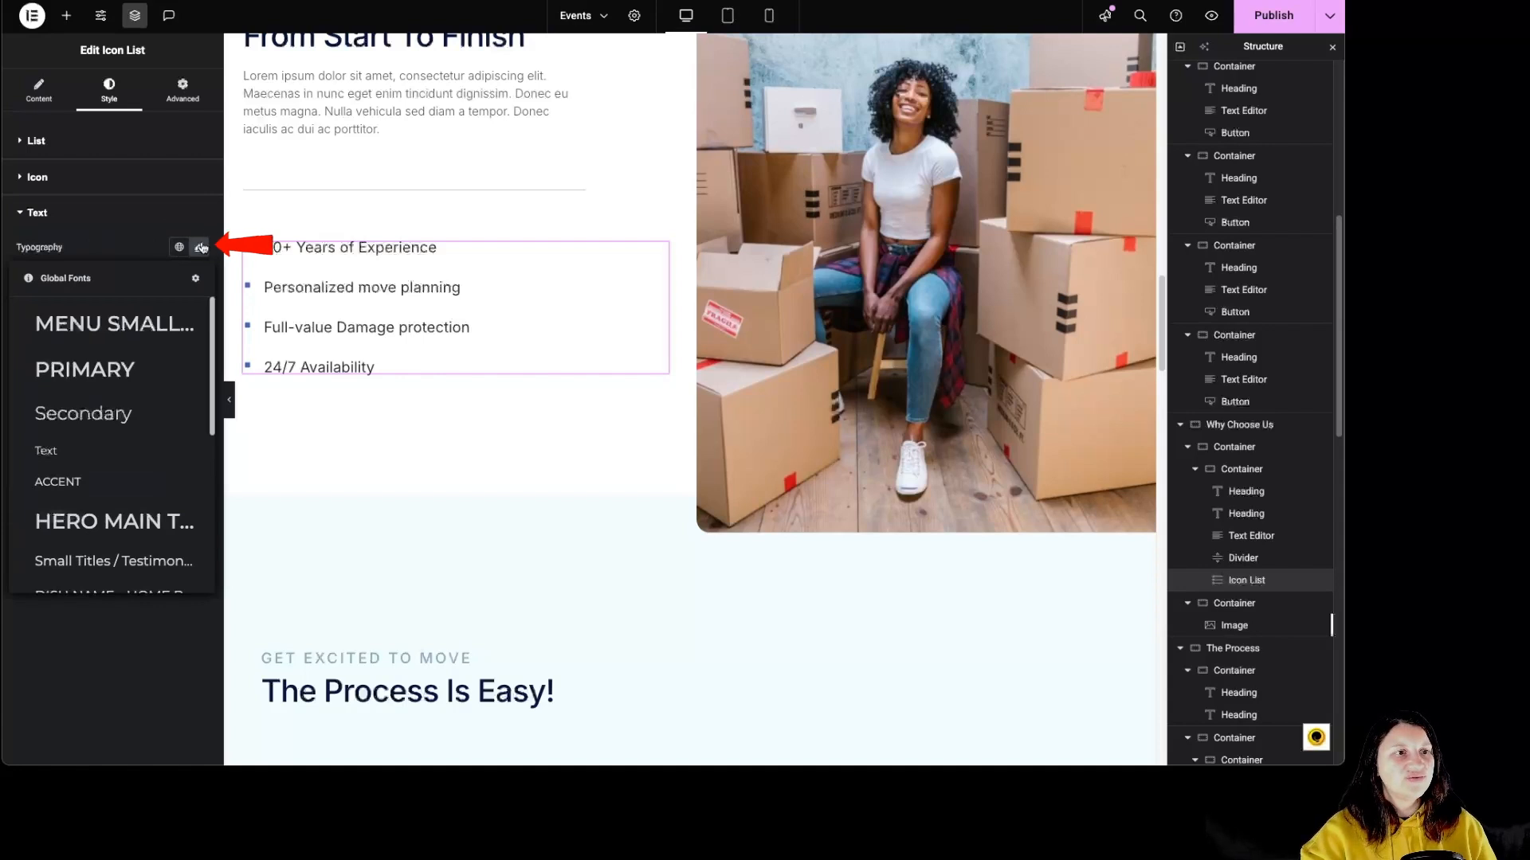
pyautogui.click(199, 247)
pyautogui.click(94, 237)
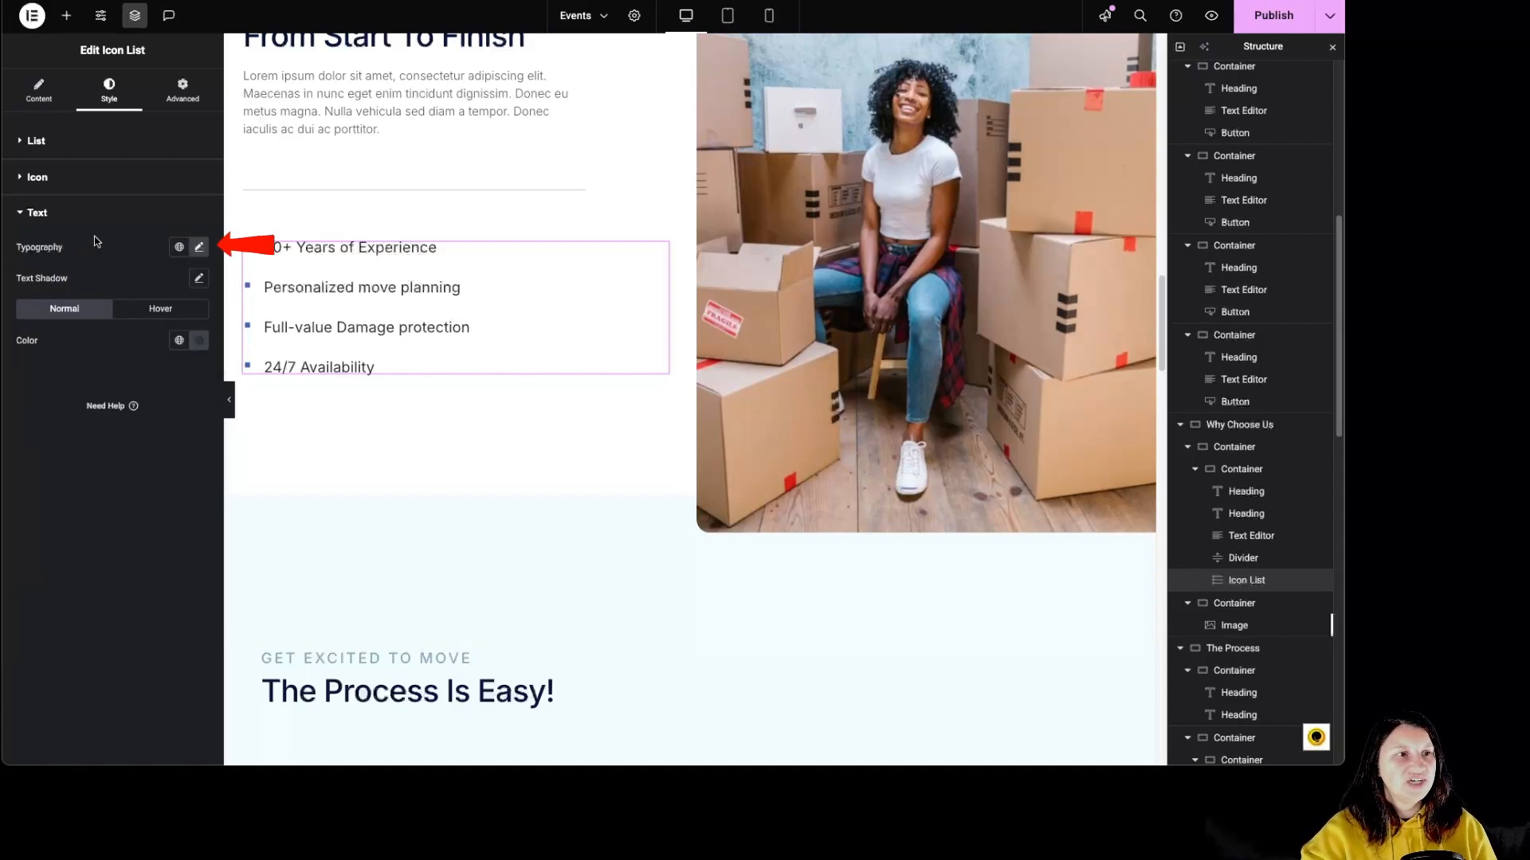
pyautogui.click(200, 340)
pyautogui.click(184, 400)
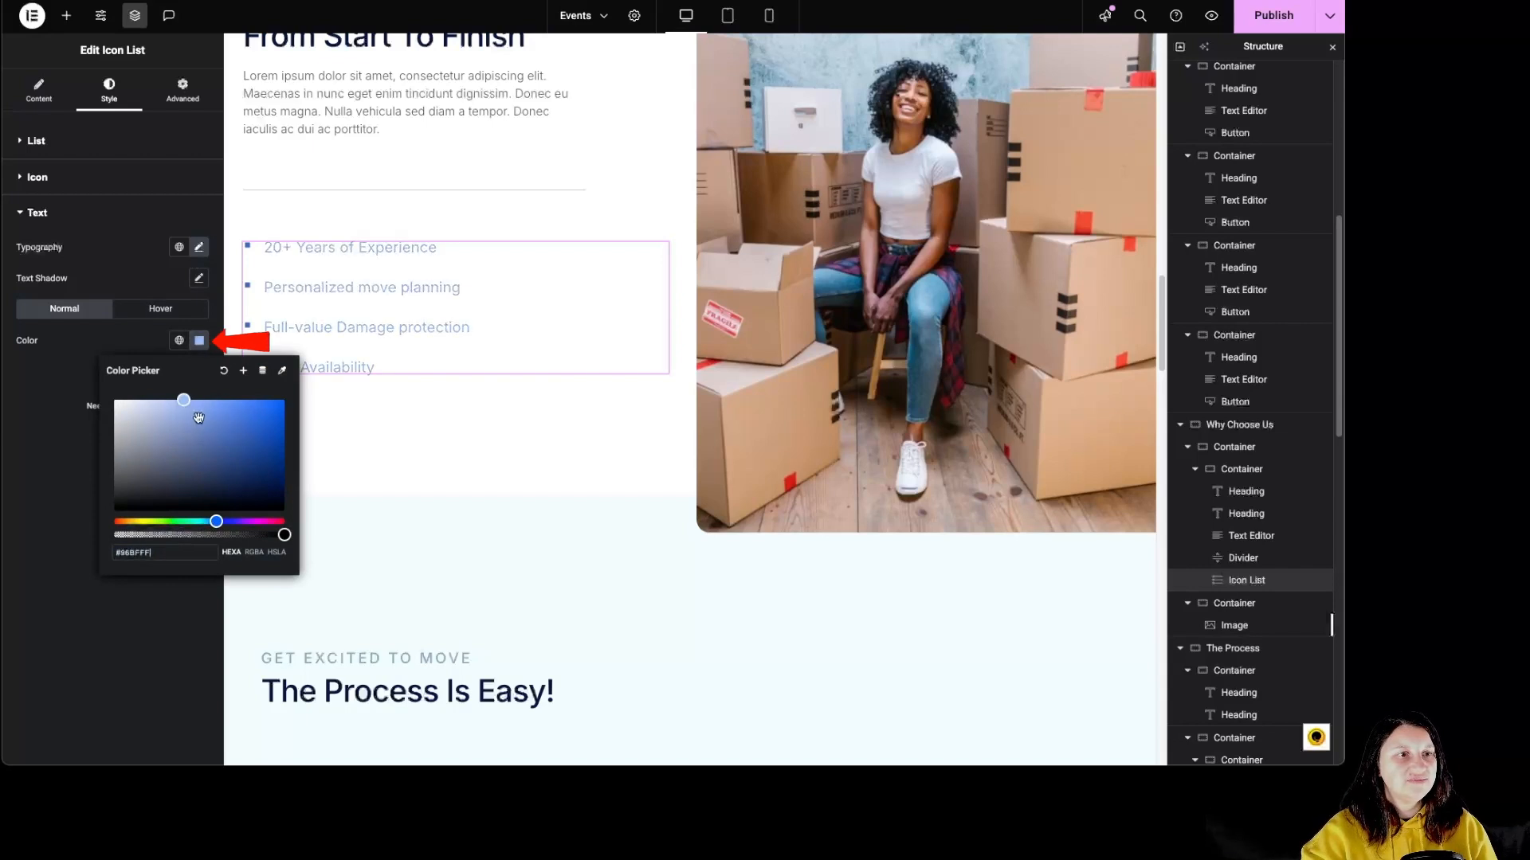
# Try dark red #4D0000 as the icon list text's hover color with a transition duration of 1.7 seconds.
pyautogui.click(151, 309)
pyautogui.click(199, 340)
pyautogui.write('#440101')
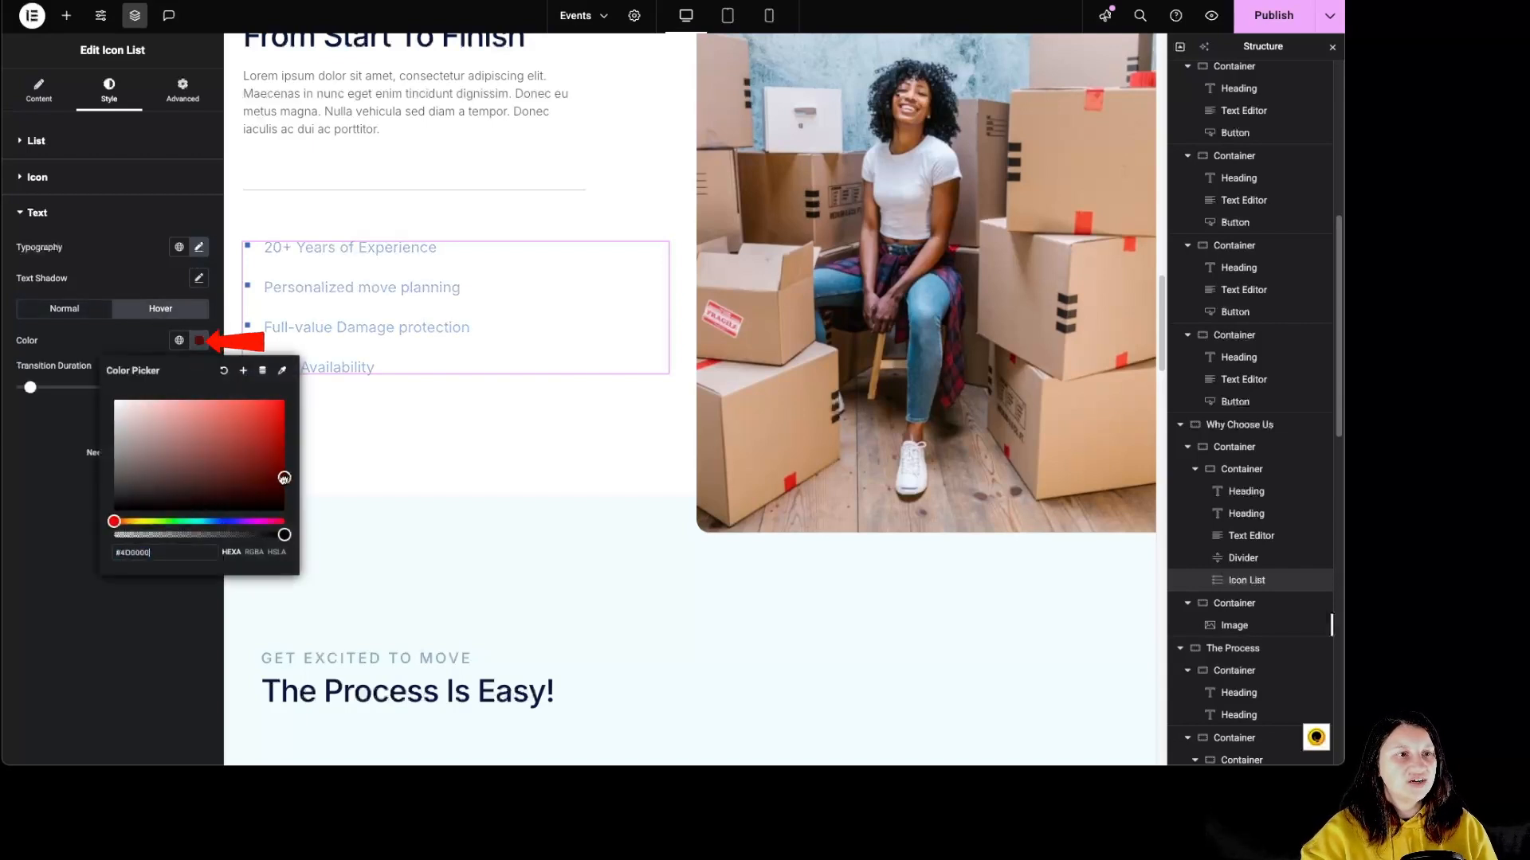
pyautogui.click(48, 489)
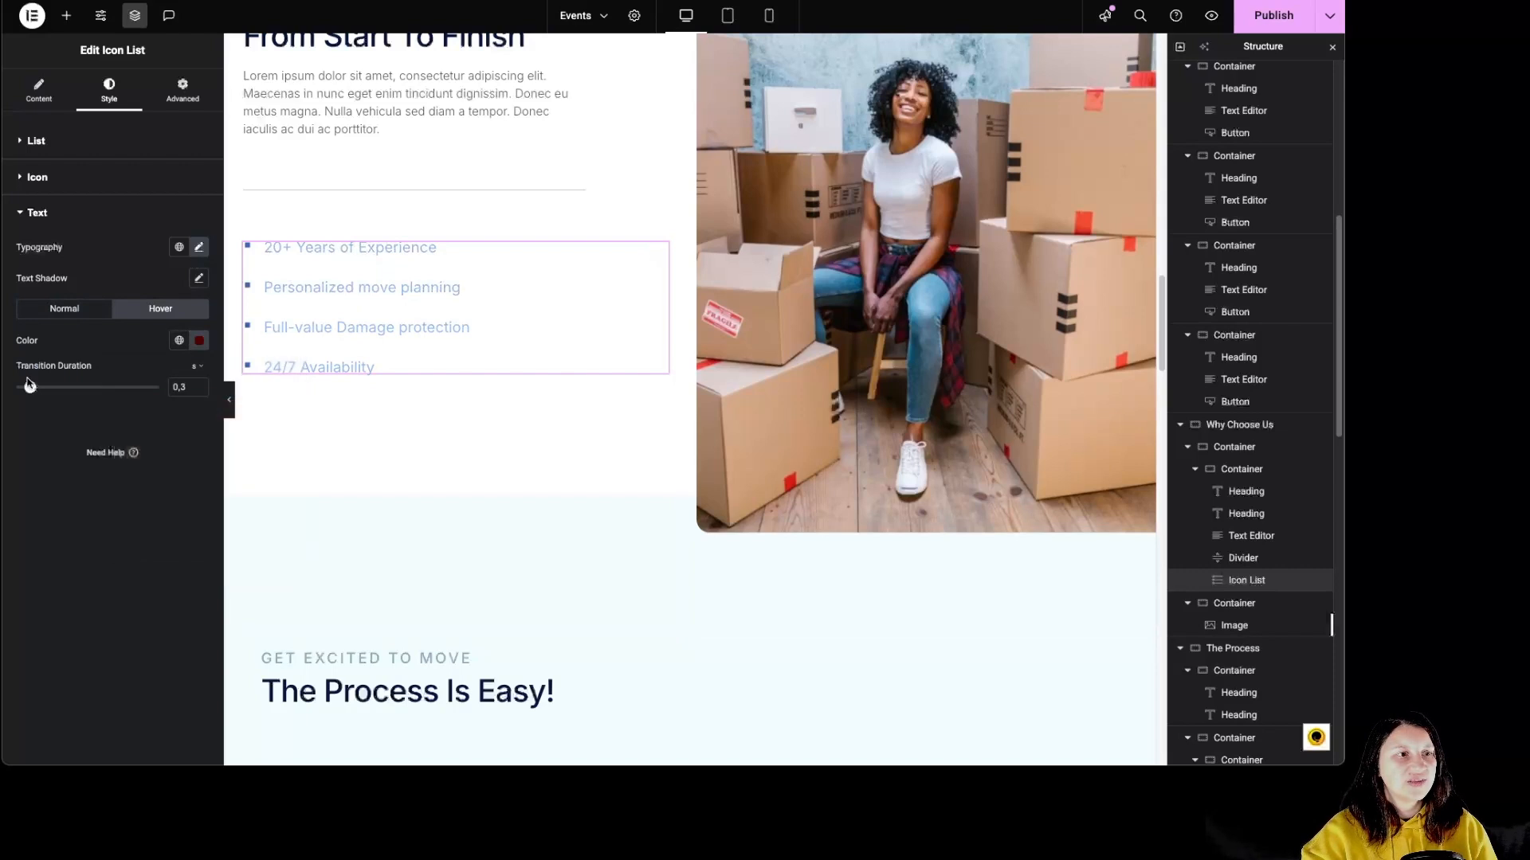
pyautogui.moveTo(30, 387); pyautogui.dragTo(76, 391)
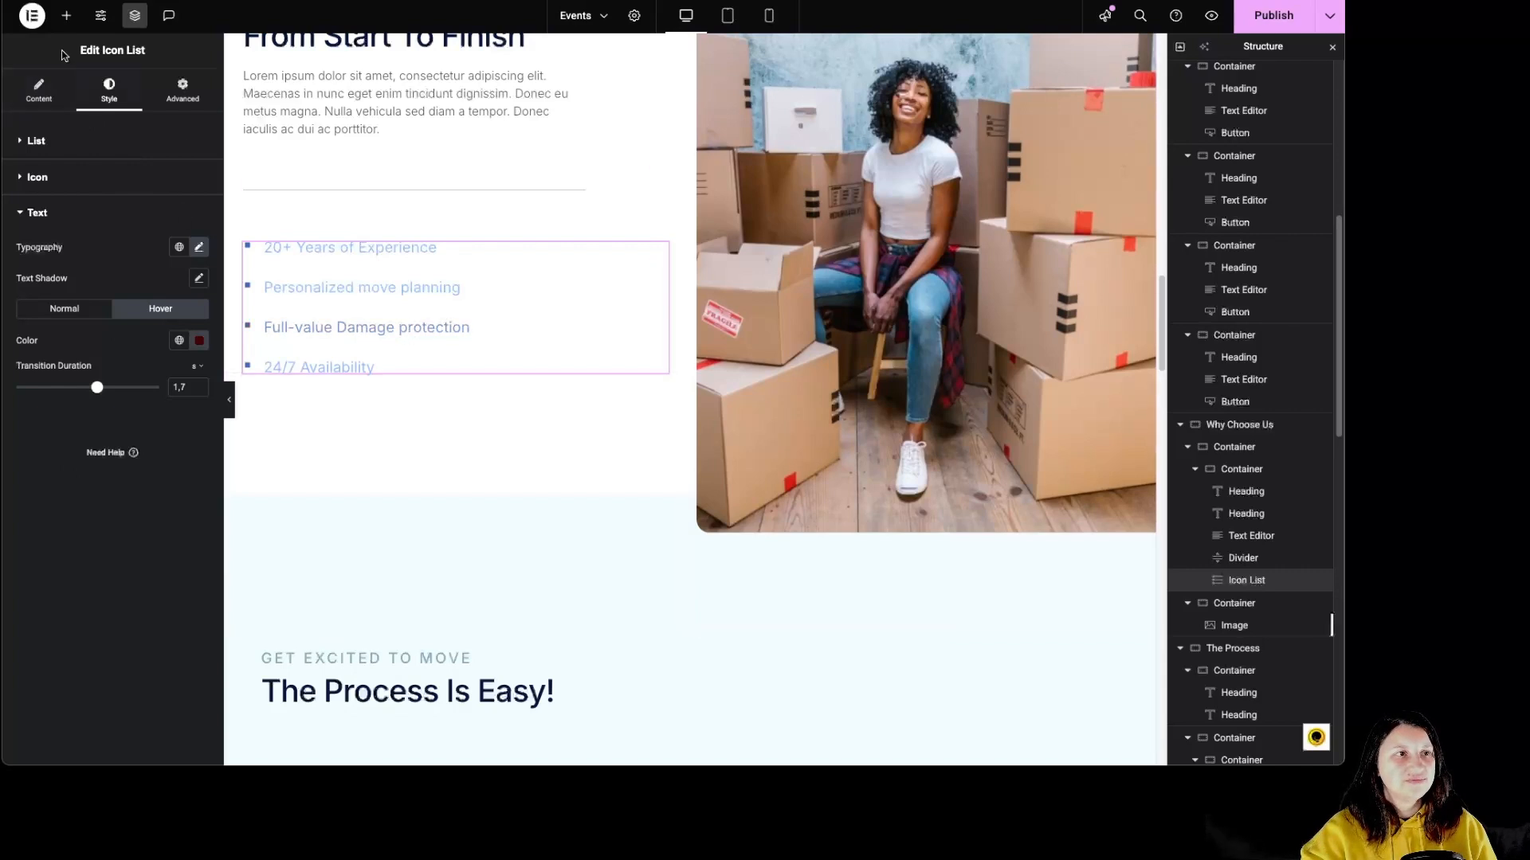
# Revert the page through its history to the Container Removed action that precedes all the icon list edits.
pyautogui.click(35, 22)
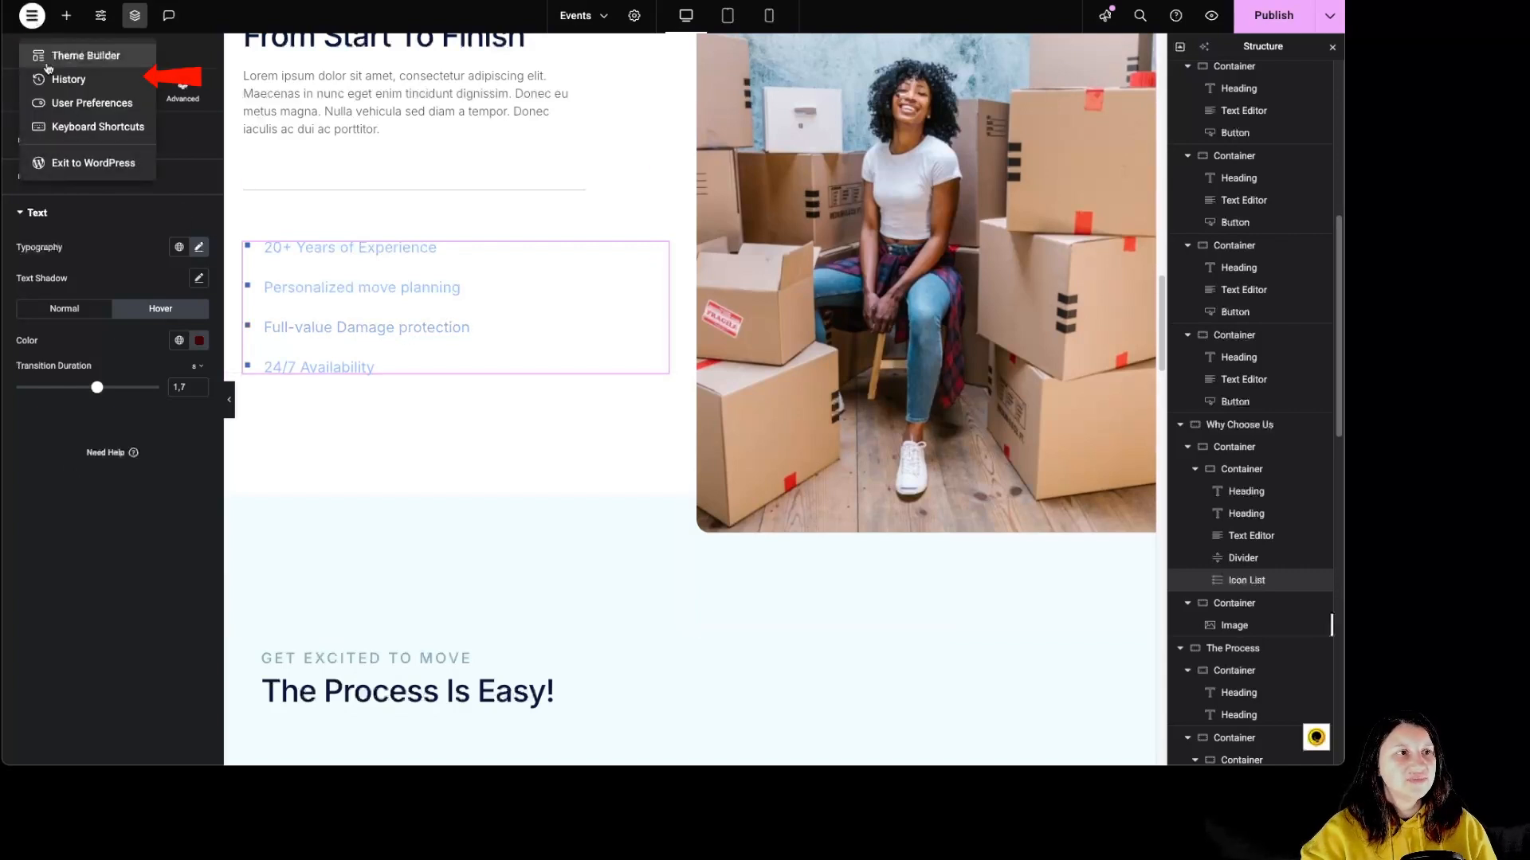
pyautogui.click(50, 75)
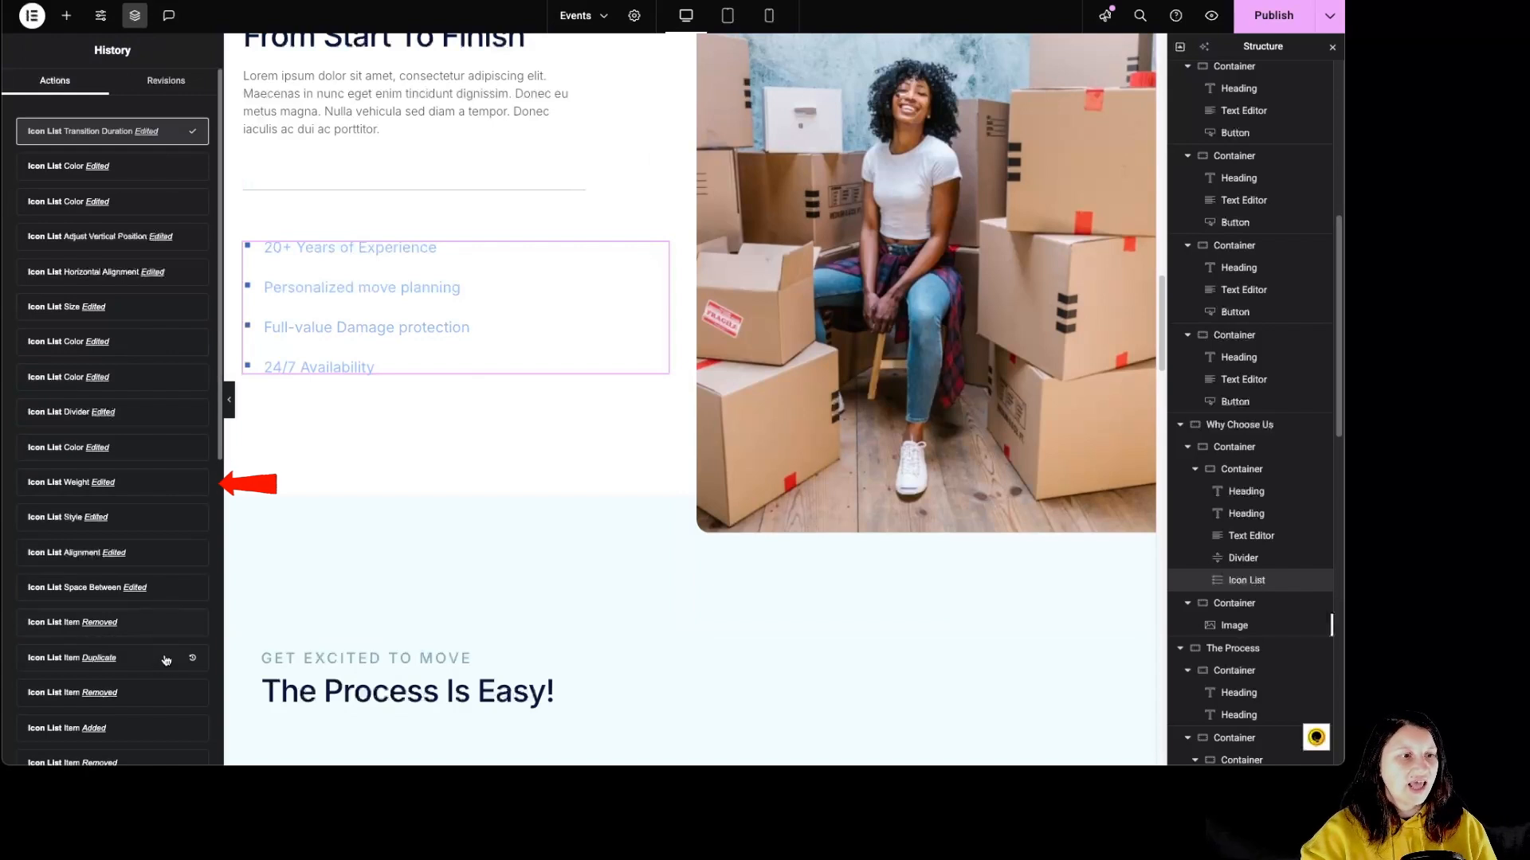
pyautogui.scroll(-3, 152, 558)
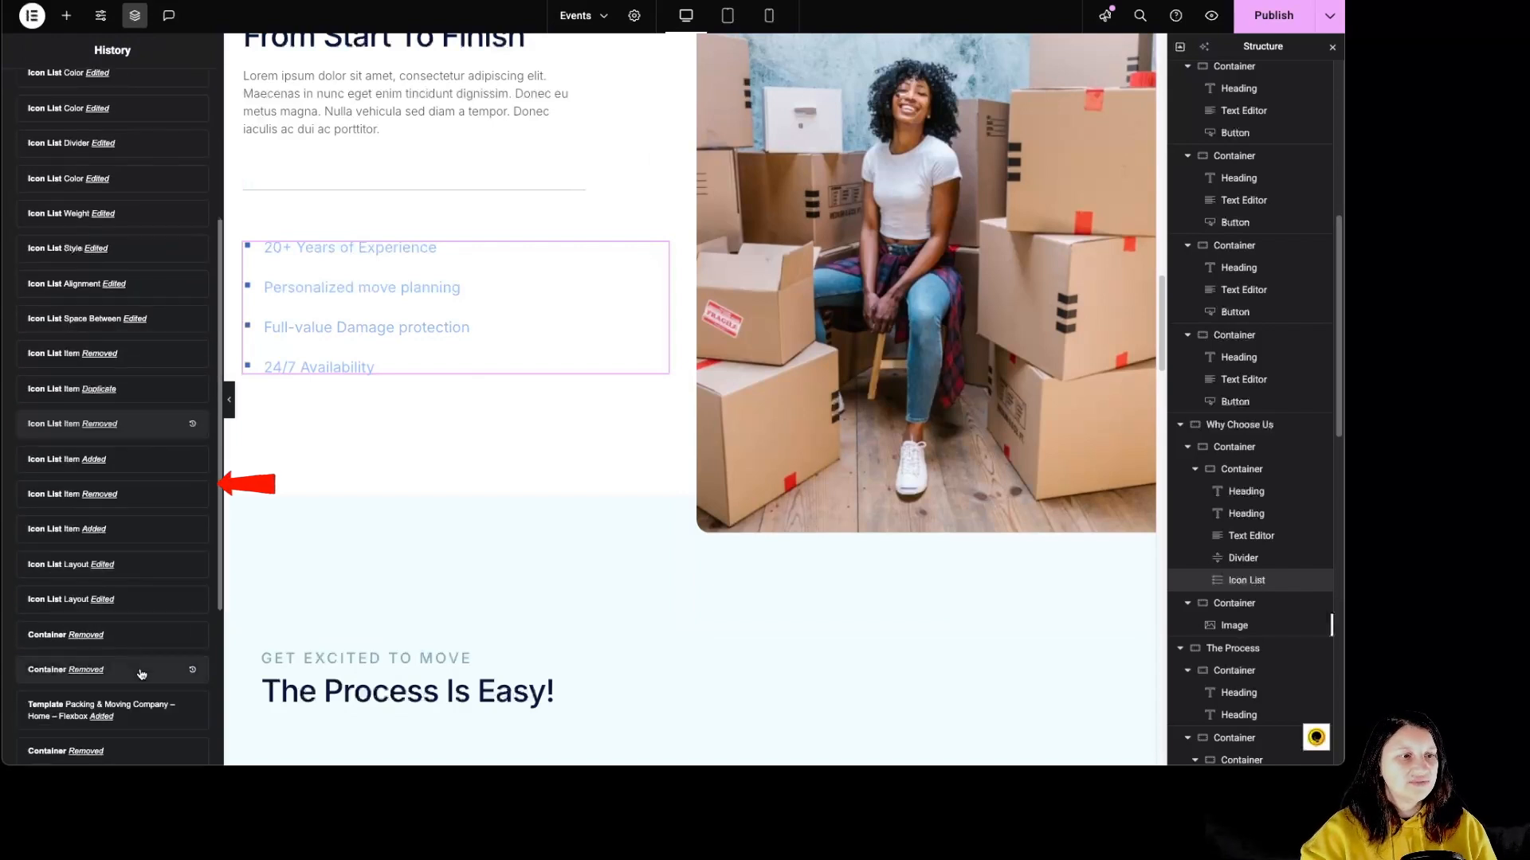
pyautogui.click(147, 504)
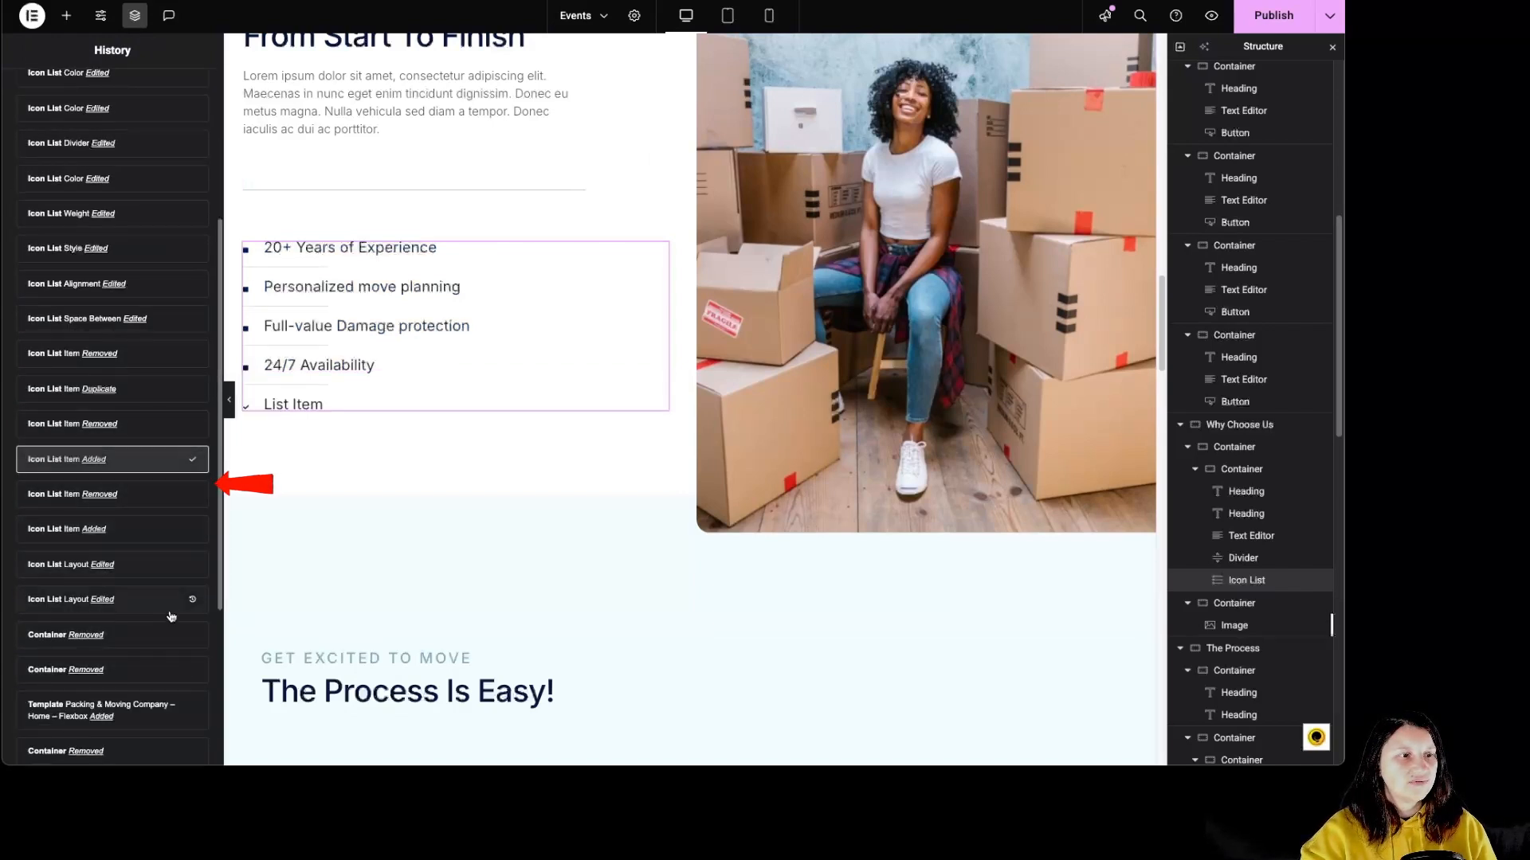
pyautogui.click(142, 635)
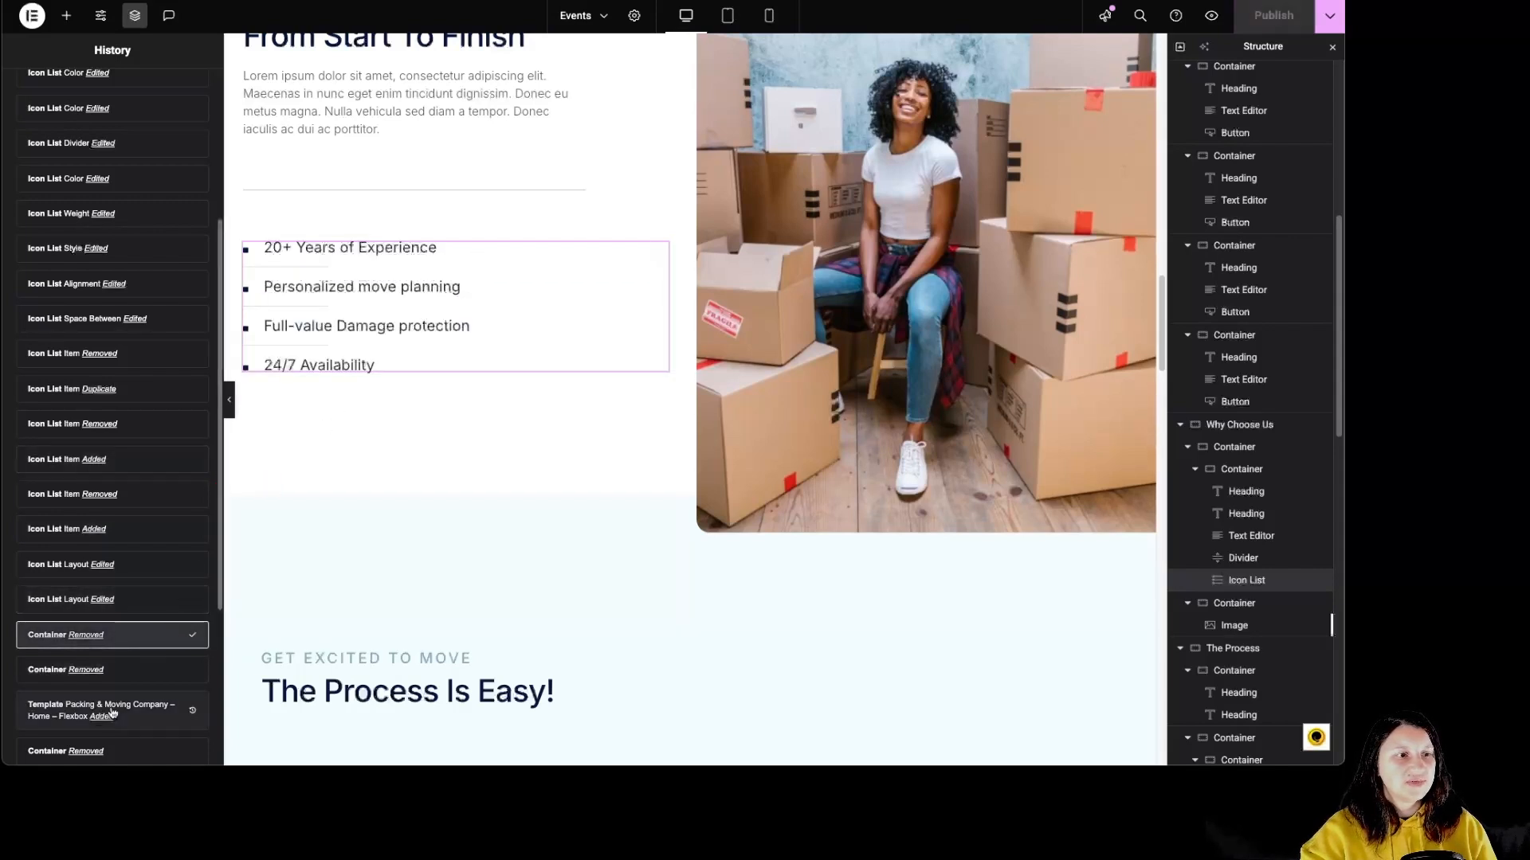
# Inspect The Process section's container and its Get Excited to move and The process is easy! headings.
pyautogui.scroll(-3, 628, 502)
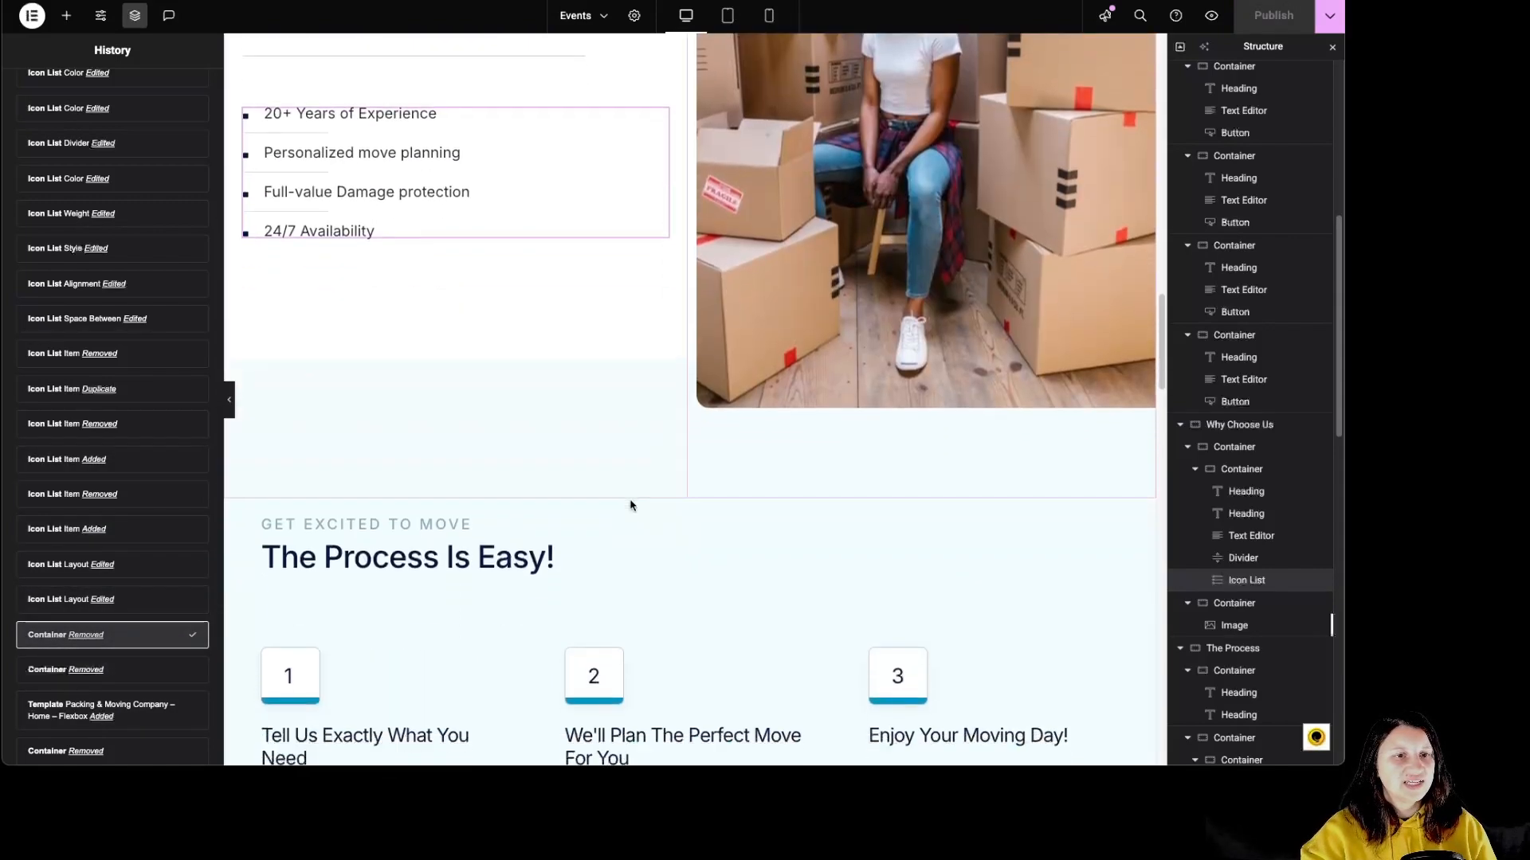
pyautogui.click(690, 418)
pyautogui.scroll(-2, 661, 451)
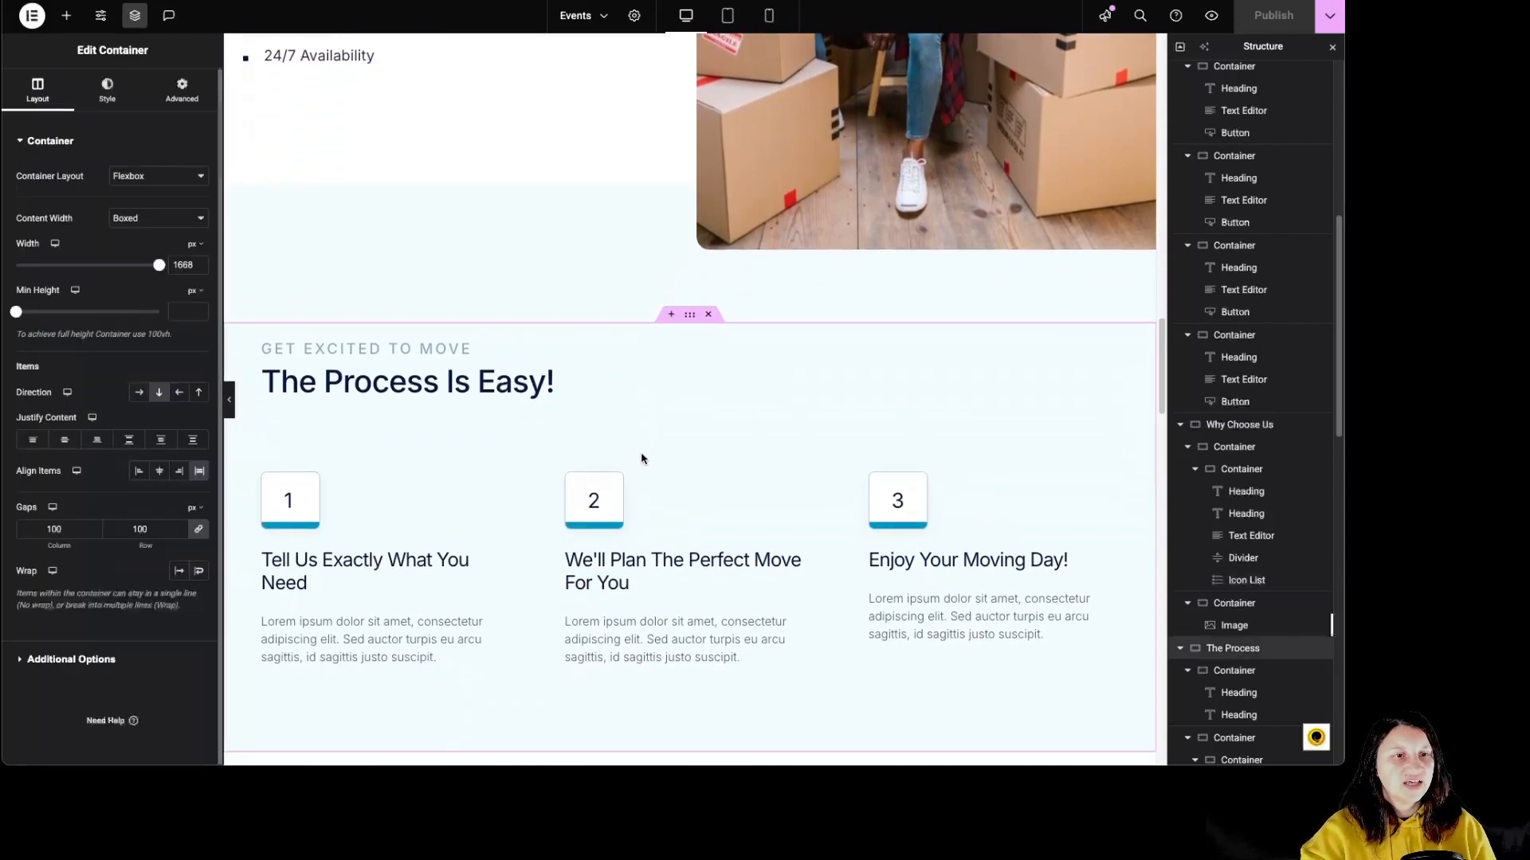
pyautogui.click(452, 304)
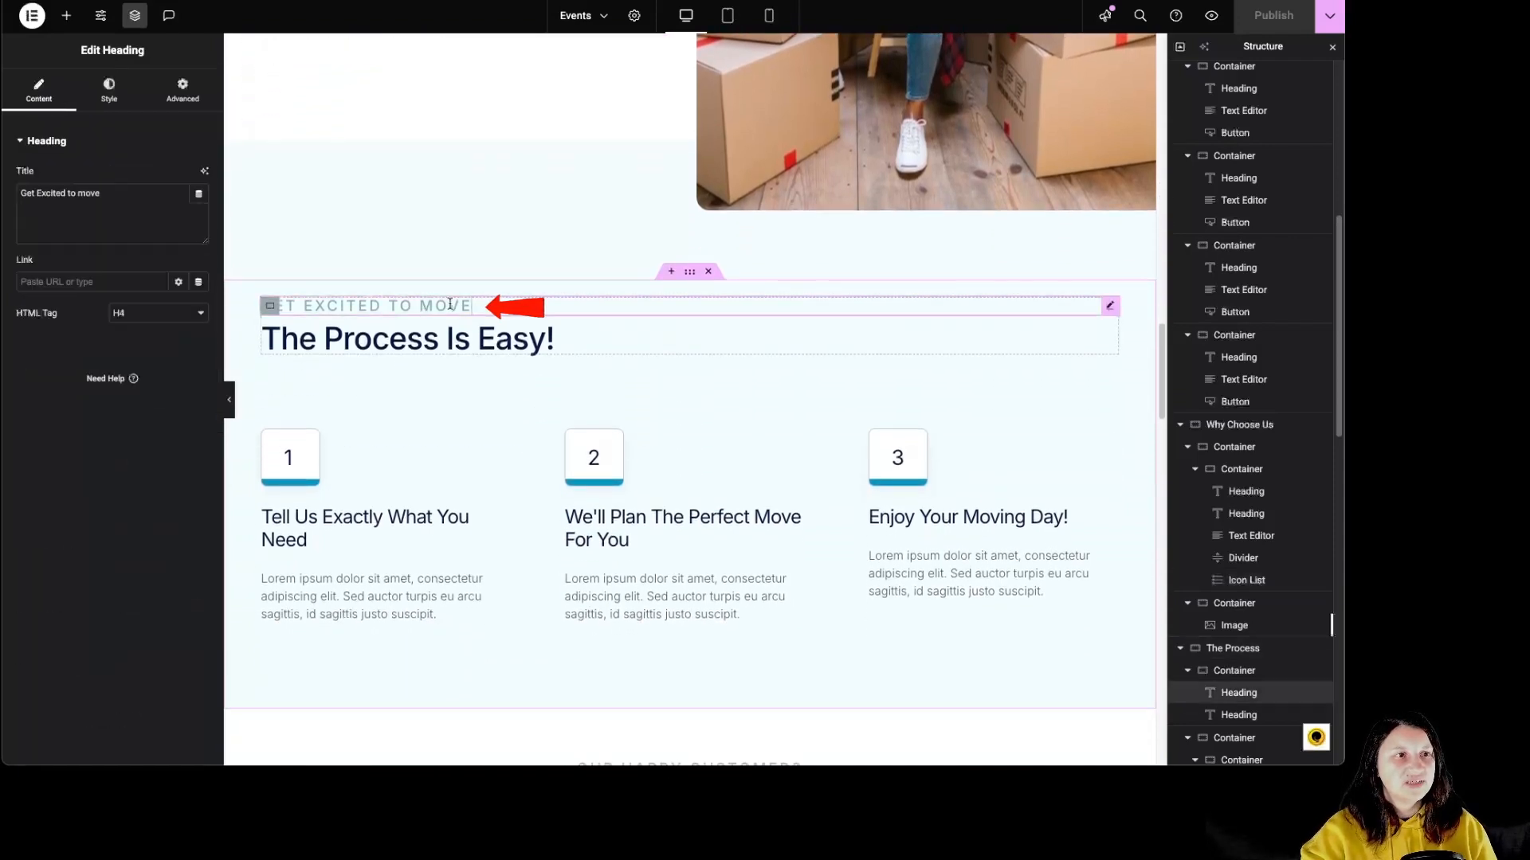
pyautogui.click(421, 339)
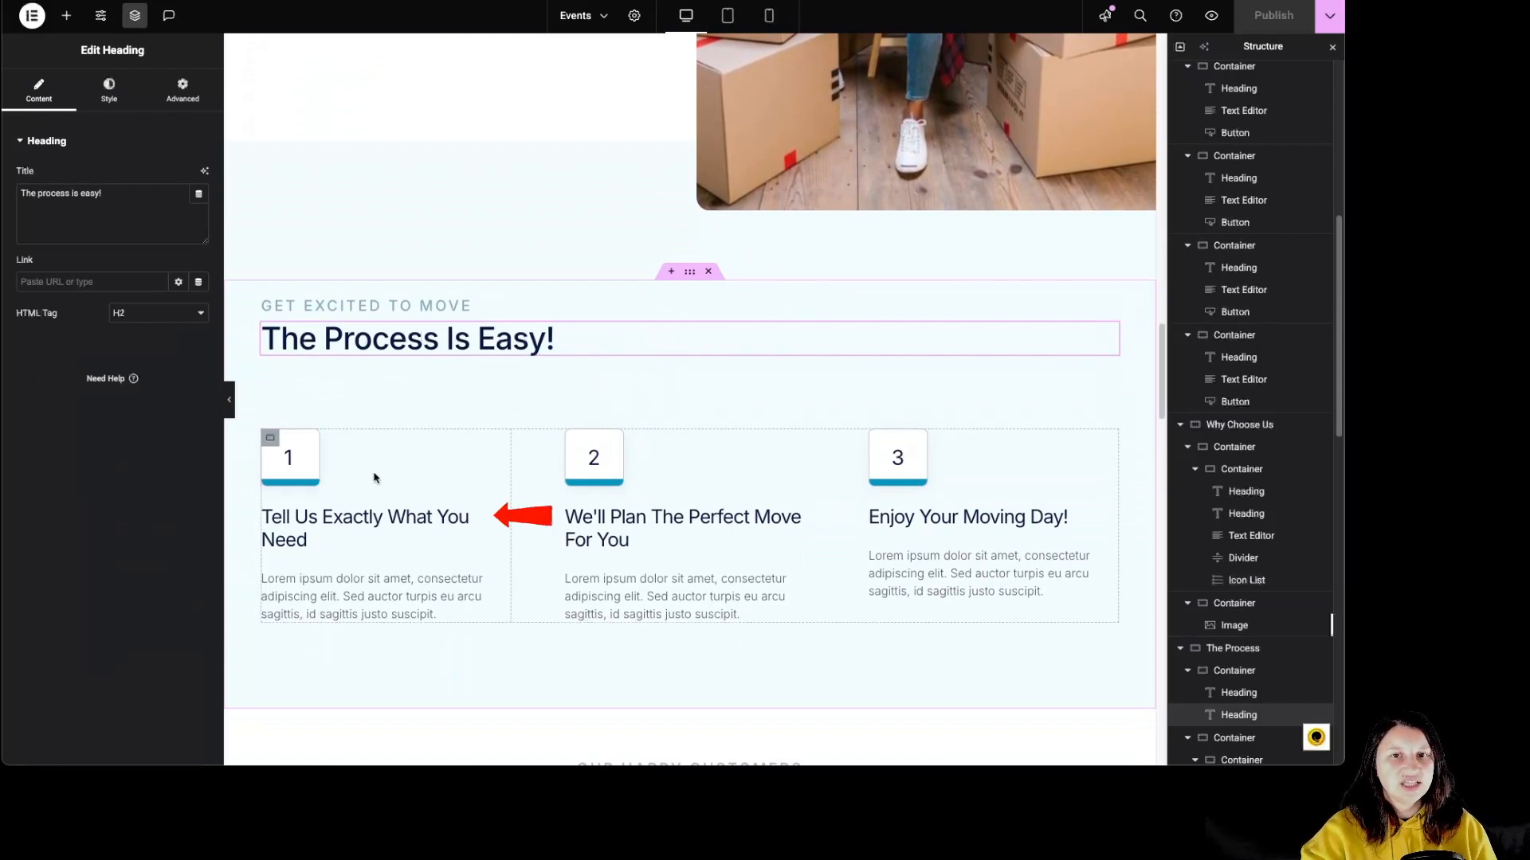
# Inspect the first process step's container with its number heading, title heading and text editor.
pyautogui.click(270, 437)
pyautogui.scroll(-5, 1217, 547)
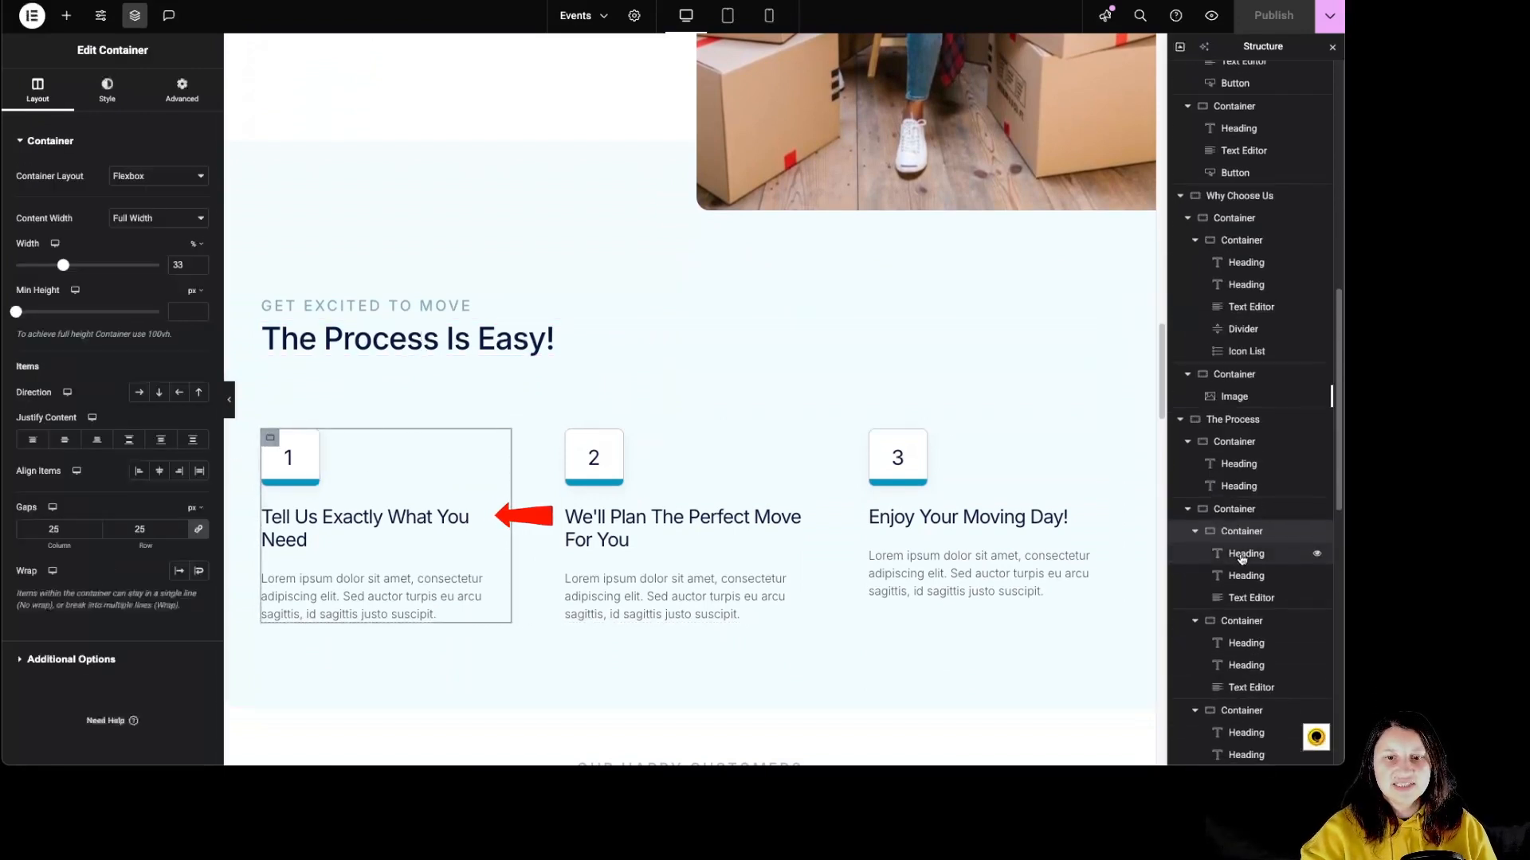
pyautogui.click(1257, 280)
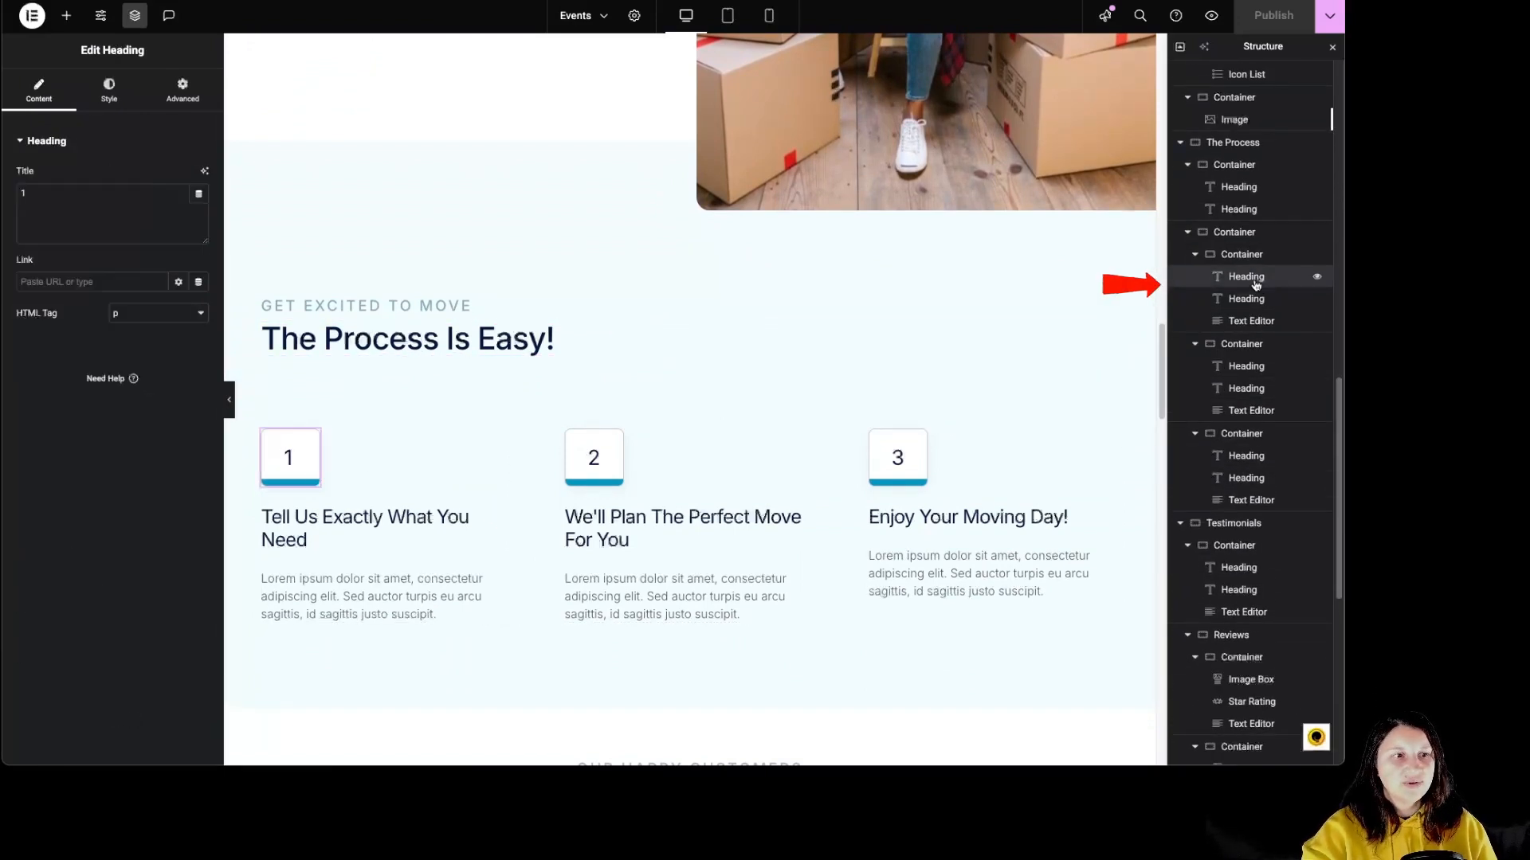
pyautogui.click(1251, 299)
pyautogui.click(1253, 320)
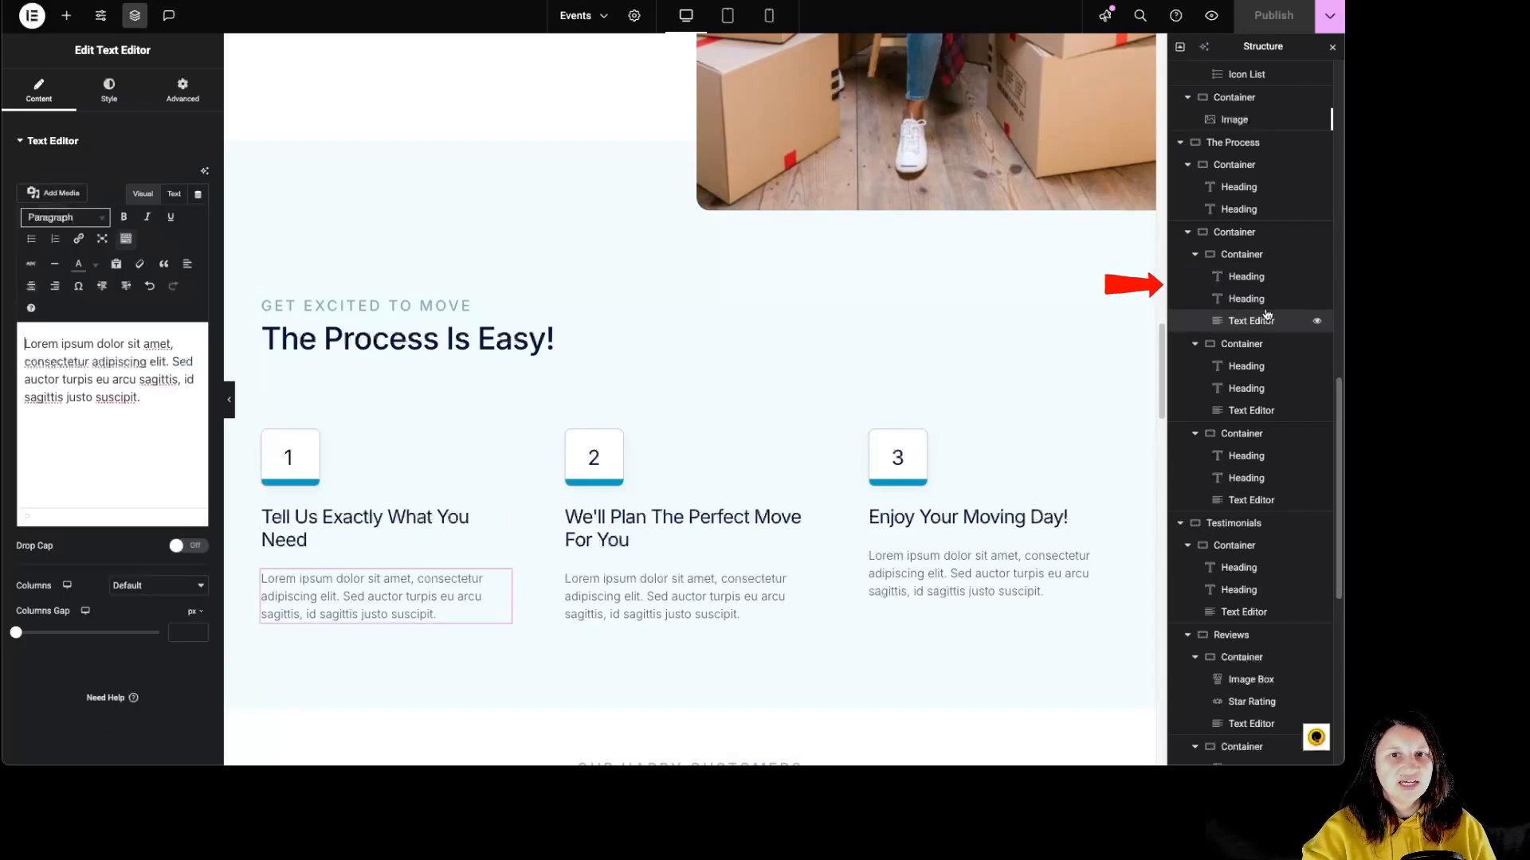
# Set the custom width of the first process step's number heading to 85 px.
pyautogui.click(1254, 277)
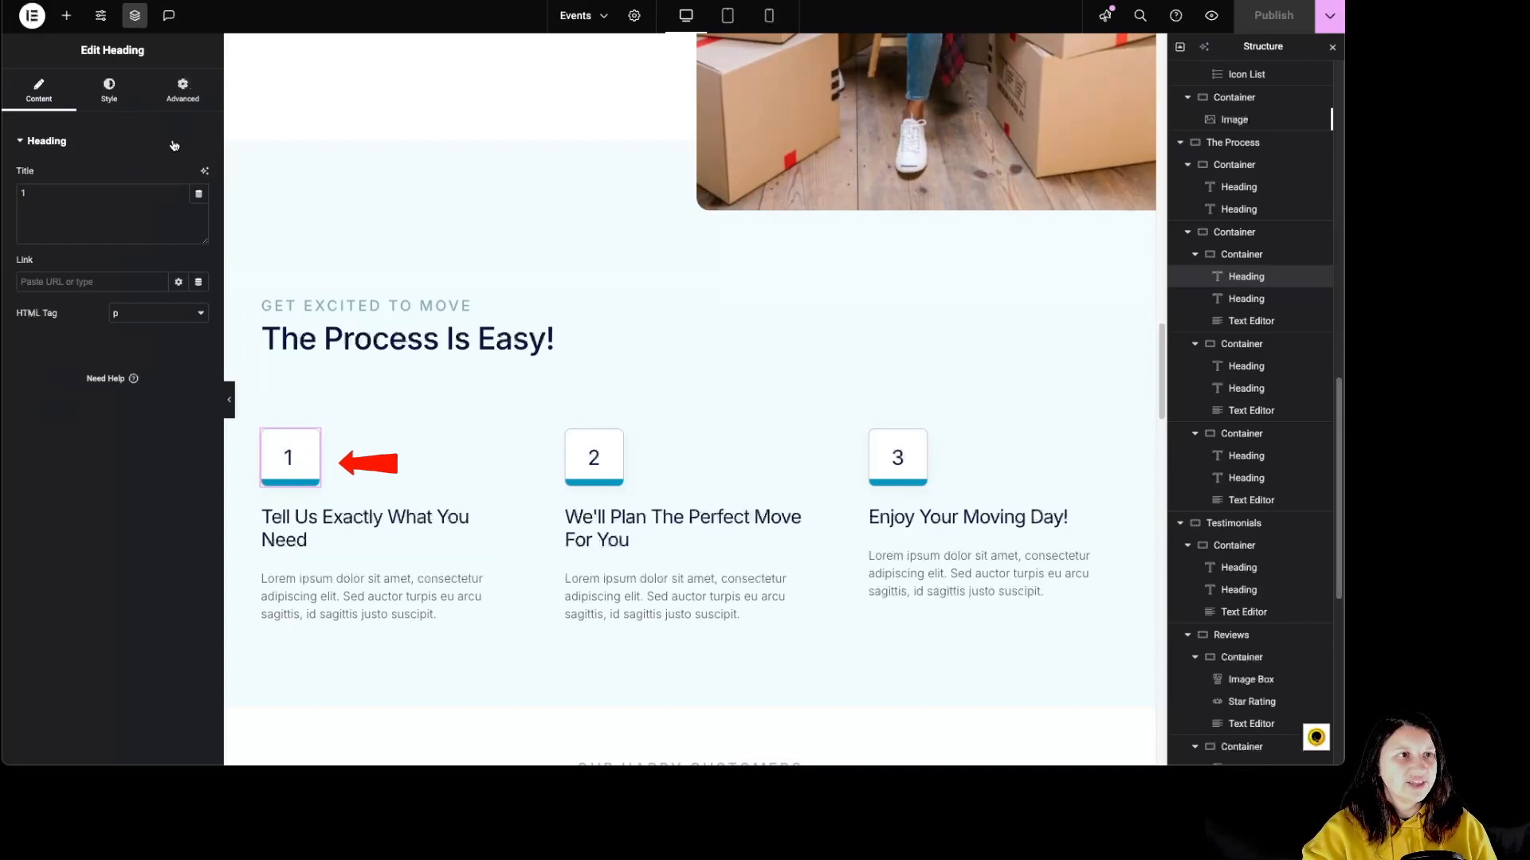
pyautogui.click(195, 96)
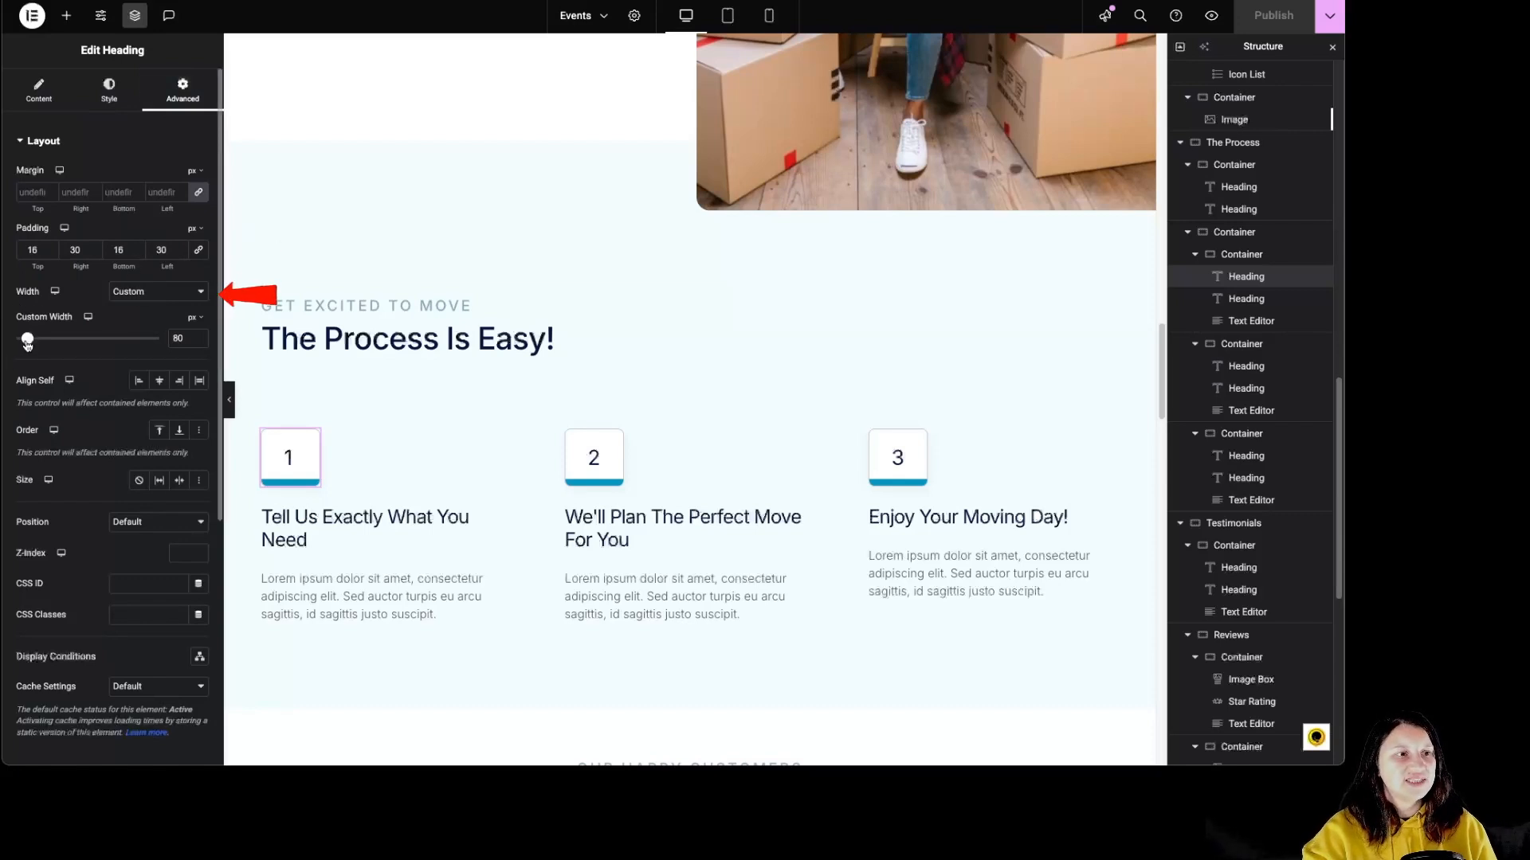
pyautogui.moveTo(27, 338)
pyautogui.mouseDown()
pyautogui.moveTo(44, 341)
pyautogui.moveTo(29, 341)
pyautogui.mouseUp()
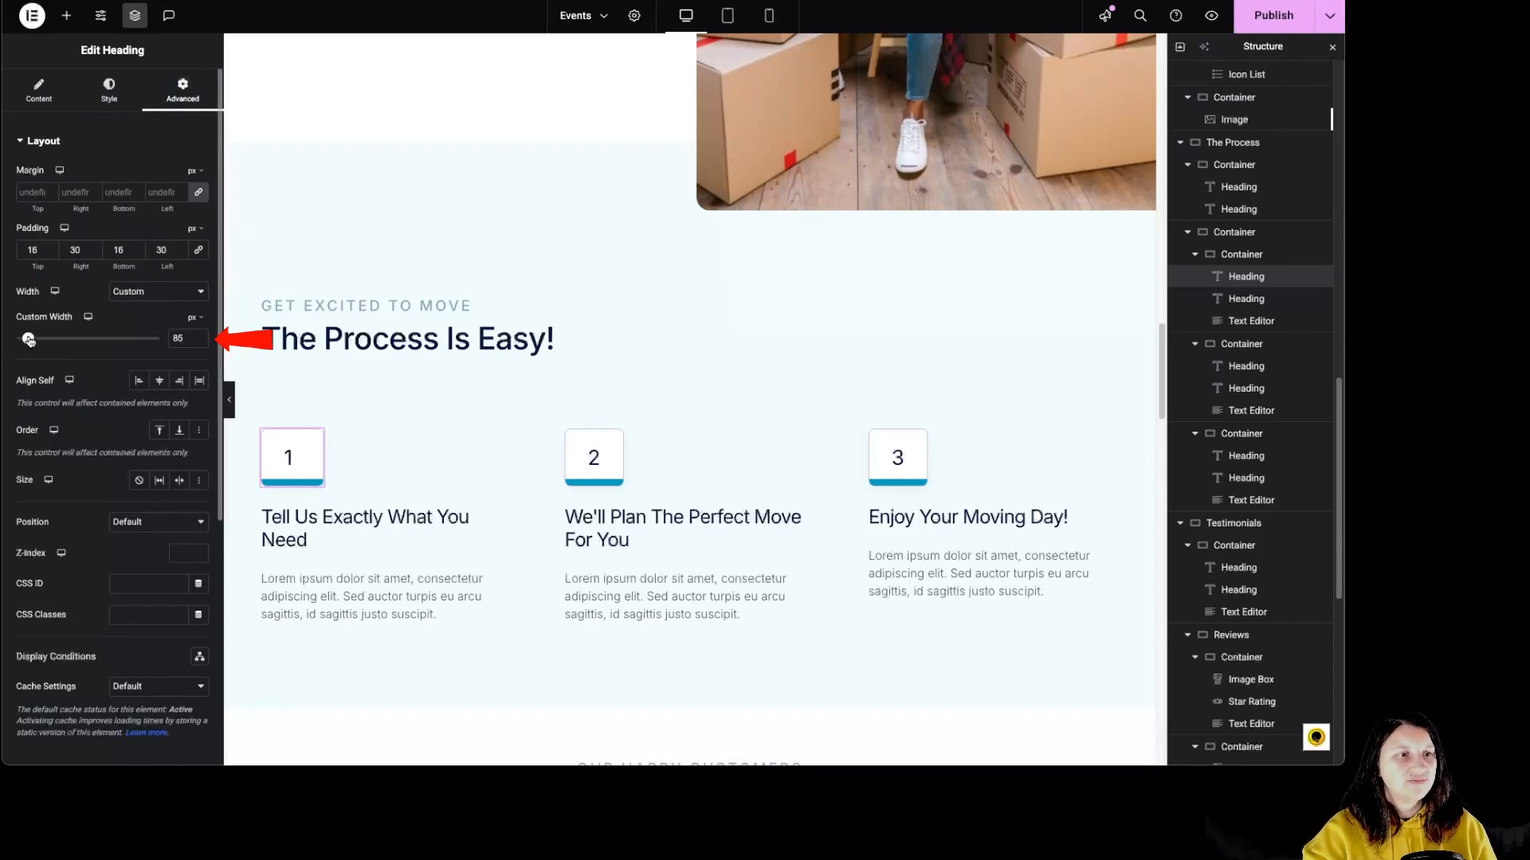
# Examine the background gradient and border settings of the first process step's number heading.
pyautogui.scroll(-5, 135, 446)
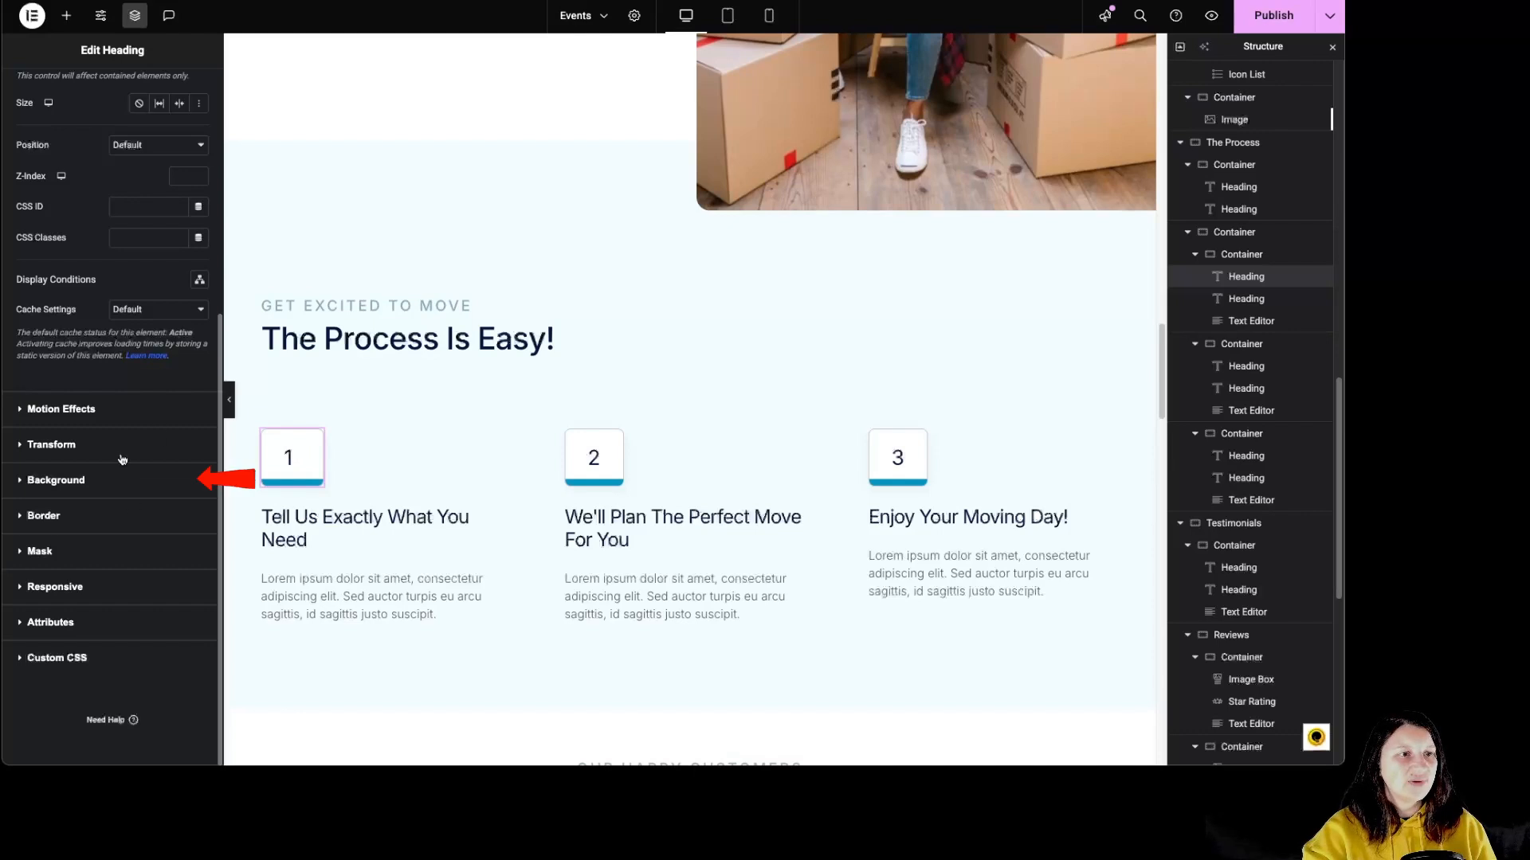
pyautogui.click(103, 488)
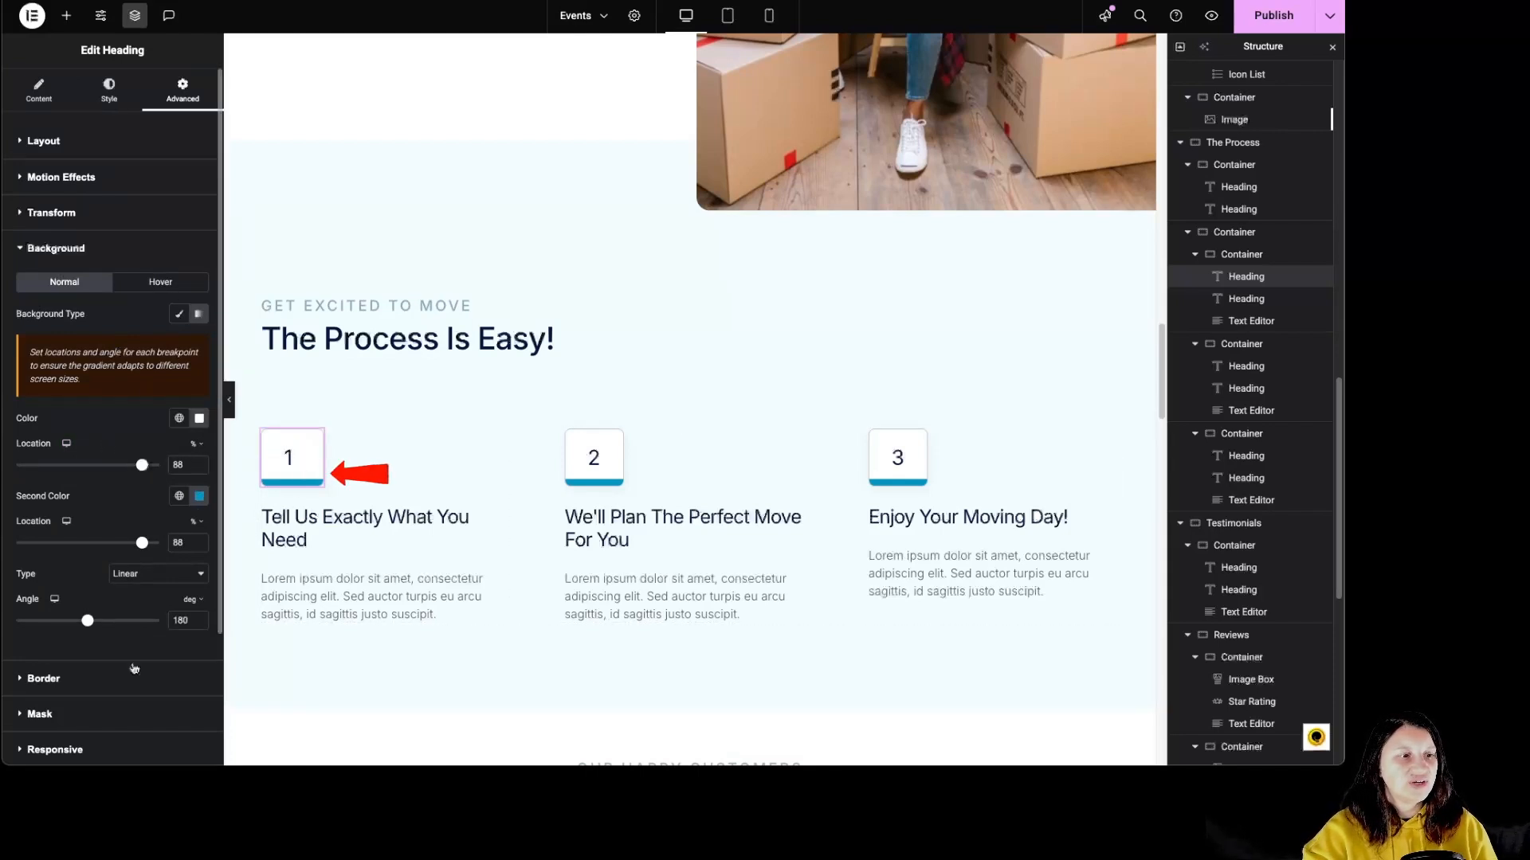
pyautogui.click(106, 681)
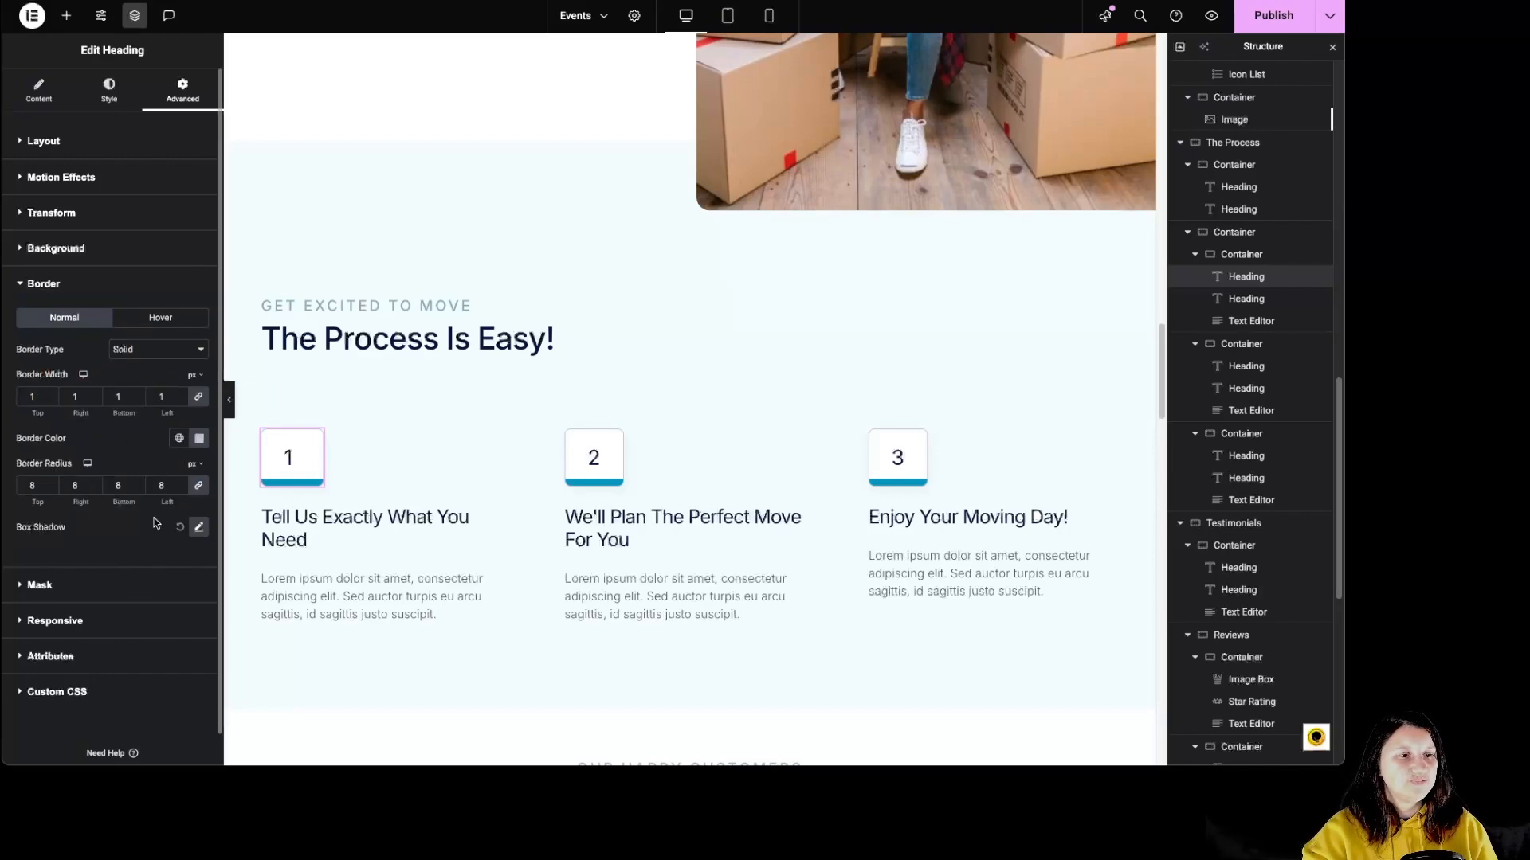
# Inspect the Testimonials section's container with its Our happy customers heading, main heading and text editor.
pyautogui.scroll(-6, 672, 577)
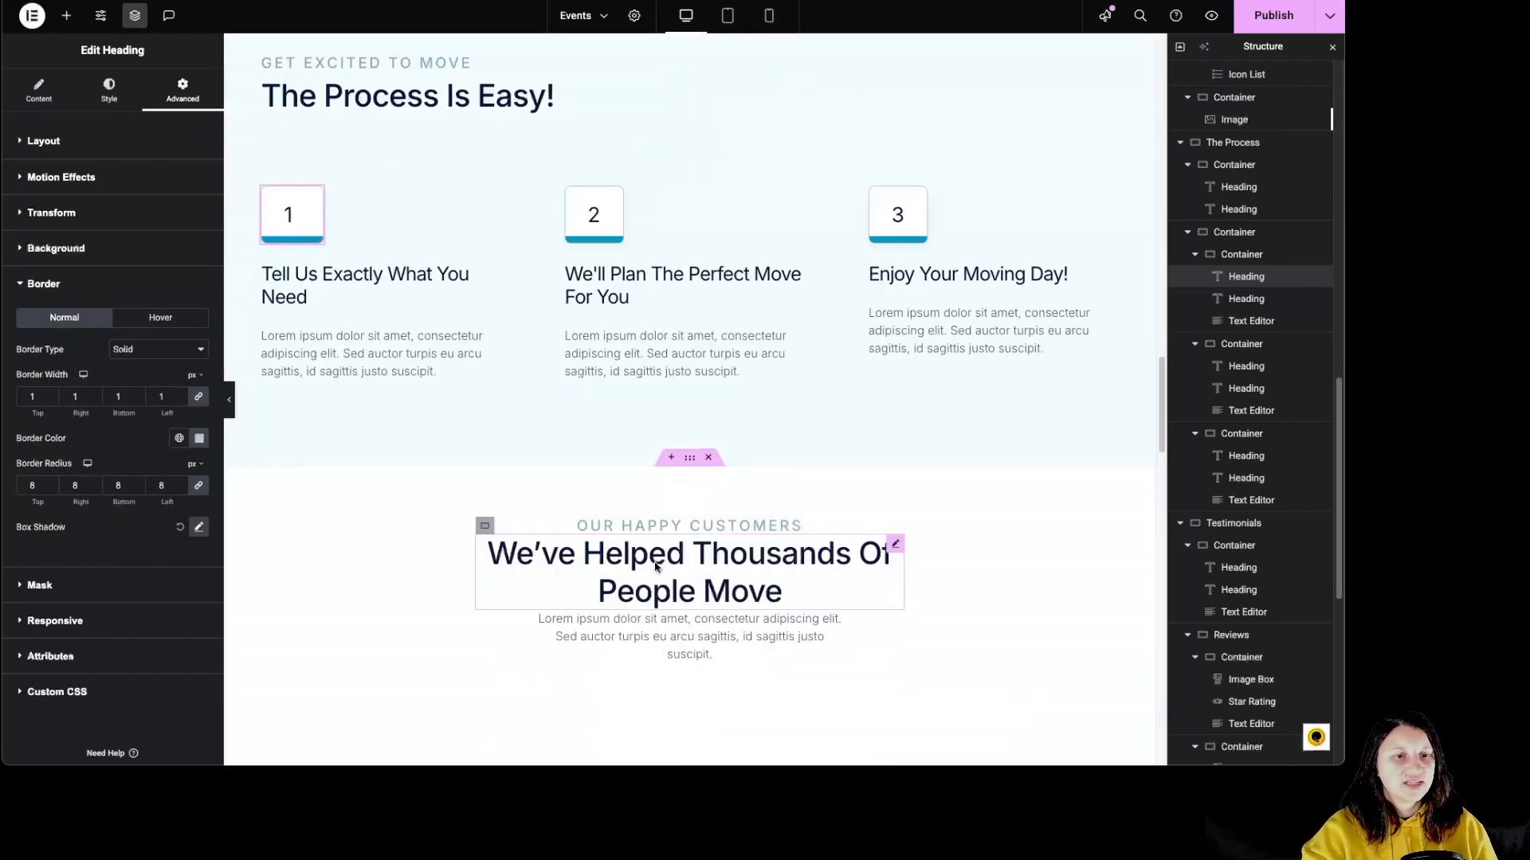
pyautogui.click(690, 253)
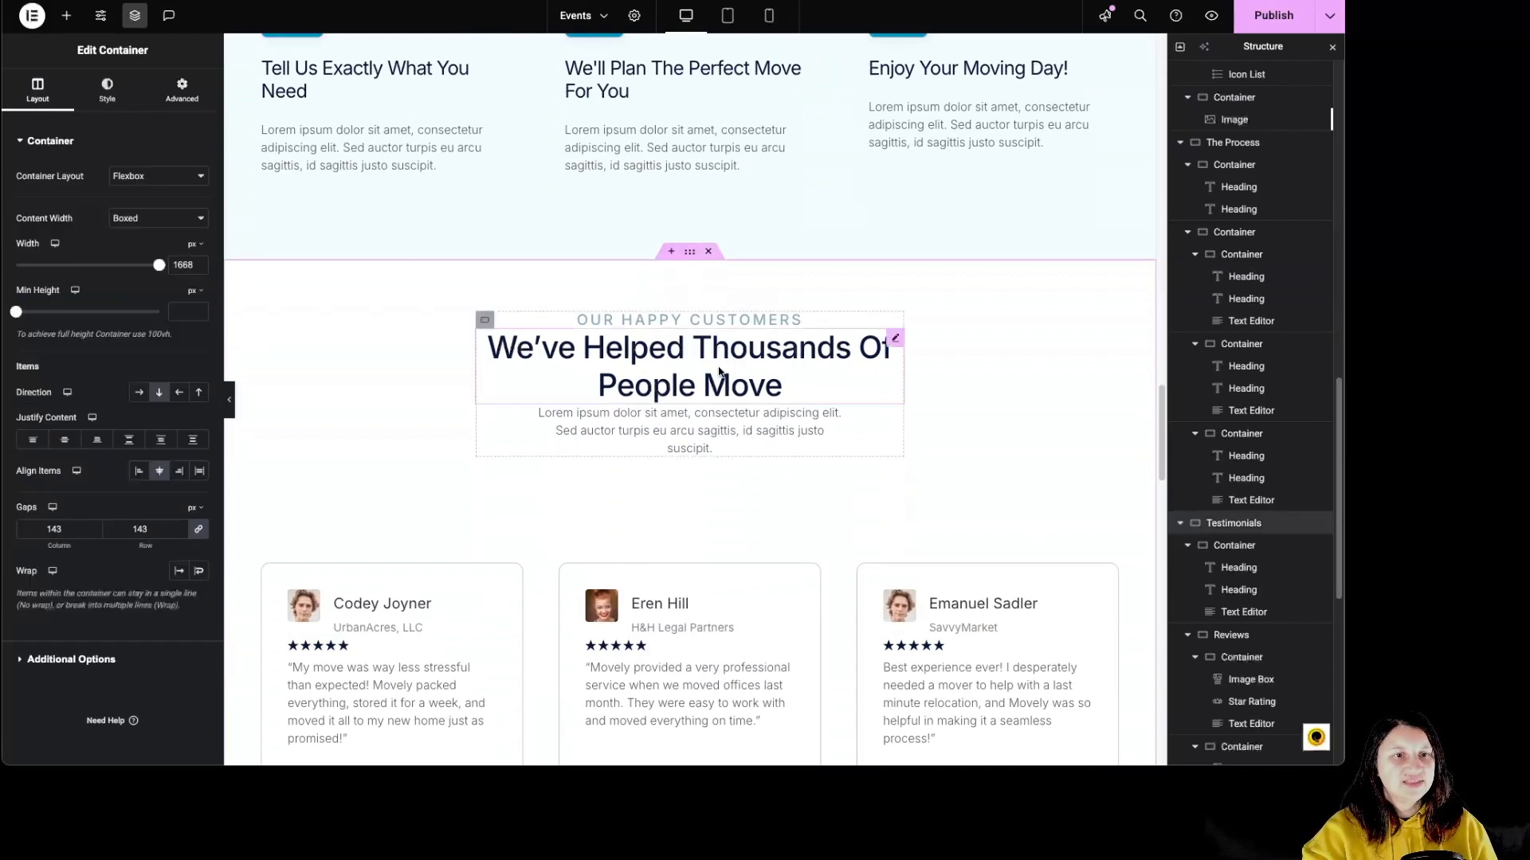
pyautogui.click(726, 322)
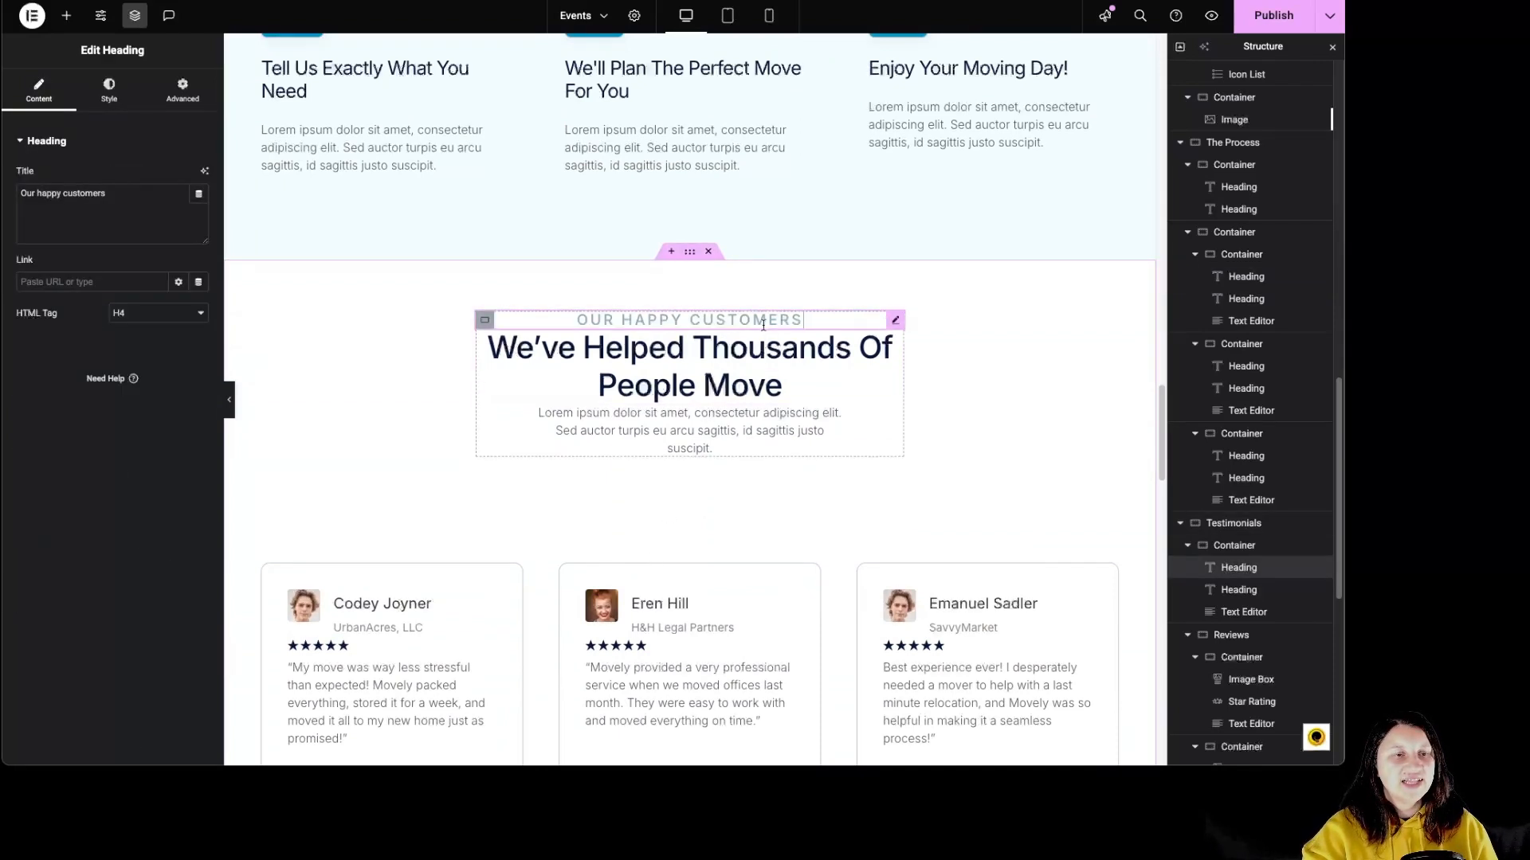
pyautogui.click(766, 369)
pyautogui.click(770, 419)
# Inspect the first review card's container with its image box, star rating and text editor.
pyautogui.scroll(-4, 751, 419)
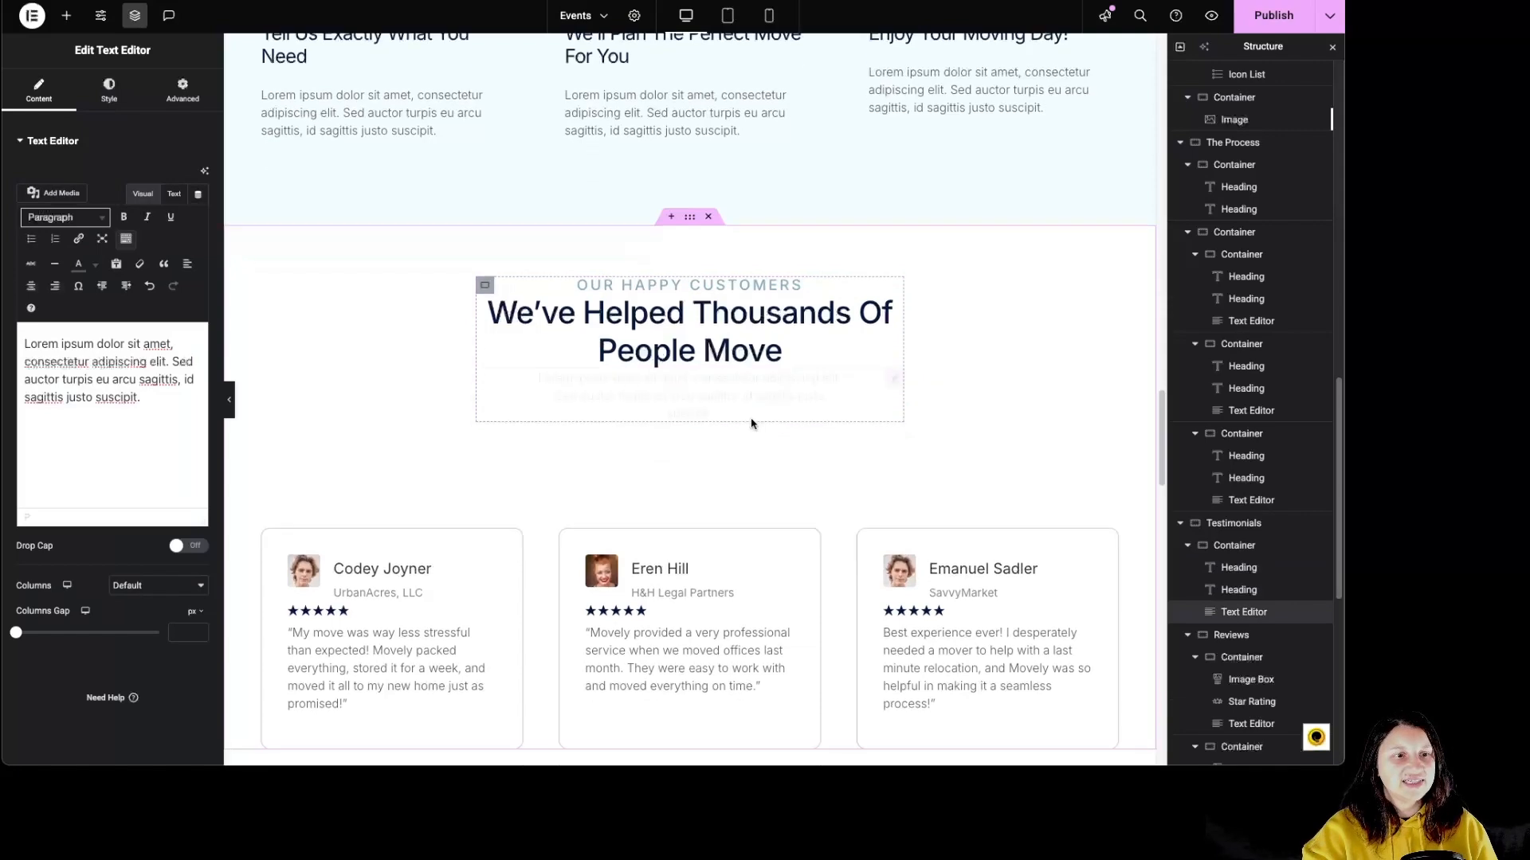
pyautogui.click(271, 298)
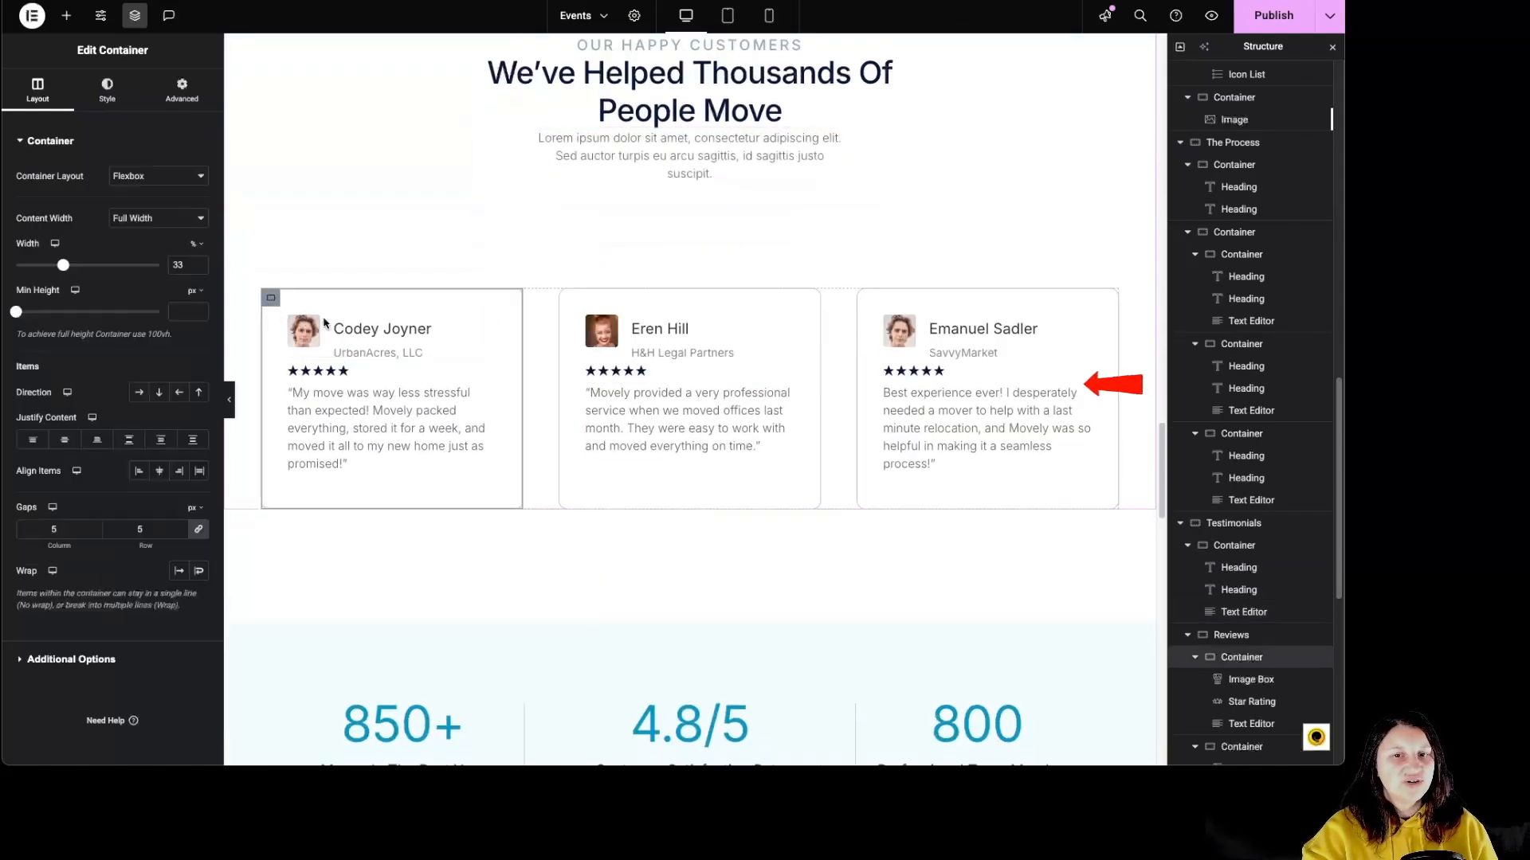
pyautogui.scroll(-3, 1206, 540)
pyautogui.scroll(-1, 1206, 539)
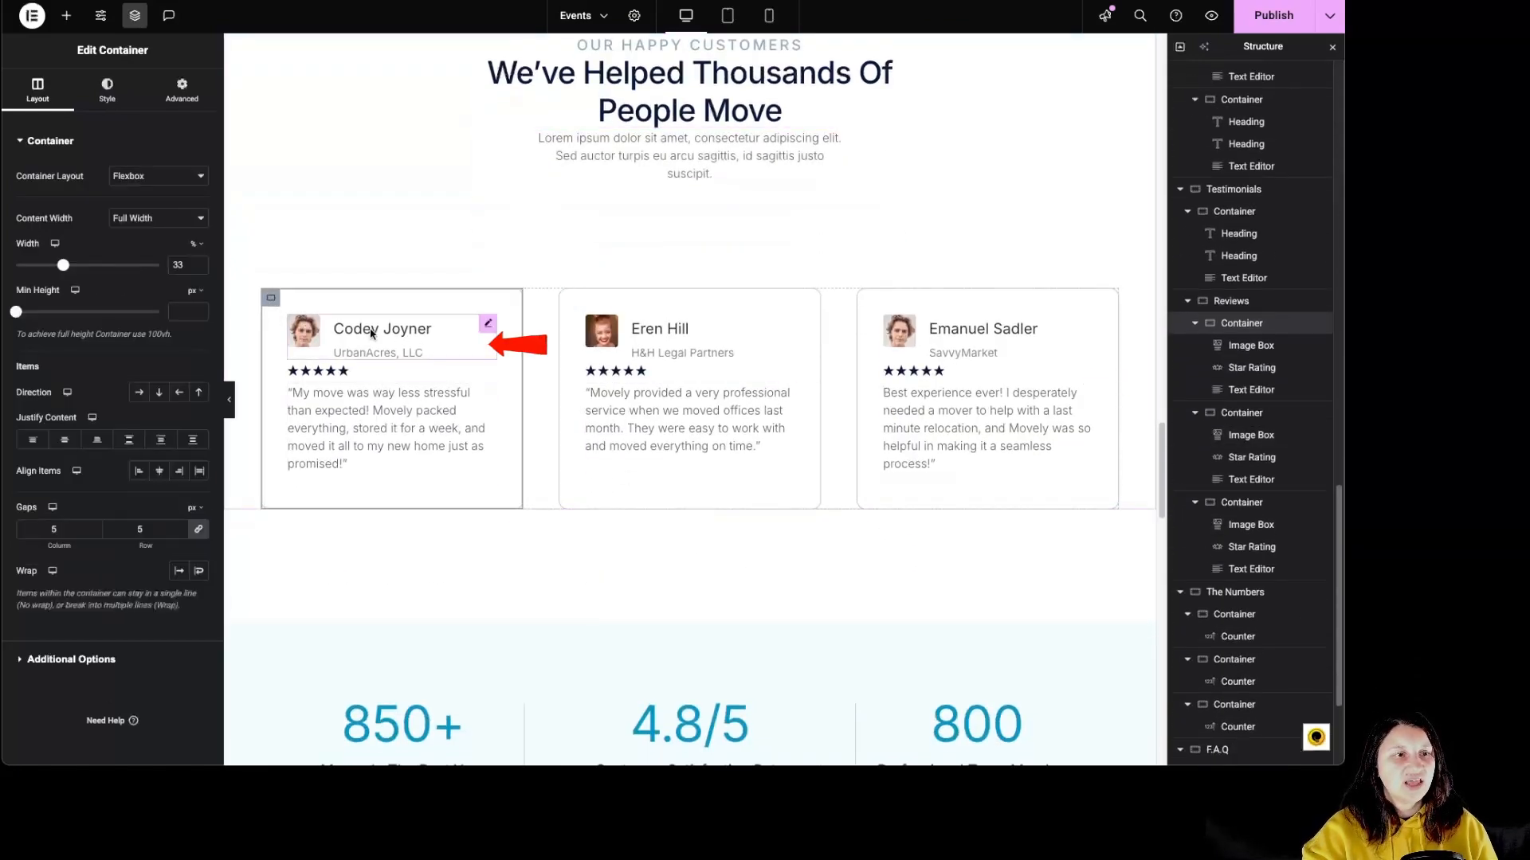
pyautogui.click(449, 343)
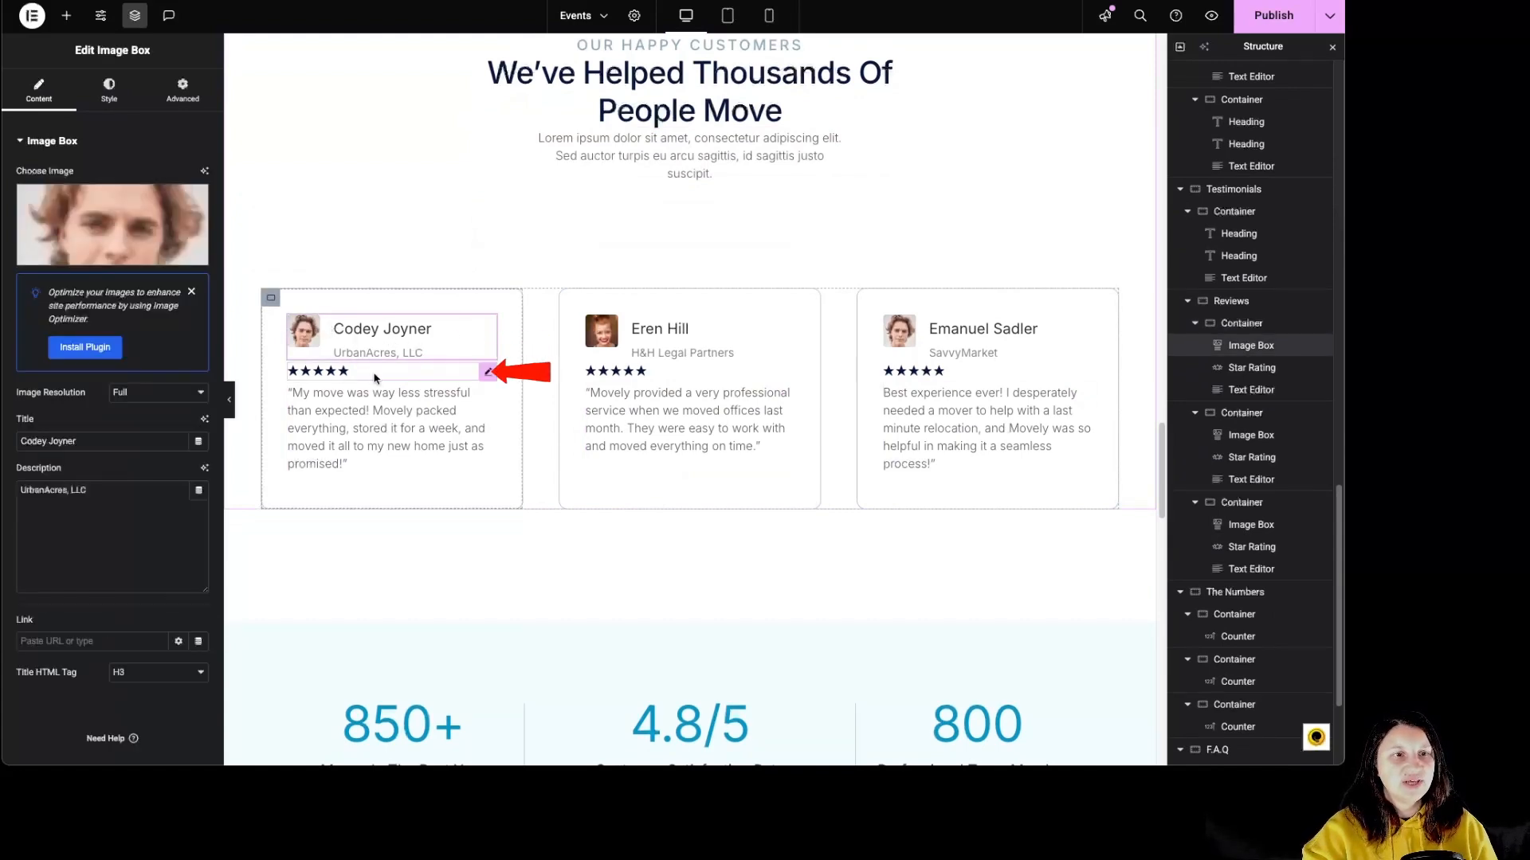
pyautogui.click(338, 372)
pyautogui.click(429, 413)
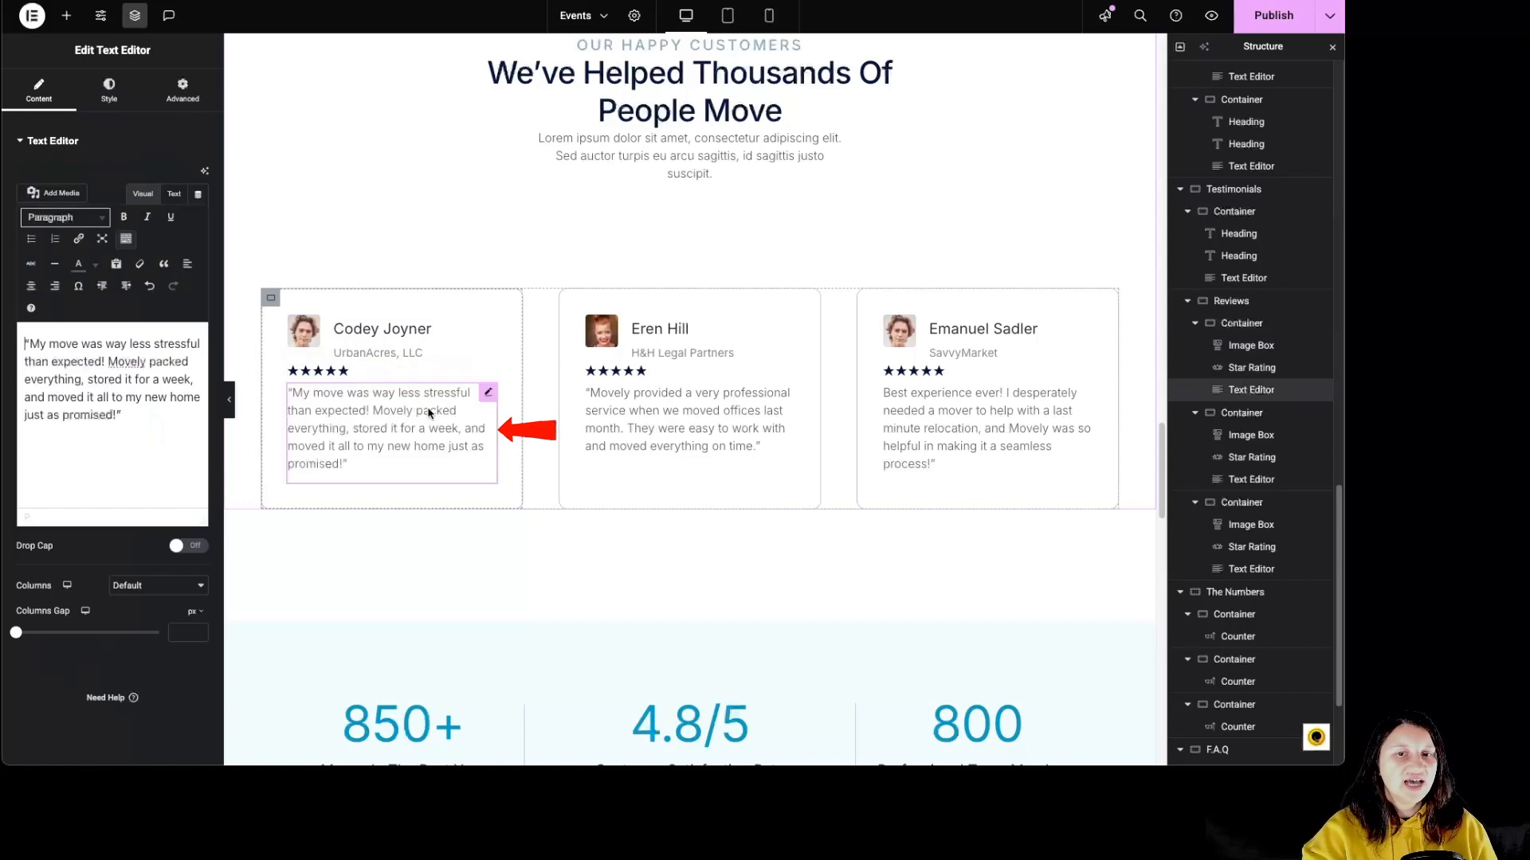
# Examine the first review's image box content settings, including its link options and title HTML tag.
pyautogui.click(465, 358)
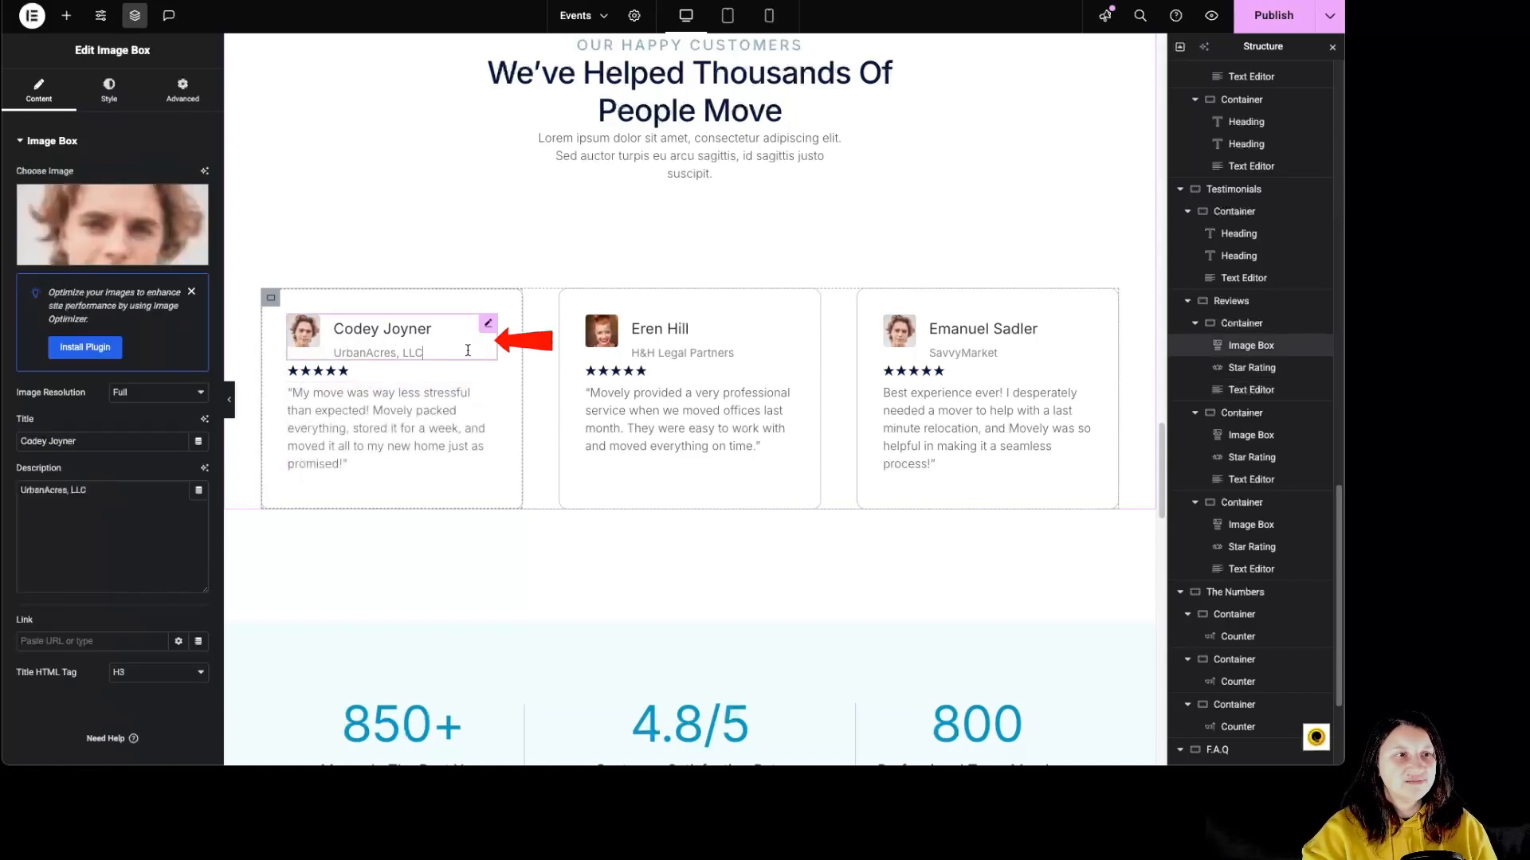
pyautogui.moveTo(83, 217)
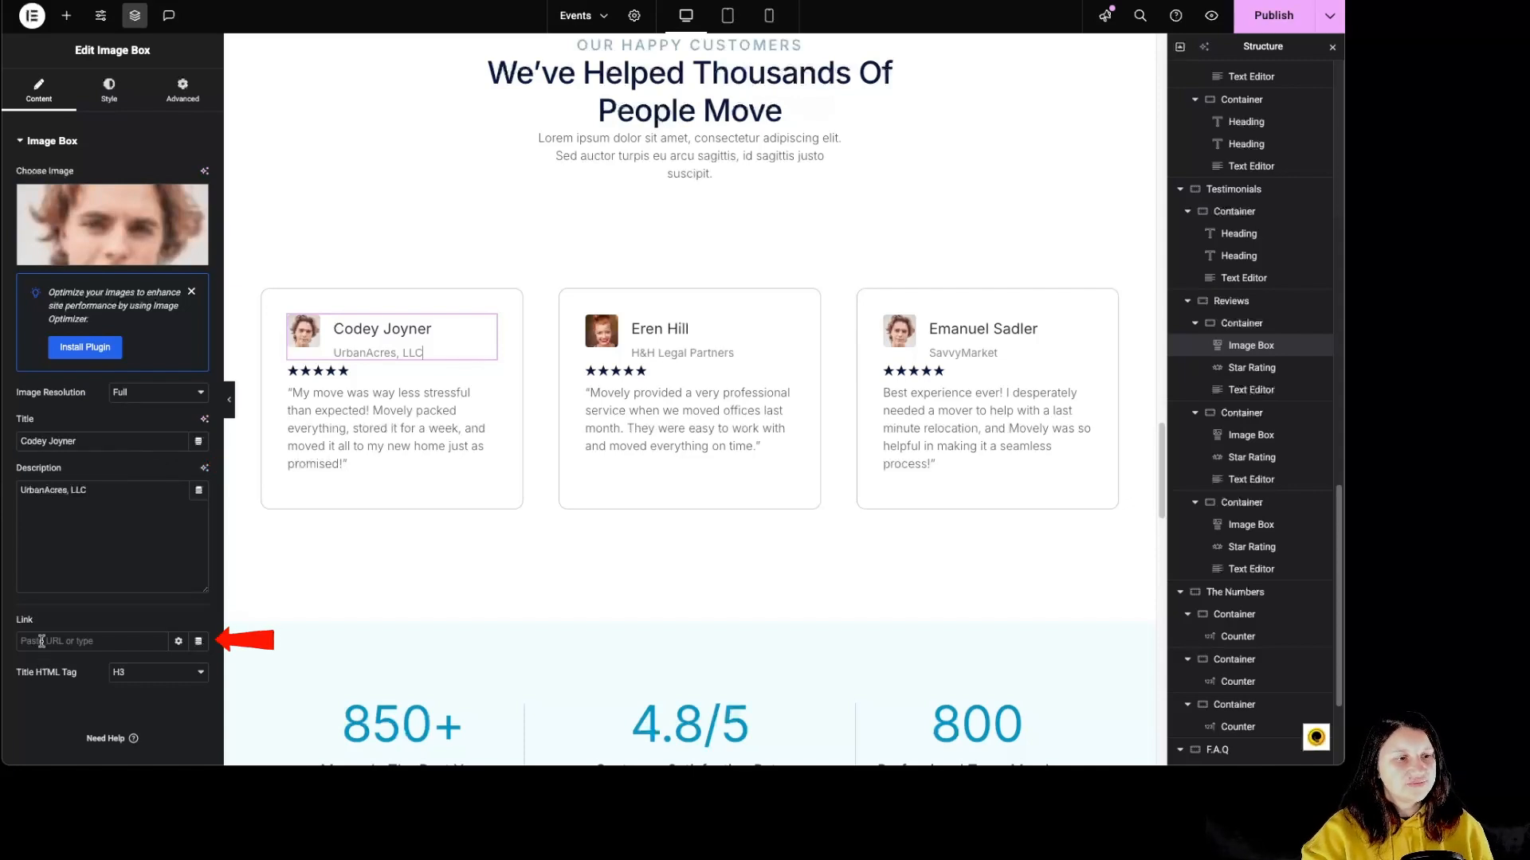
pyautogui.click(179, 642)
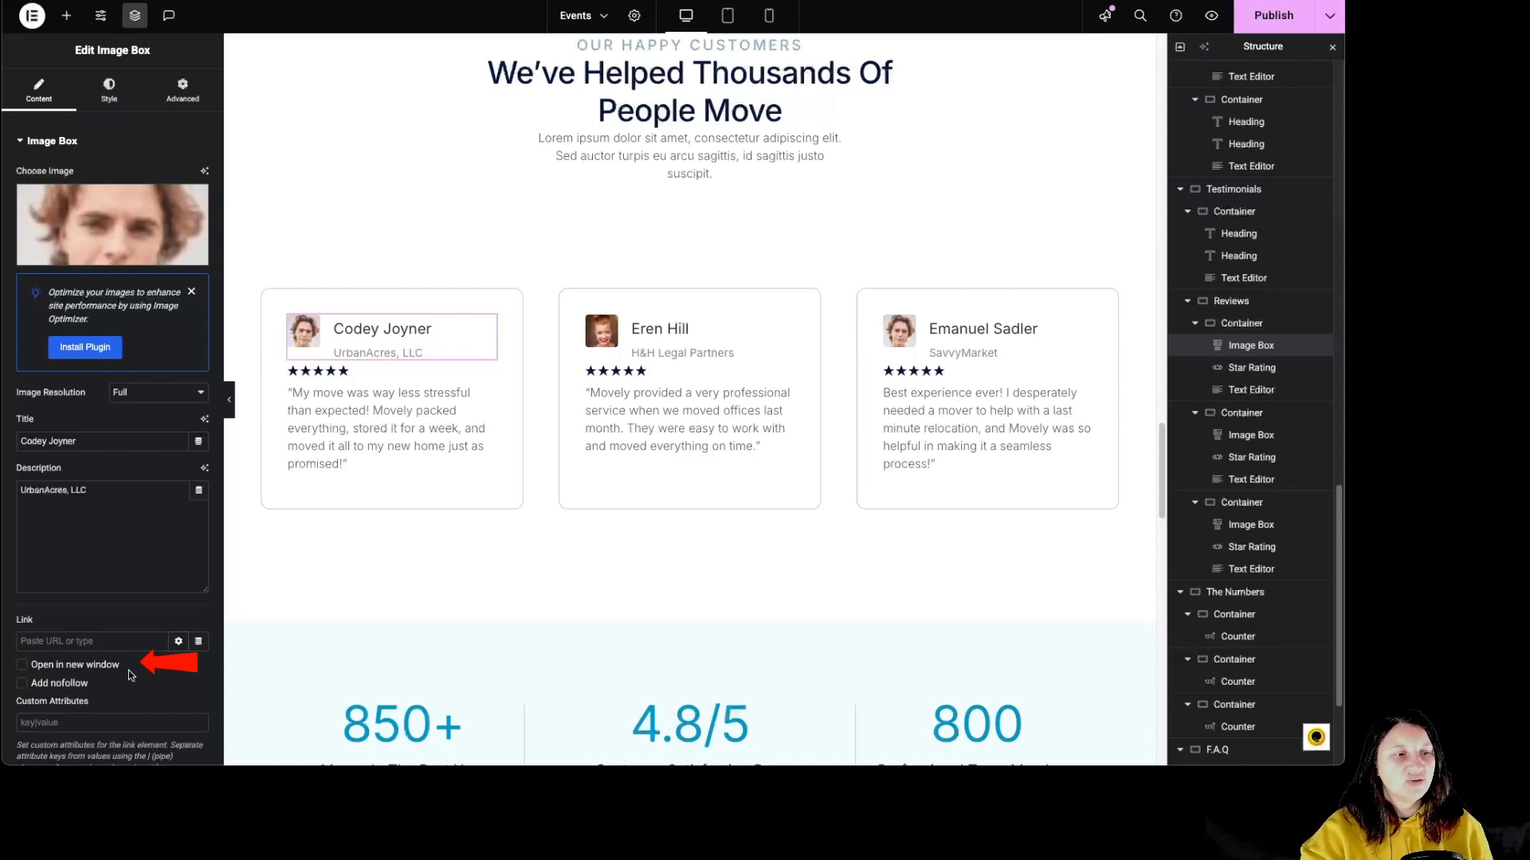
pyautogui.scroll(-2, 127, 671)
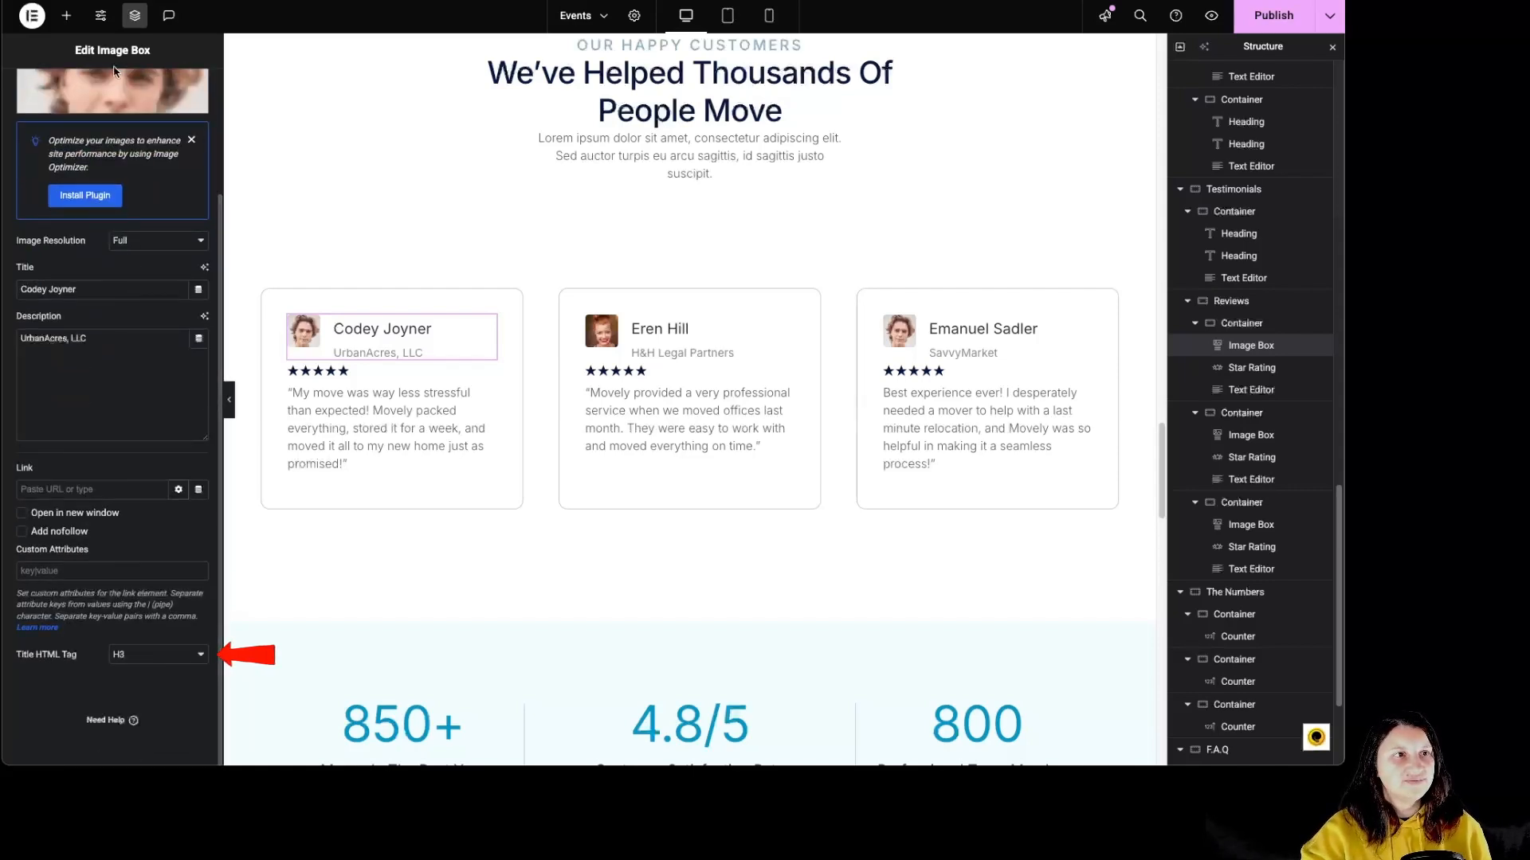
pyautogui.scroll(2, 119, 446)
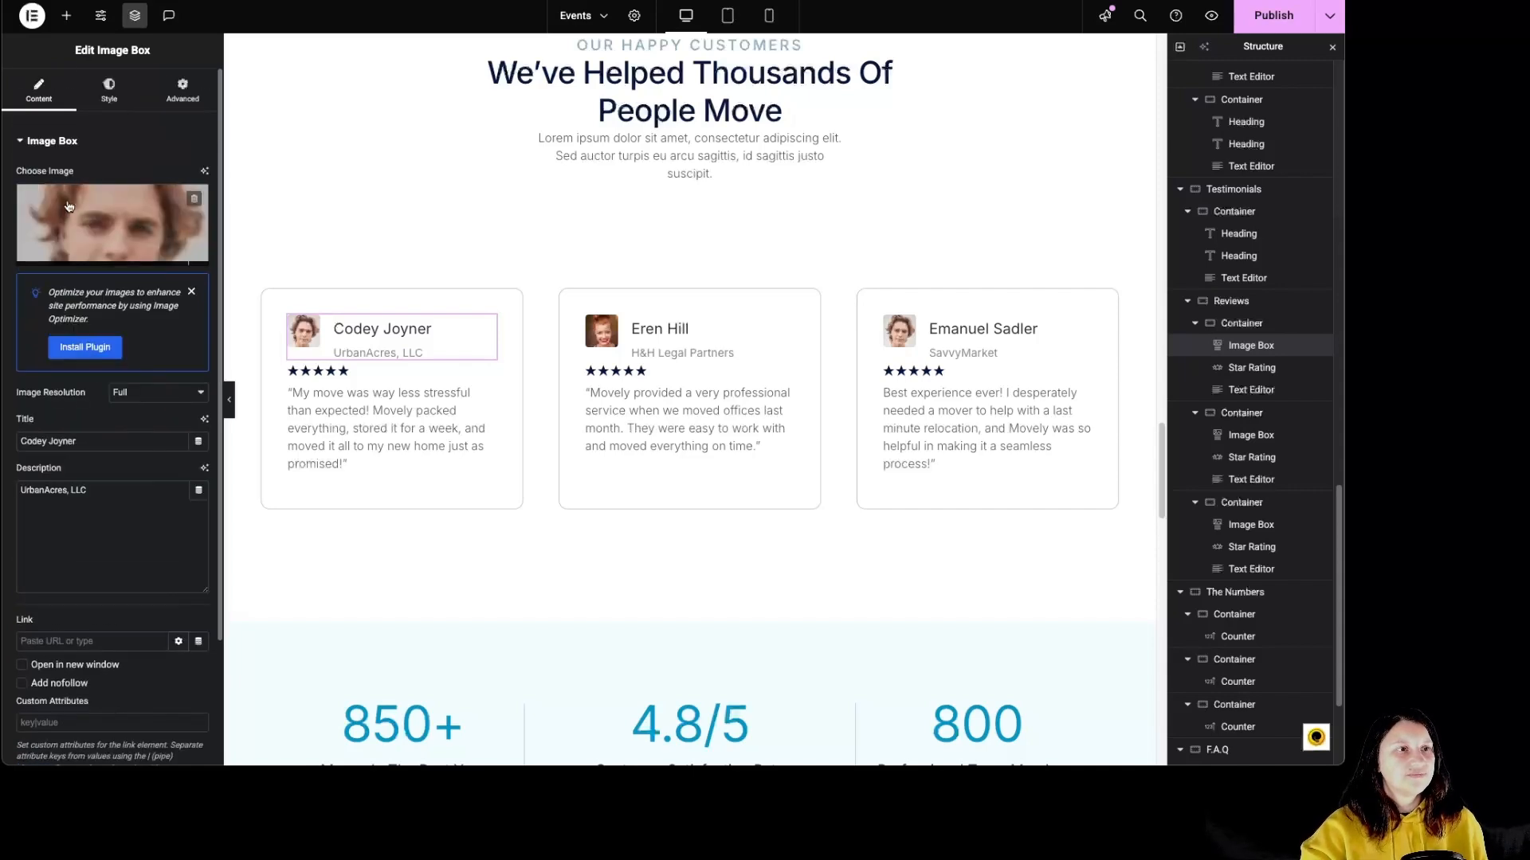
# Try the first review's image at top and right, return it to left, and set its vertical alignment to middle.
pyautogui.click(109, 89)
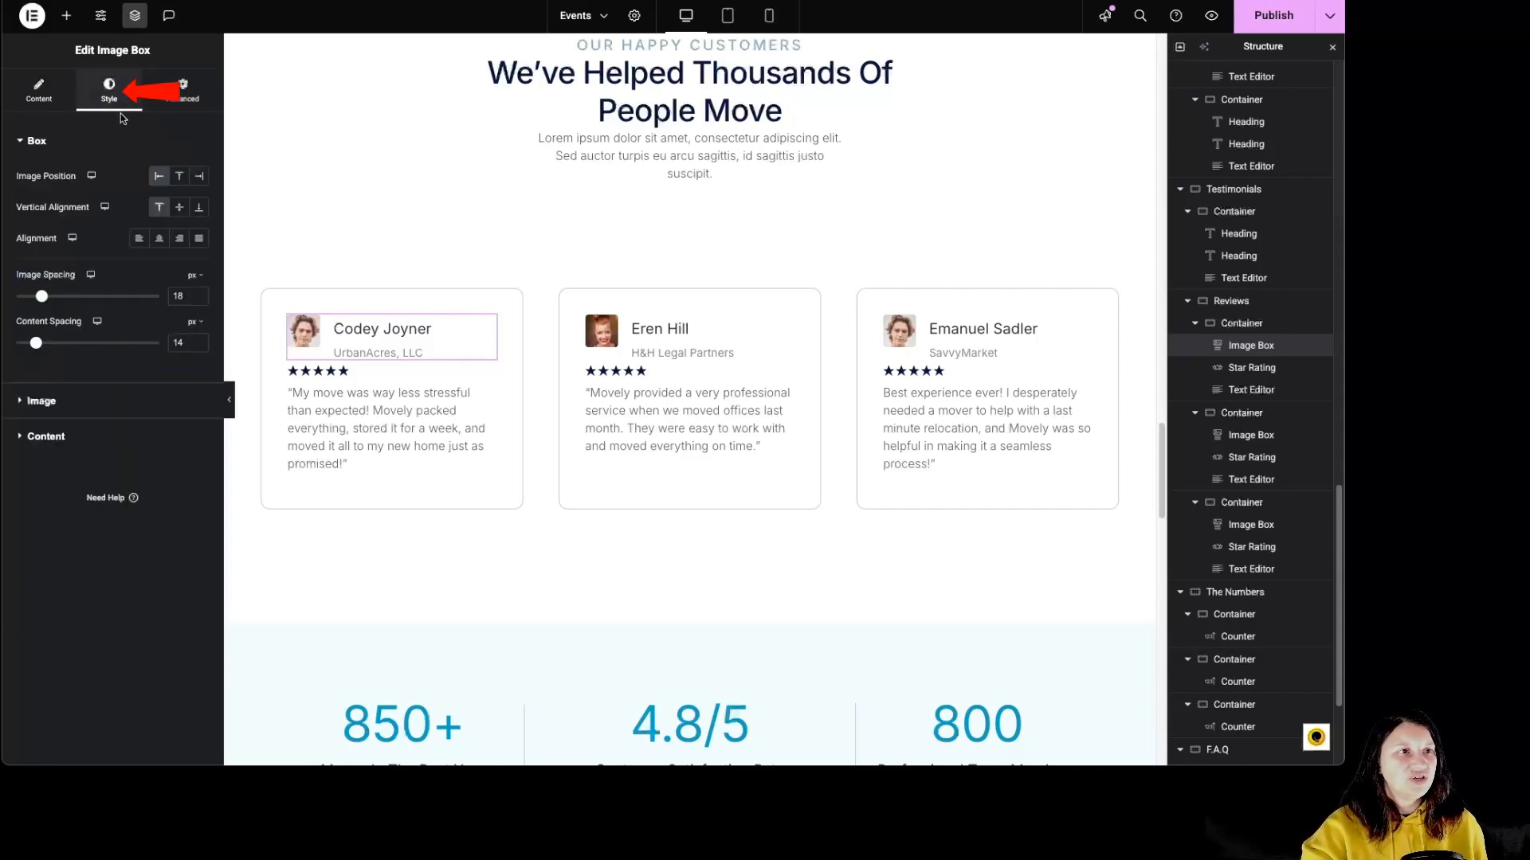
pyautogui.click(179, 177)
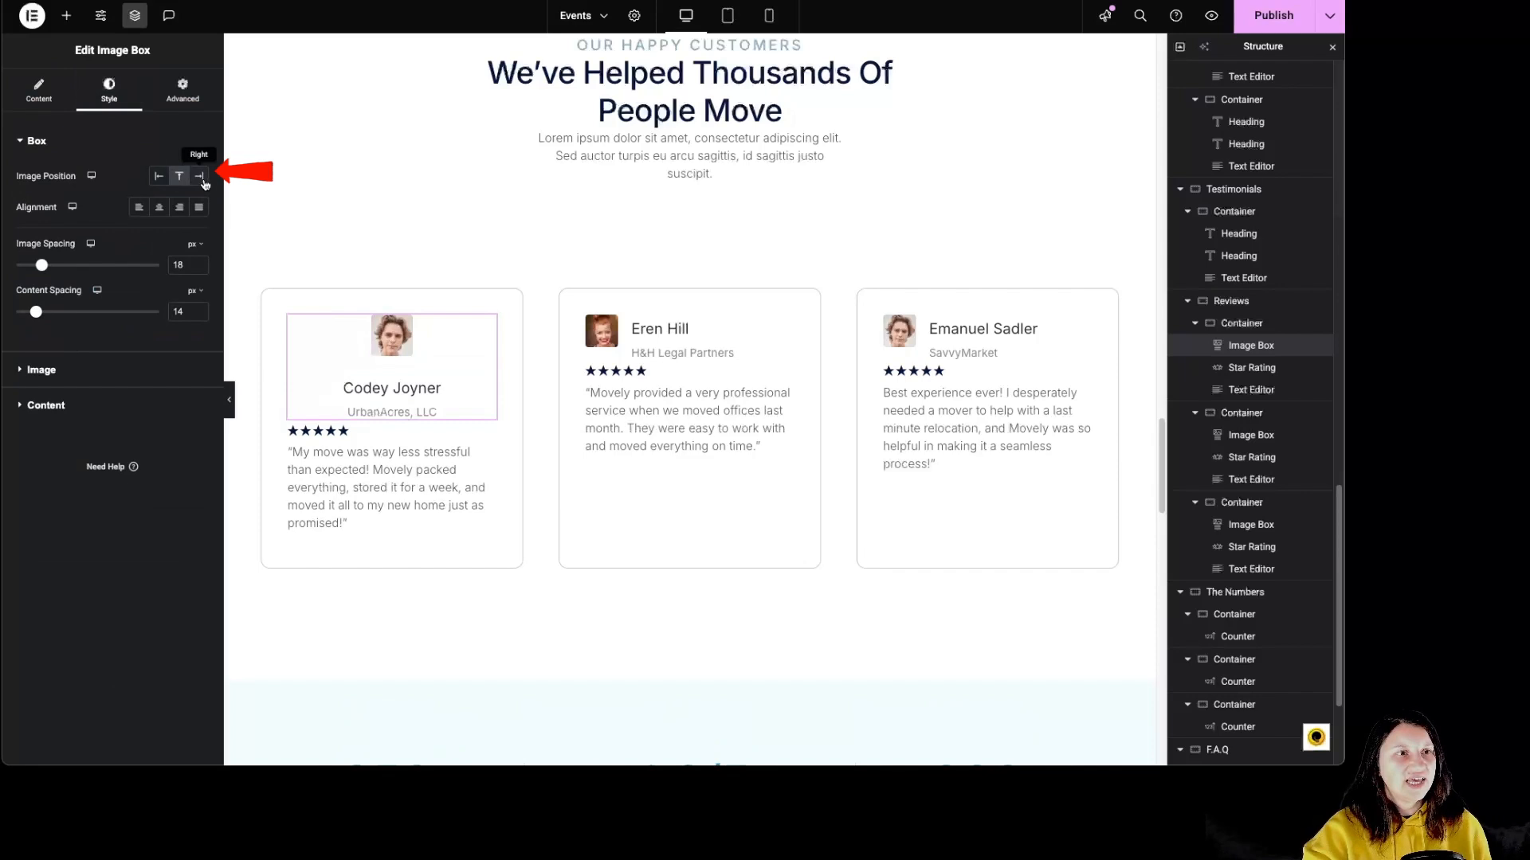
pyautogui.click(199, 176)
pyautogui.click(158, 176)
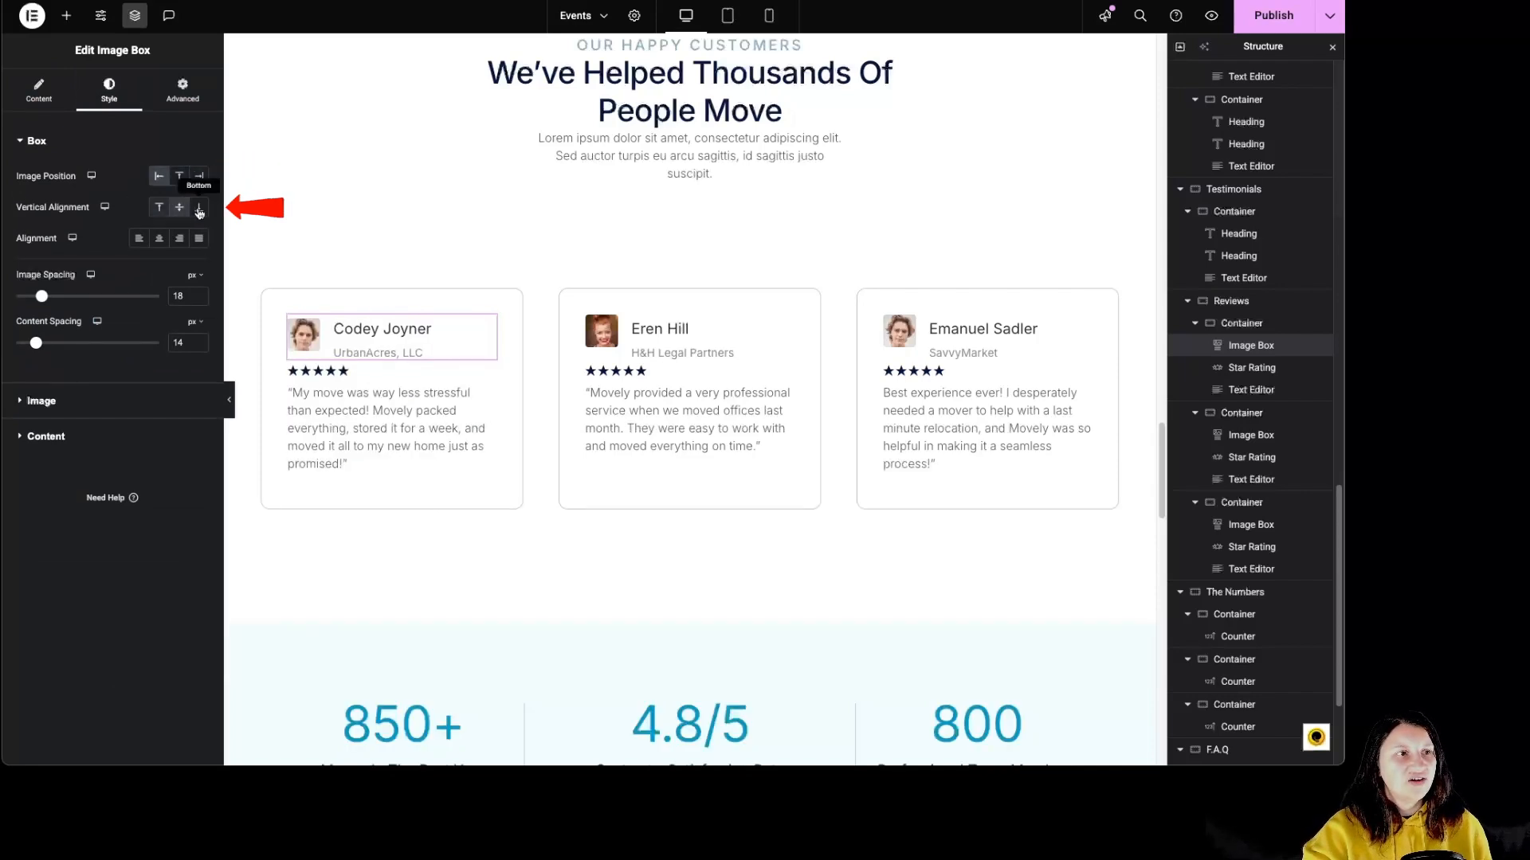
pyautogui.click(199, 207)
pyautogui.click(180, 207)
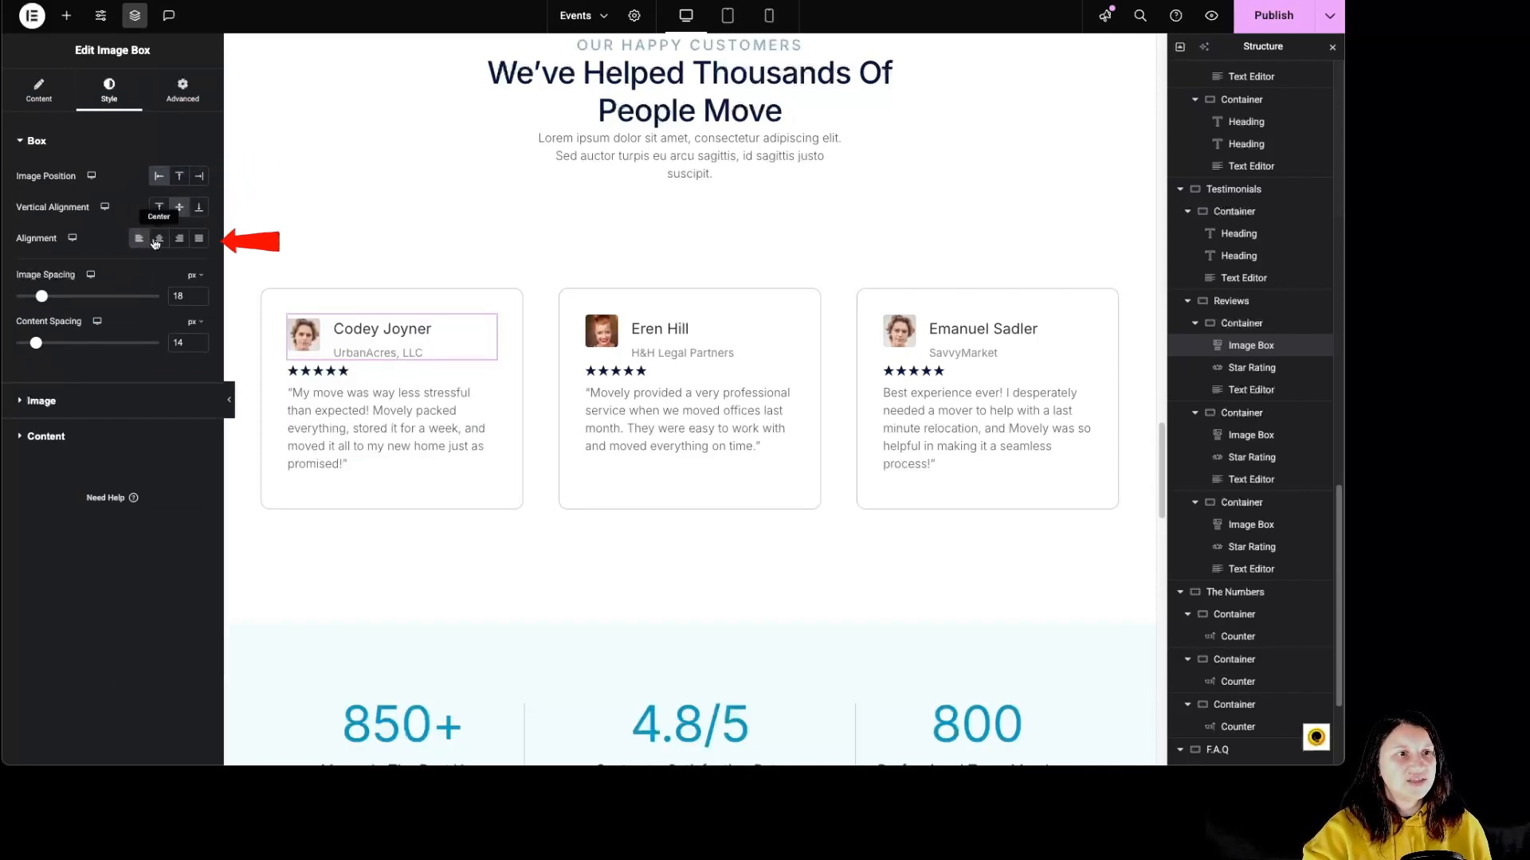
# Compare the image box's text alignments and settle on left, with 23 px image spacing and 8 px content spacing.
pyautogui.click(159, 238)
pyautogui.click(179, 238)
pyautogui.click(199, 238)
pyautogui.click(139, 239)
pyautogui.moveTo(41, 296); pyautogui.dragTo(29, 344)
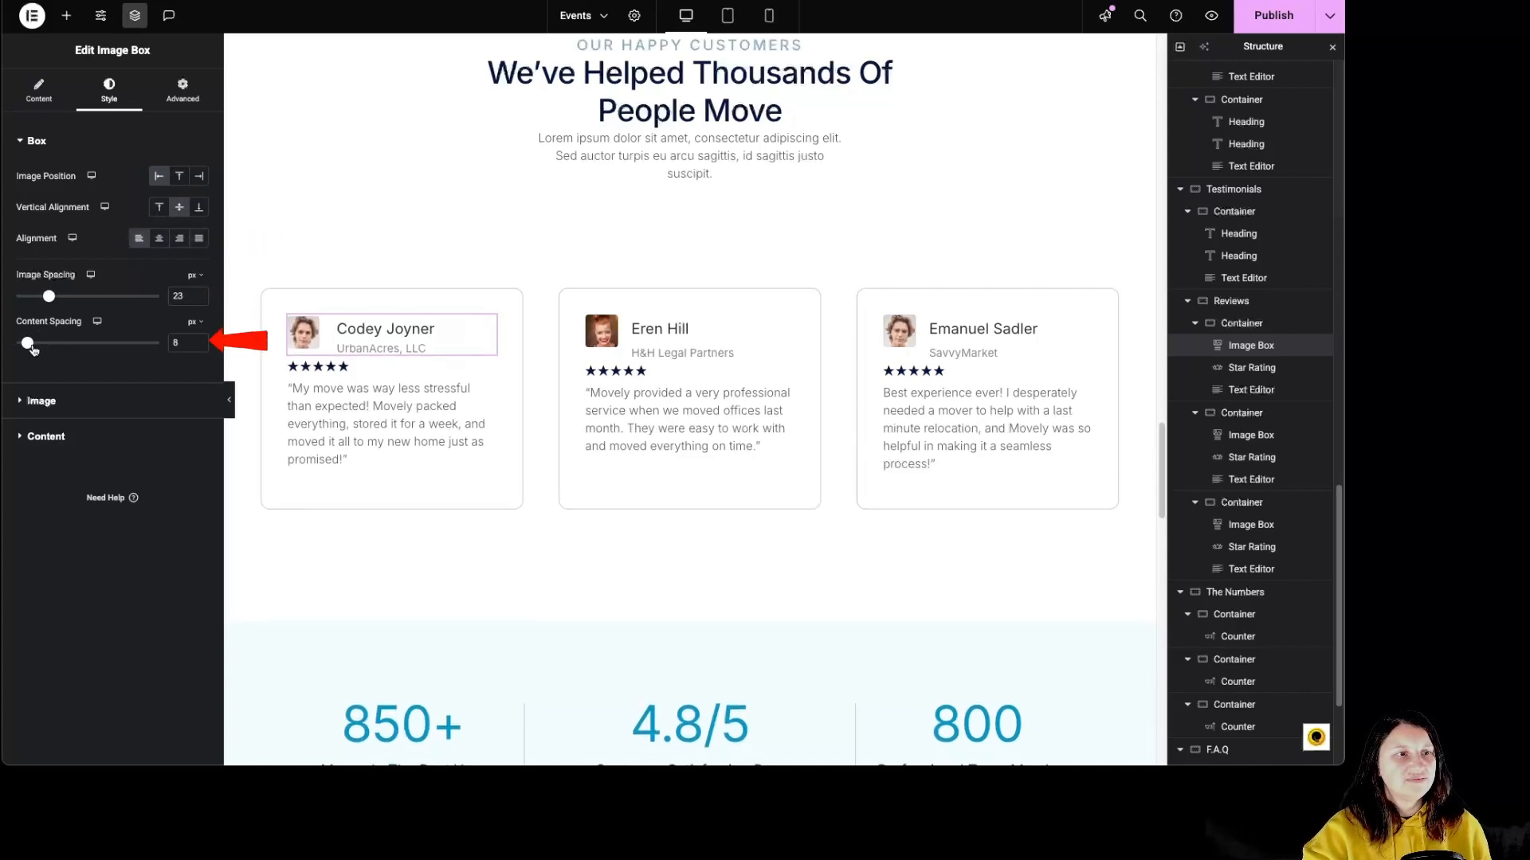
# Set the first review's image width to 29% and review the image box's text styling and advanced layout settings.
pyautogui.click(50, 403)
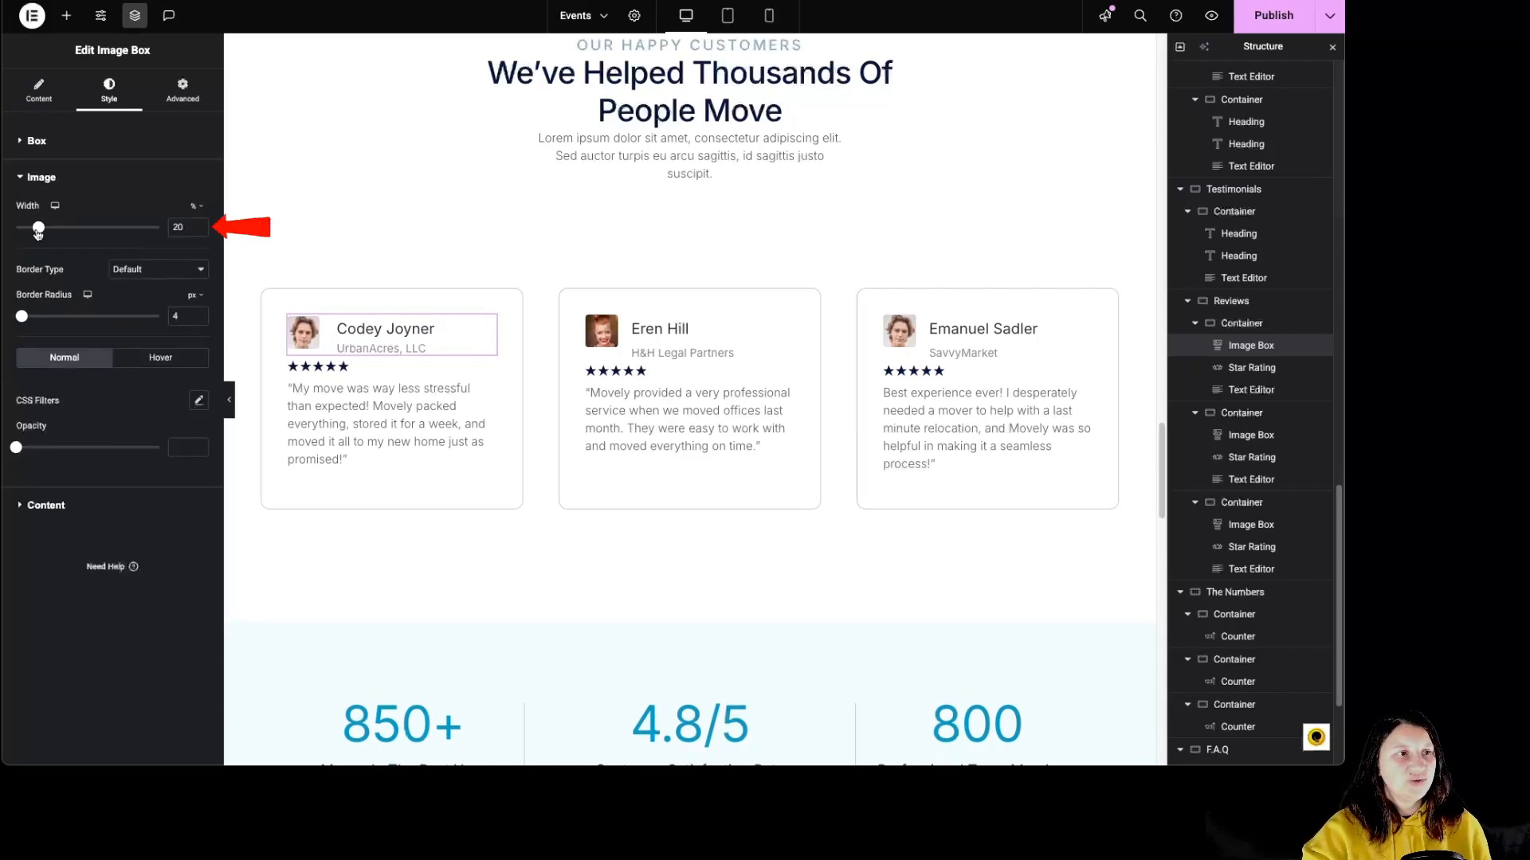
pyautogui.moveTo(38, 228)
pyautogui.mouseDown()
pyautogui.moveTo(69, 228)
pyautogui.moveTo(52, 231)
pyautogui.mouseUp()
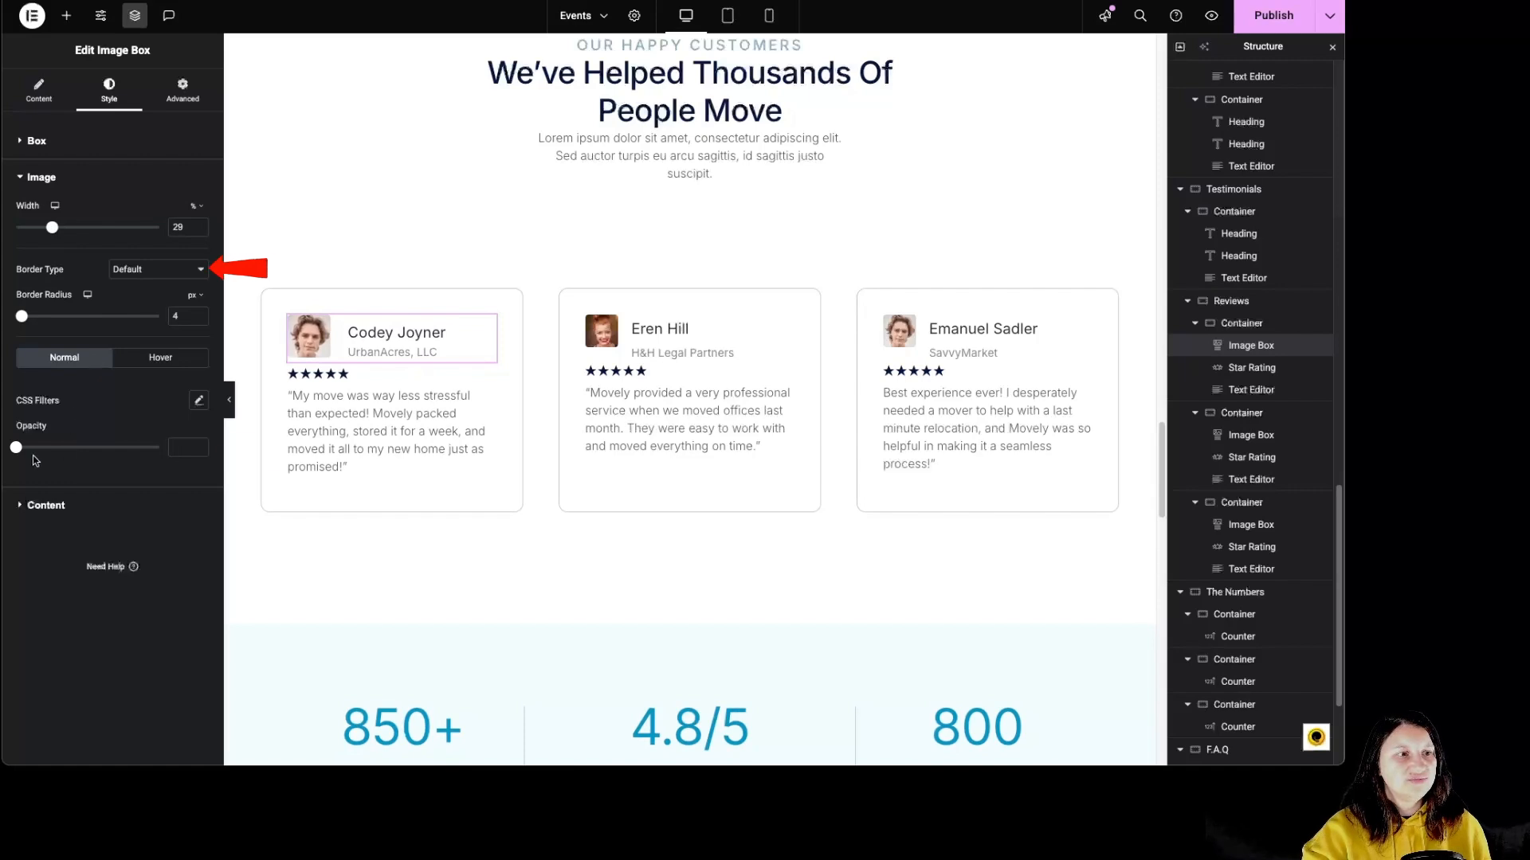
pyautogui.click(48, 506)
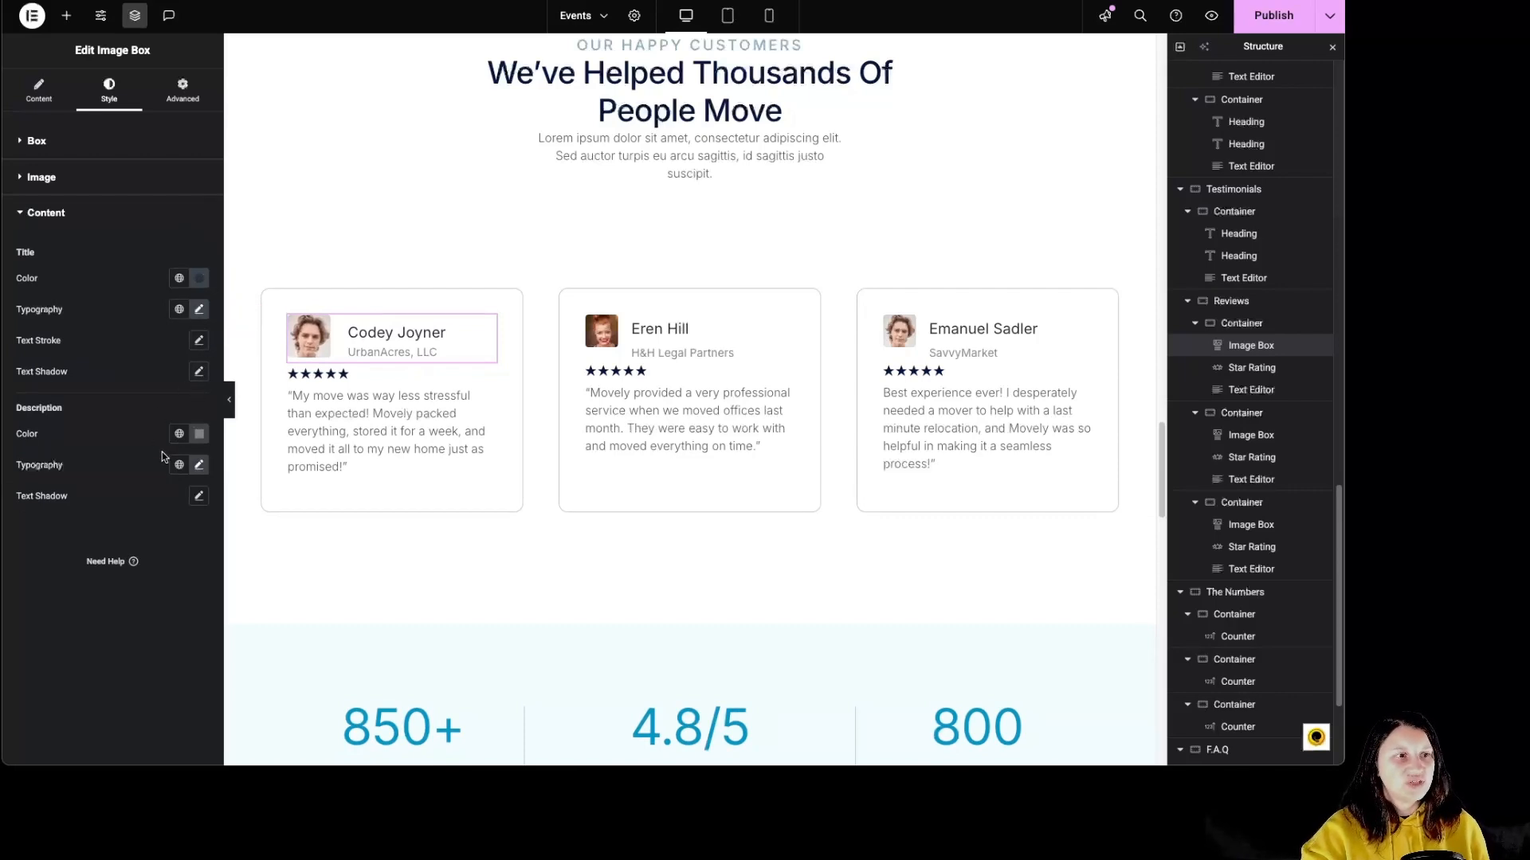
pyautogui.click(183, 89)
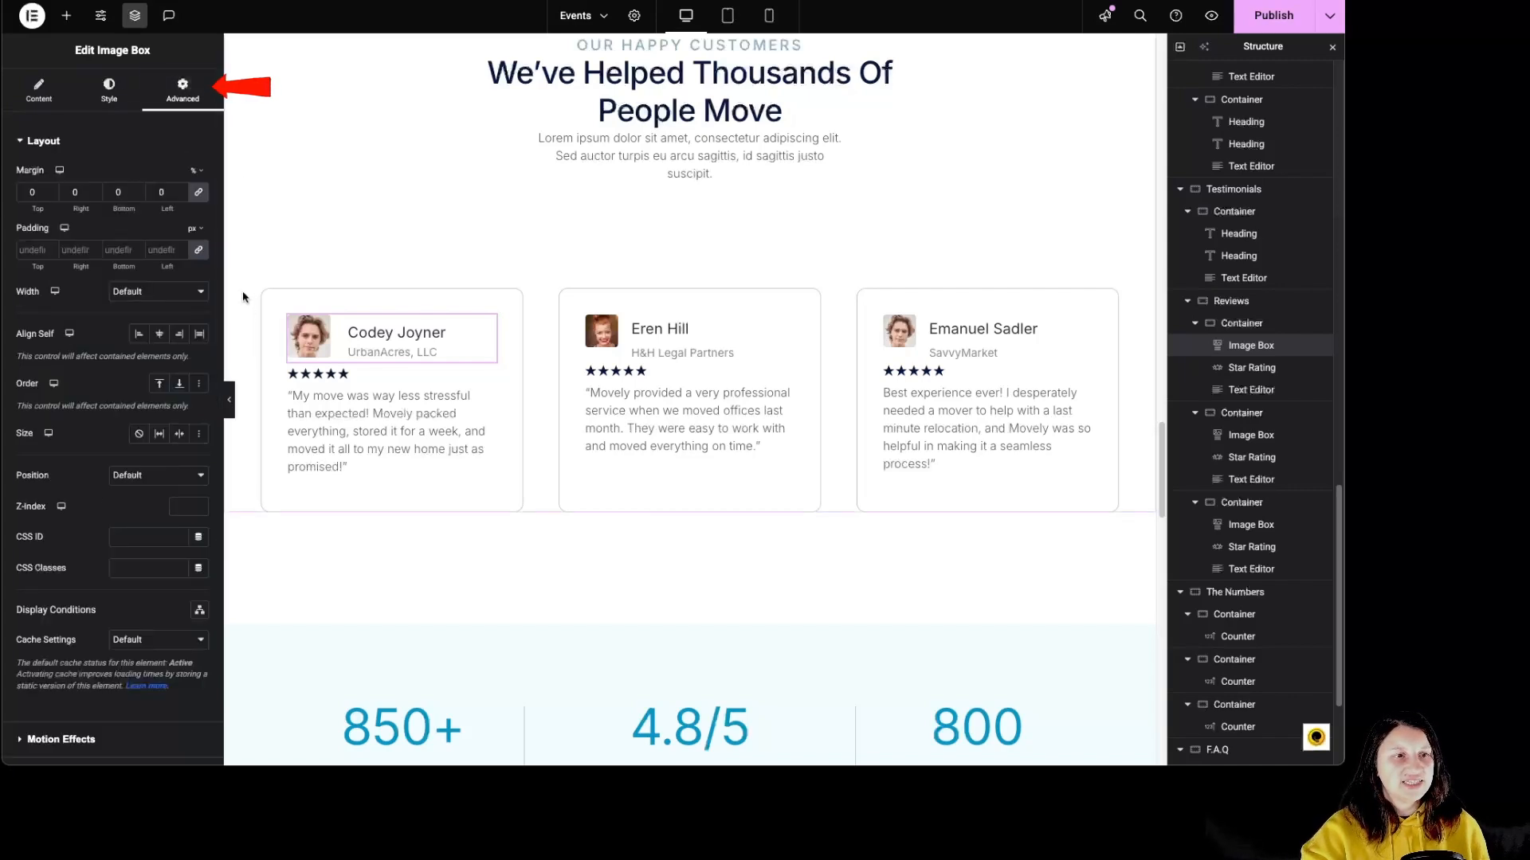
# Increase the star size of the first review's star rating to 18 px.
pyautogui.click(385, 381)
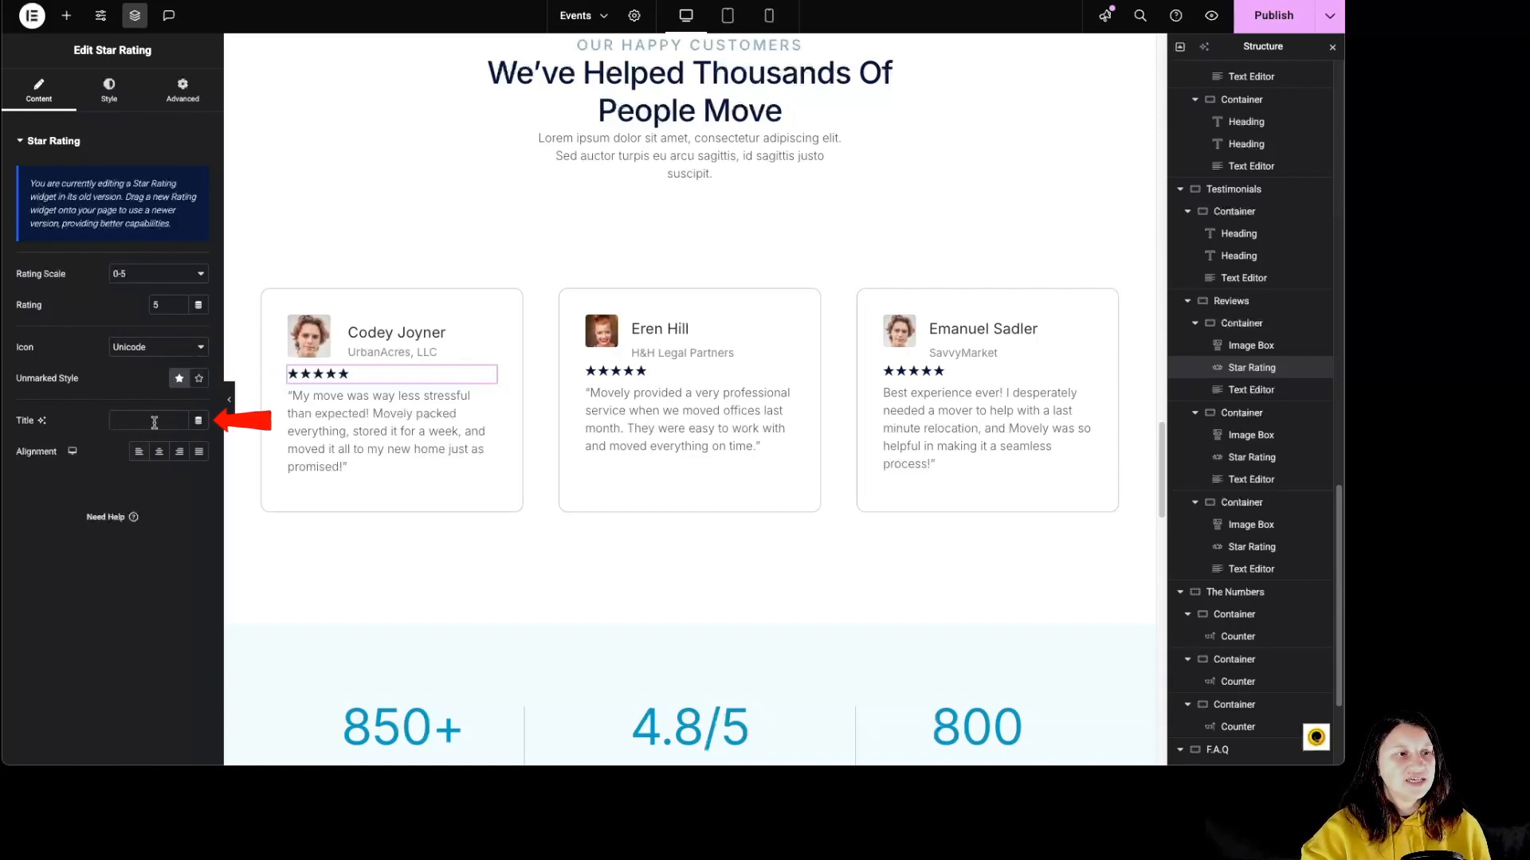
pyautogui.click(118, 94)
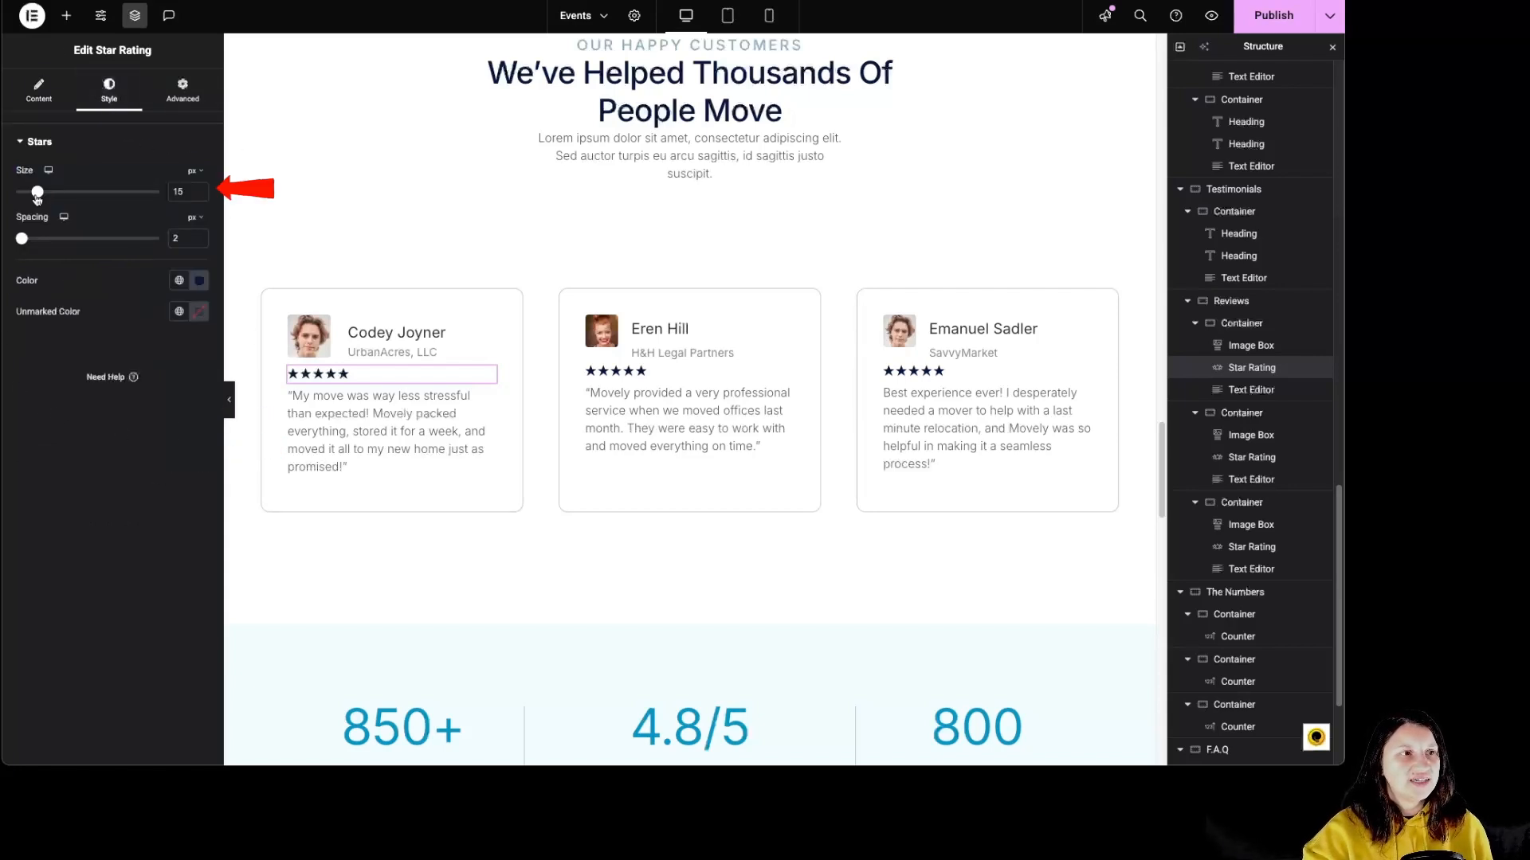
pyautogui.moveTo(37, 196); pyautogui.dragTo(41, 196)
# Change the first review's star color to a bright orange-yellow.
pyautogui.click(200, 281)
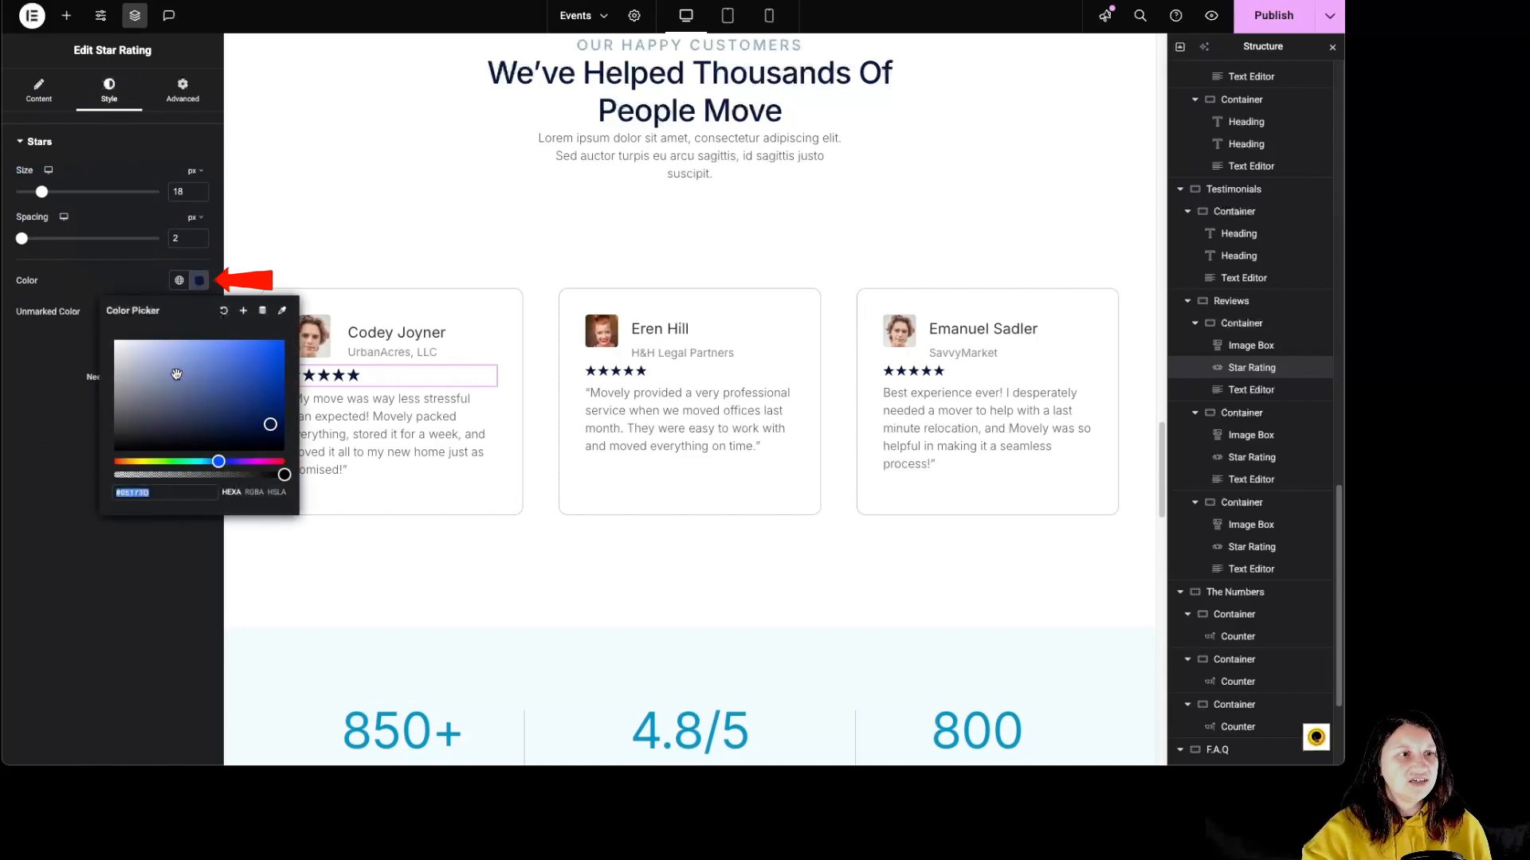
pyautogui.click(138, 461)
pyautogui.click(192, 391)
pyautogui.click(142, 461)
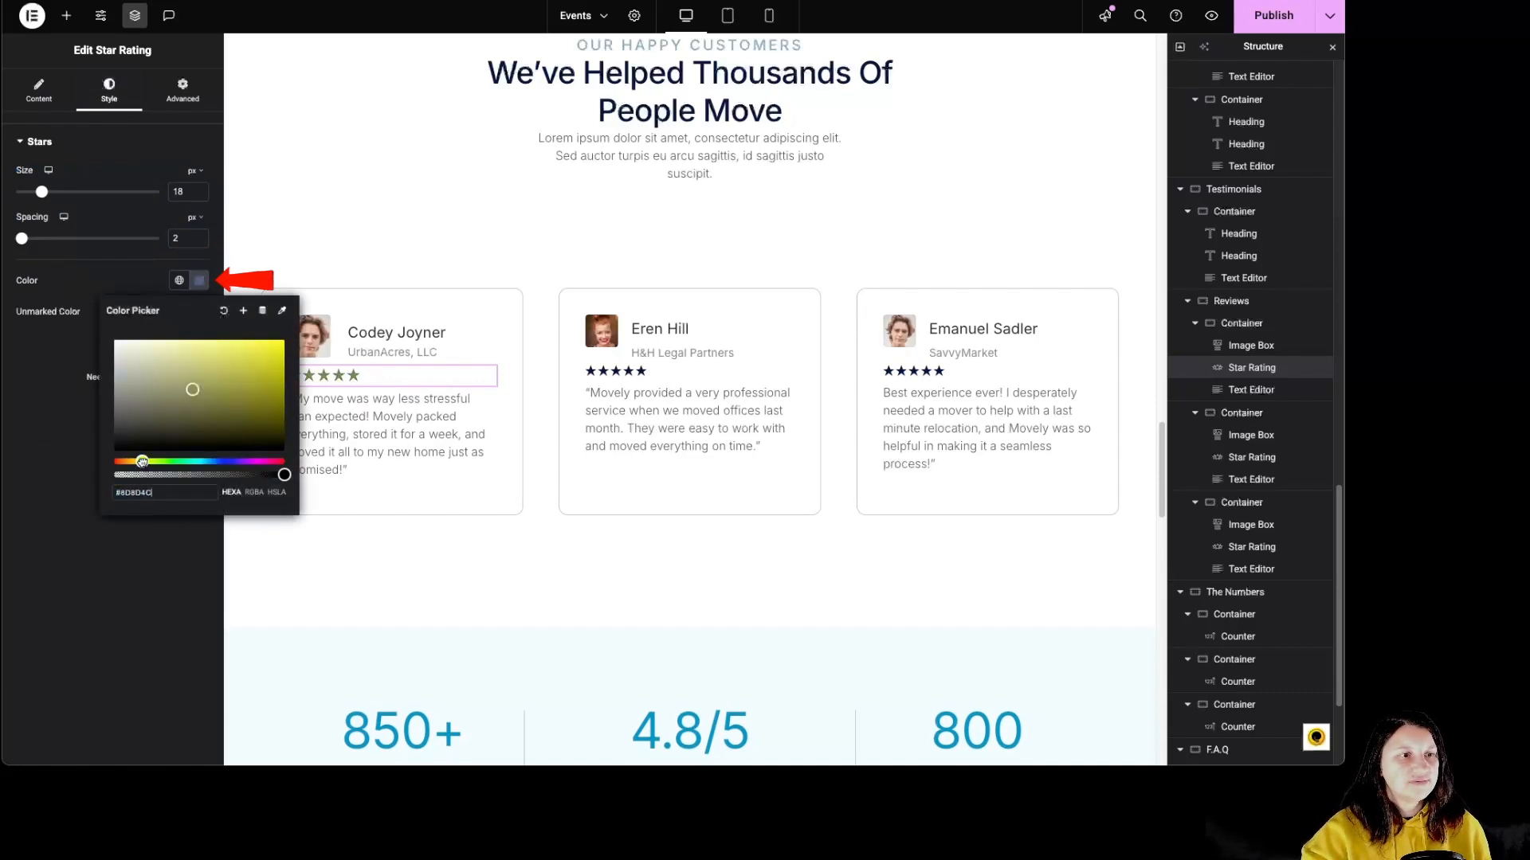
pyautogui.click(276, 363)
pyautogui.moveTo(141, 461); pyautogui.dragTo(127, 461)
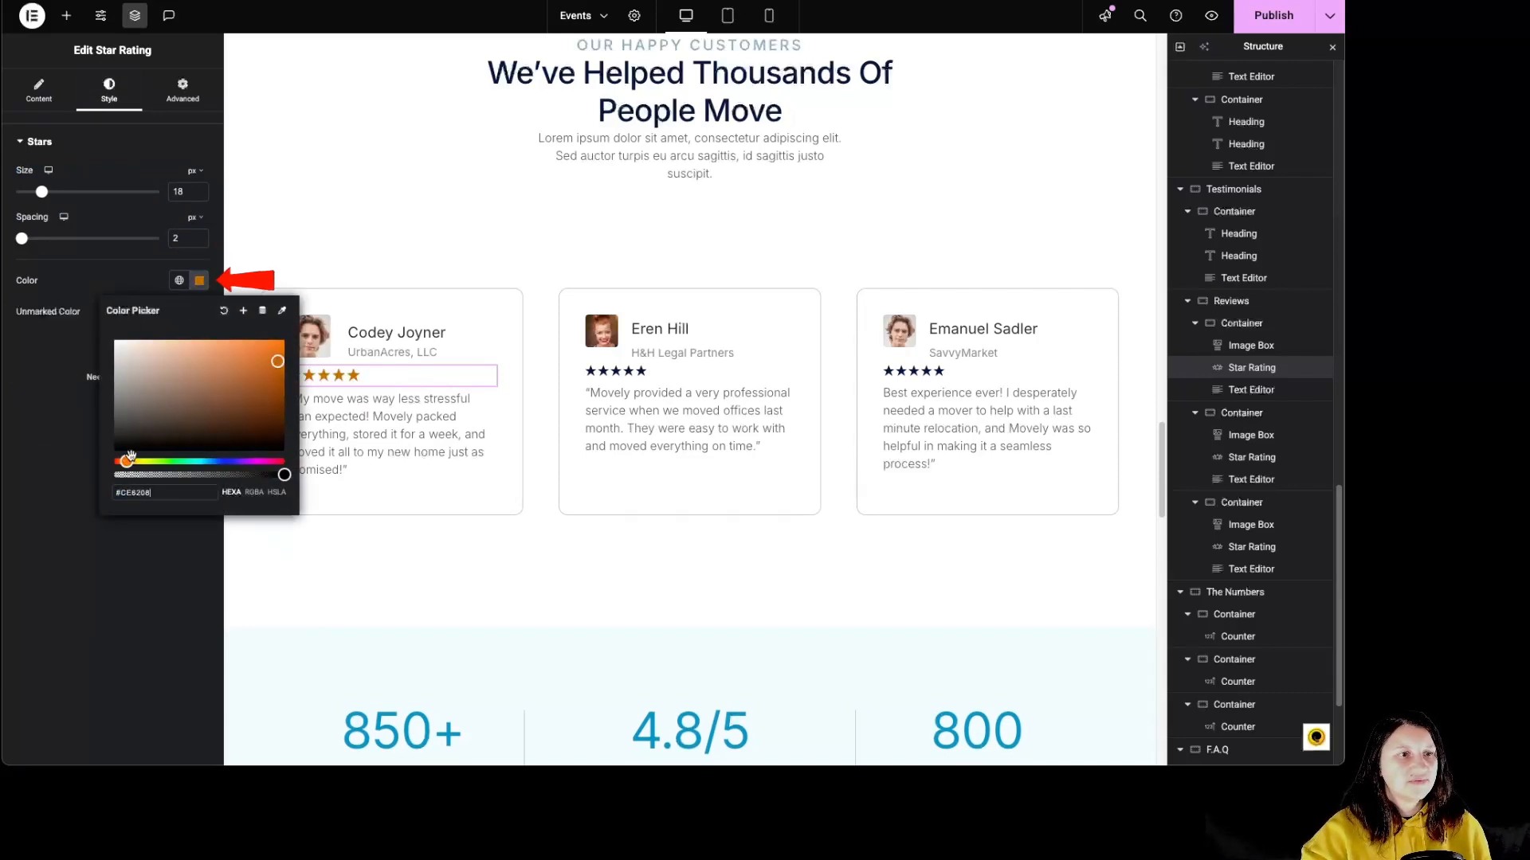
pyautogui.click(132, 462)
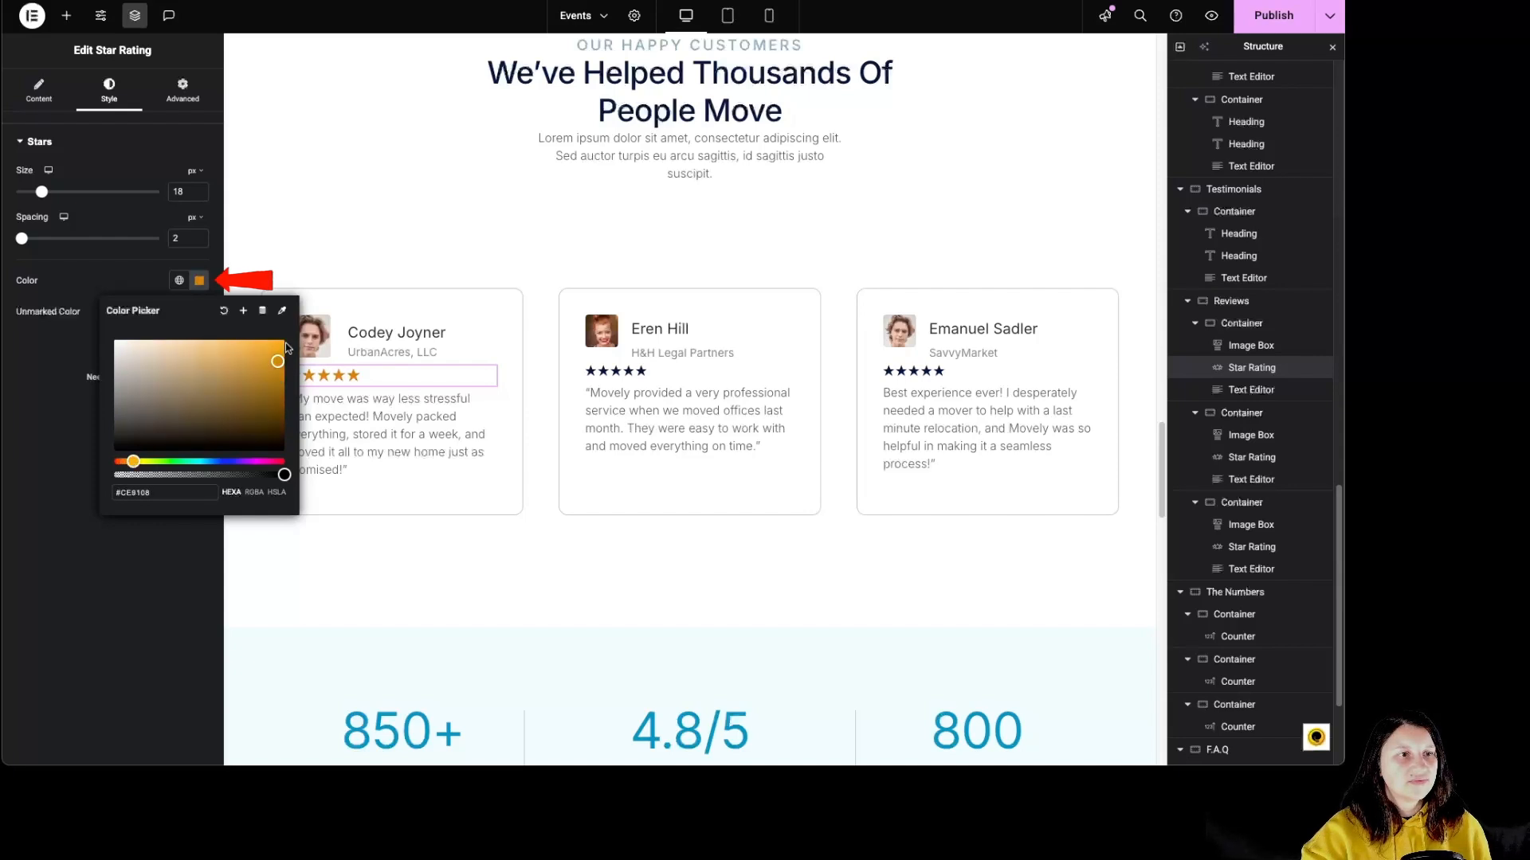
pyautogui.click(270, 341)
pyautogui.click(65, 345)
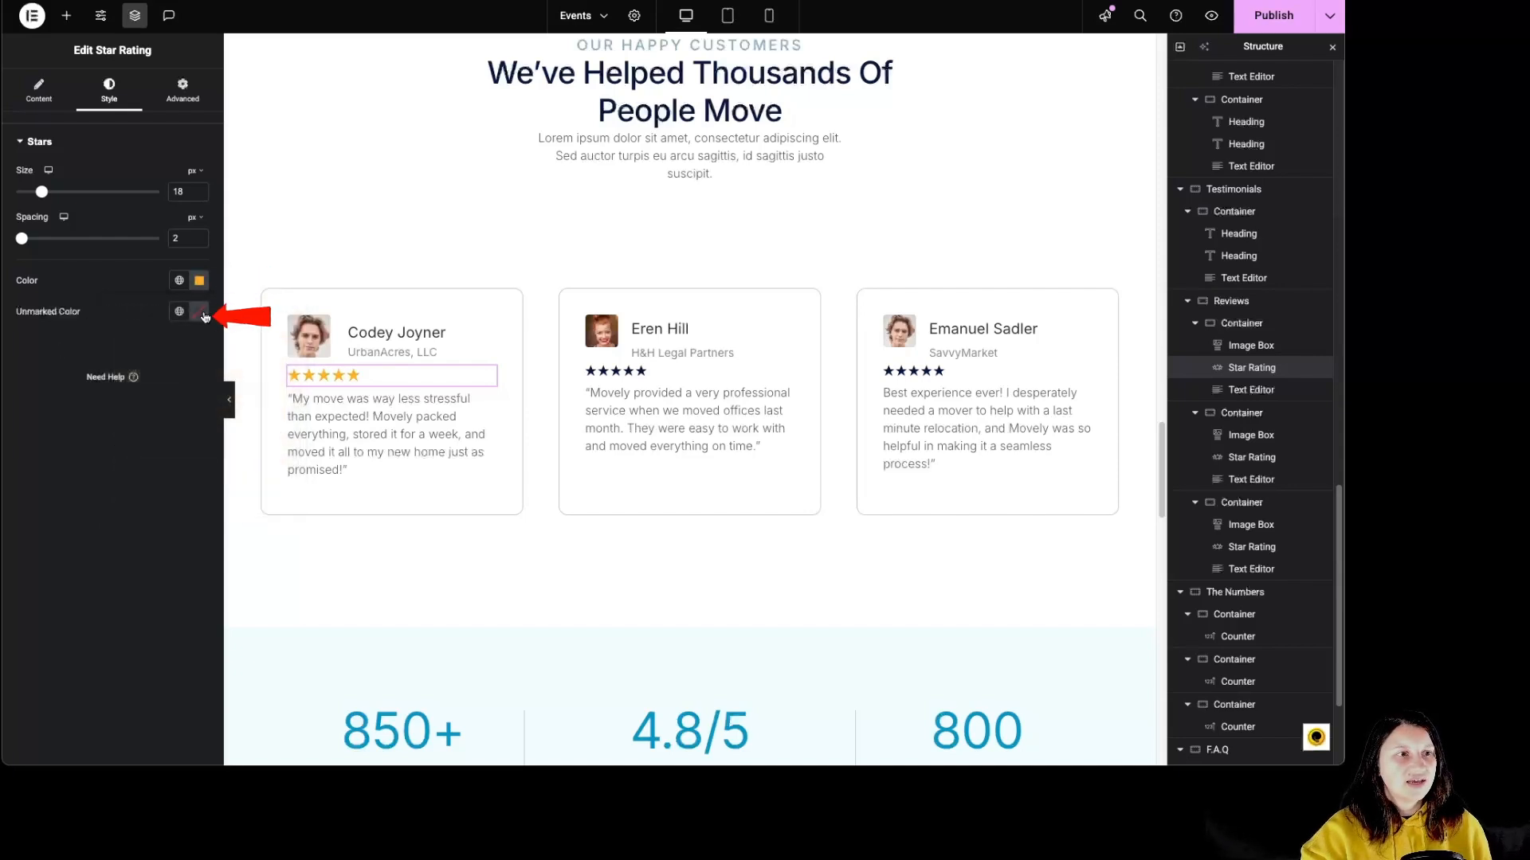
# Change the unmarked star color of the first review's star rating and set its rating to 4.5.
pyautogui.click(199, 311)
pyautogui.click(143, 491)
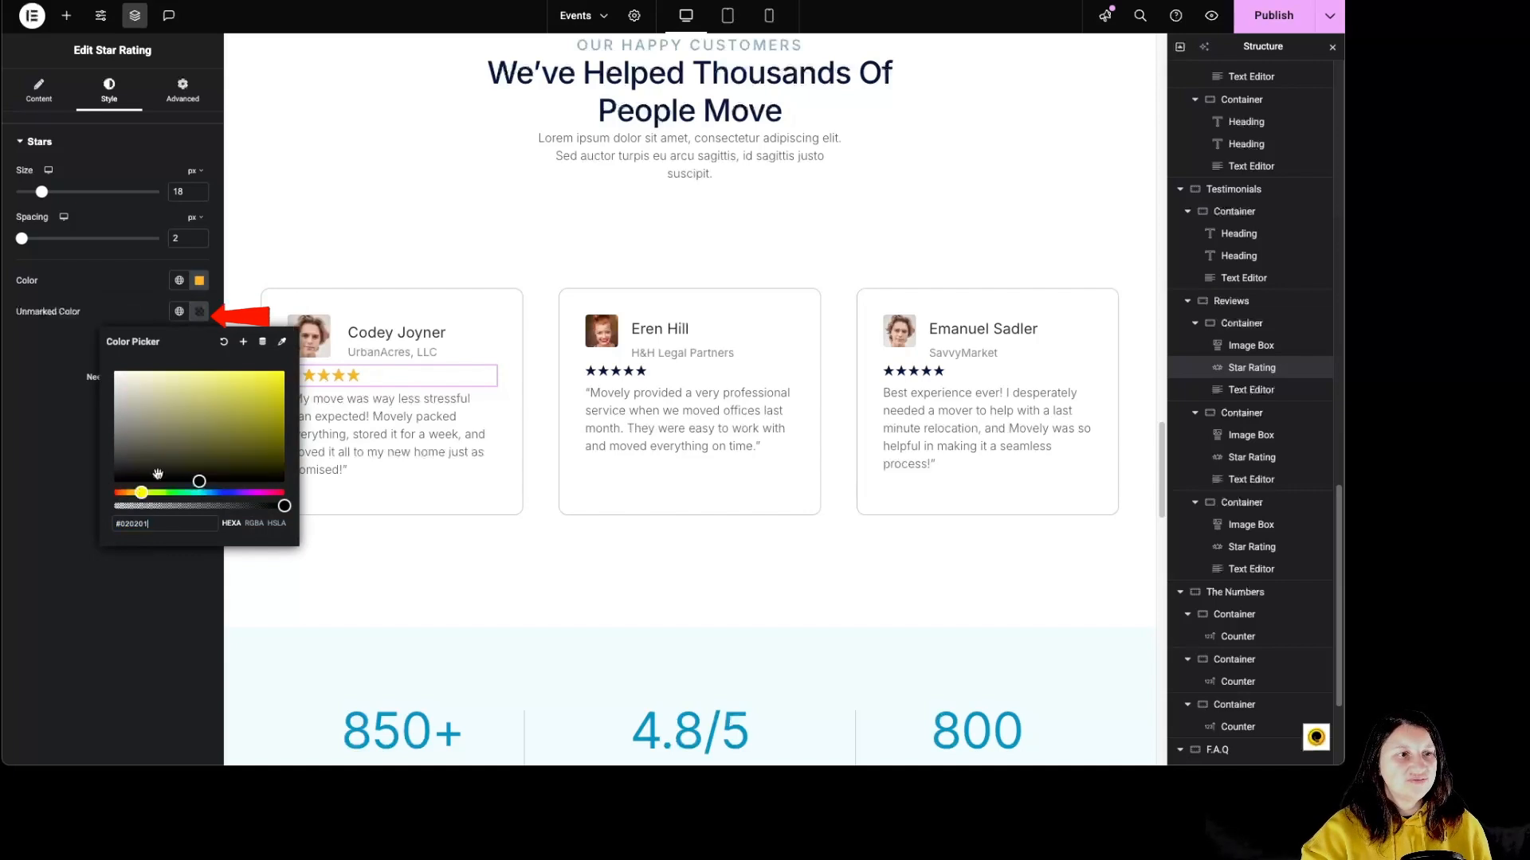
pyautogui.click(180, 372)
pyautogui.click(54, 387)
pyautogui.click(40, 93)
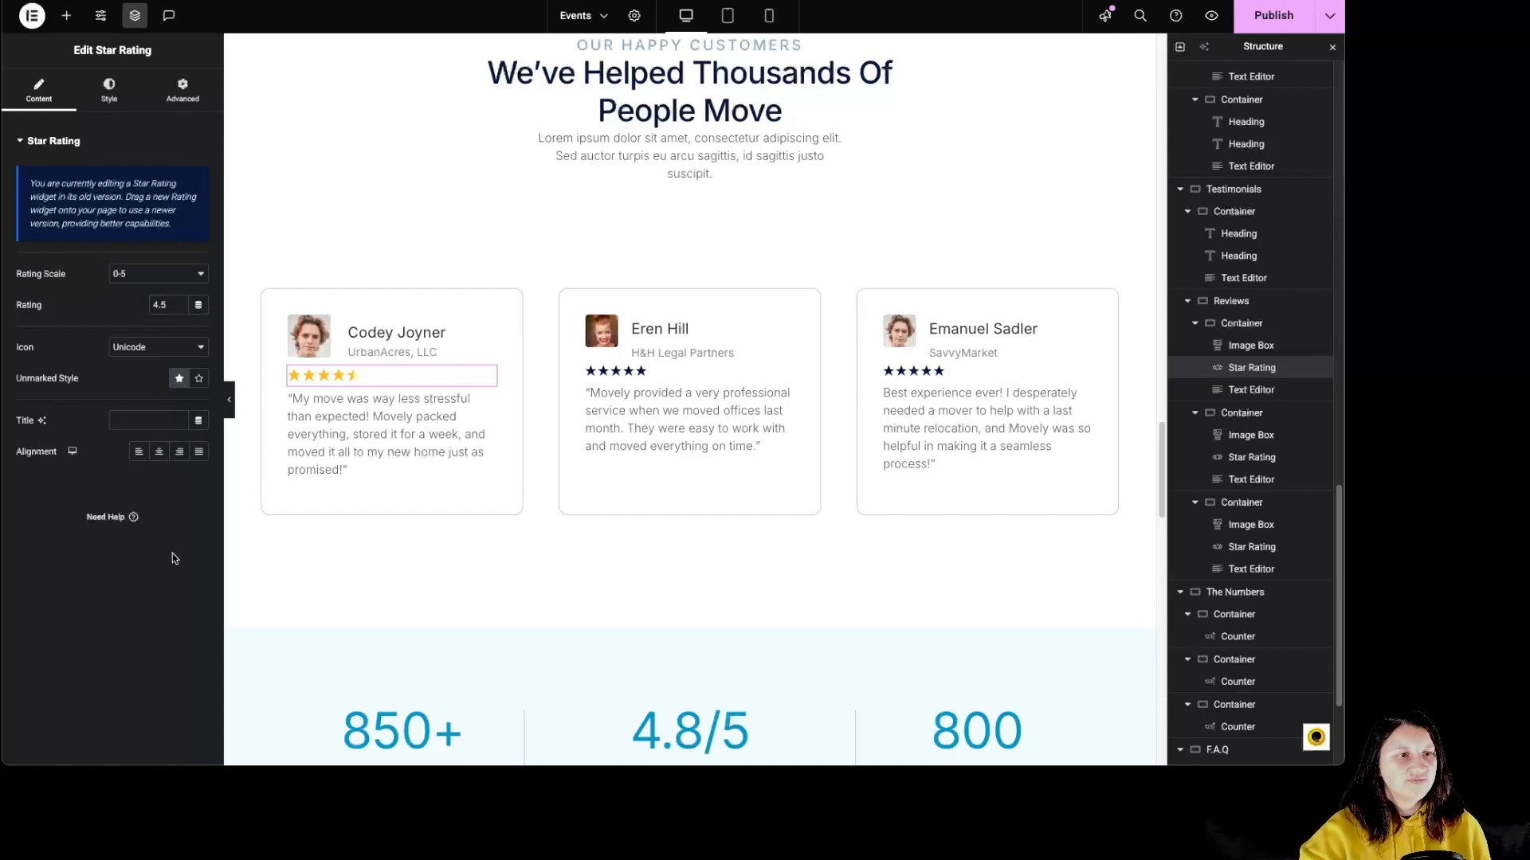
# Review the content settings of the 850+ counter, including its thousand separator options.
pyautogui.scroll(-1, 542, 502)
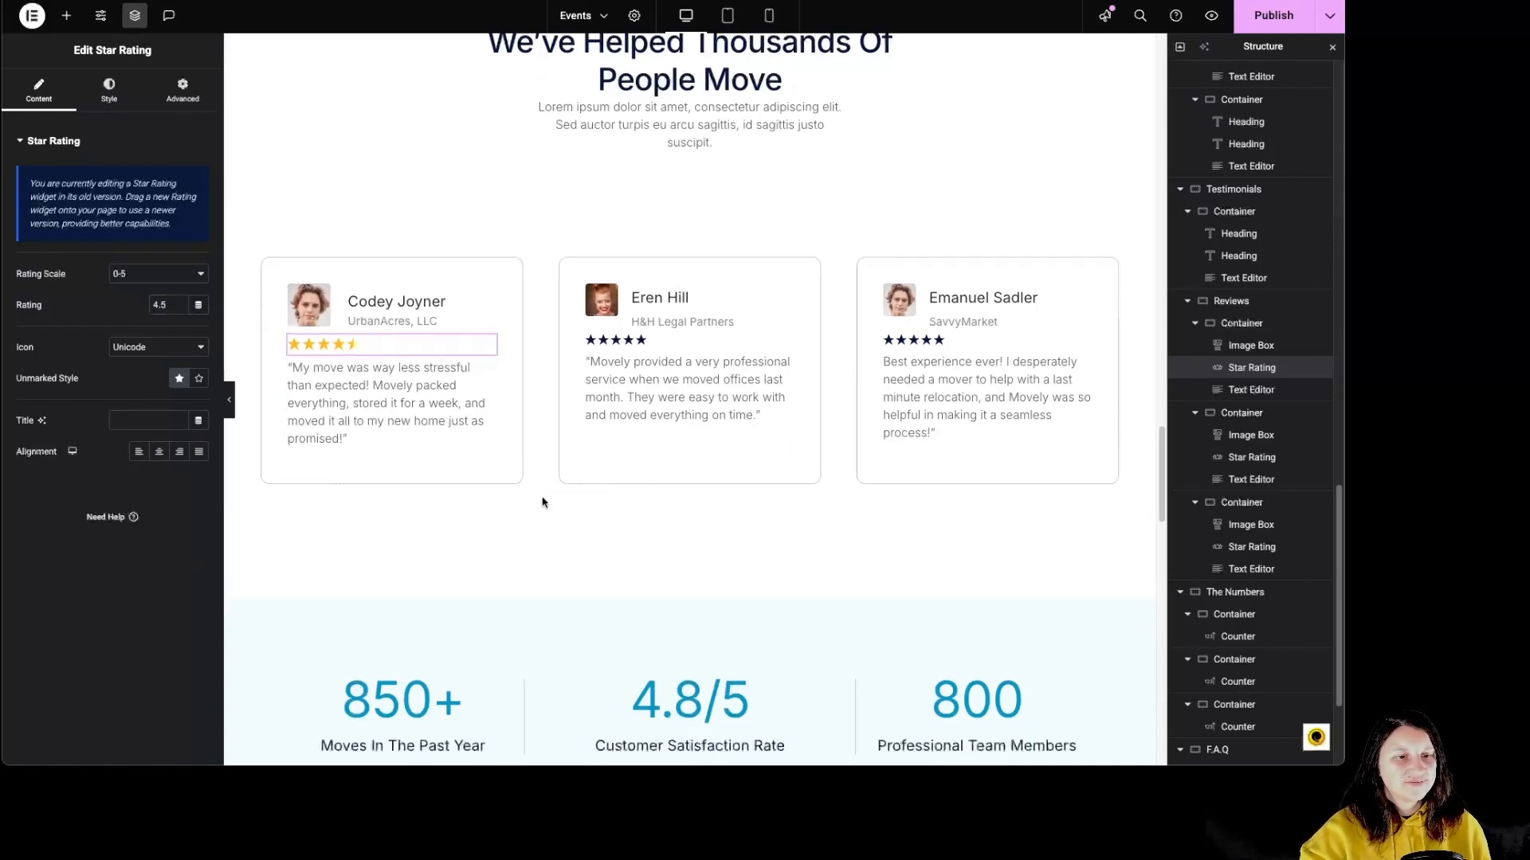
pyautogui.scroll(-5, 542, 501)
pyautogui.click(460, 341)
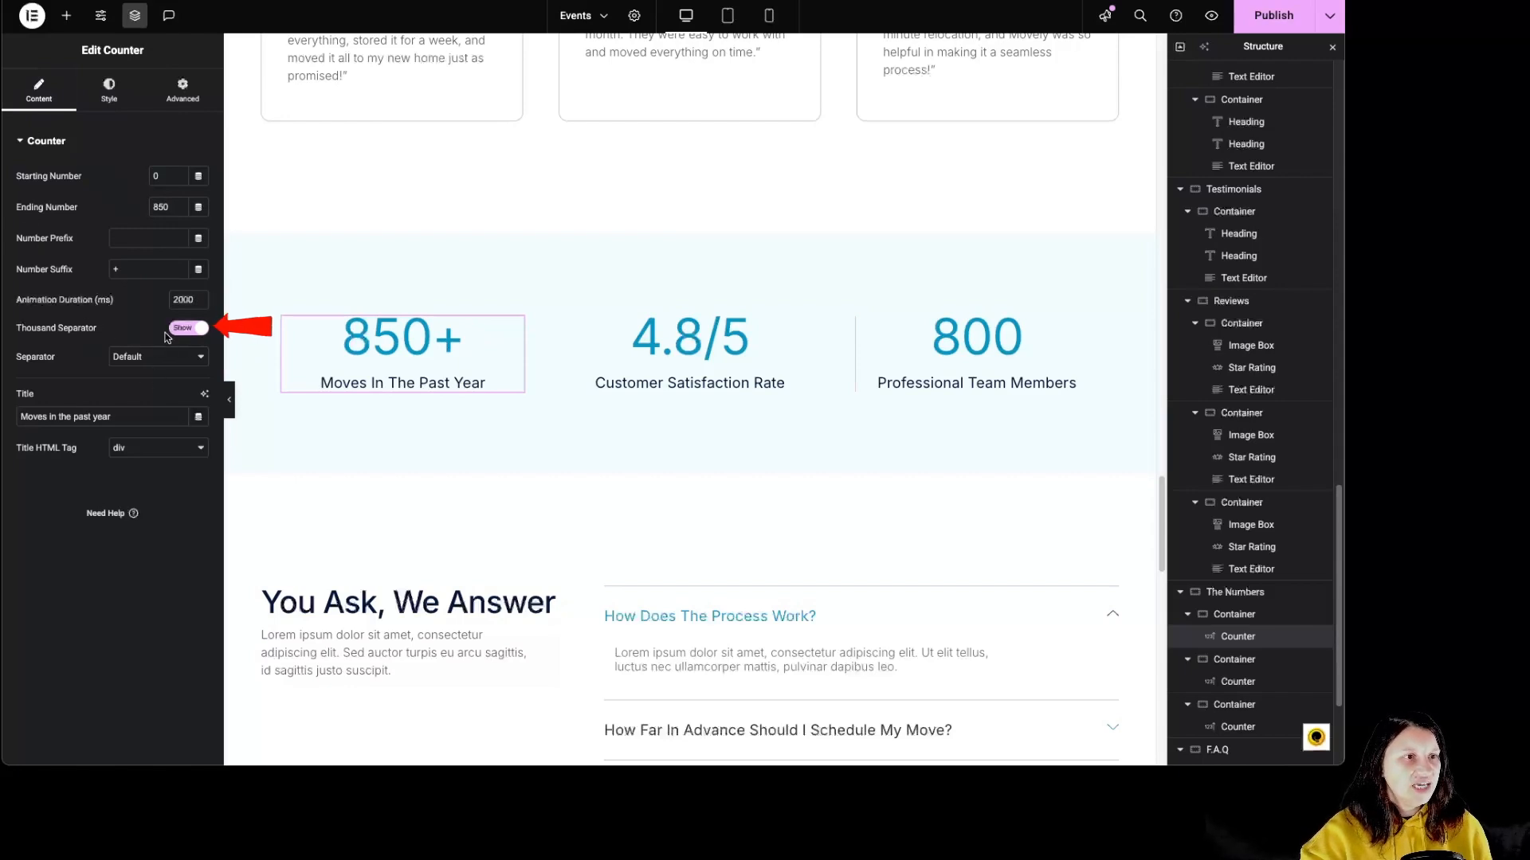
pyautogui.click(154, 364)
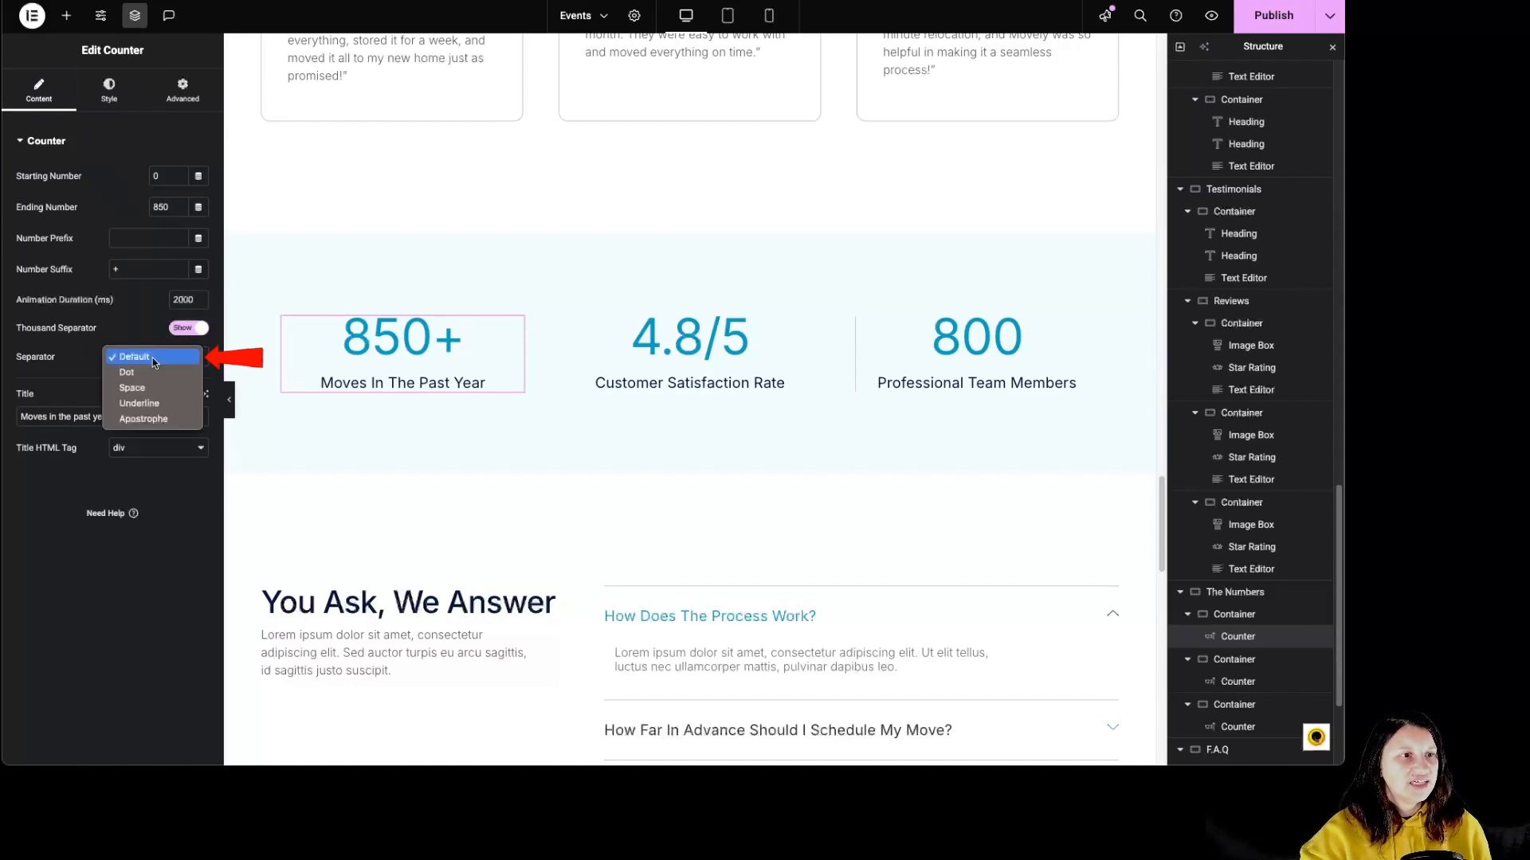
pyautogui.click(59, 371)
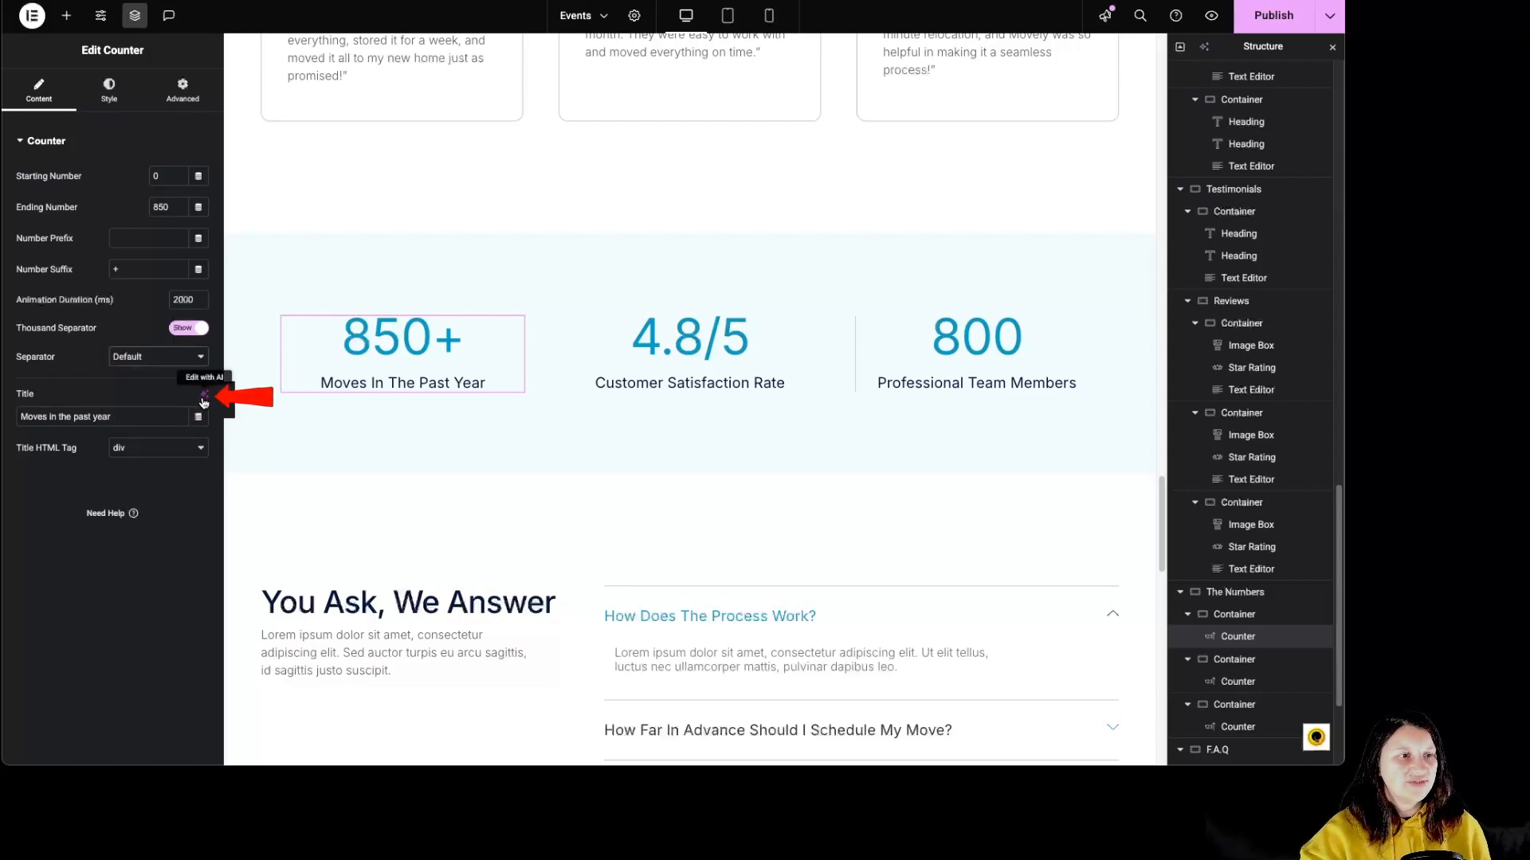
# Compare the title positions of the 850+ counter and place the title after the number.
pyautogui.click(109, 89)
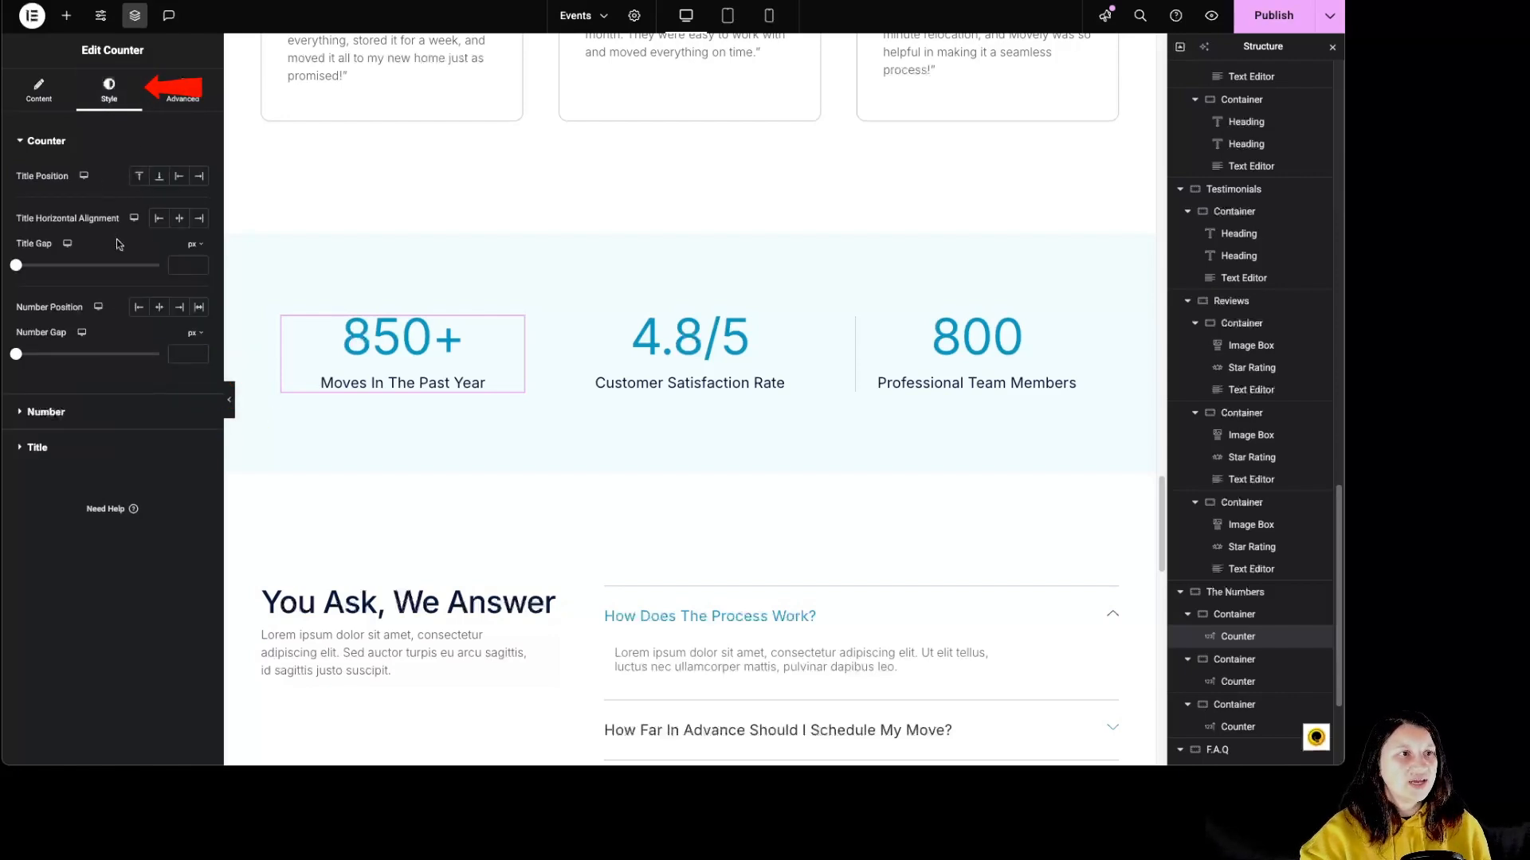
pyautogui.click(142, 177)
pyautogui.click(159, 177)
pyautogui.click(199, 177)
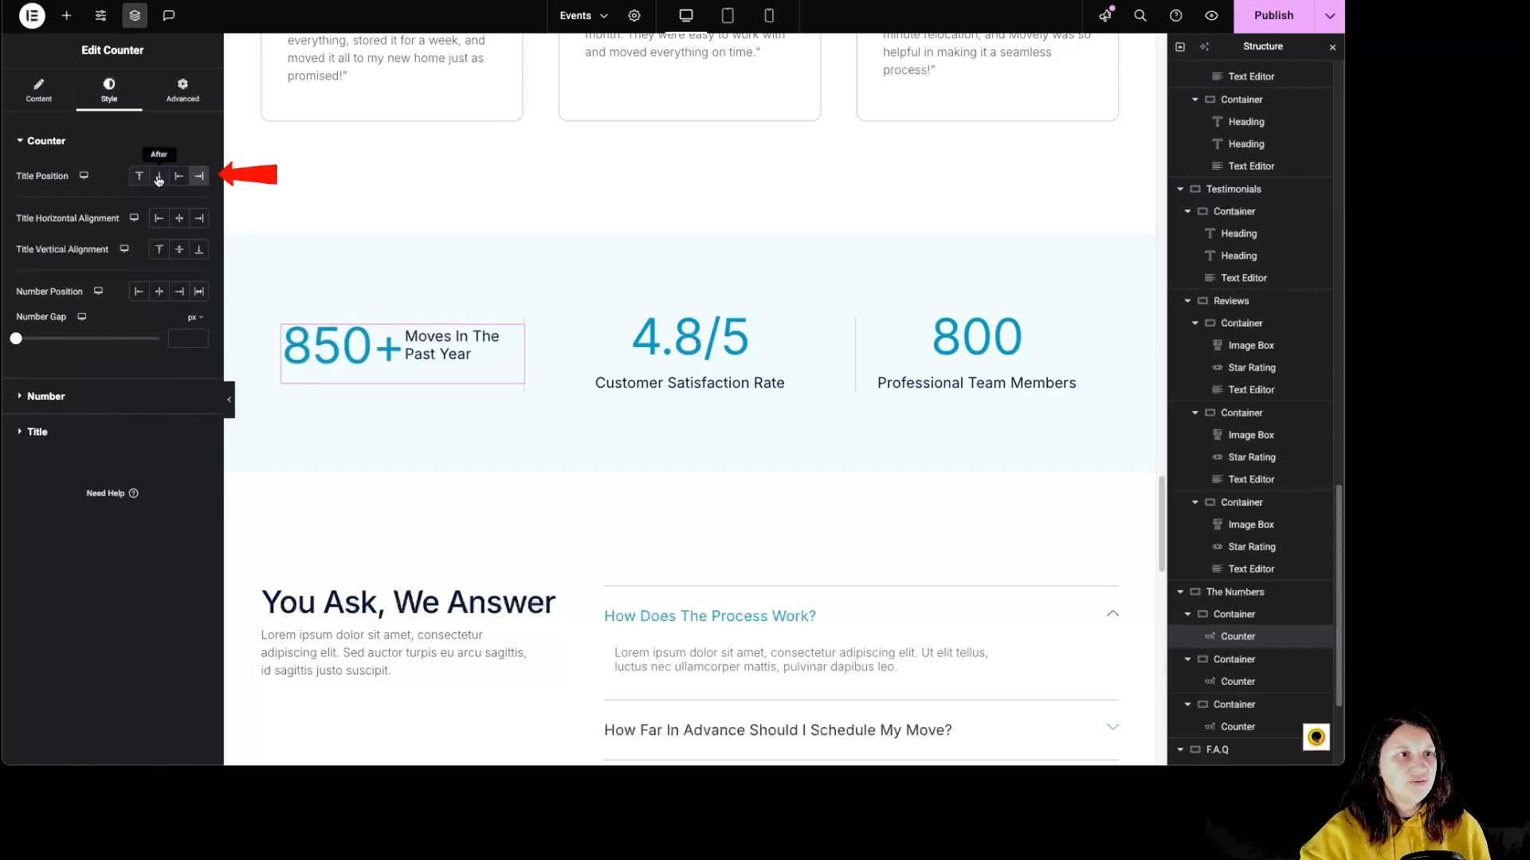
pyautogui.click(159, 176)
# Compare the counter title's horizontal alignments, settle on center, and set the title gap to 0 px.
pyautogui.click(159, 218)
pyautogui.click(178, 218)
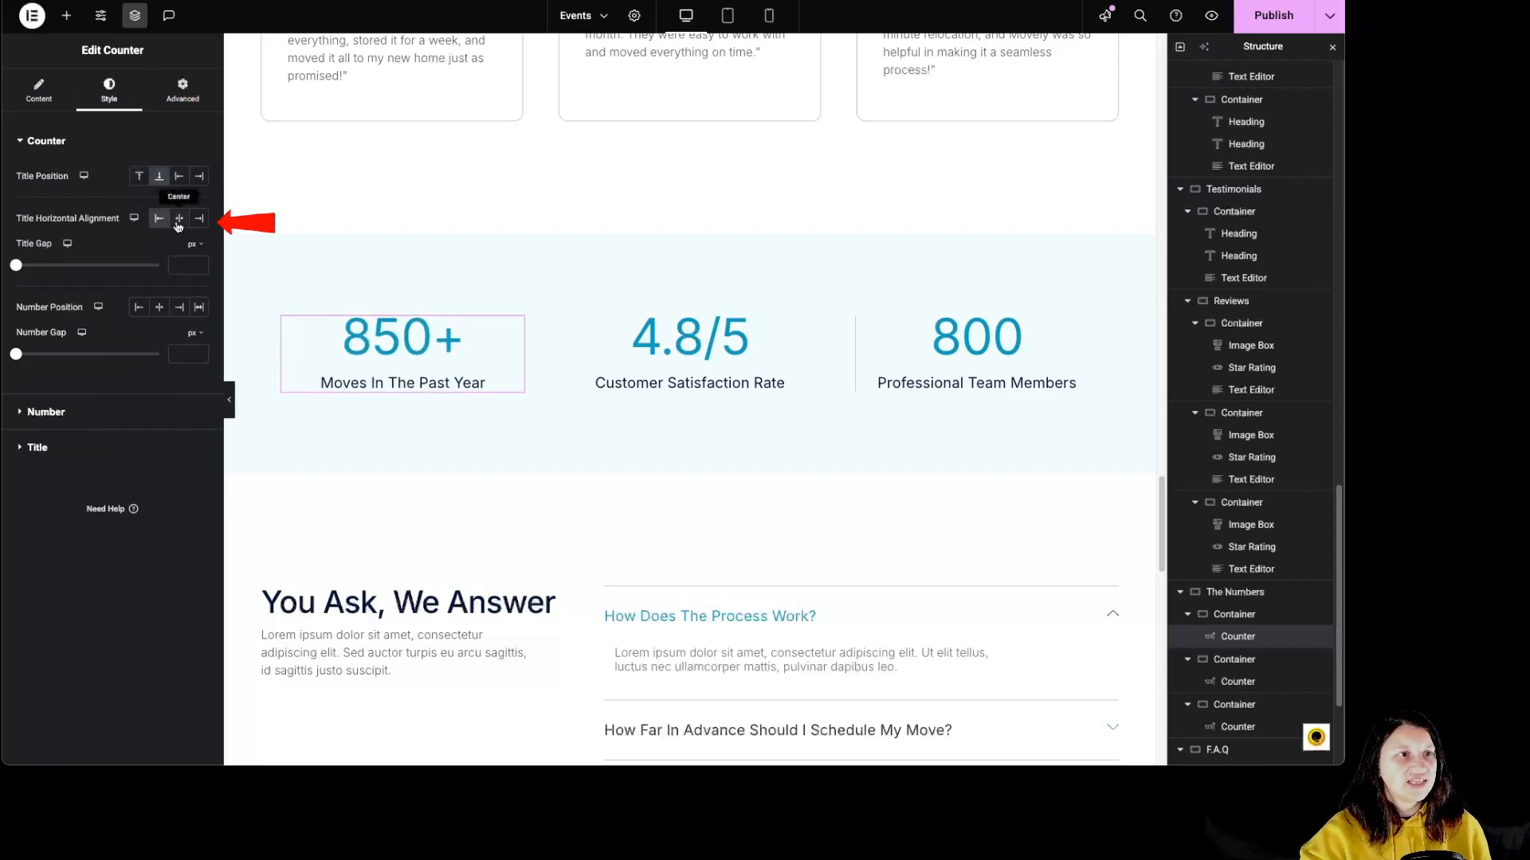
pyautogui.click(199, 218)
pyautogui.click(178, 218)
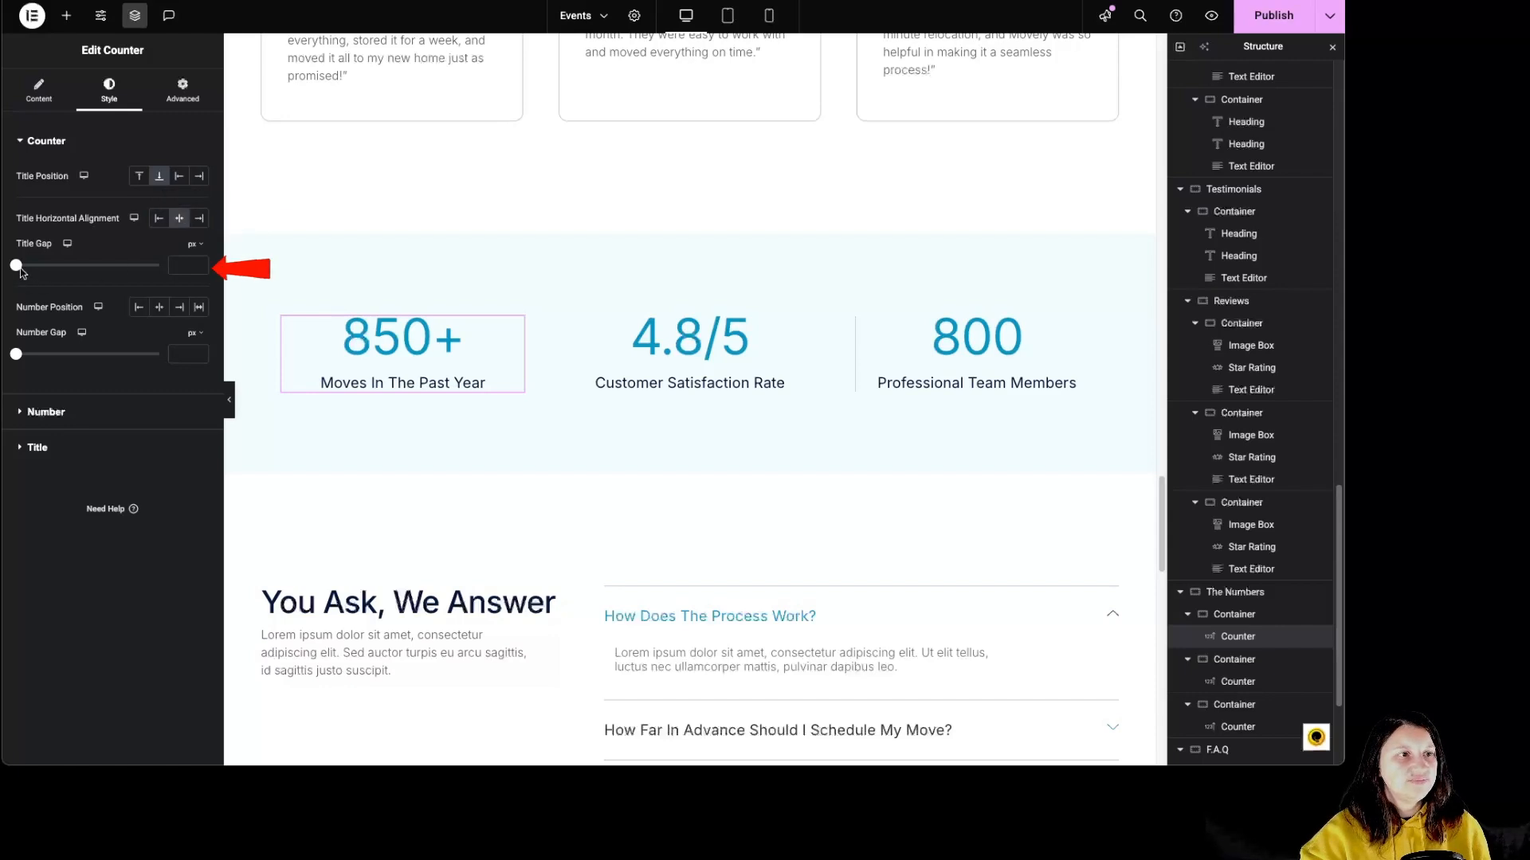
pyautogui.moveTo(20, 272)
pyautogui.mouseDown()
pyautogui.moveTo(34, 267)
pyautogui.moveTo(15, 267)
pyautogui.mouseUp()
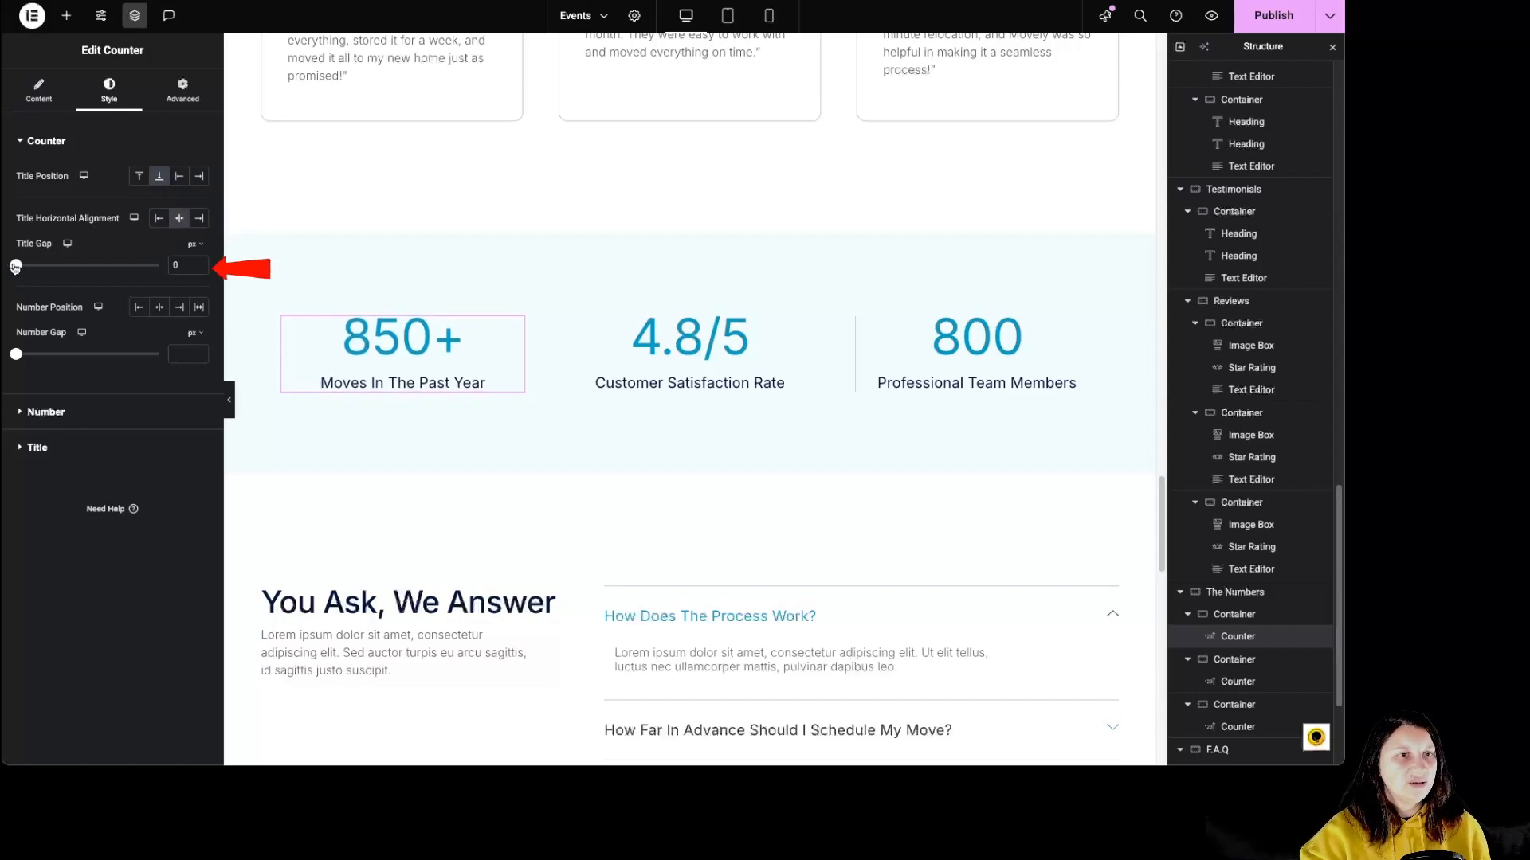
# Compare the 850+ counter's number positions, settle on center, and slightly widen the gap between the number and its suffix.
pyautogui.click(139, 310)
pyautogui.click(160, 311)
pyautogui.click(179, 310)
pyautogui.click(198, 308)
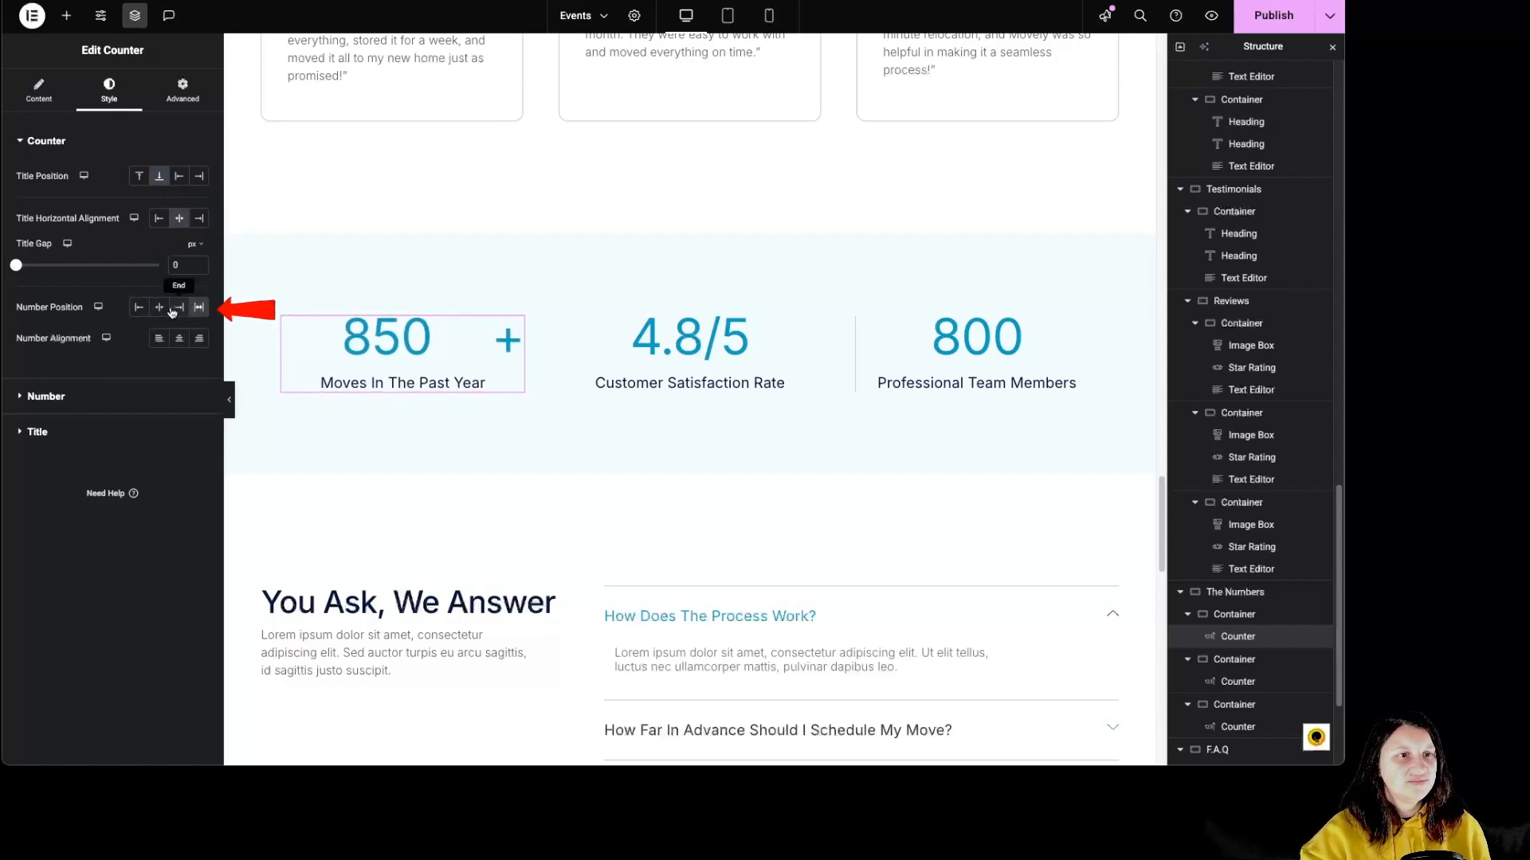
pyautogui.click(159, 308)
pyautogui.moveTo(17, 355)
pyautogui.mouseDown()
pyautogui.moveTo(44, 355)
pyautogui.moveTo(31, 356)
pyautogui.mouseUp()
# Examine the 850+ counter's number and title styling, including their text color and typography settings.
pyautogui.click(32, 413)
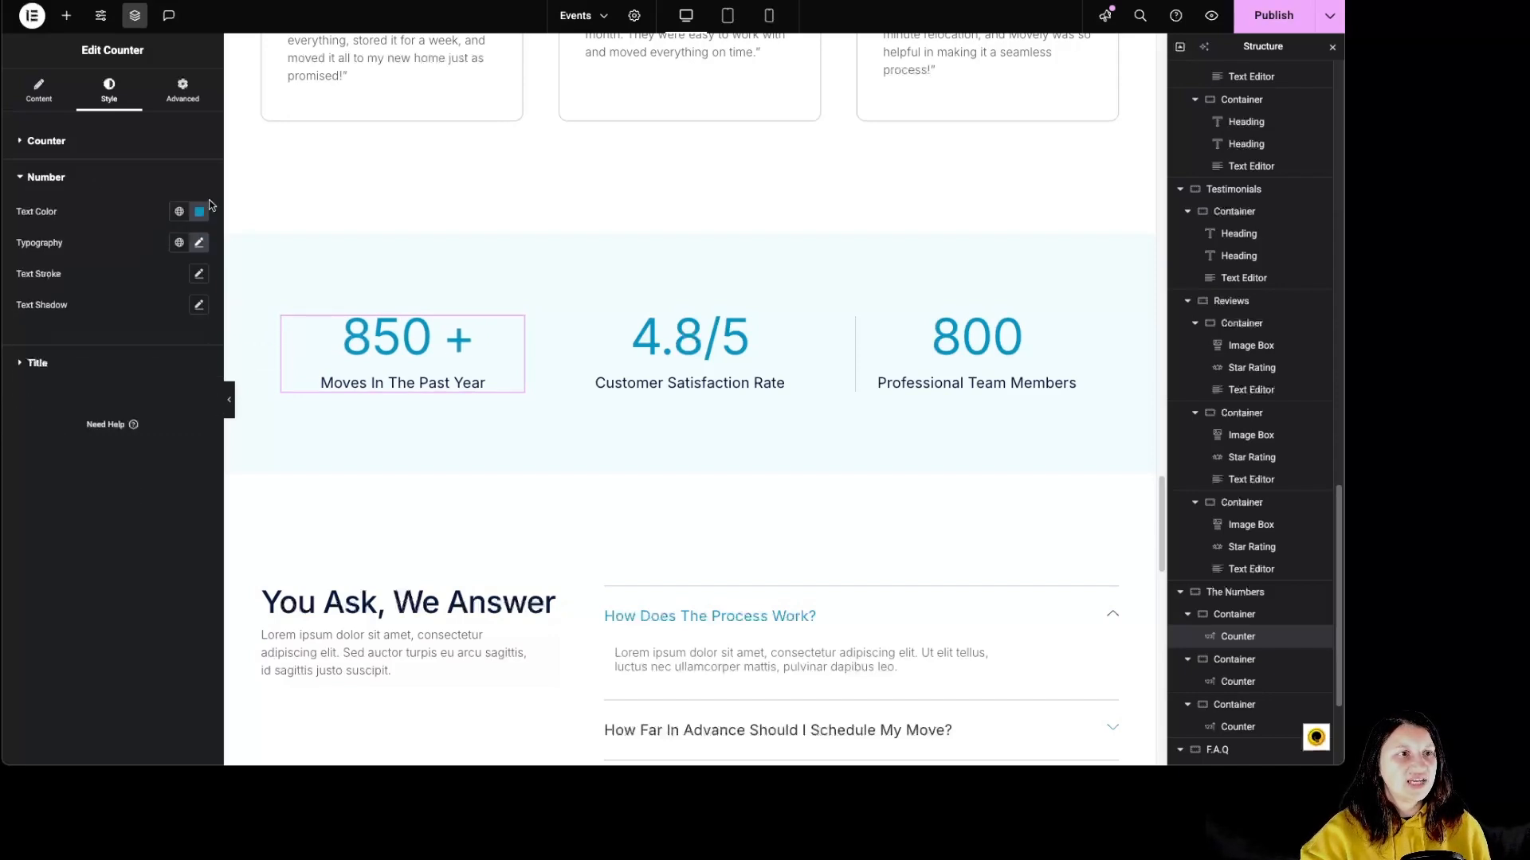
pyautogui.click(200, 243)
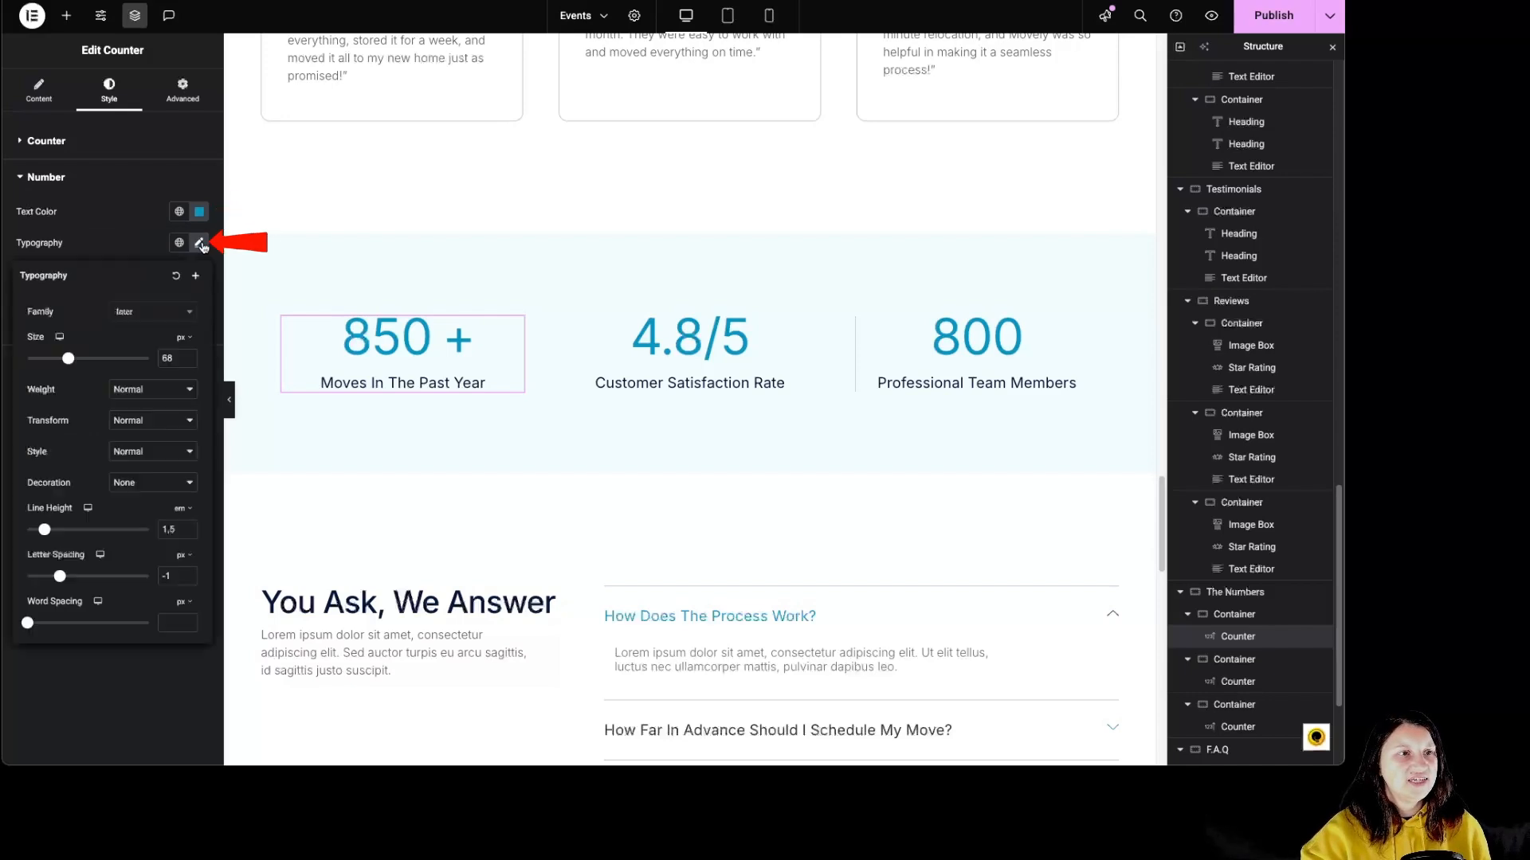
pyautogui.click(203, 247)
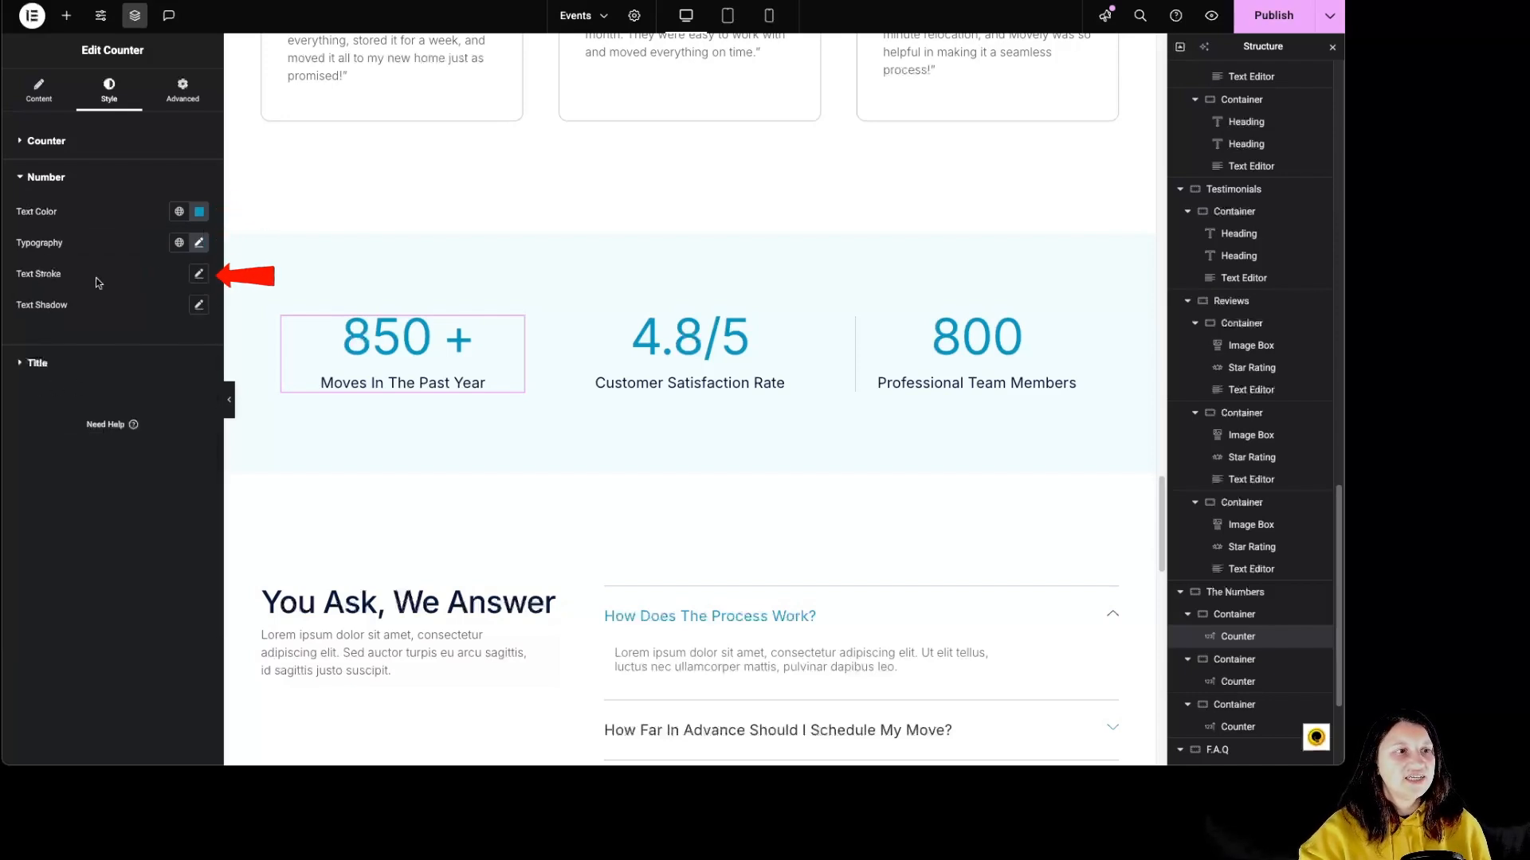
pyautogui.click(34, 364)
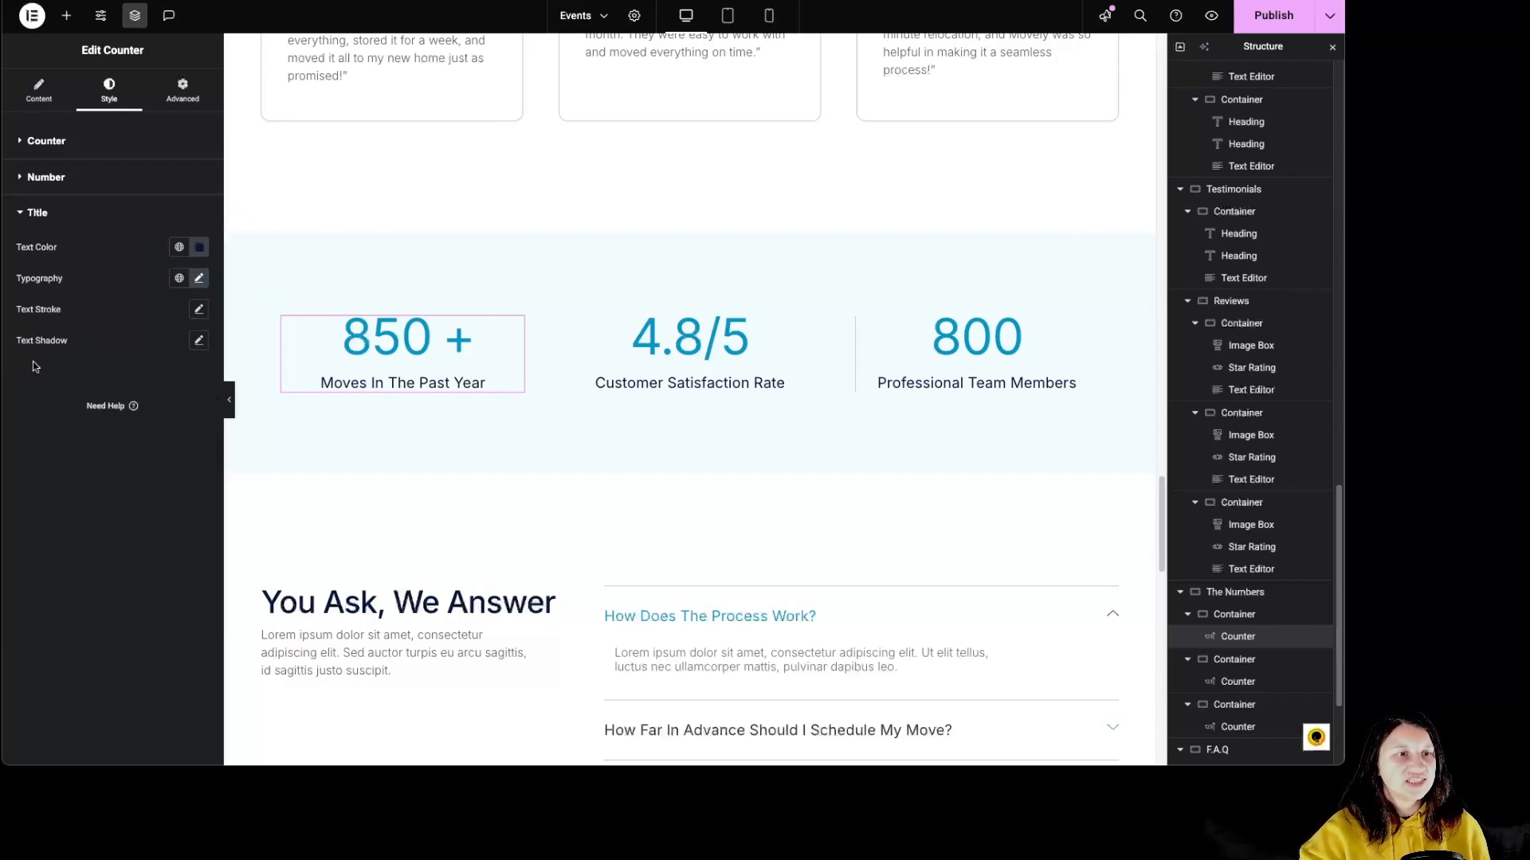
pyautogui.click(200, 247)
pyautogui.click(199, 279)
pyautogui.click(201, 282)
pyautogui.click(201, 281)
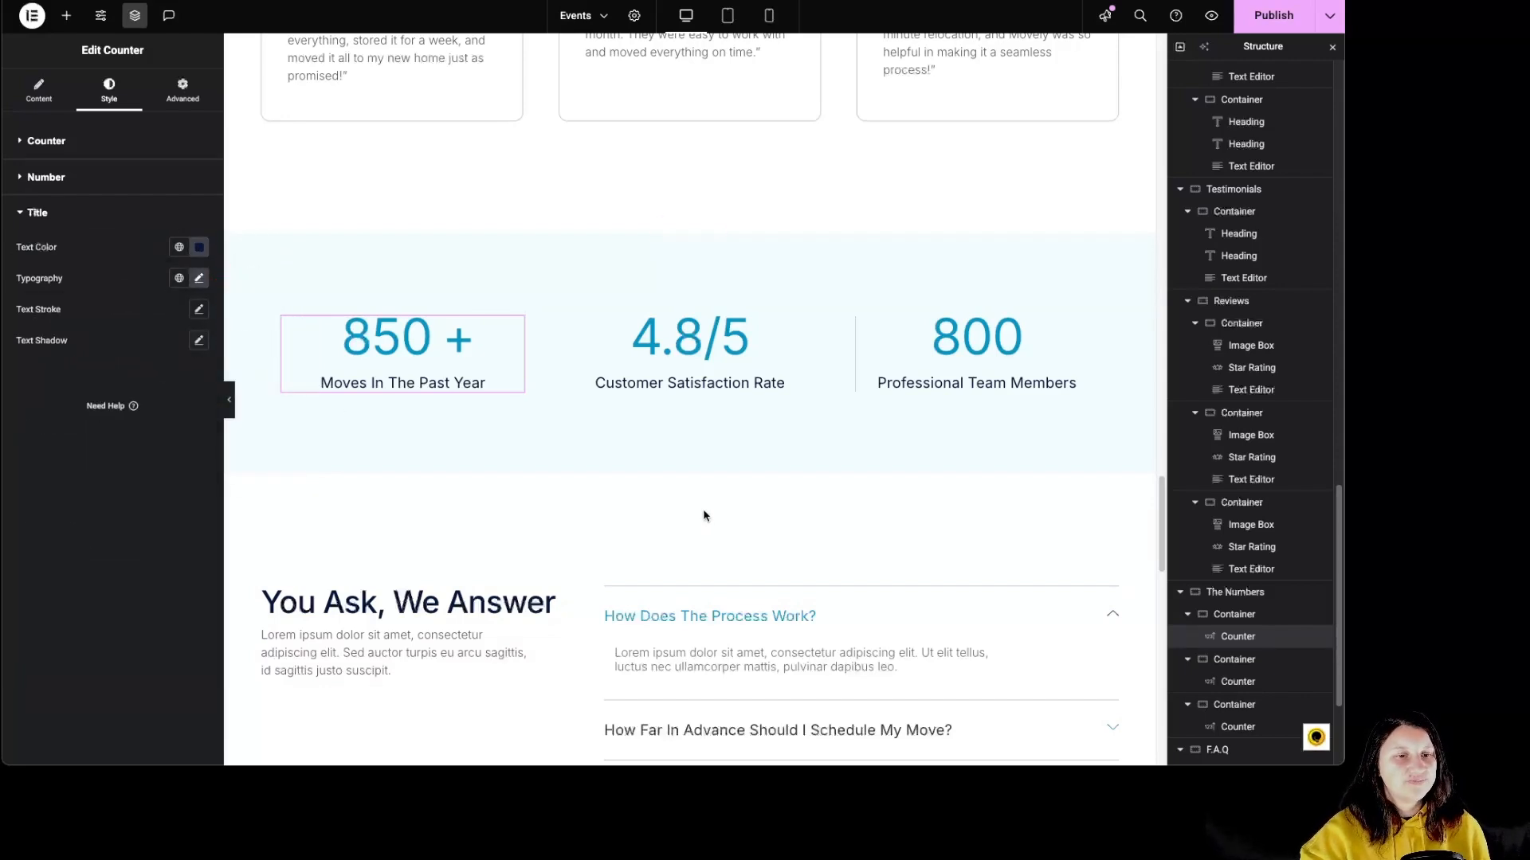
# Review the heading and paragraph widgets beside the questions in the F.A.Q section.
pyautogui.scroll(-3, 704, 510)
pyautogui.click(482, 321)
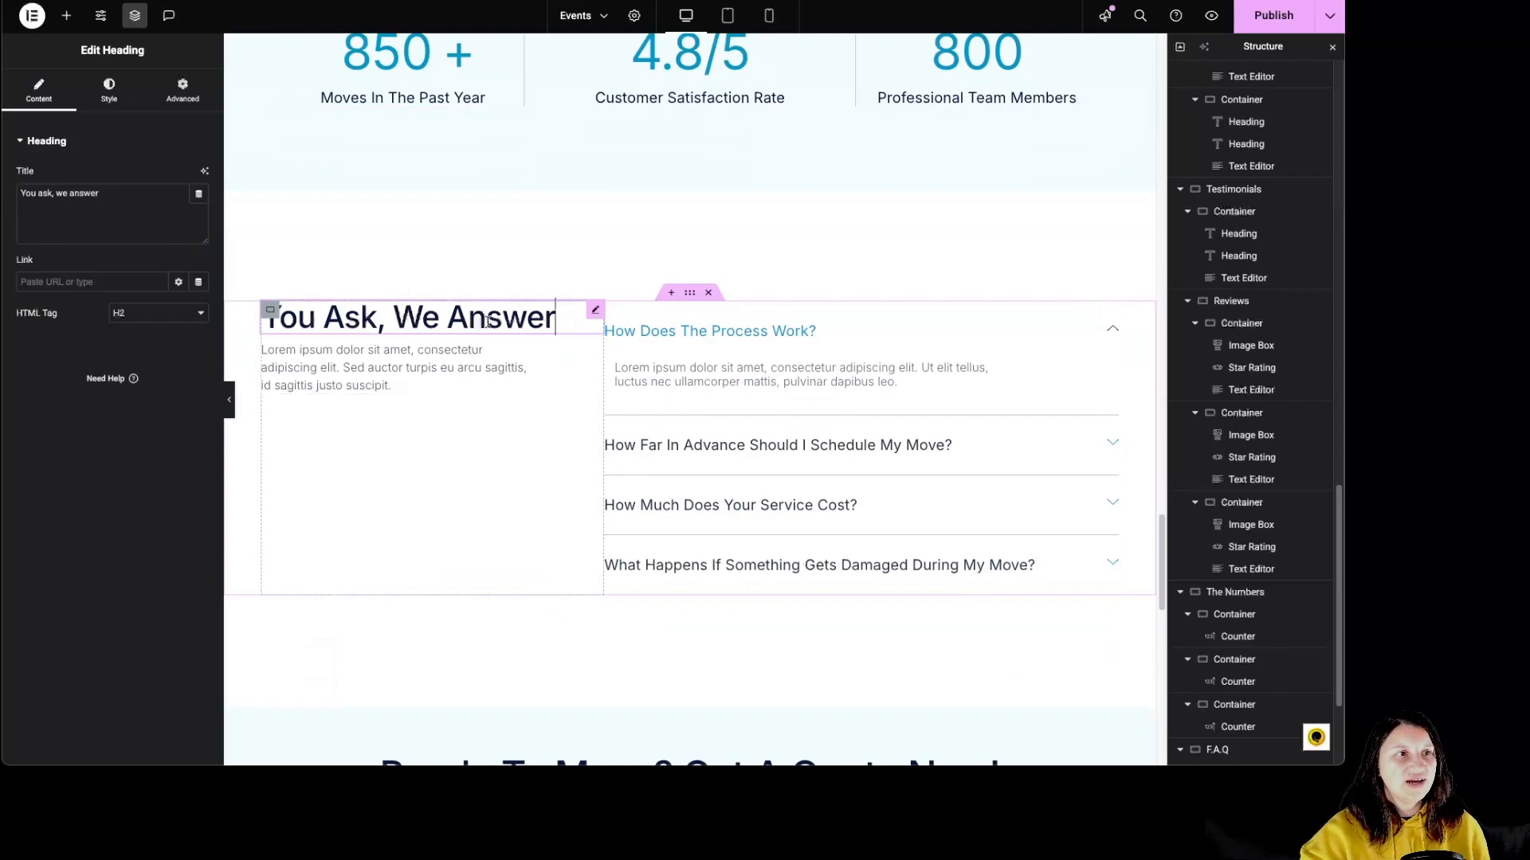
pyautogui.click(393, 368)
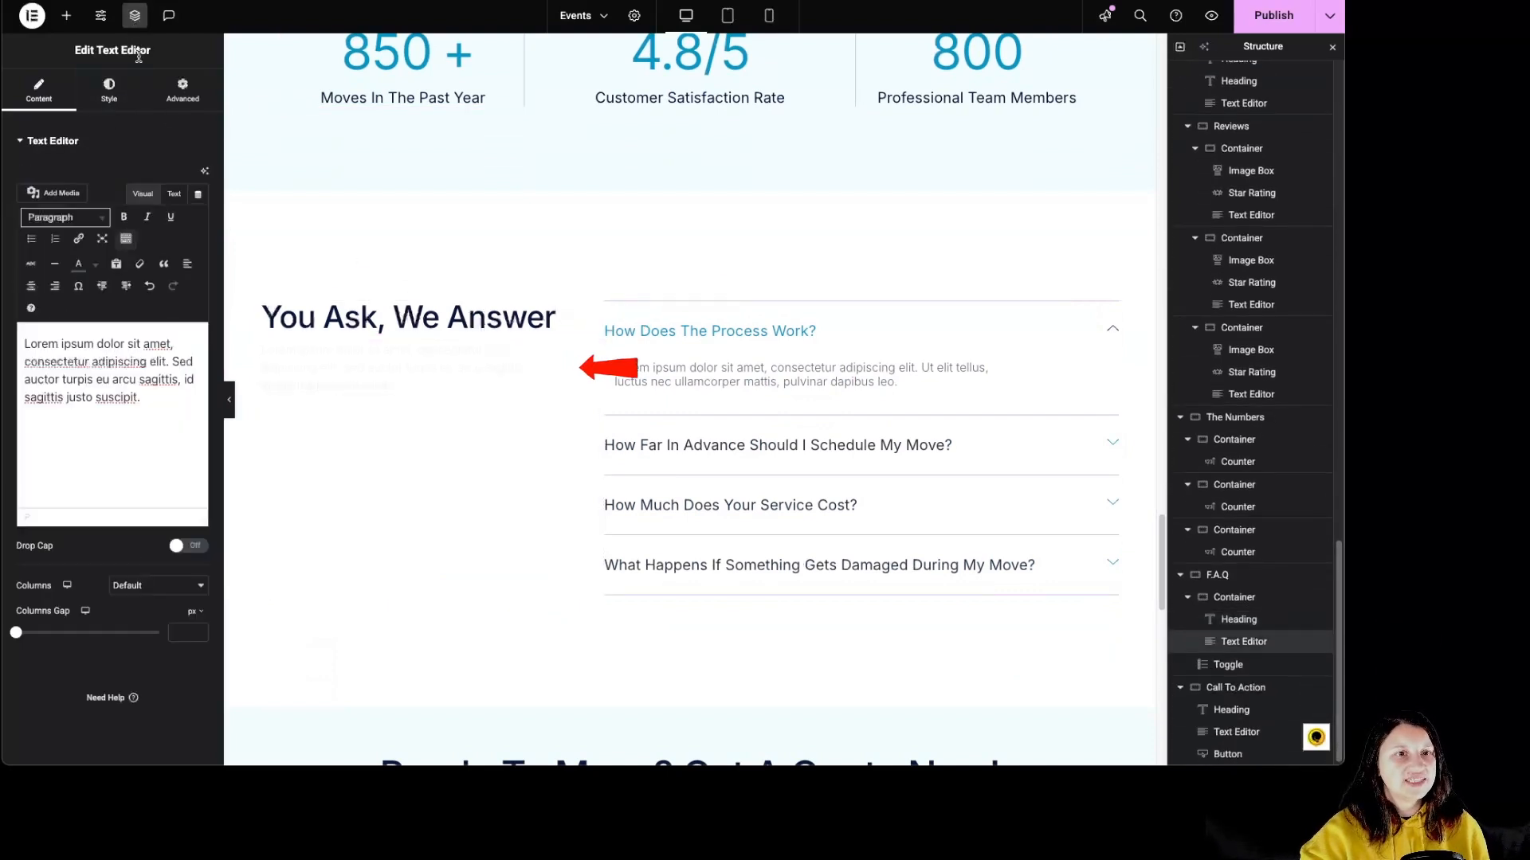
# Try adding a new item to the F.A.Q toggle and duplicating its last question, removing each extra item.
pyautogui.click(919, 336)
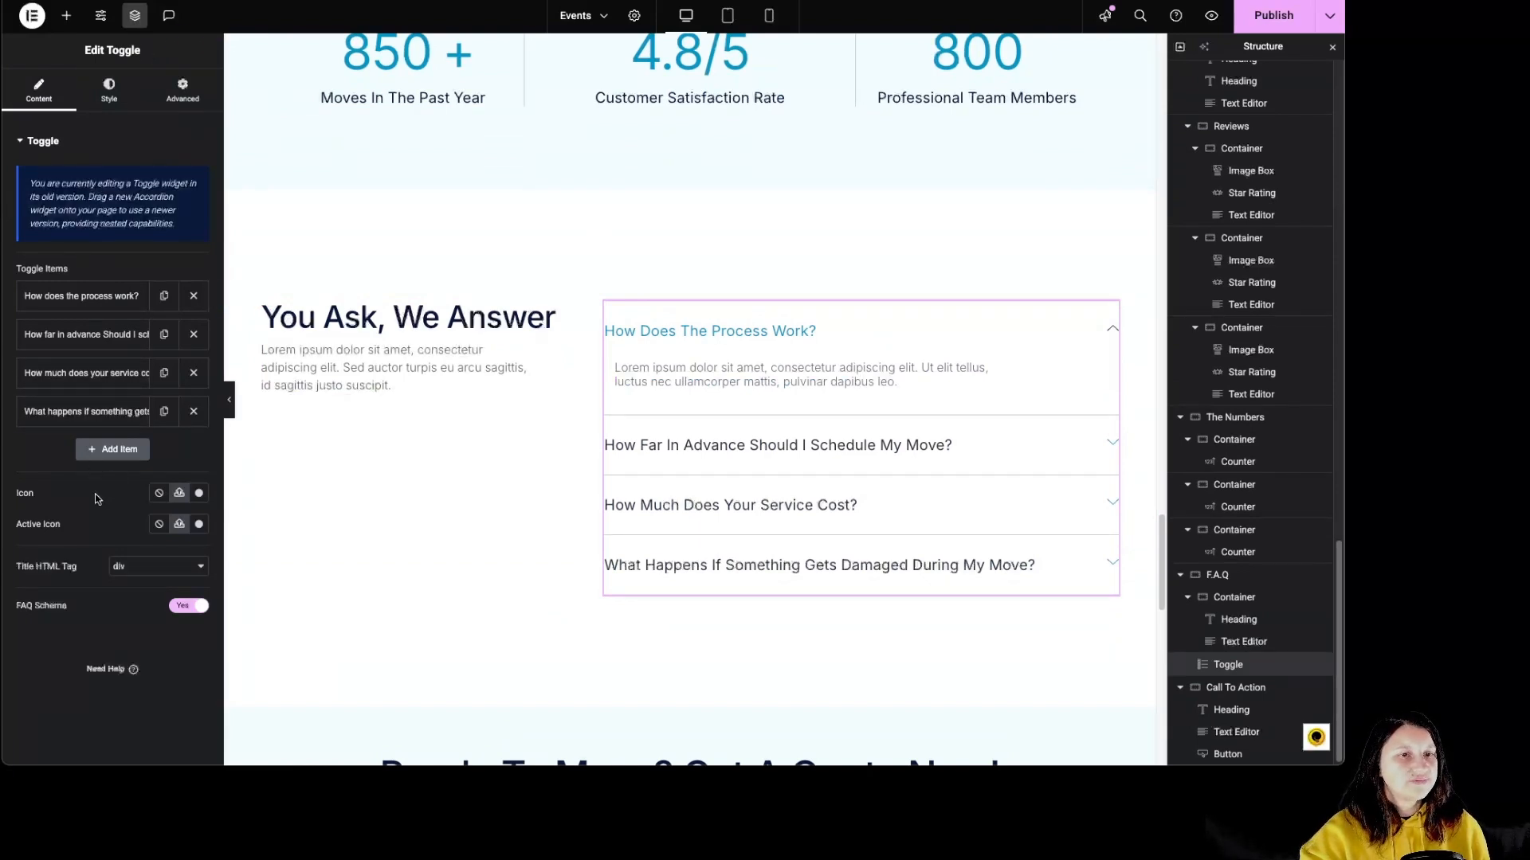
pyautogui.click(117, 459)
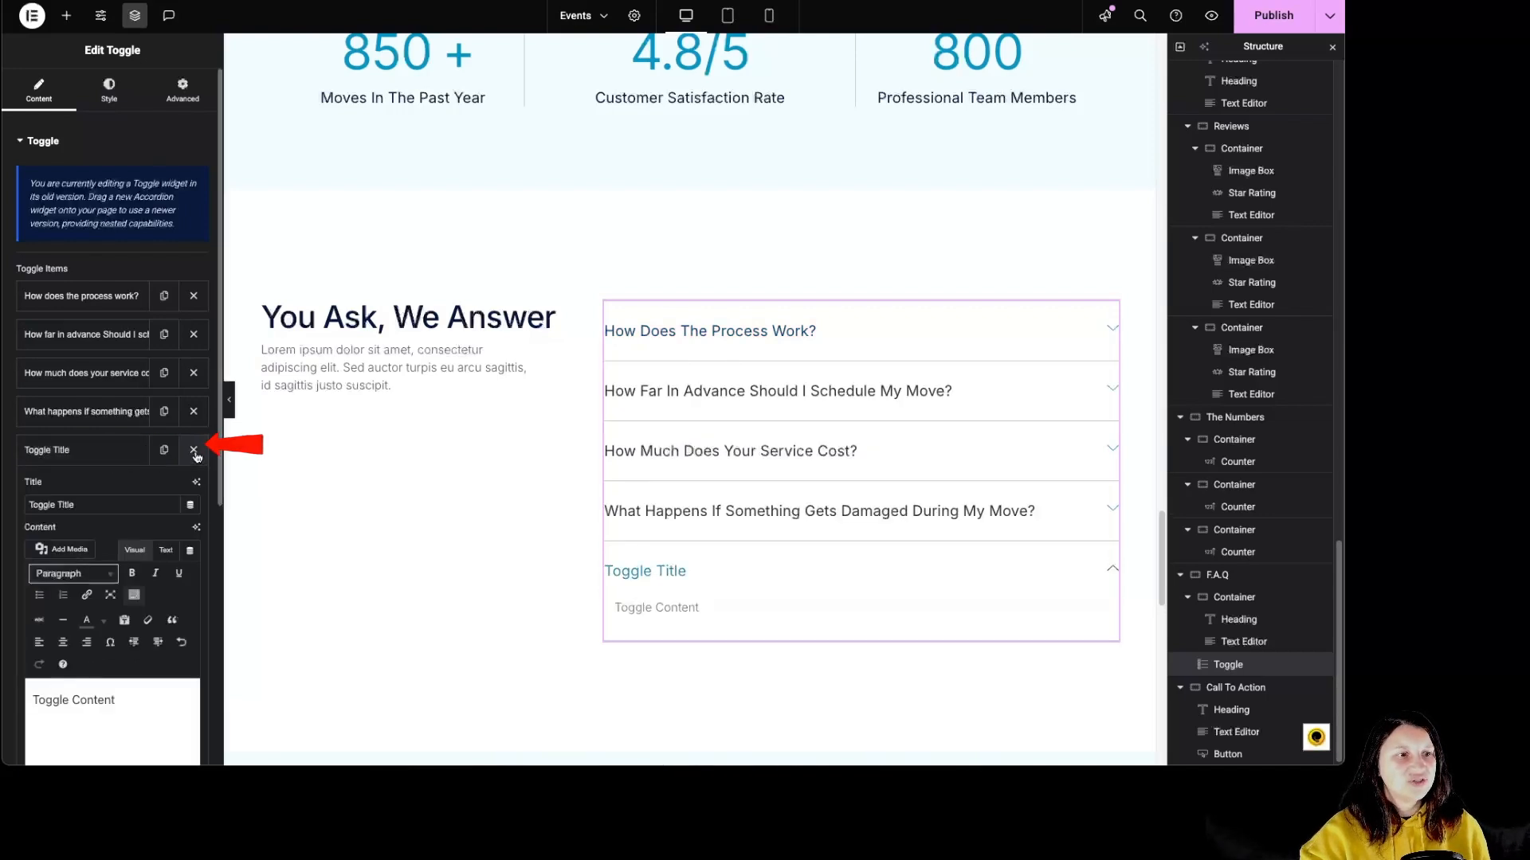
pyautogui.click(194, 451)
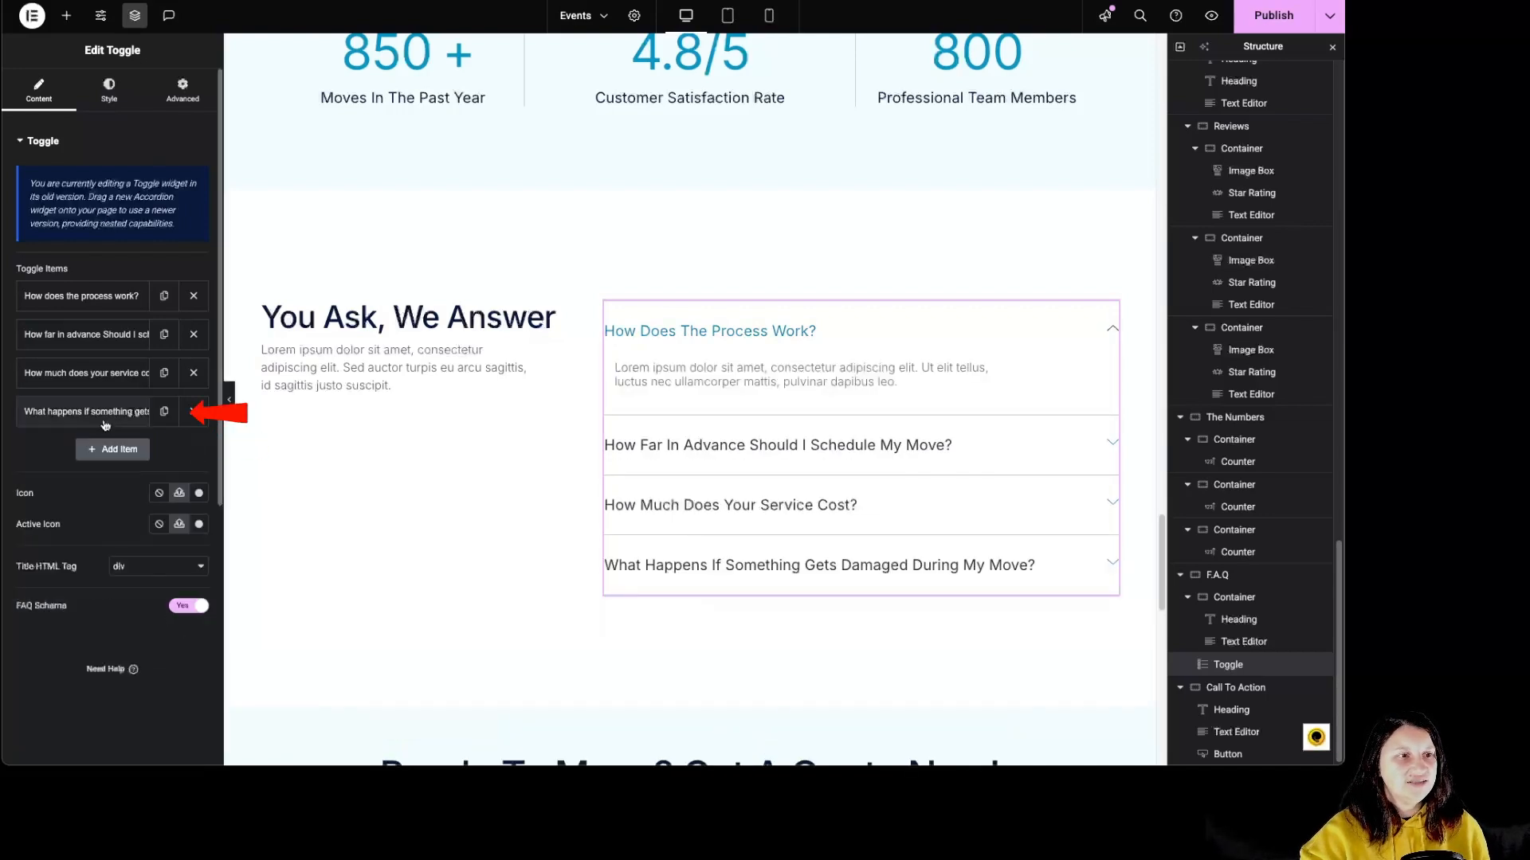
pyautogui.click(165, 413)
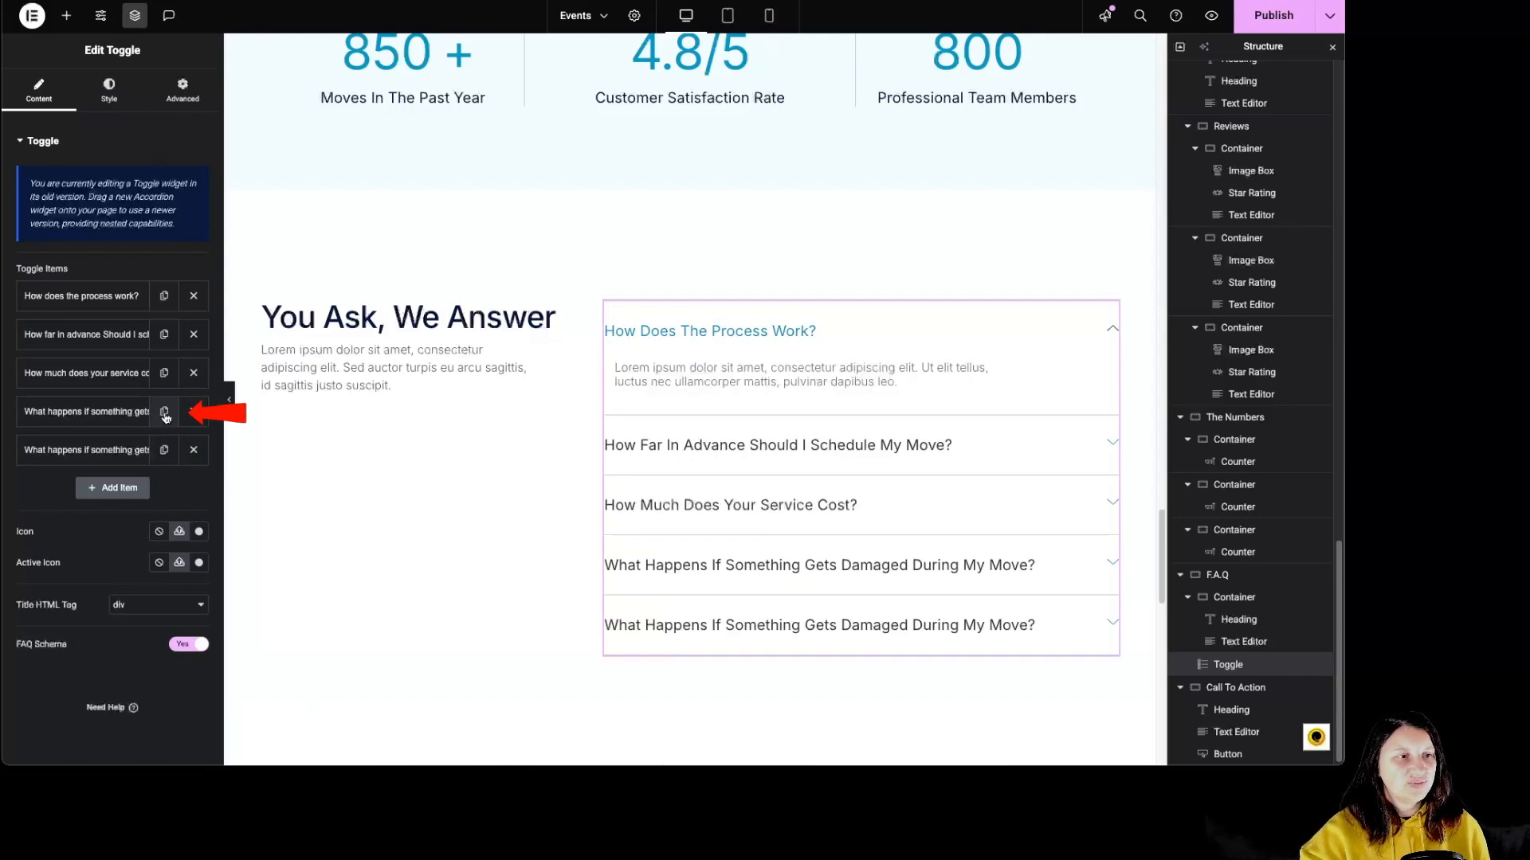
pyautogui.click(194, 450)
# Examine the first toggle item's title and content, and the icon library choices for the toggle's normal and active icons.
pyautogui.click(79, 296)
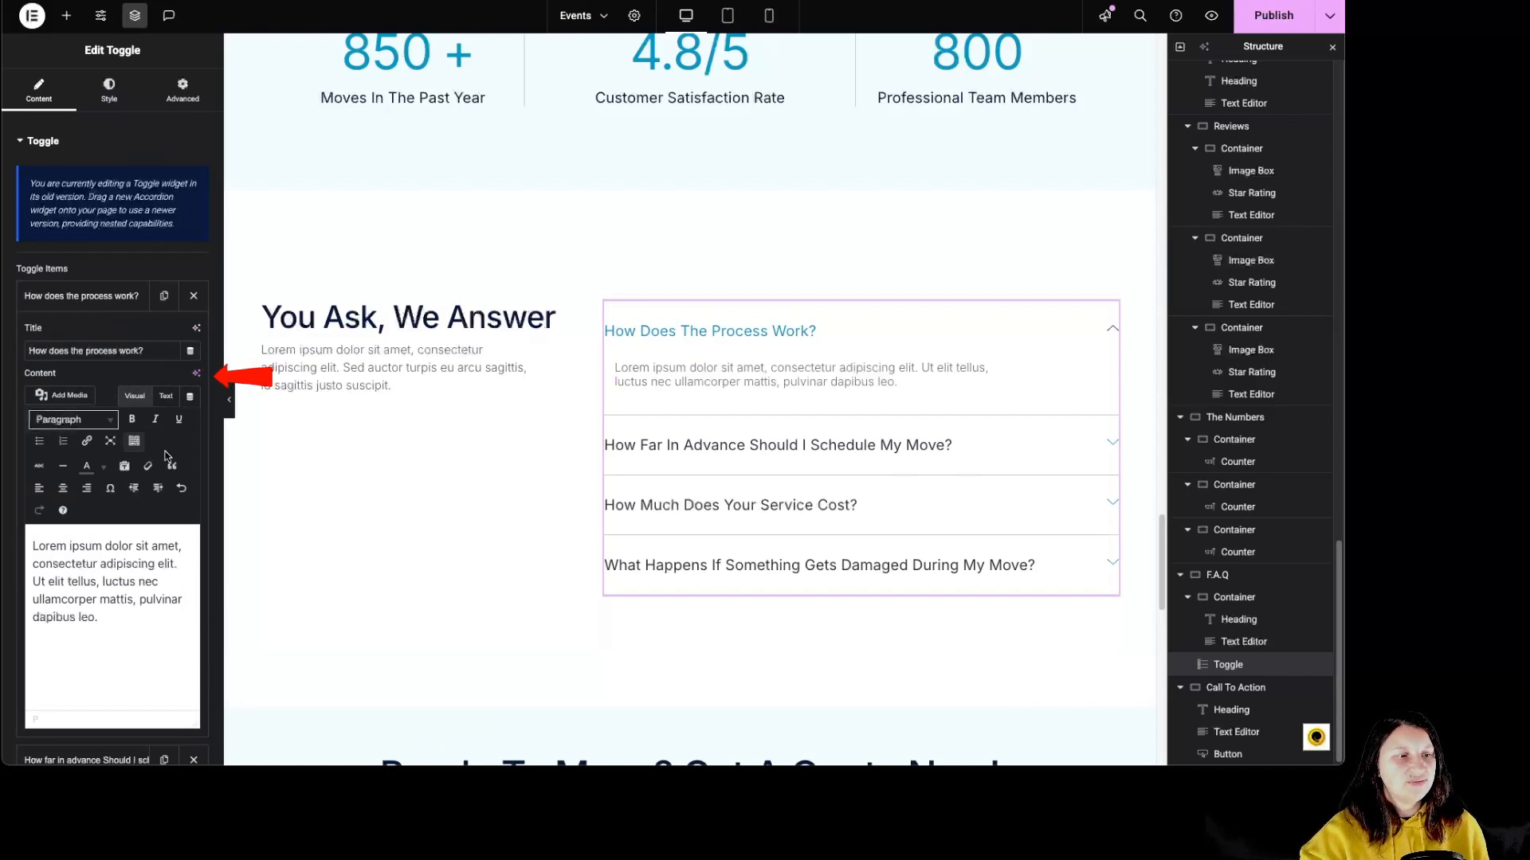
pyautogui.scroll(-2, 158, 475)
pyautogui.scroll(-3, 163, 650)
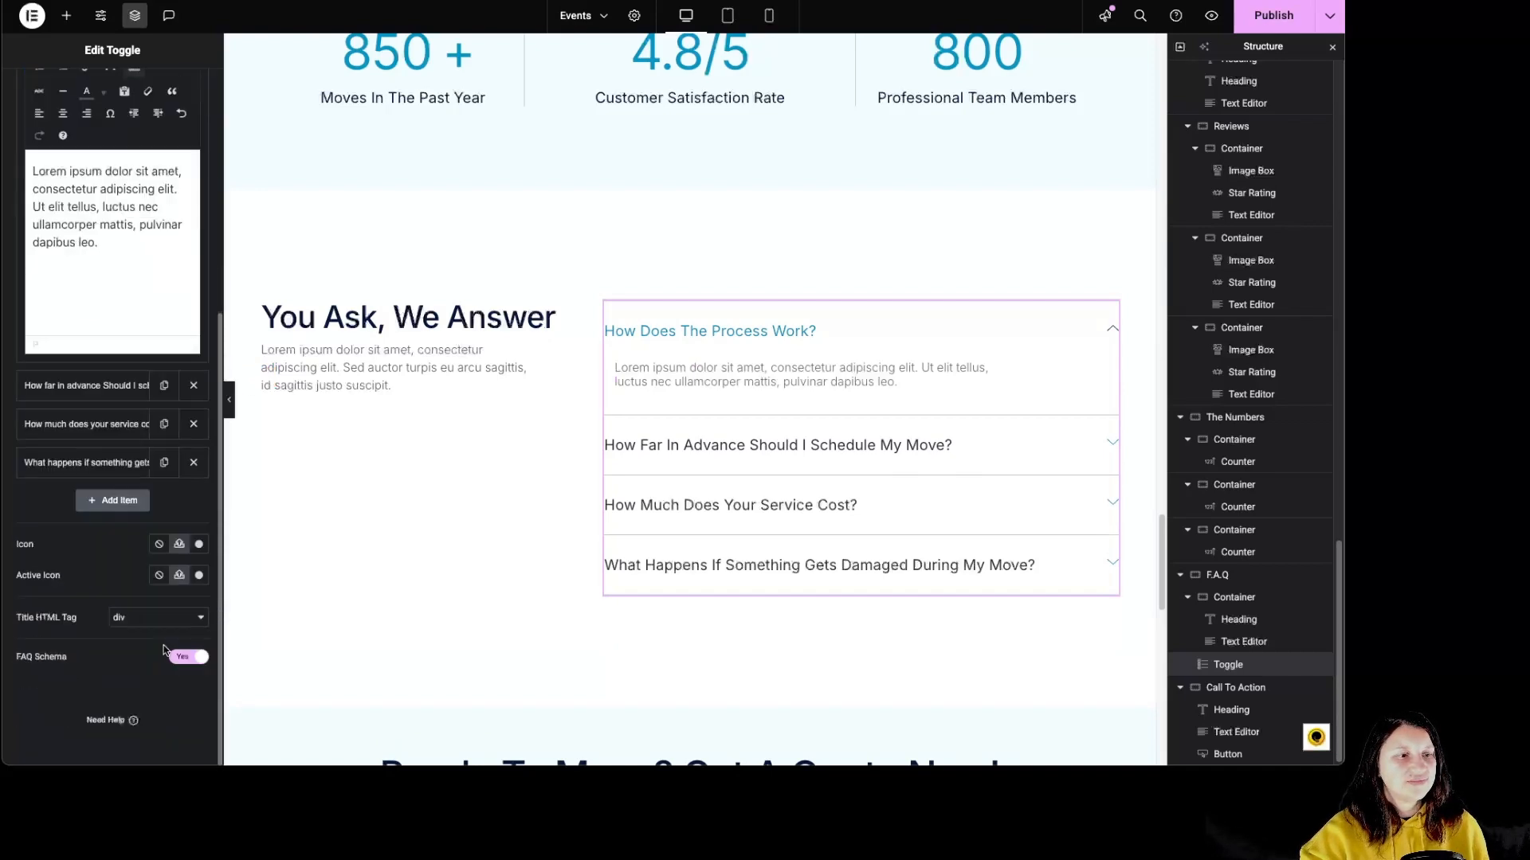
pyautogui.click(201, 545)
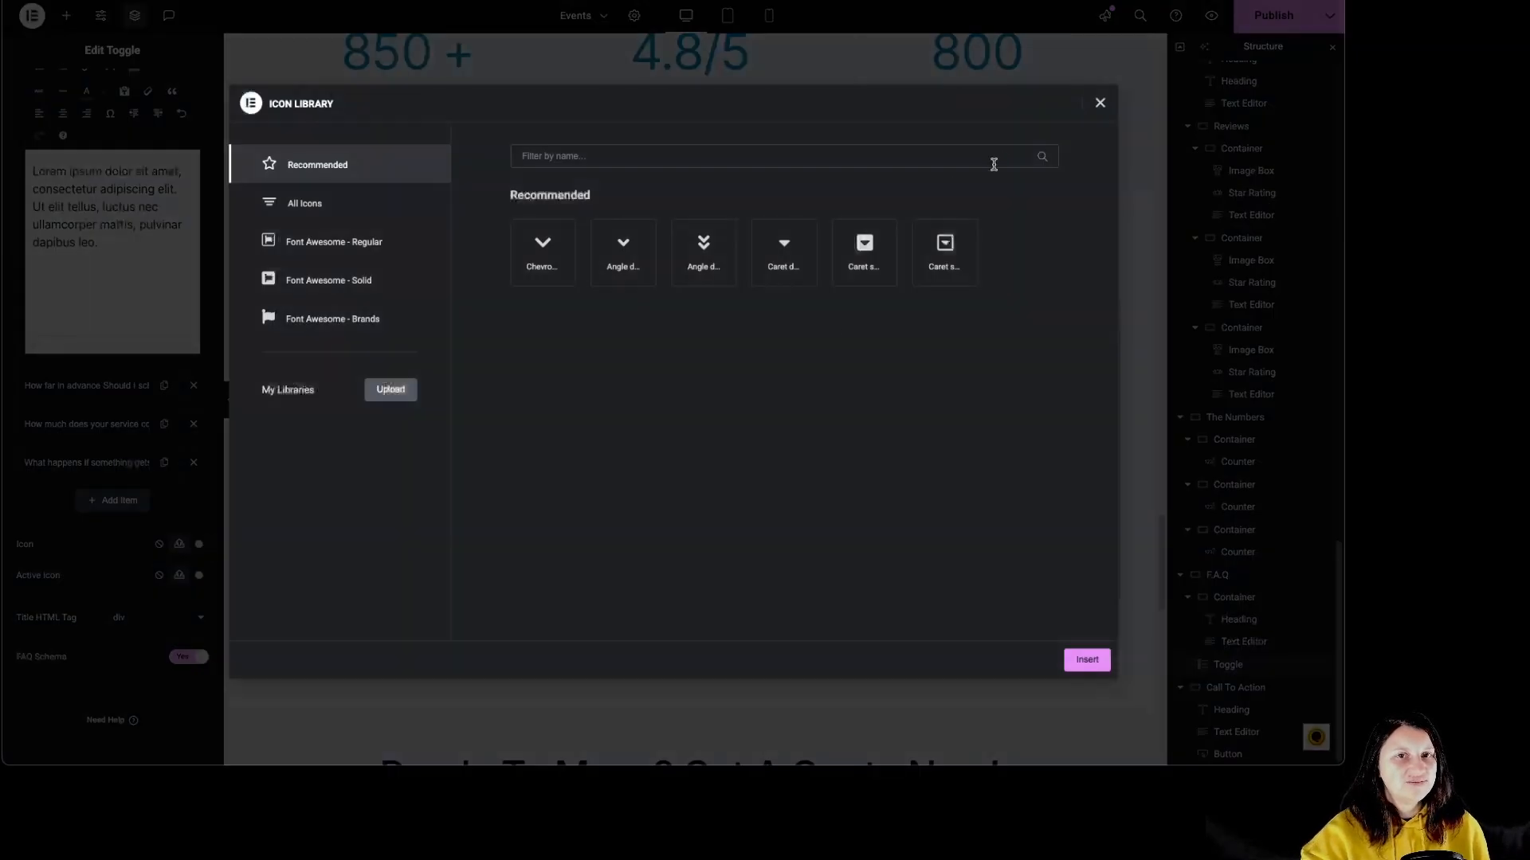
pyautogui.click(1100, 104)
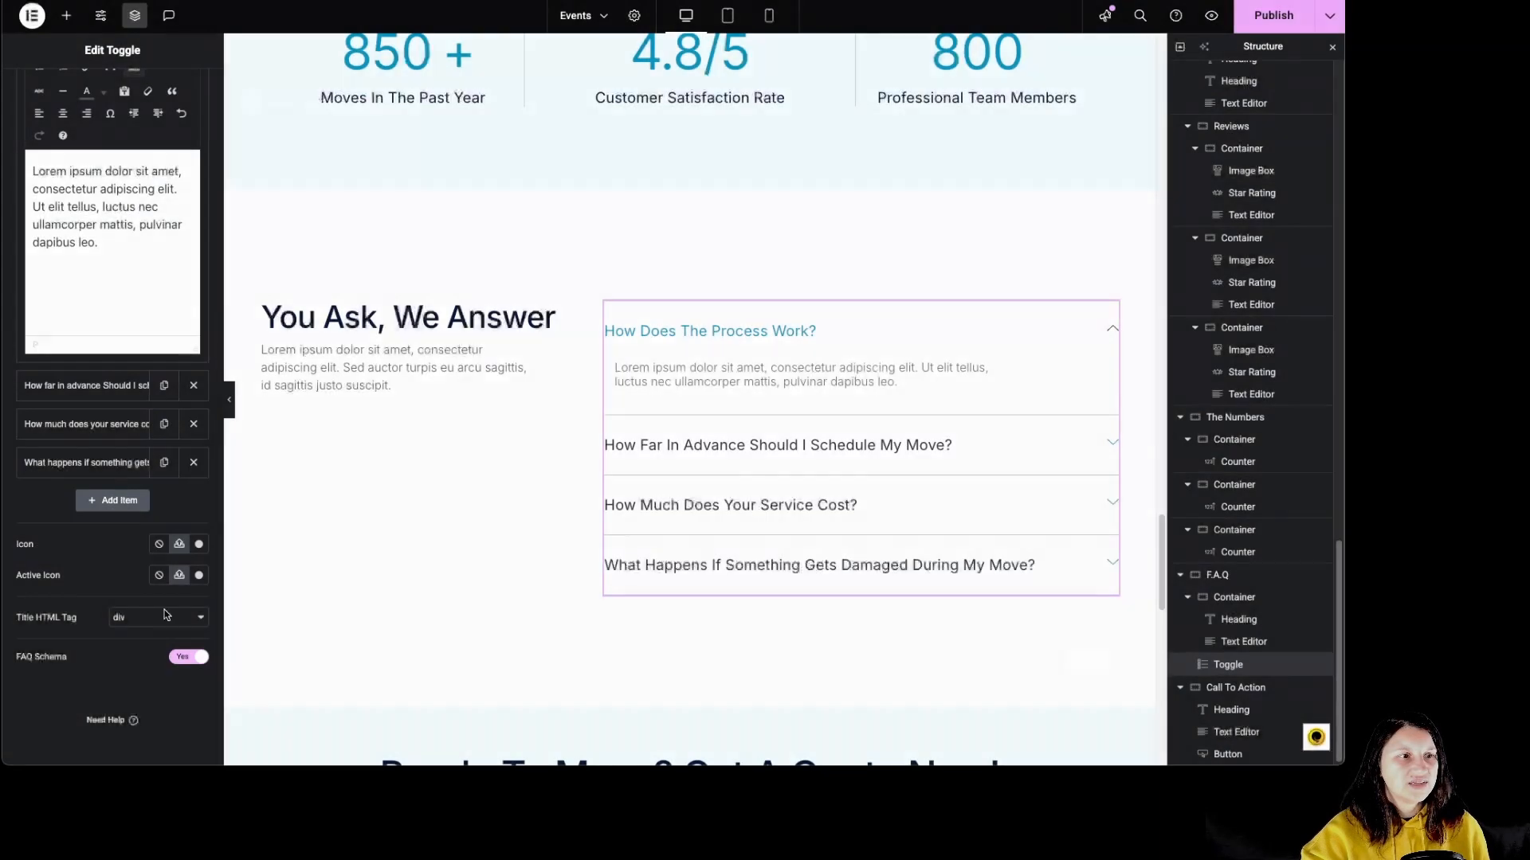
pyautogui.click(201, 576)
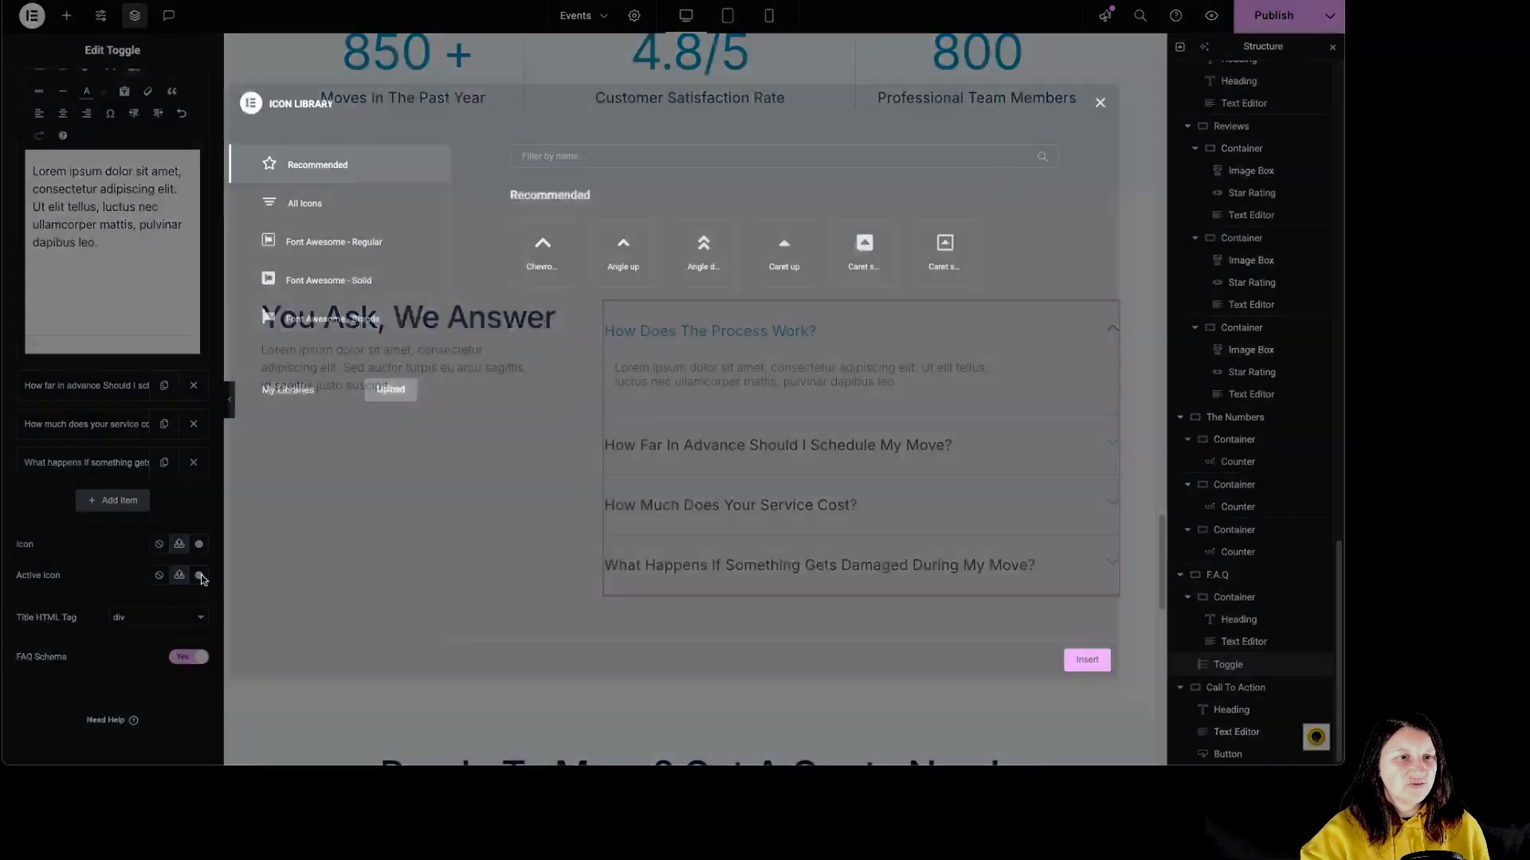
pyautogui.click(1104, 103)
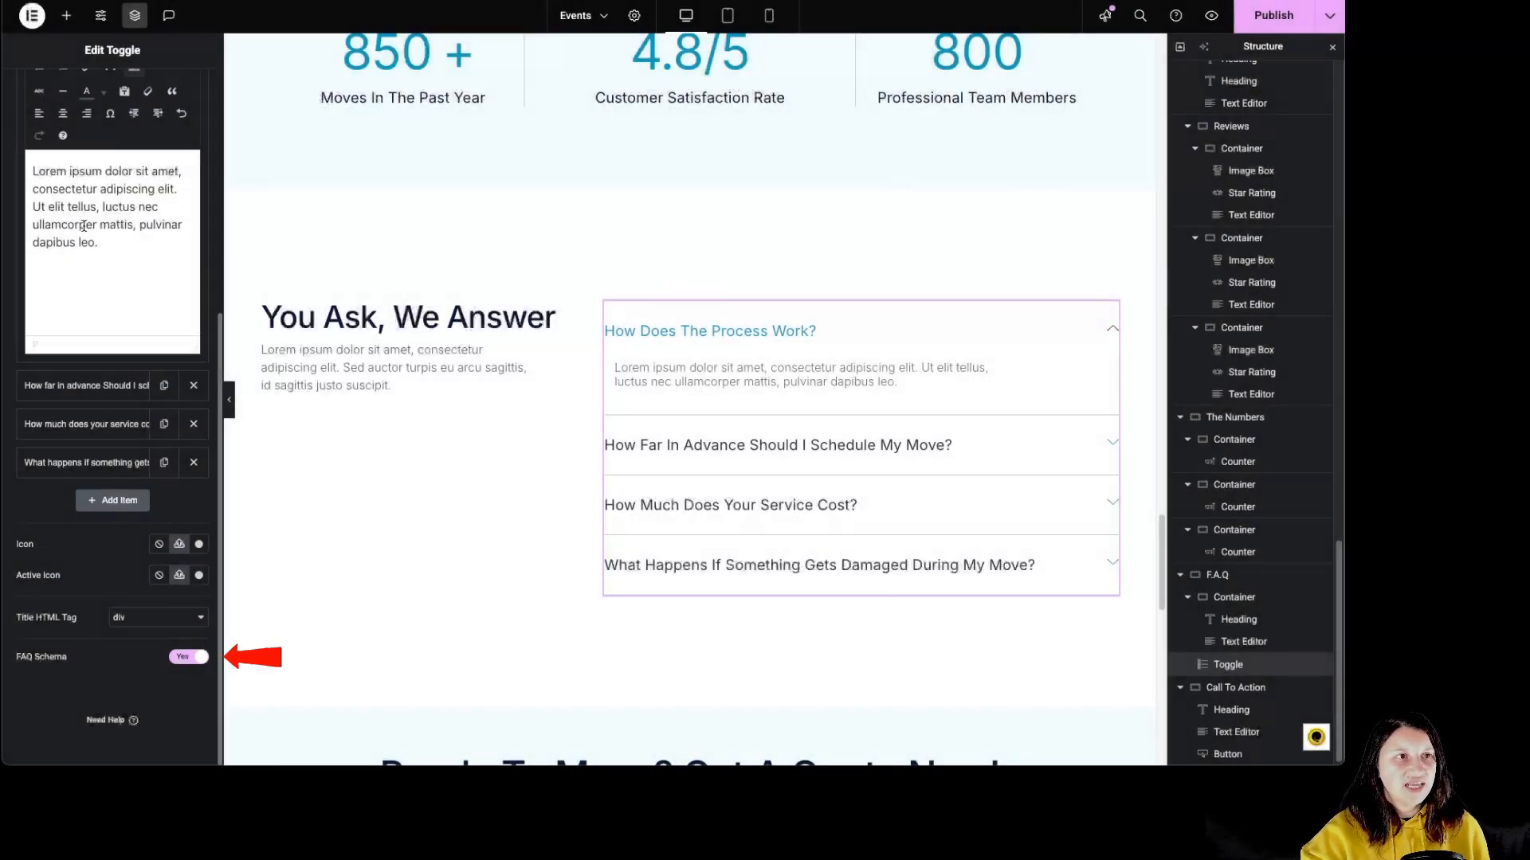
pyautogui.scroll(1, 92, 361)
pyautogui.scroll(5, 92, 361)
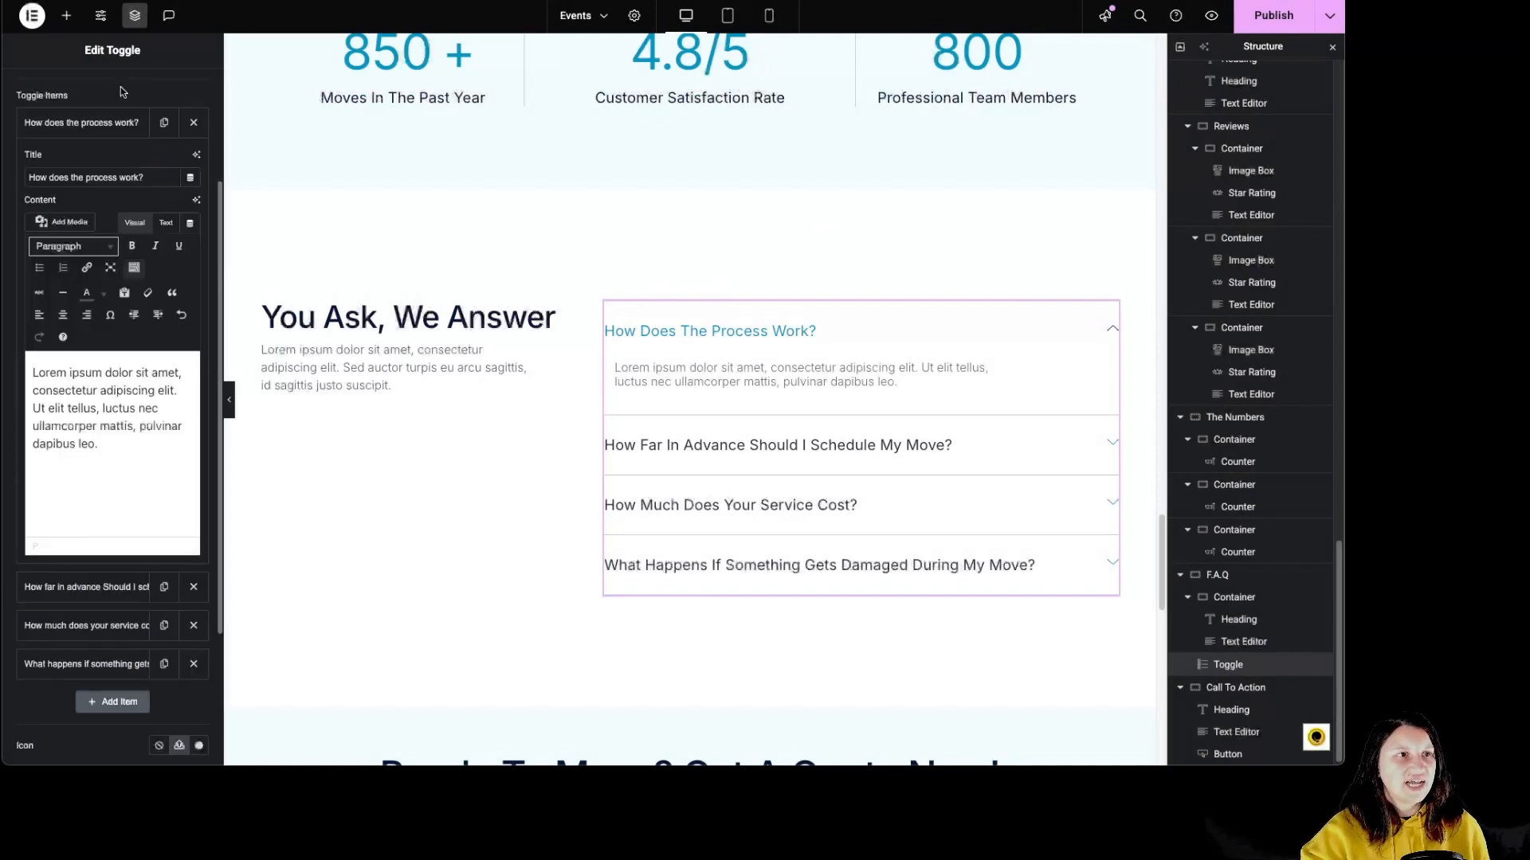
# Style the F.A.Q toggle with a 4 px border in dark blue #2E416F and 4 px of space between items.
pyautogui.click(109, 88)
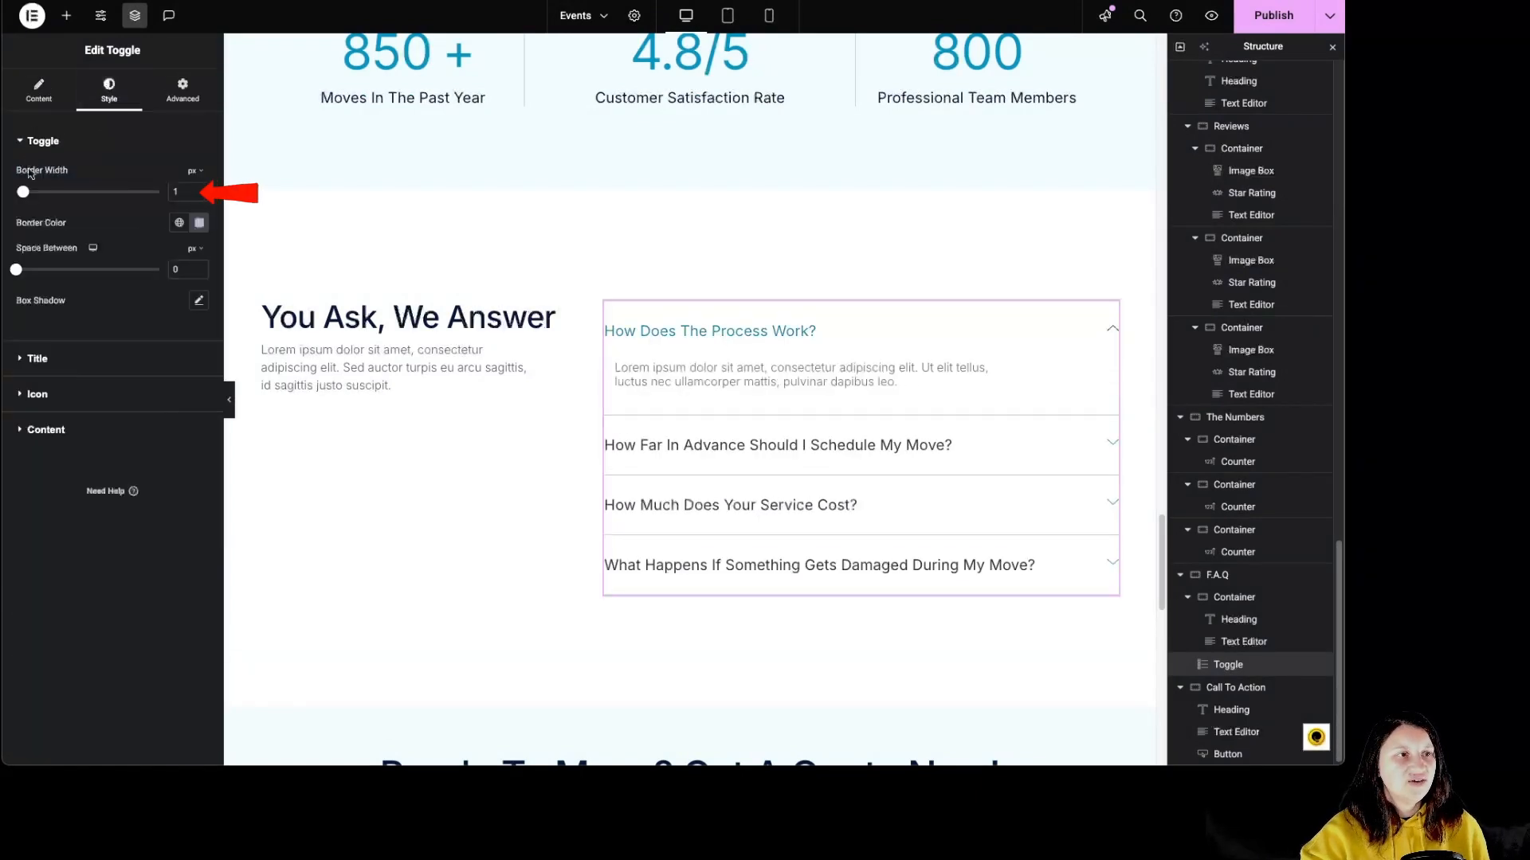
pyautogui.moveTo(23, 192)
pyautogui.mouseDown()
pyautogui.moveTo(74, 192)
pyautogui.moveTo(45, 192)
pyautogui.mouseUp()
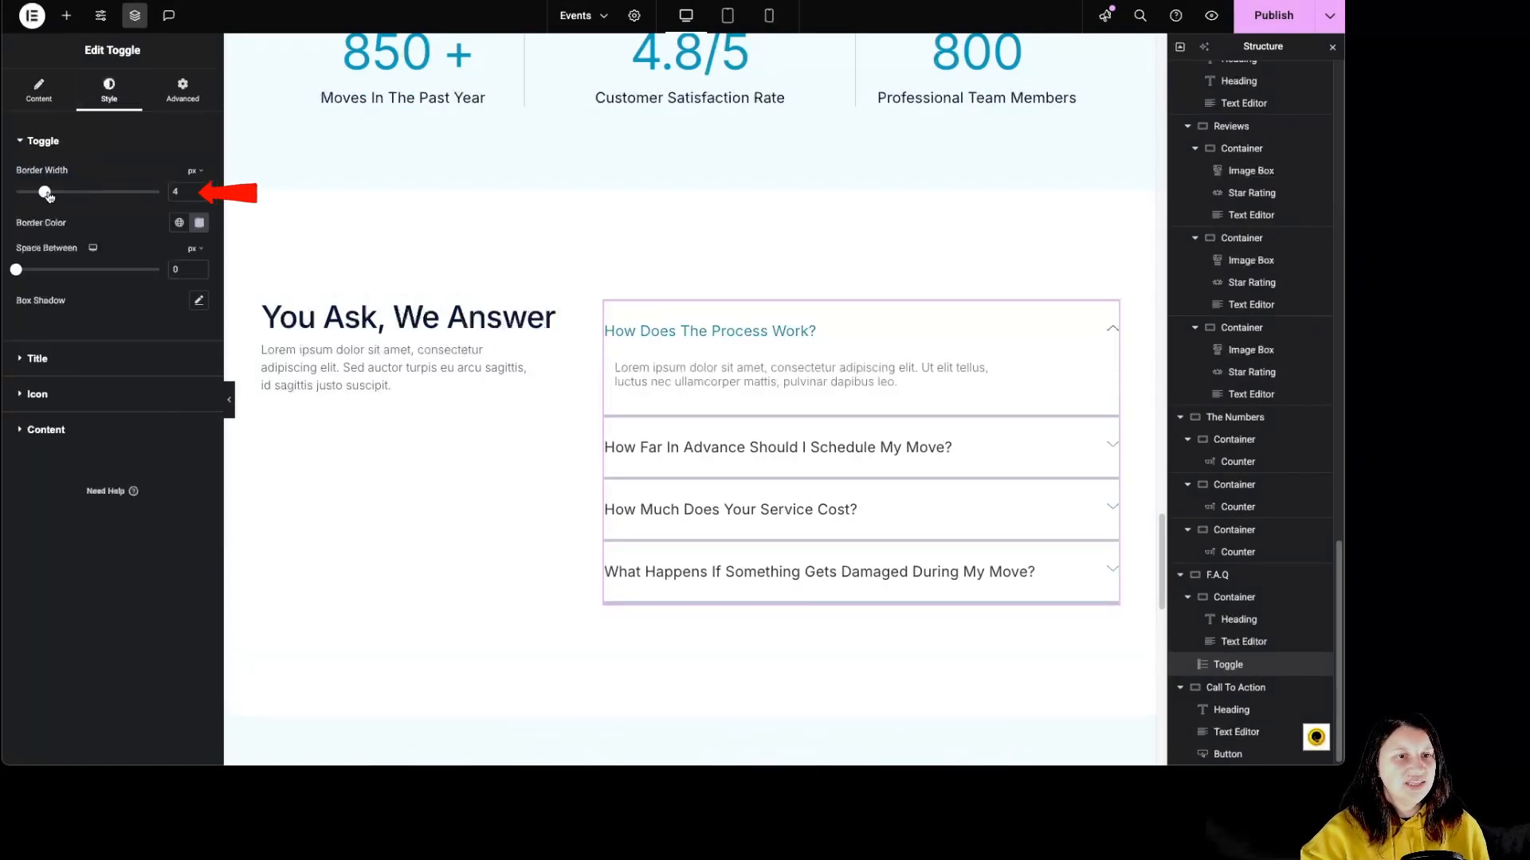
pyautogui.click(199, 222)
pyautogui.click(211, 345)
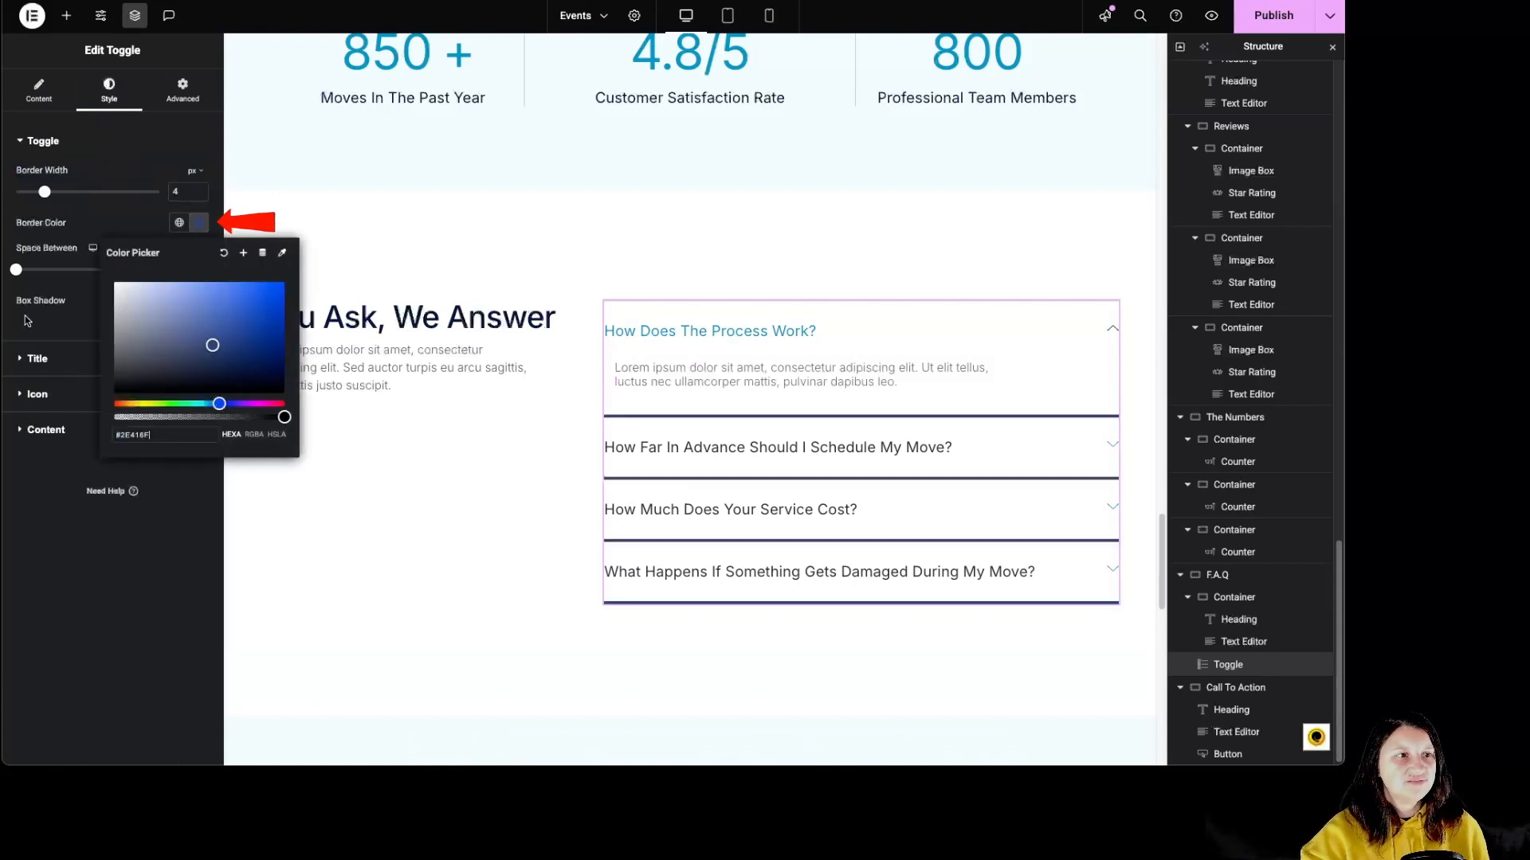
pyautogui.moveTo(16, 269)
pyautogui.mouseDown()
pyautogui.moveTo(38, 272)
pyautogui.moveTo(22, 272)
pyautogui.mouseUp()
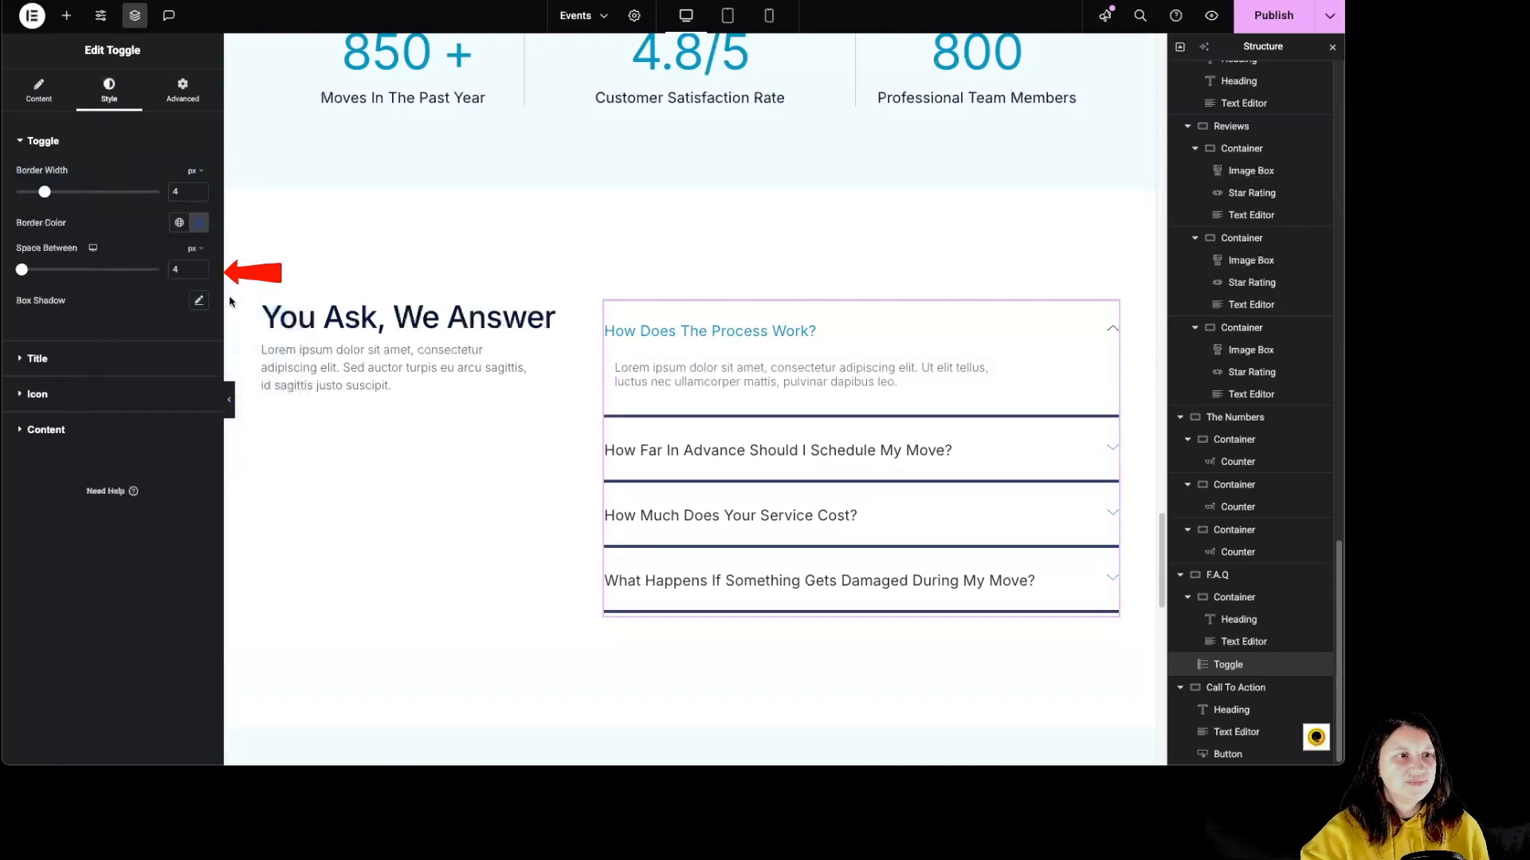
# Set the background of the F.A.Q toggle titles to a muted red, #9E5A5A.
pyautogui.click(71, 363)
pyautogui.click(199, 211)
pyautogui.click(186, 313)
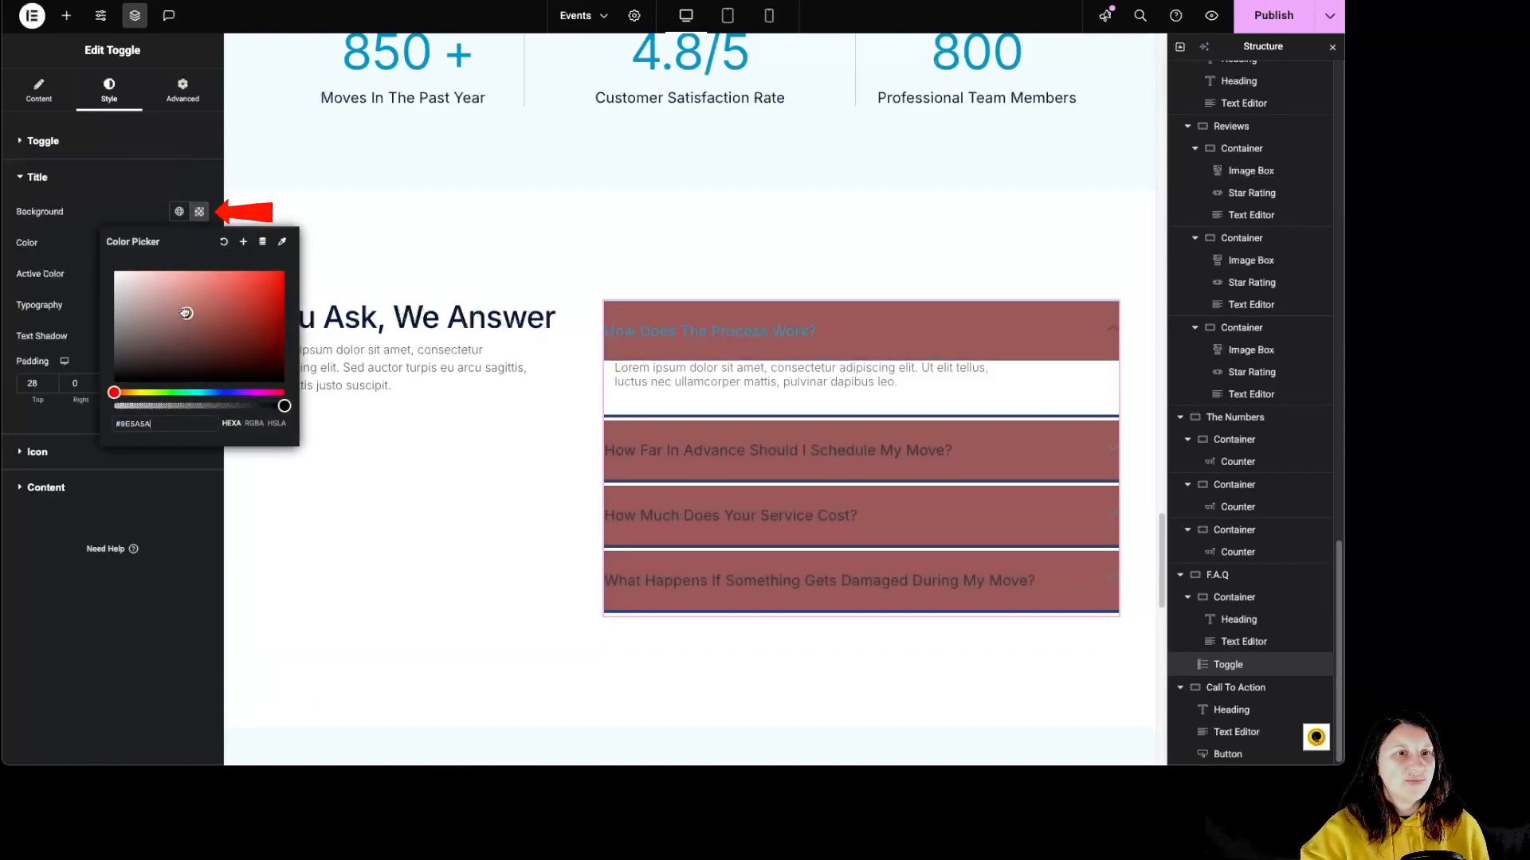
# Set the F.A.Q toggle titles to a pale pink background with near-black text.
pyautogui.moveTo(184, 312); pyautogui.dragTo(131, 274)
pyautogui.click(122, 206)
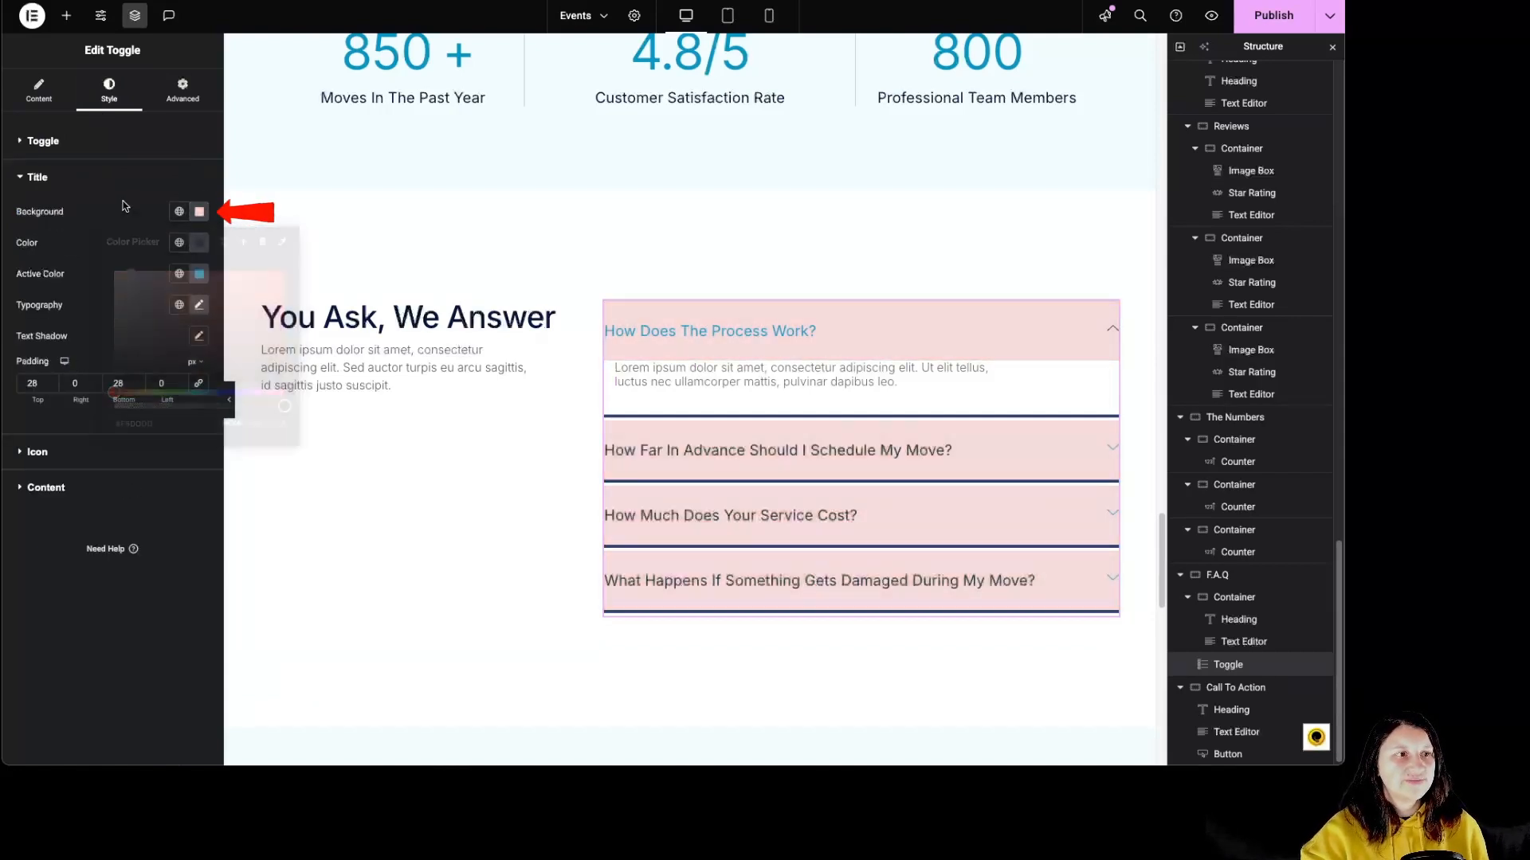
pyautogui.click(199, 242)
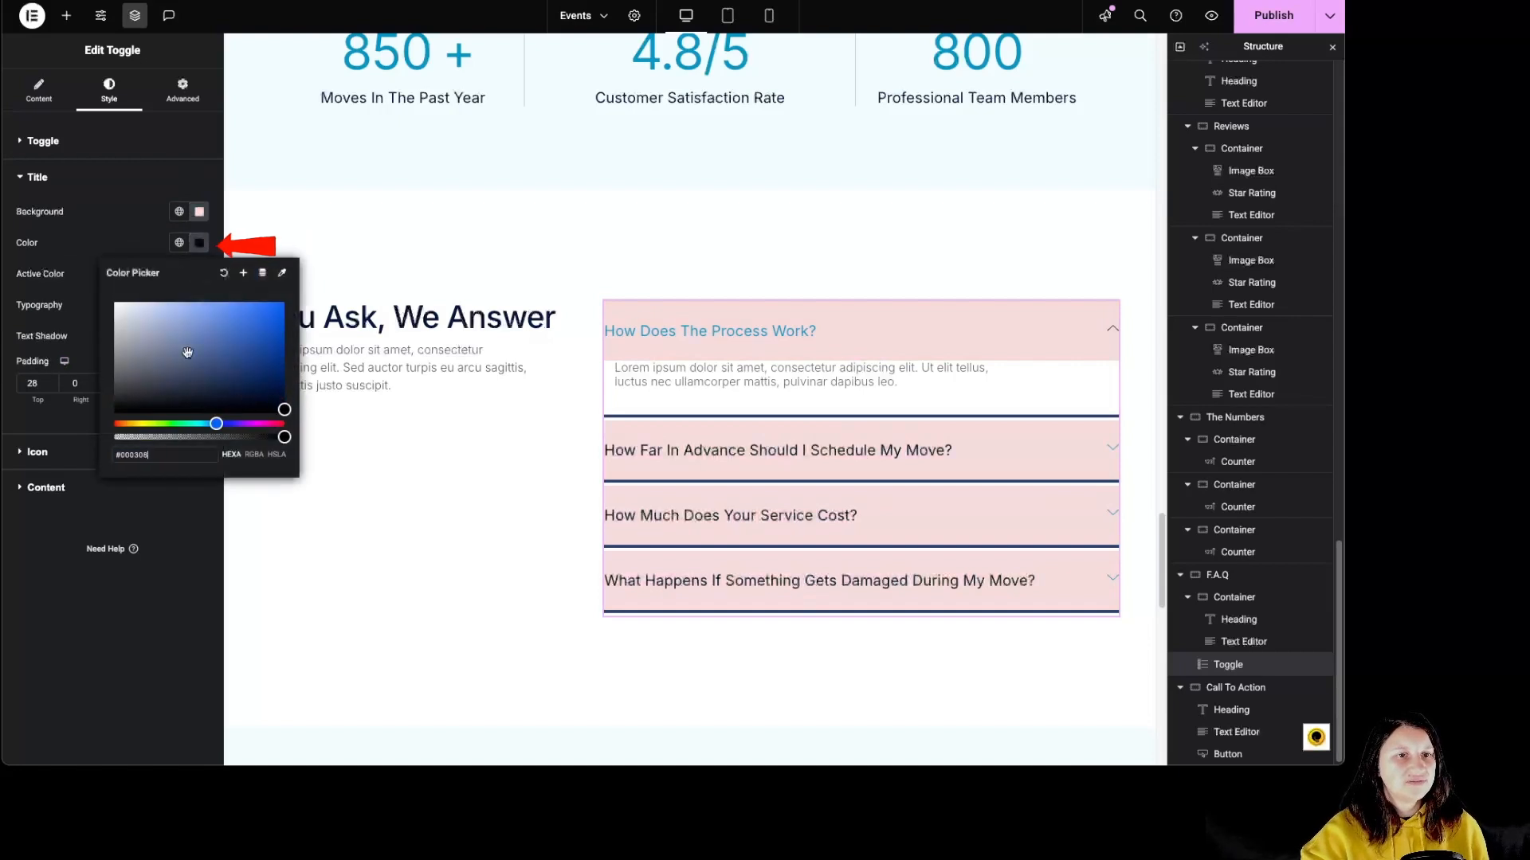
pyautogui.click(93, 297)
# Change the active title color of the F.A.Q toggle to dark blue.
pyautogui.click(199, 274)
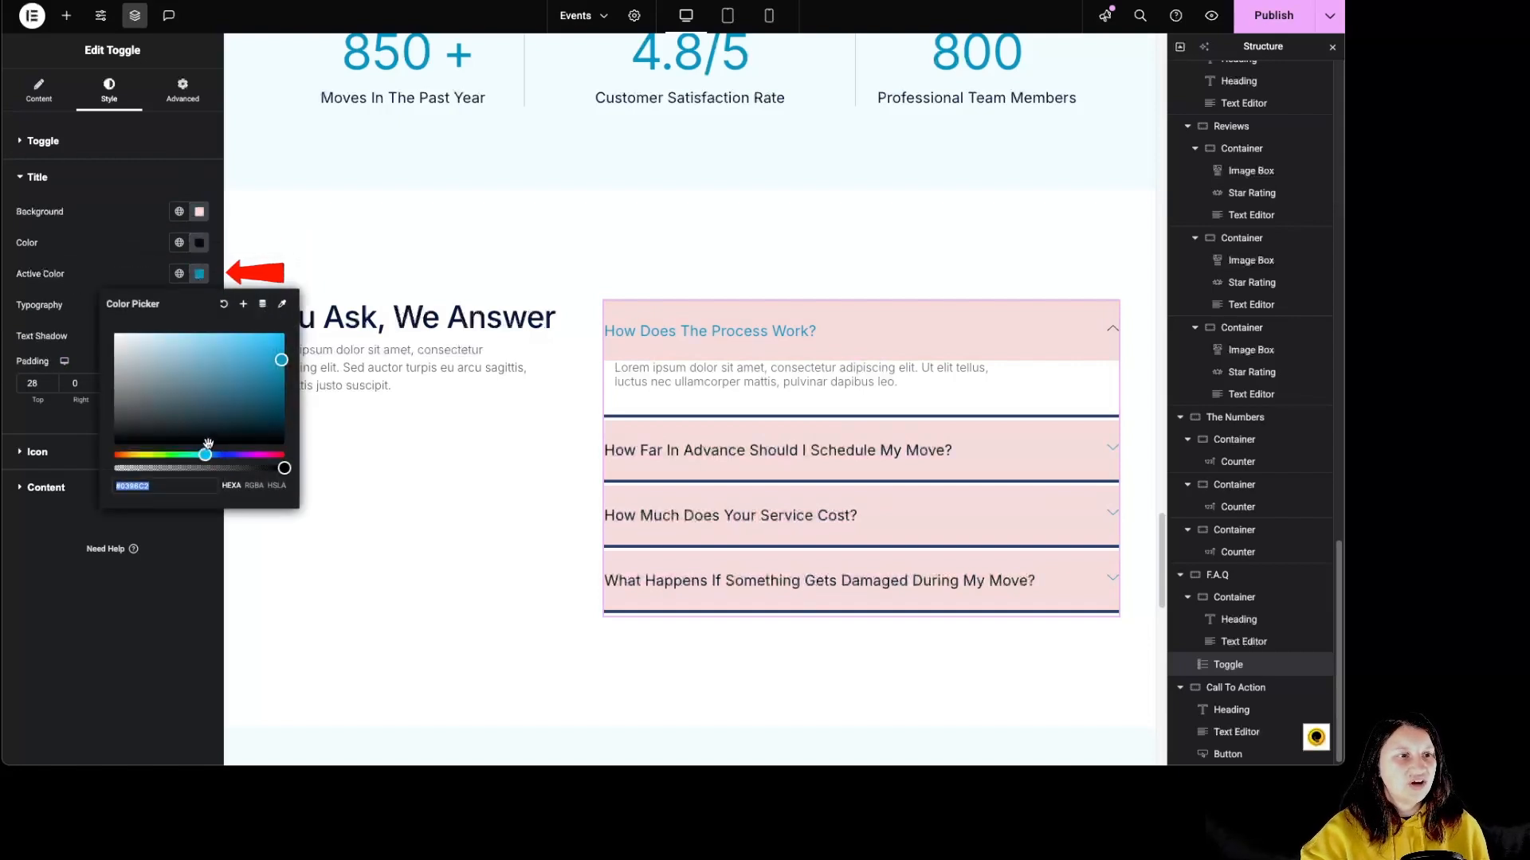
pyautogui.click(223, 454)
pyautogui.click(180, 406)
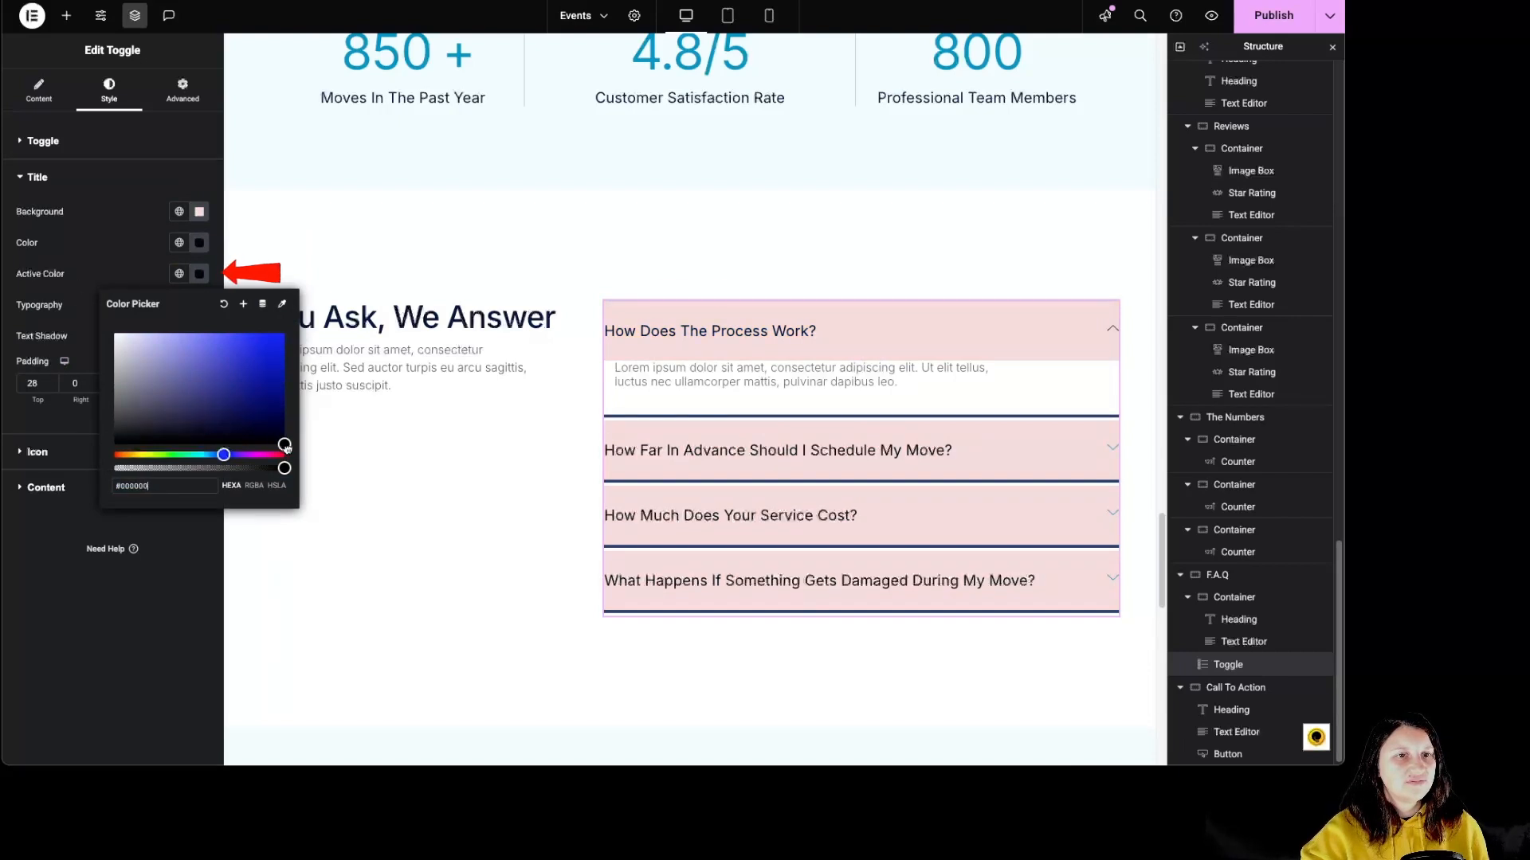
pyautogui.click(246, 427)
pyautogui.click(266, 423)
pyautogui.click(247, 355)
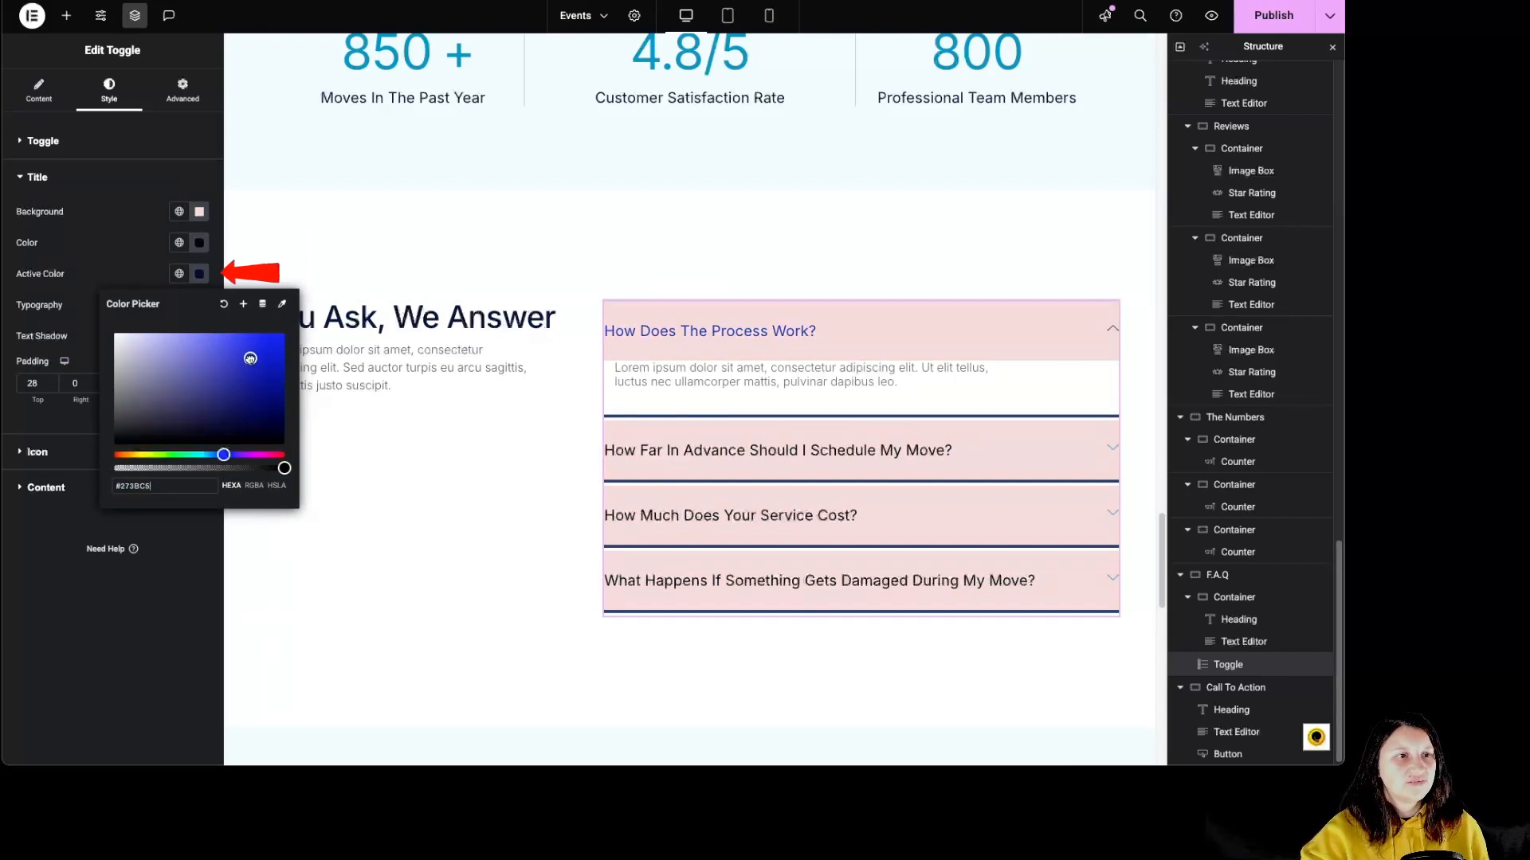
pyautogui.click(231, 397)
pyautogui.click(96, 259)
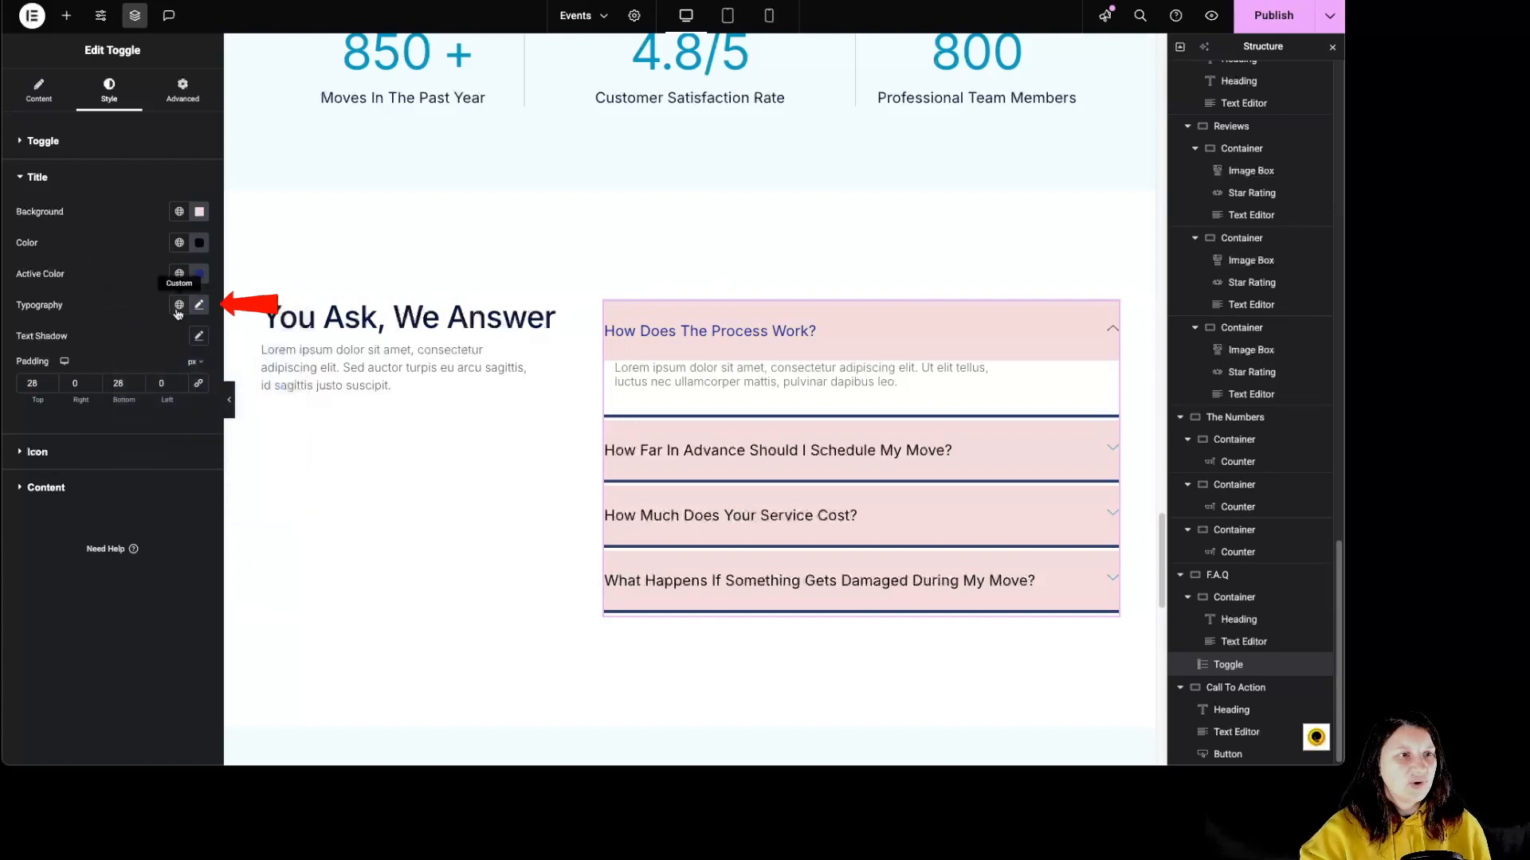
# Check the global and custom typography options for the toggle titles.
pyautogui.click(178, 309)
pyautogui.click(179, 310)
pyautogui.click(199, 309)
pyautogui.click(199, 309)
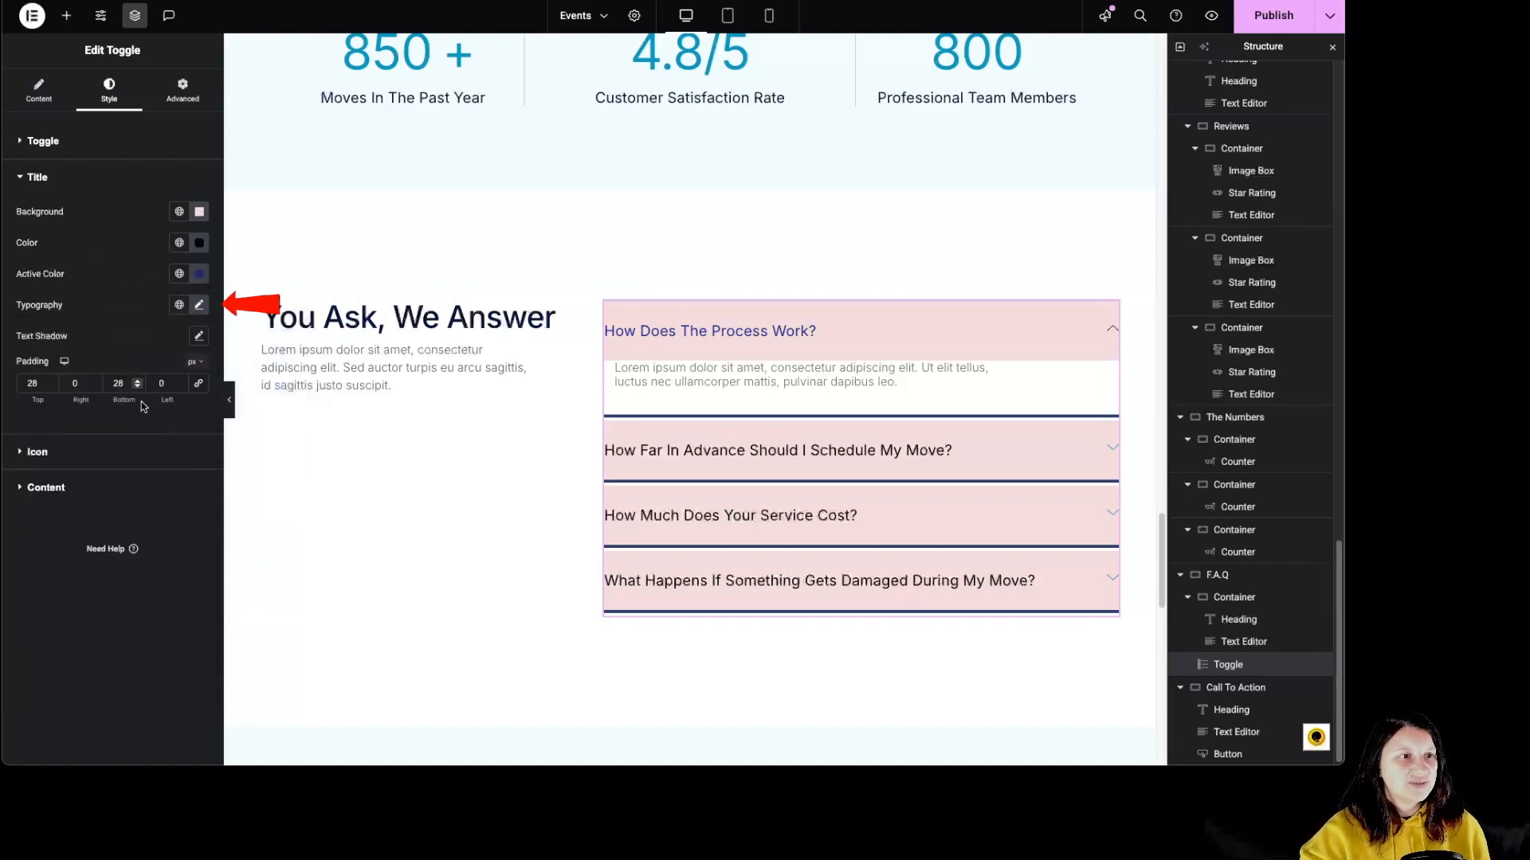
# Try the start alignment for the toggle icons and restore the end alignment.
pyautogui.click(143, 453)
pyautogui.click(179, 248)
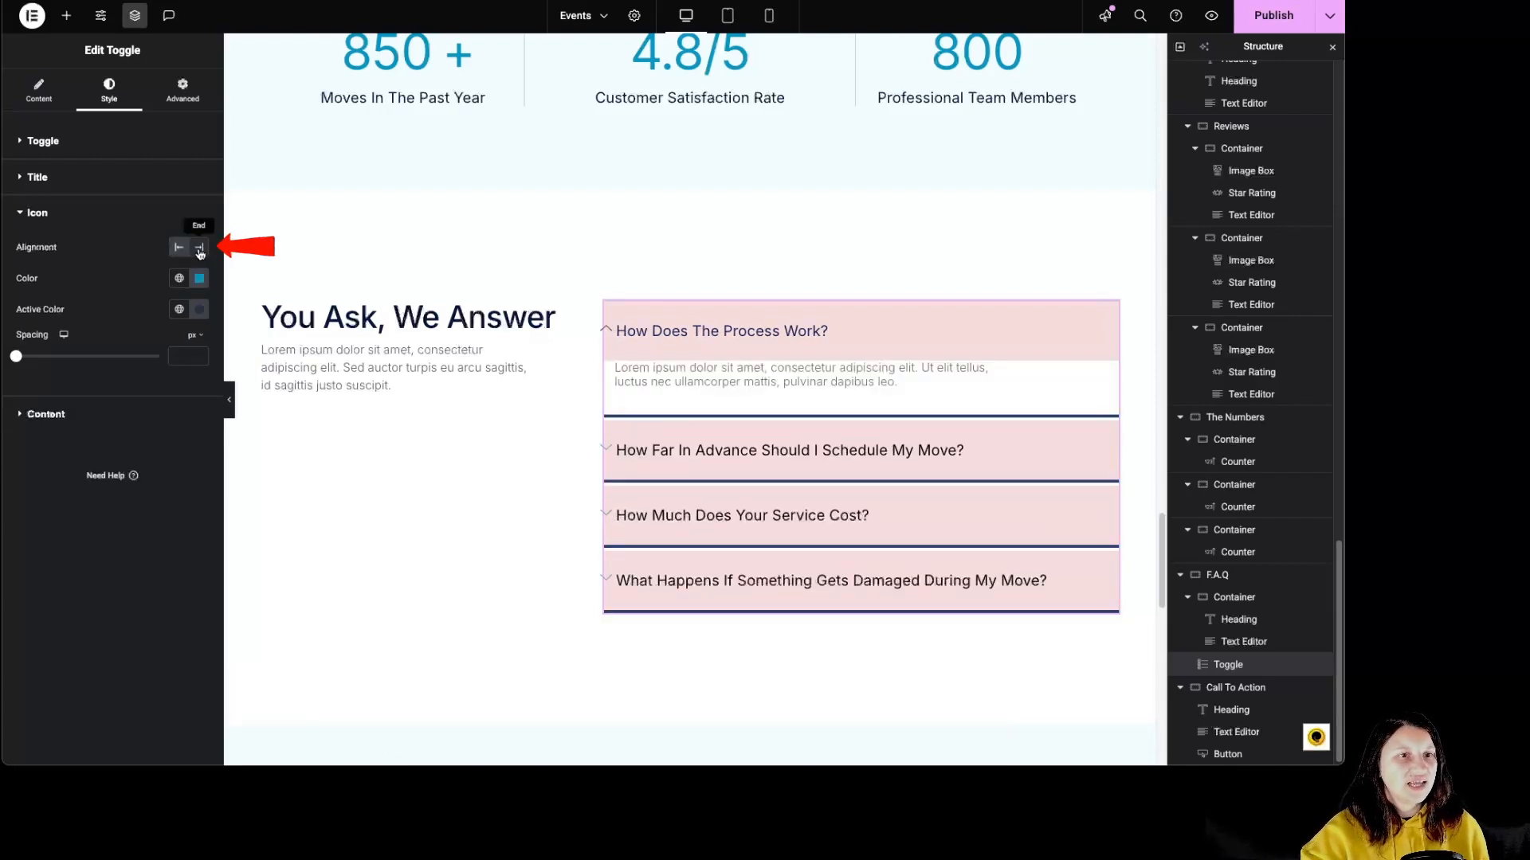
pyautogui.click(199, 247)
# Set the toggle icons to a softer blue with pale blue #D4E5FF as active color and 40 px spacing.
pyautogui.click(199, 278)
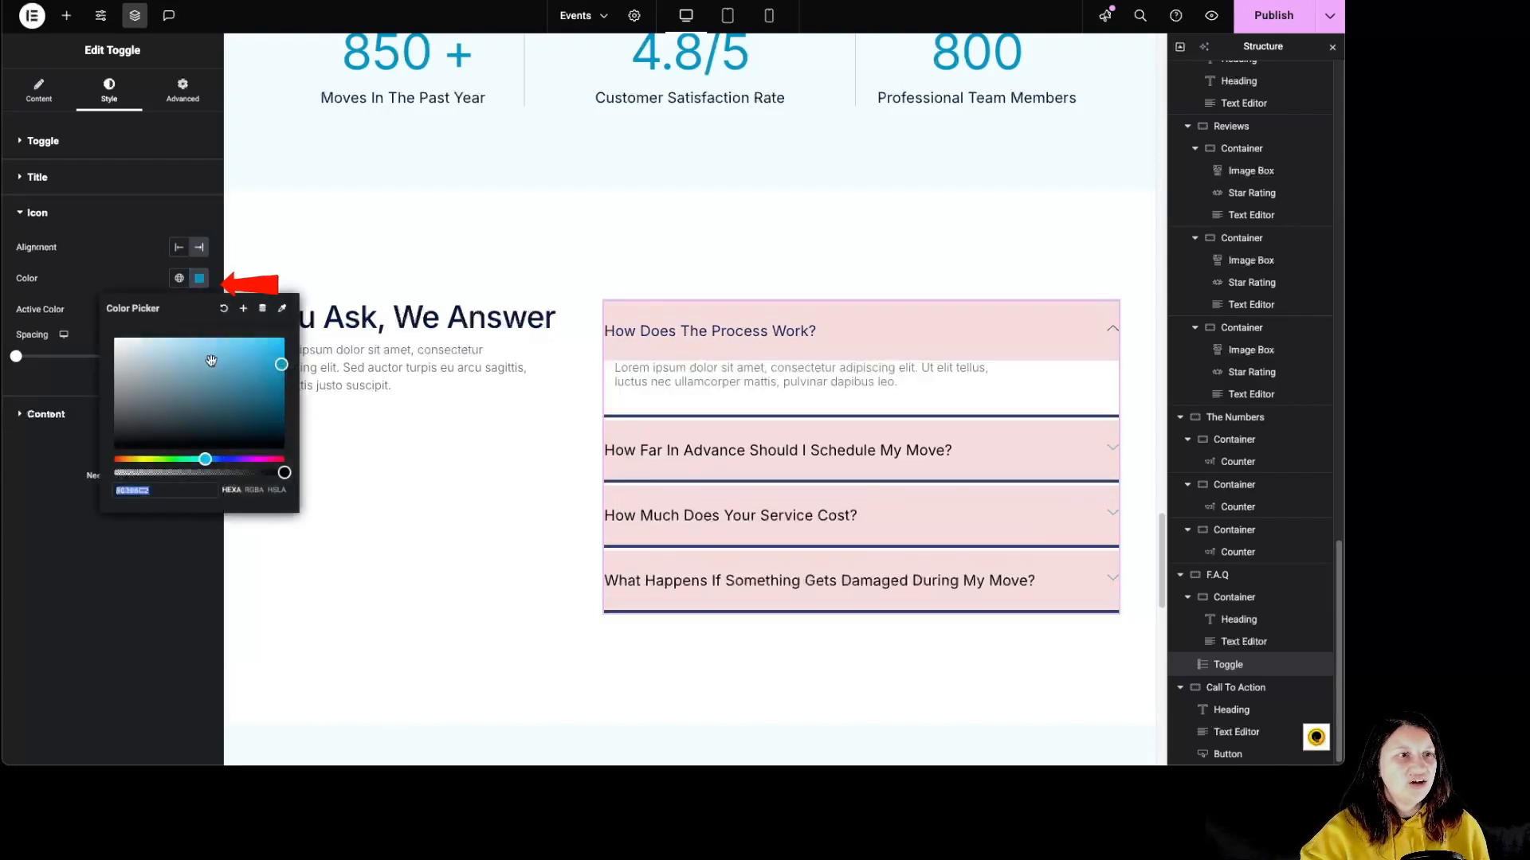
pyautogui.click(197, 311)
pyautogui.click(143, 367)
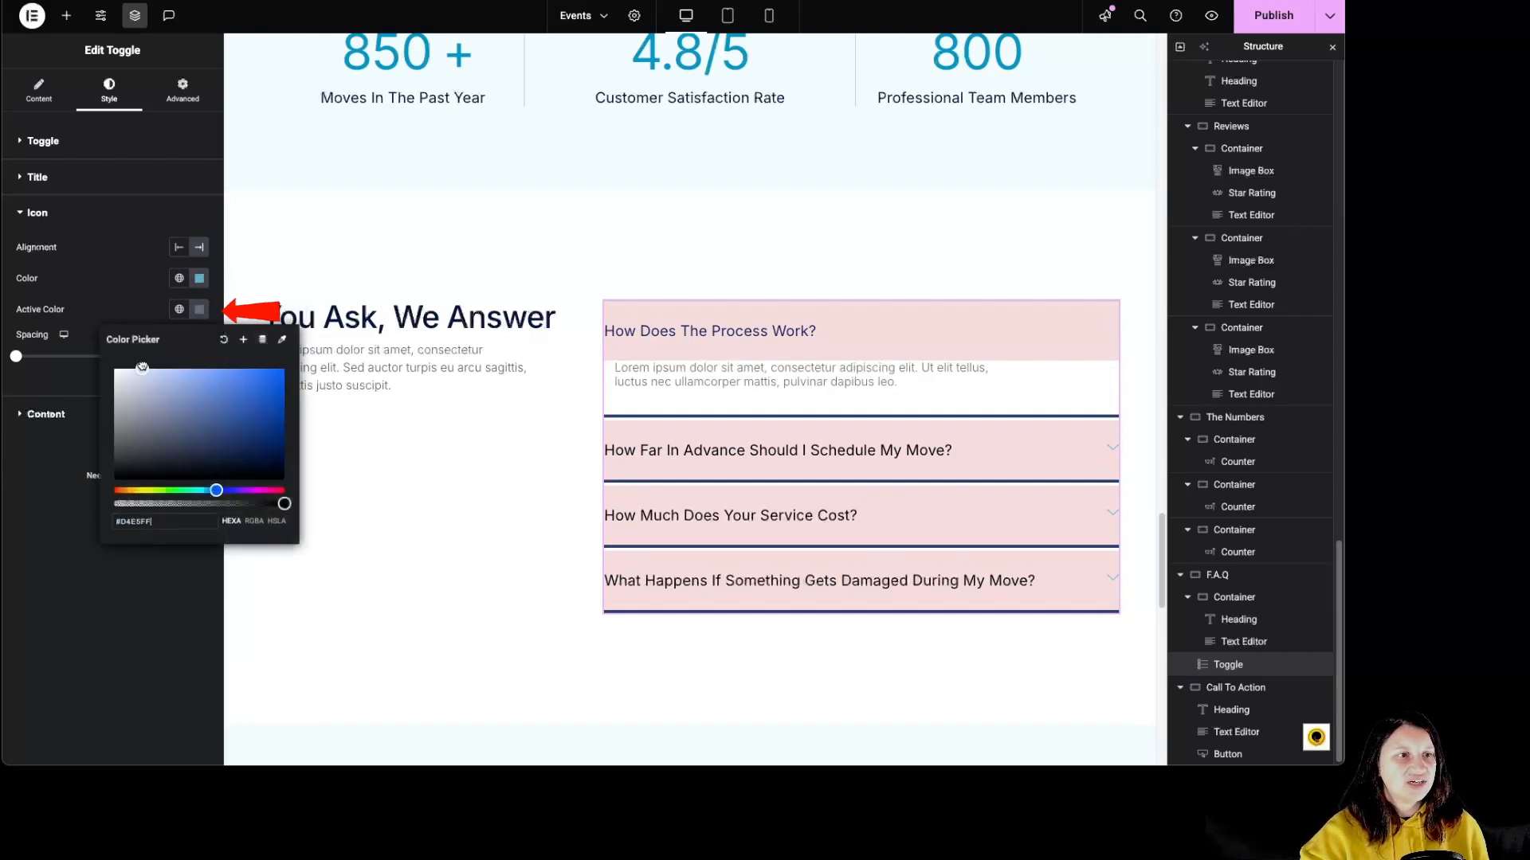
pyautogui.click(106, 323)
pyautogui.moveTo(16, 356); pyautogui.dragTo(74, 359)
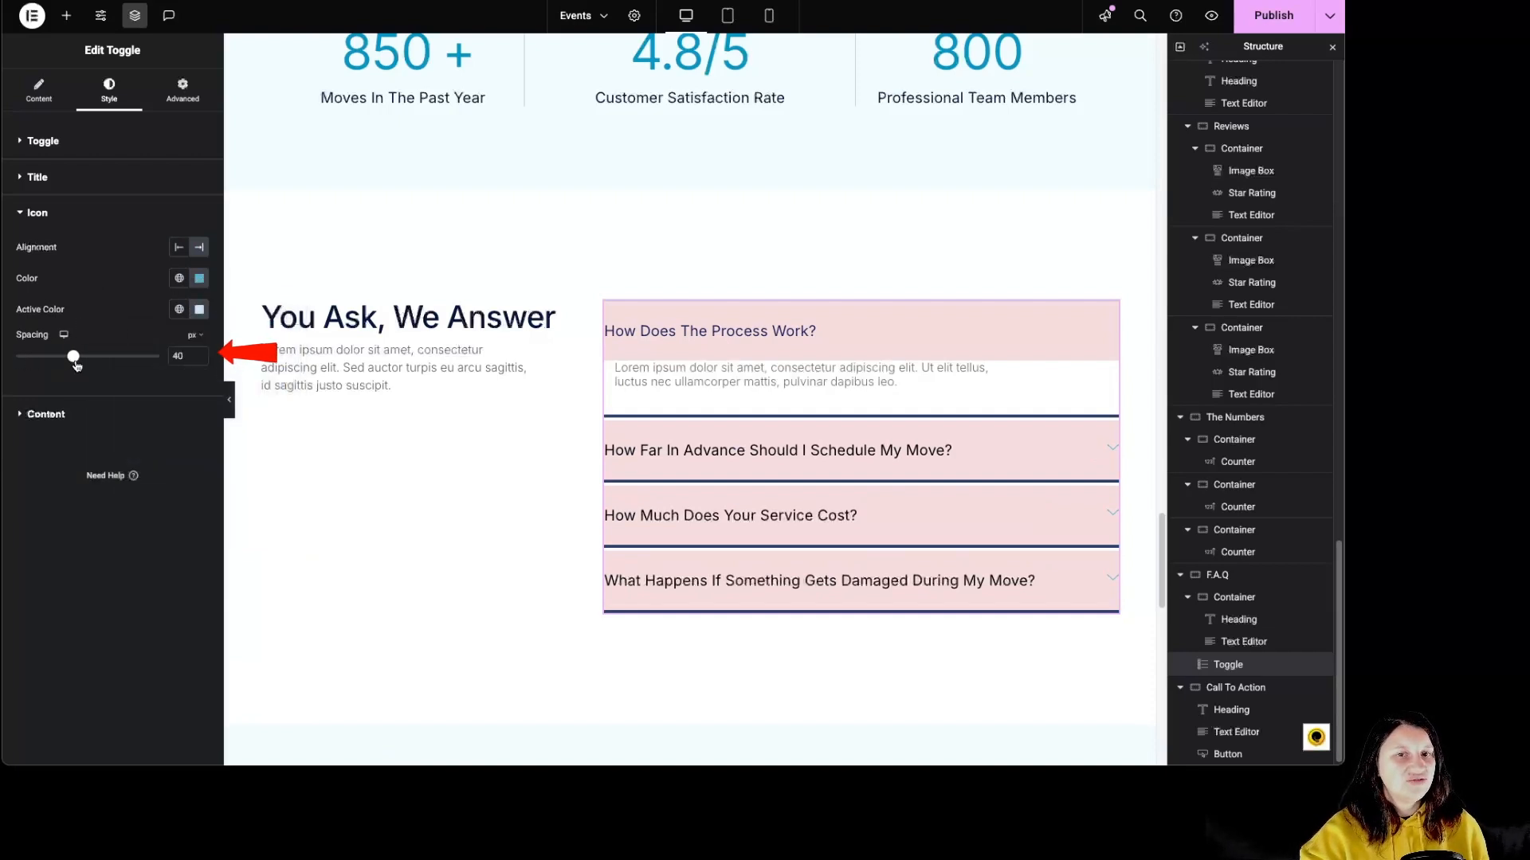
# Give the toggle content a light pink background, #FFD4D4, and dark red text, #3B0606.
pyautogui.click(80, 413)
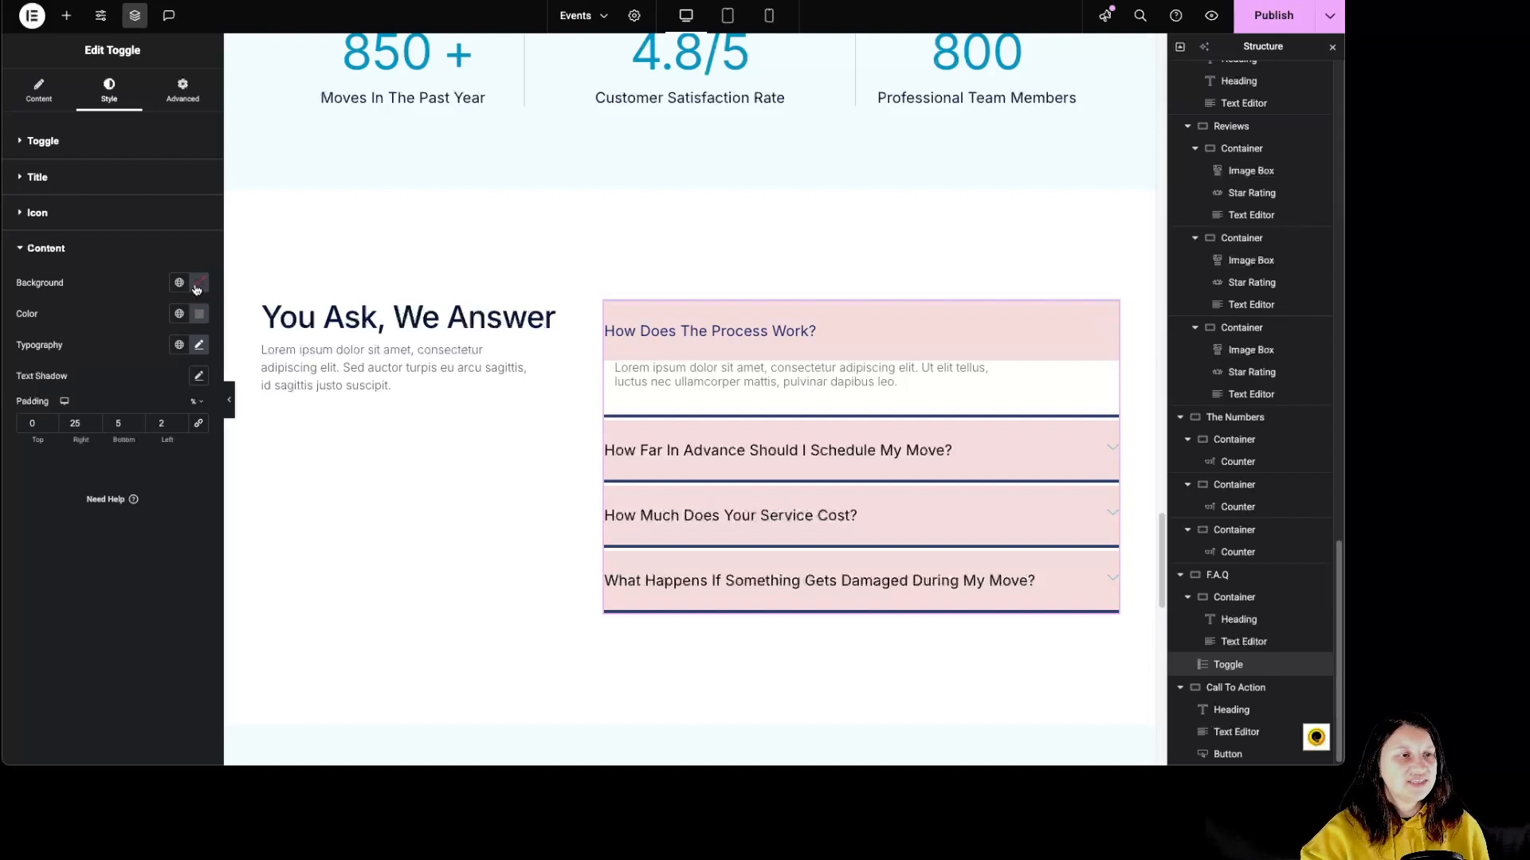
pyautogui.click(198, 285)
pyautogui.click(142, 342)
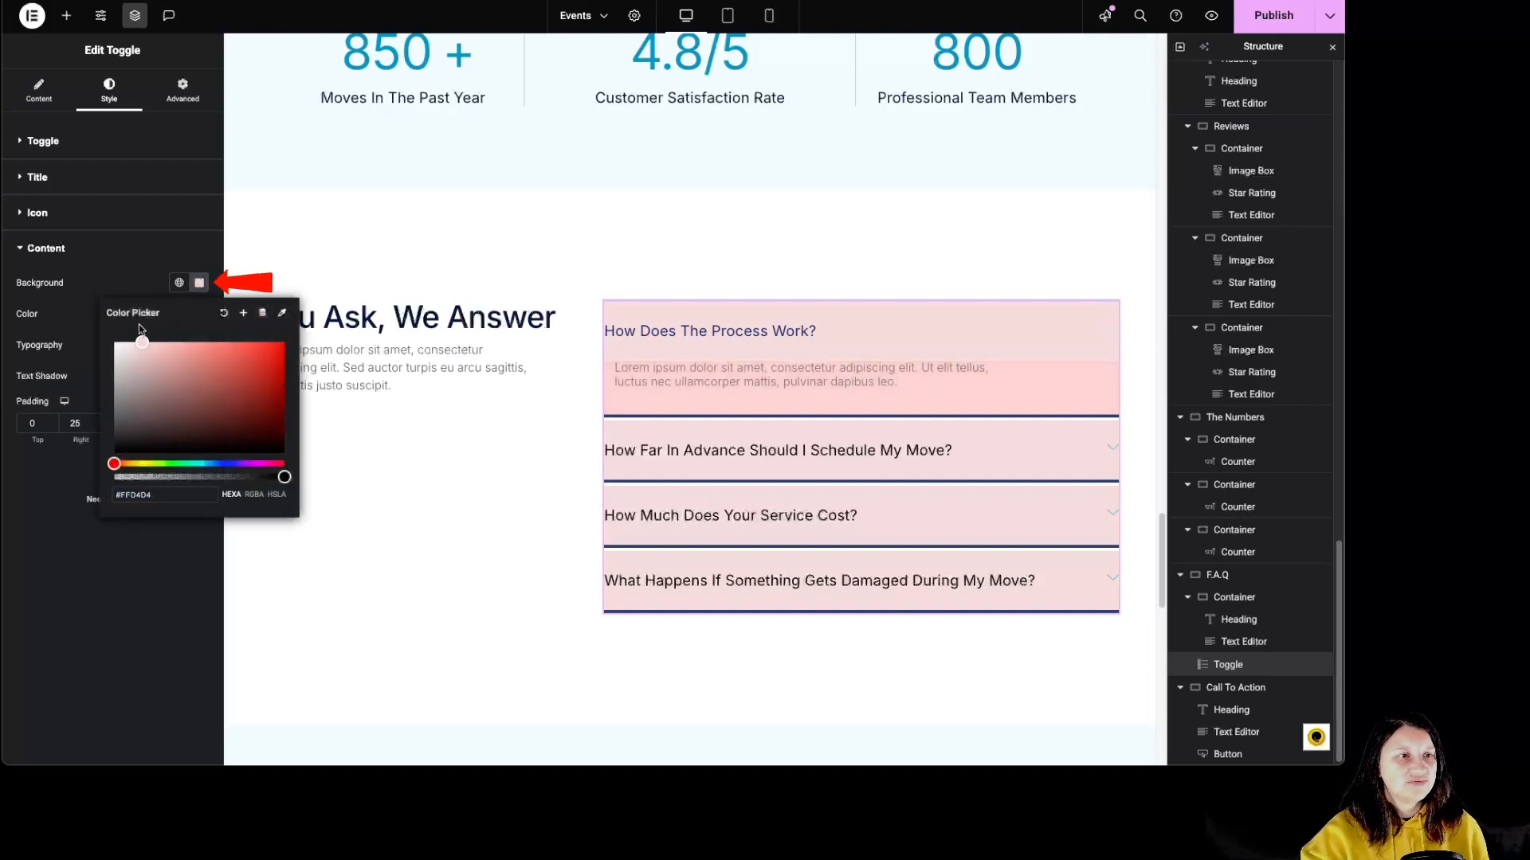
pyautogui.click(199, 283)
pyautogui.click(199, 314)
pyautogui.click(269, 458)
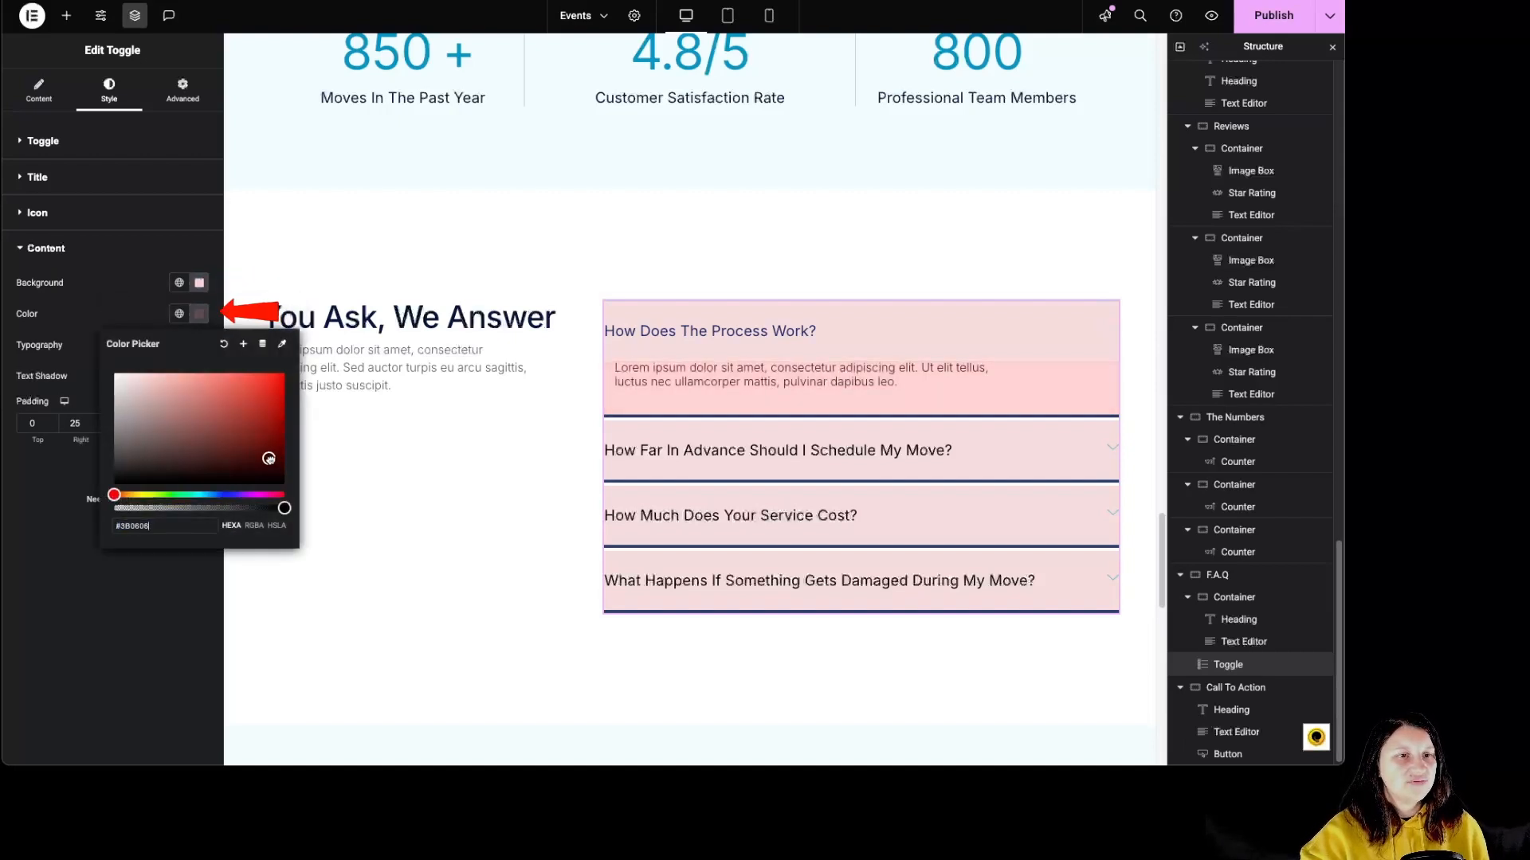
# Look through the typography options and global fonts available for the toggle content.
pyautogui.click(200, 345)
pyautogui.click(205, 351)
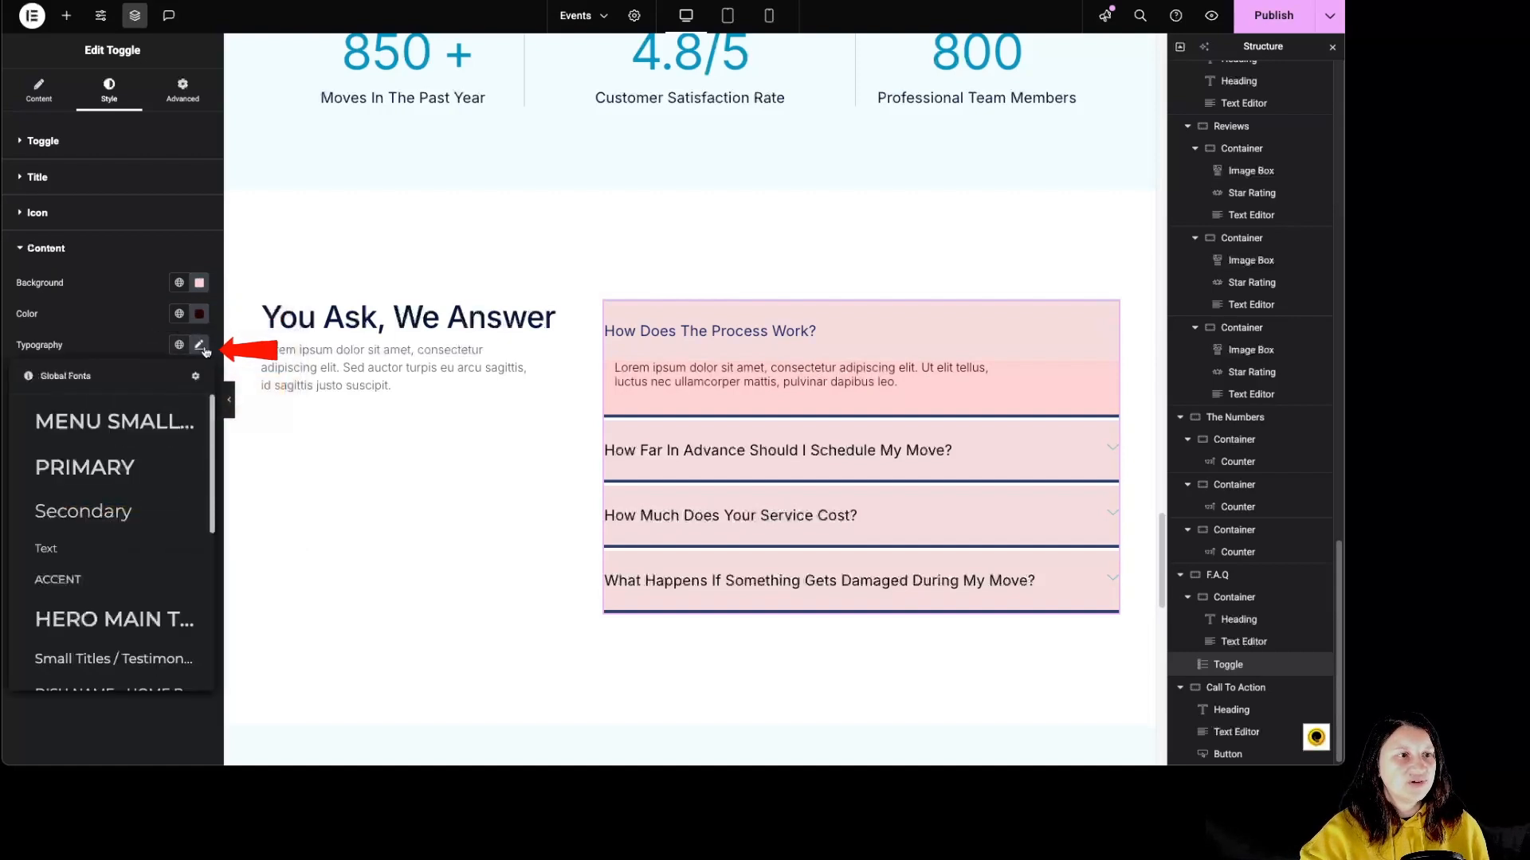
pyautogui.click(202, 348)
pyautogui.click(177, 344)
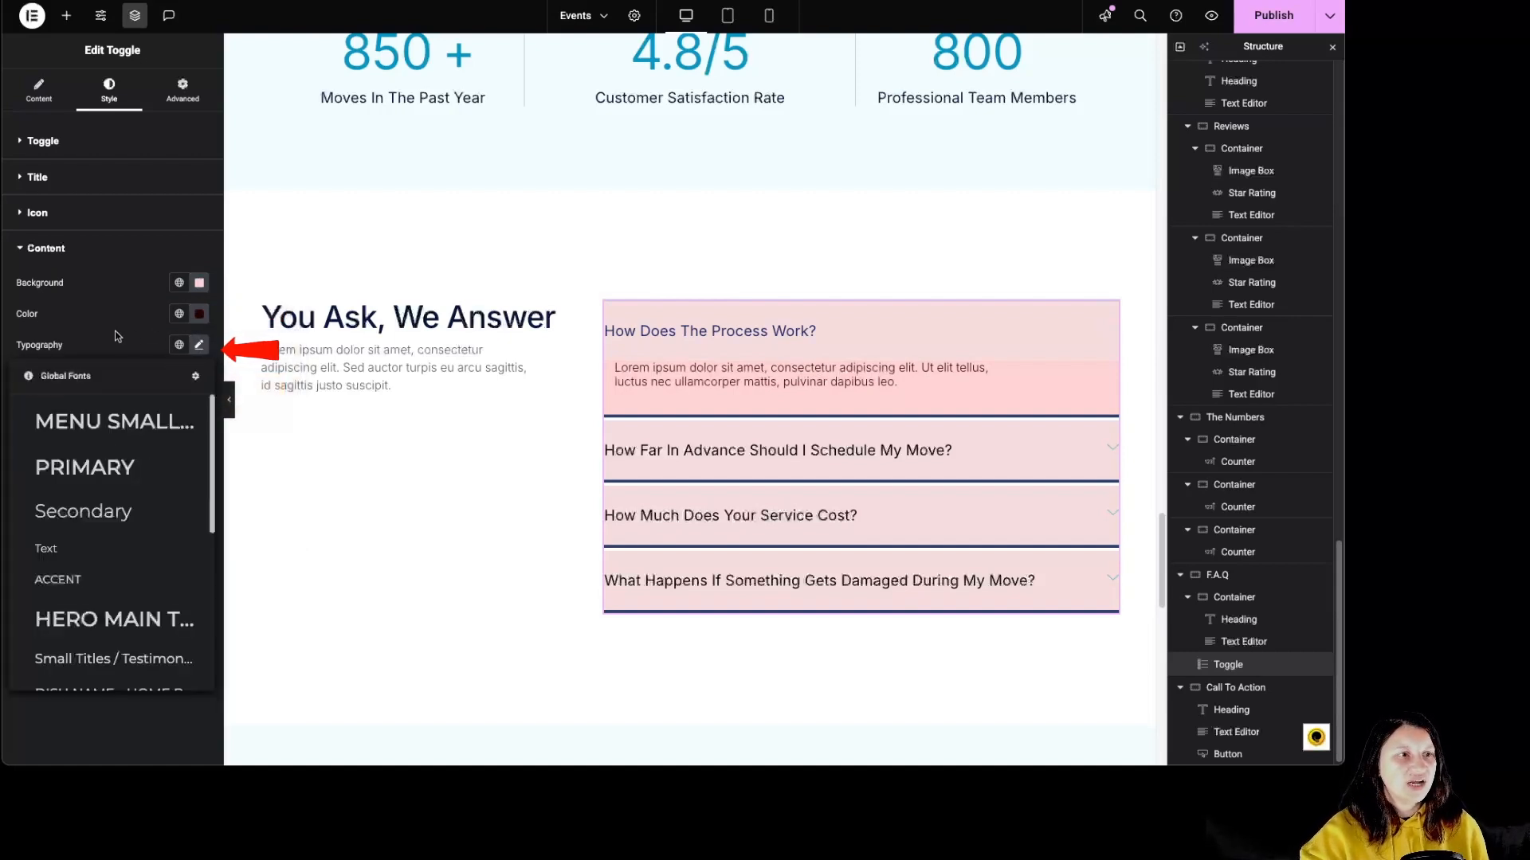
pyautogui.click(116, 334)
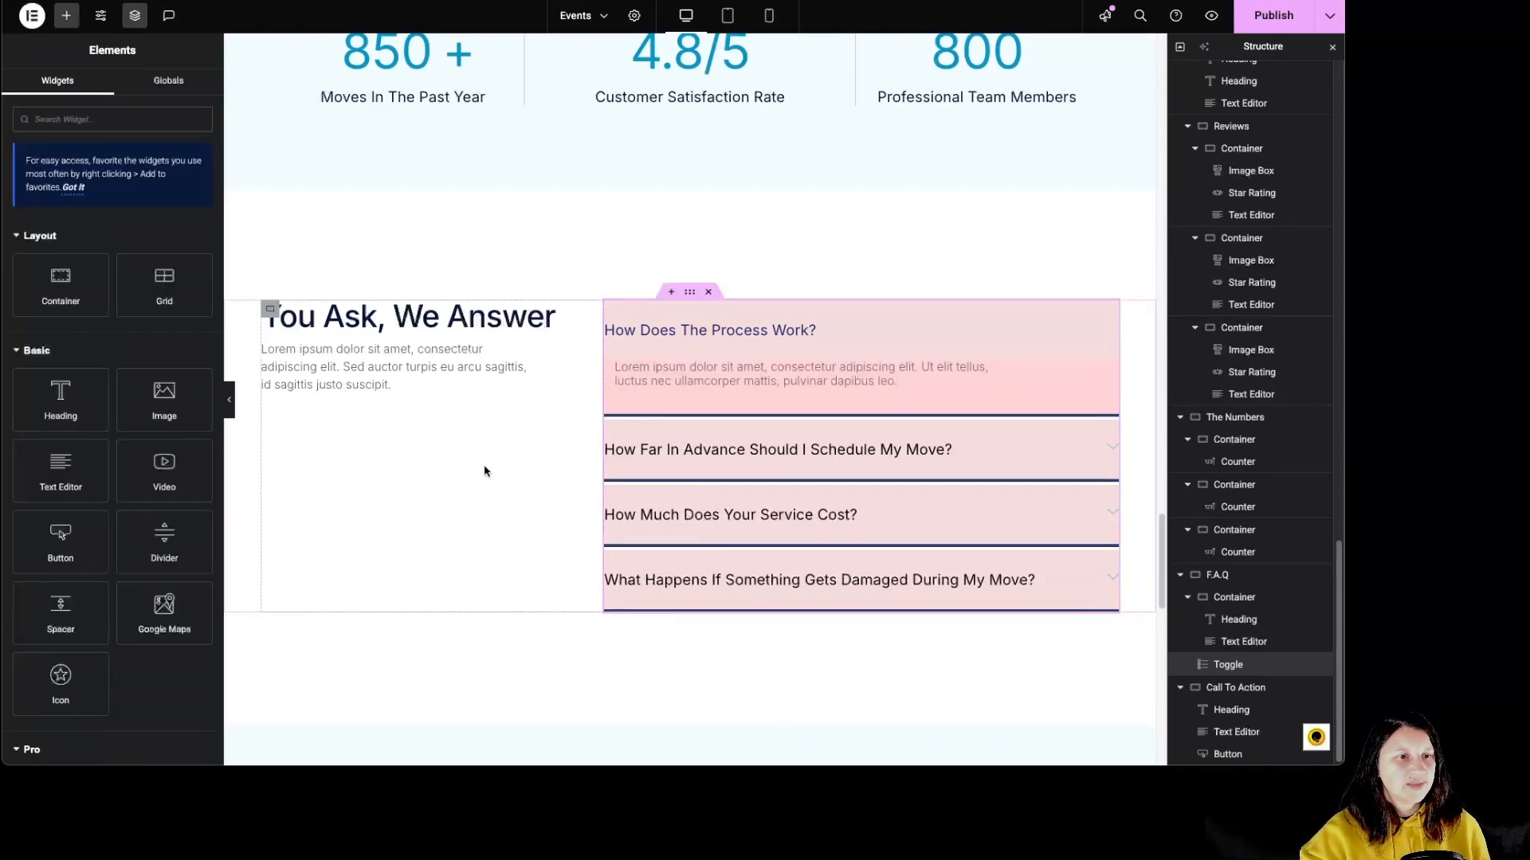
# Examine the heading, text and button settings of the Call To Action section, and review the page back up to its hero section.
pyautogui.scroll(-6, 486, 466)
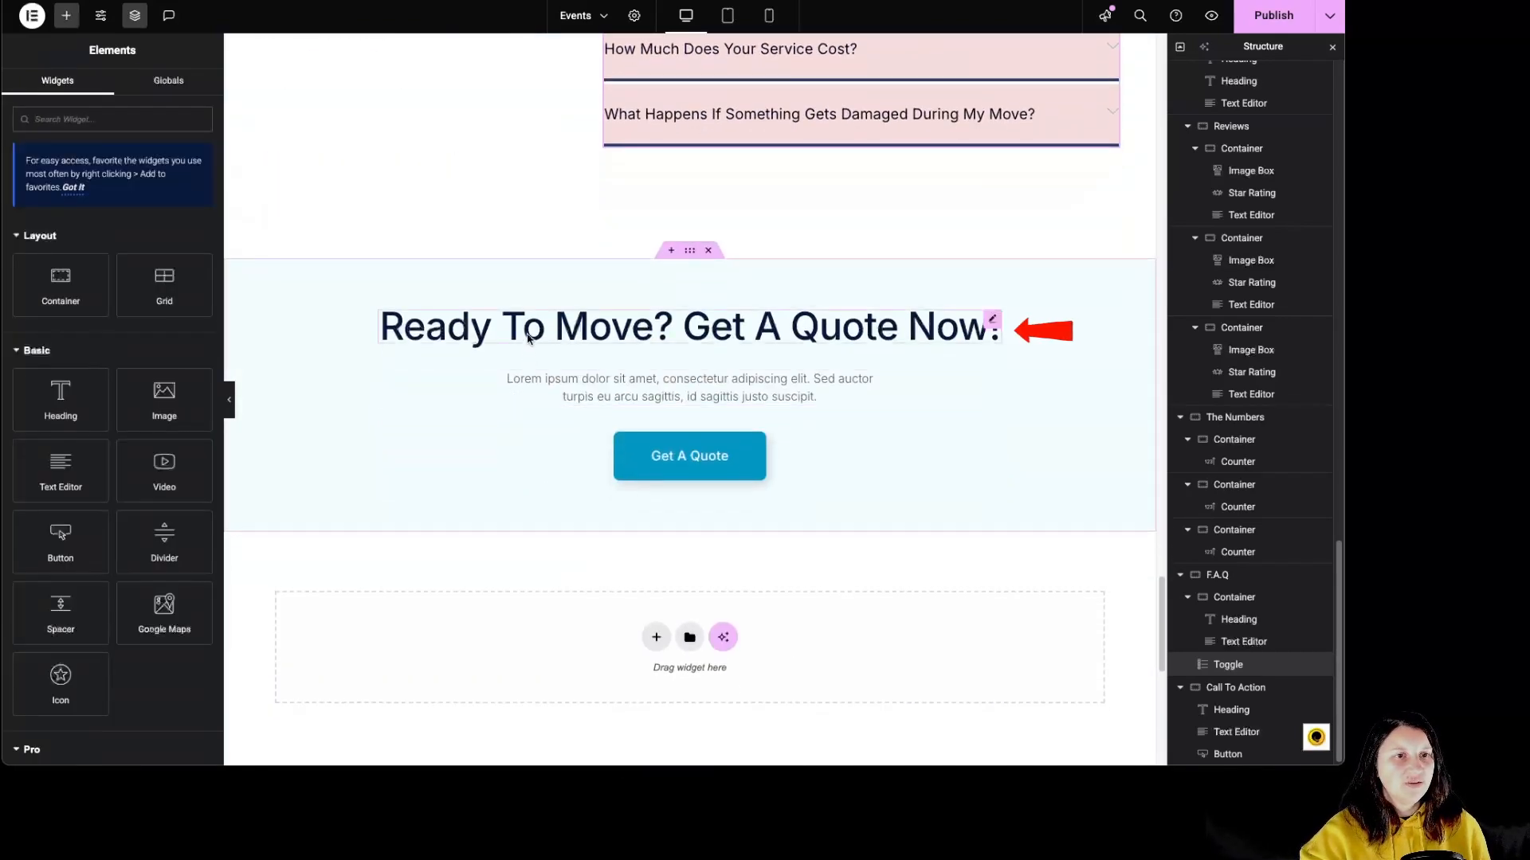
pyautogui.click(558, 328)
pyautogui.click(625, 388)
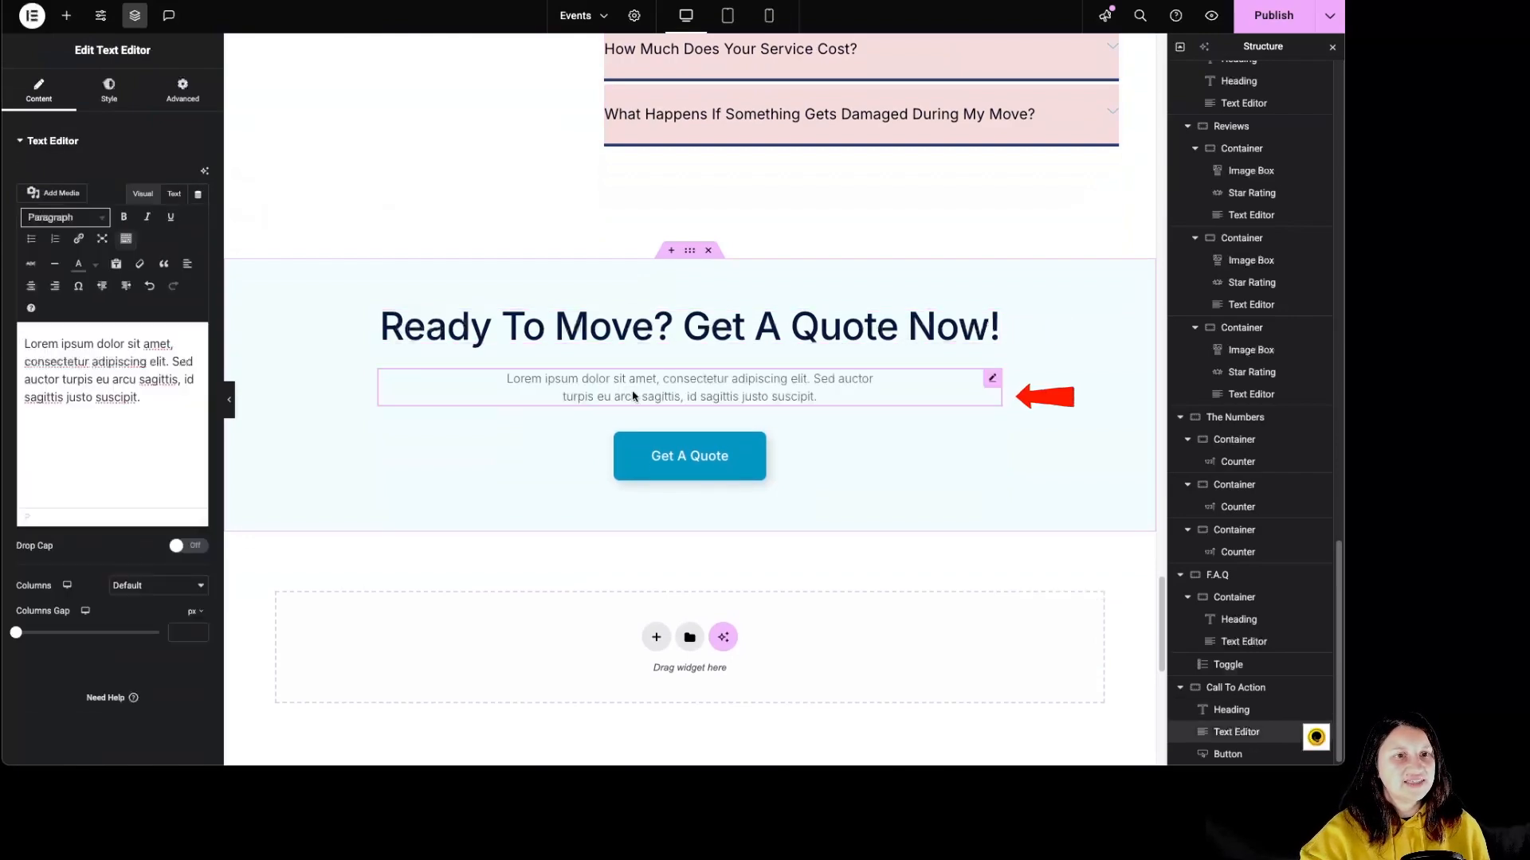
pyautogui.click(819, 470)
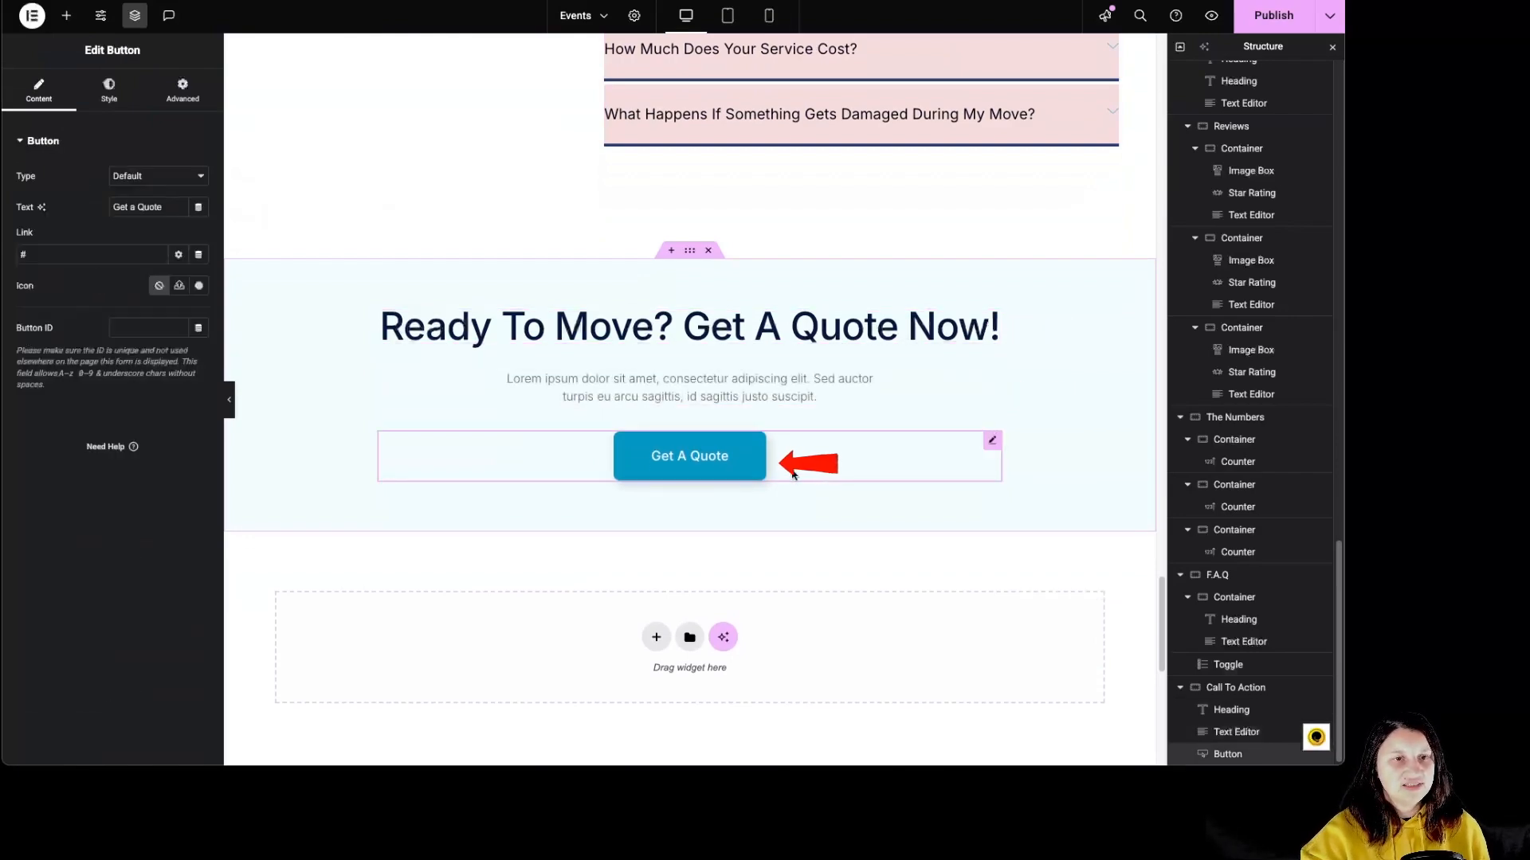
pyautogui.scroll(10, 780, 469)
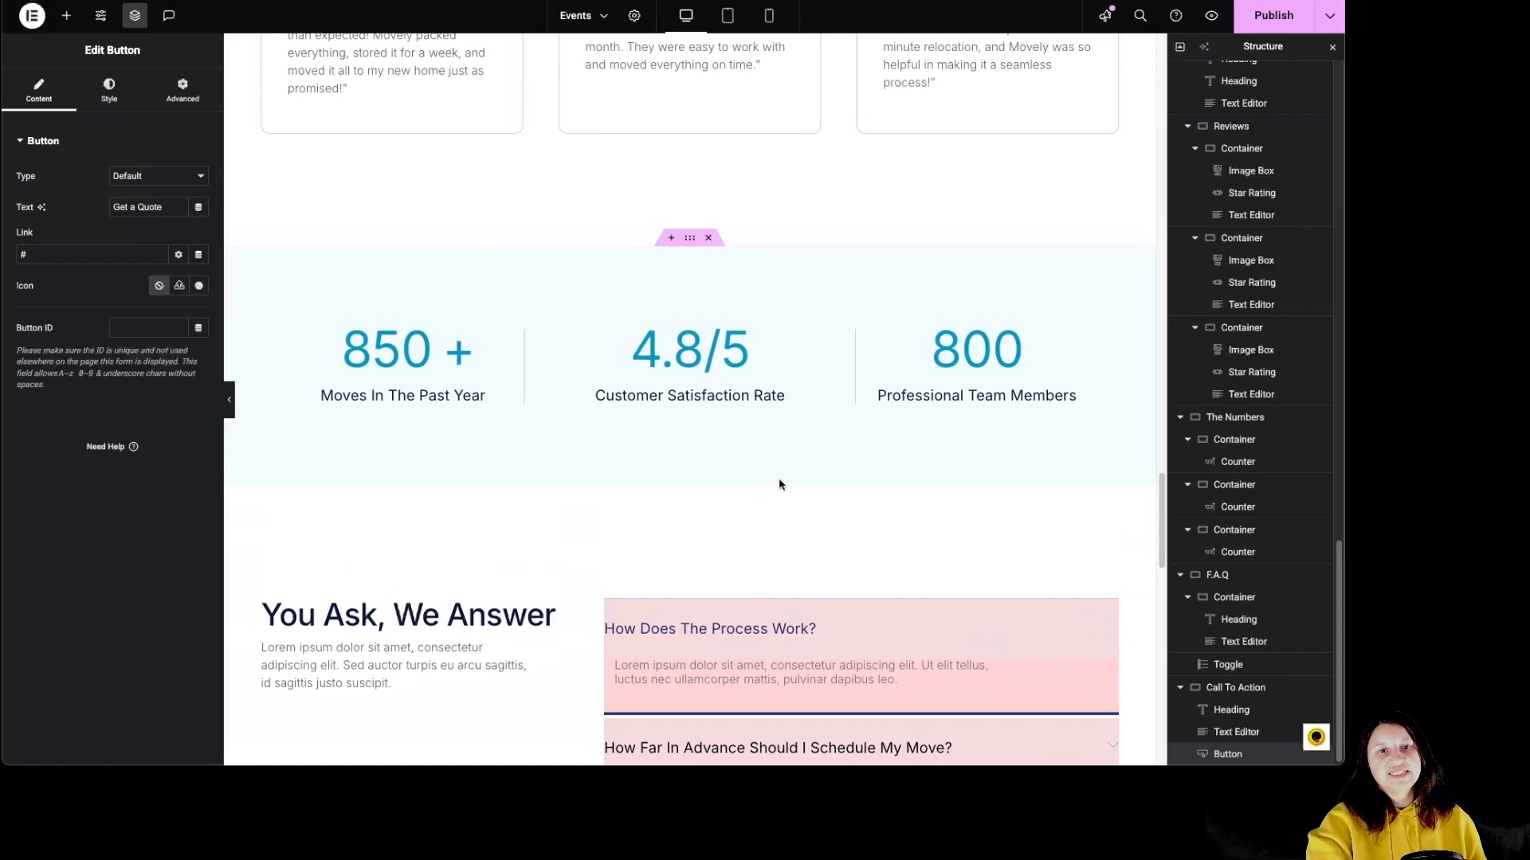
pyautogui.scroll(12, 776, 485)
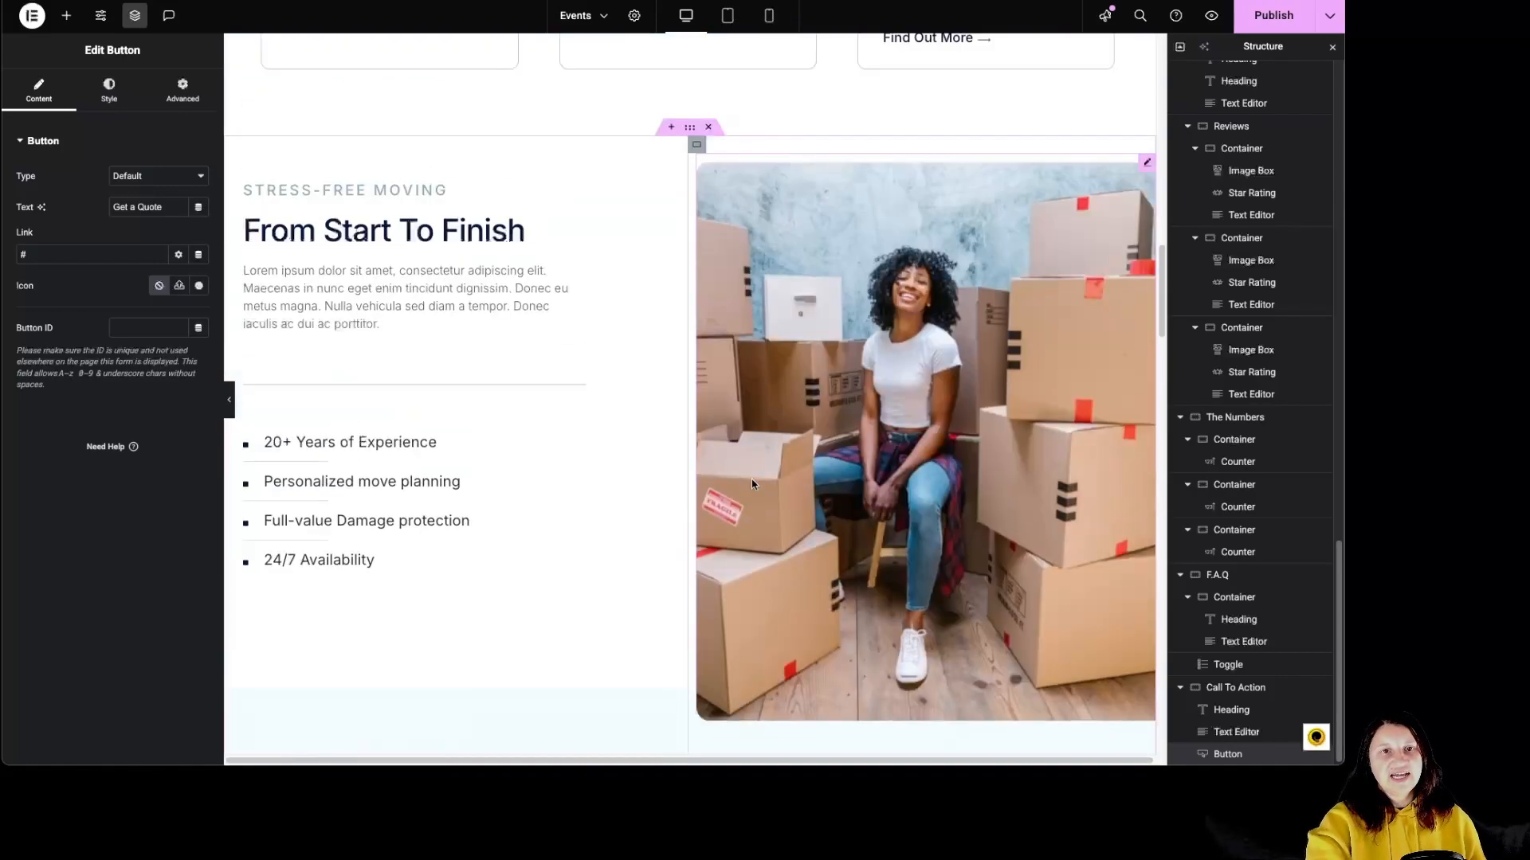
pyautogui.scroll(10, 745, 466)
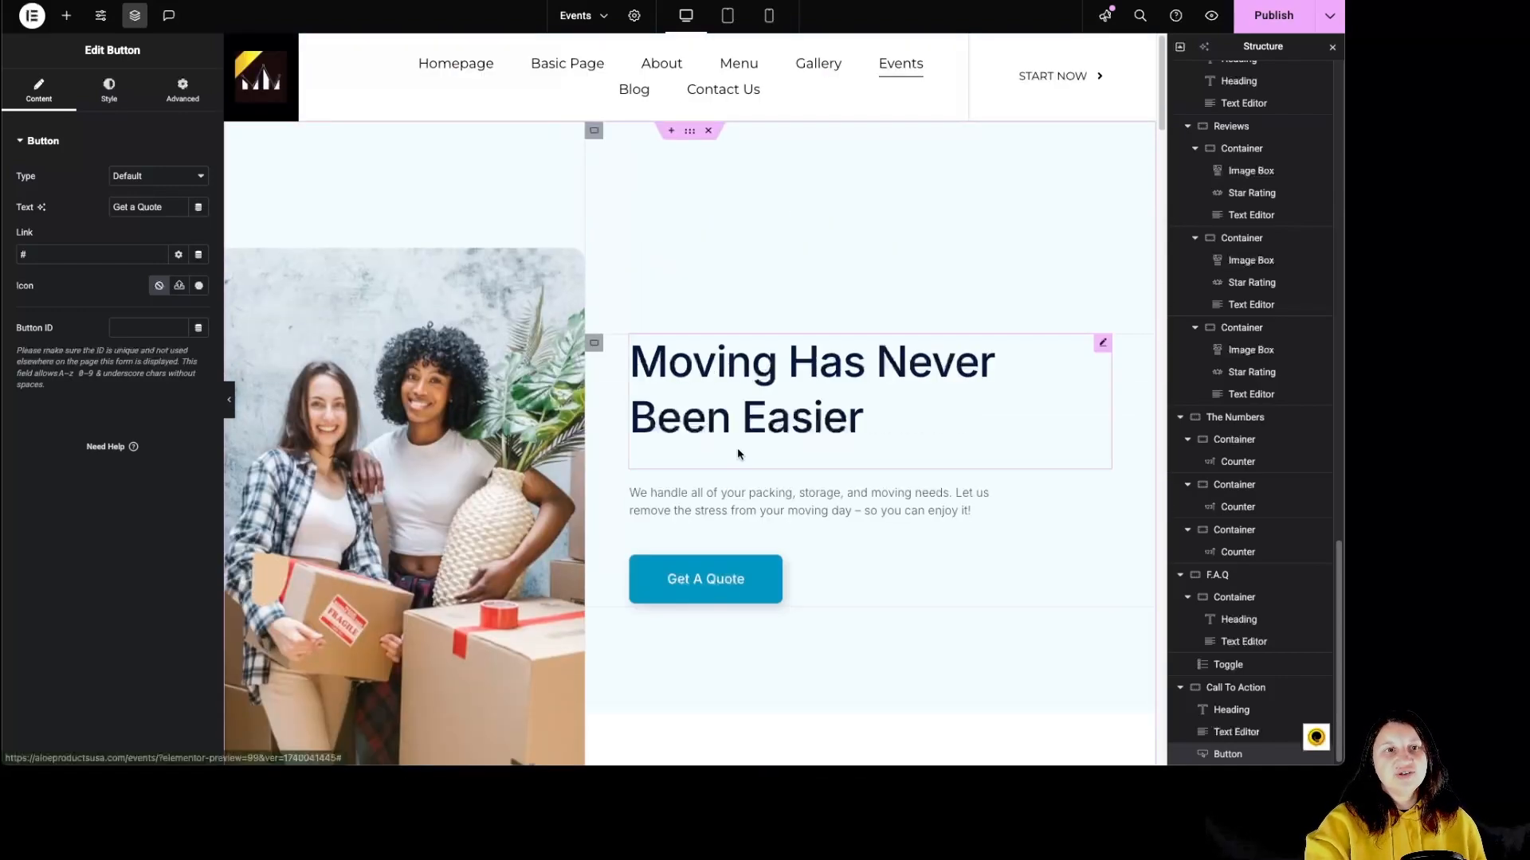